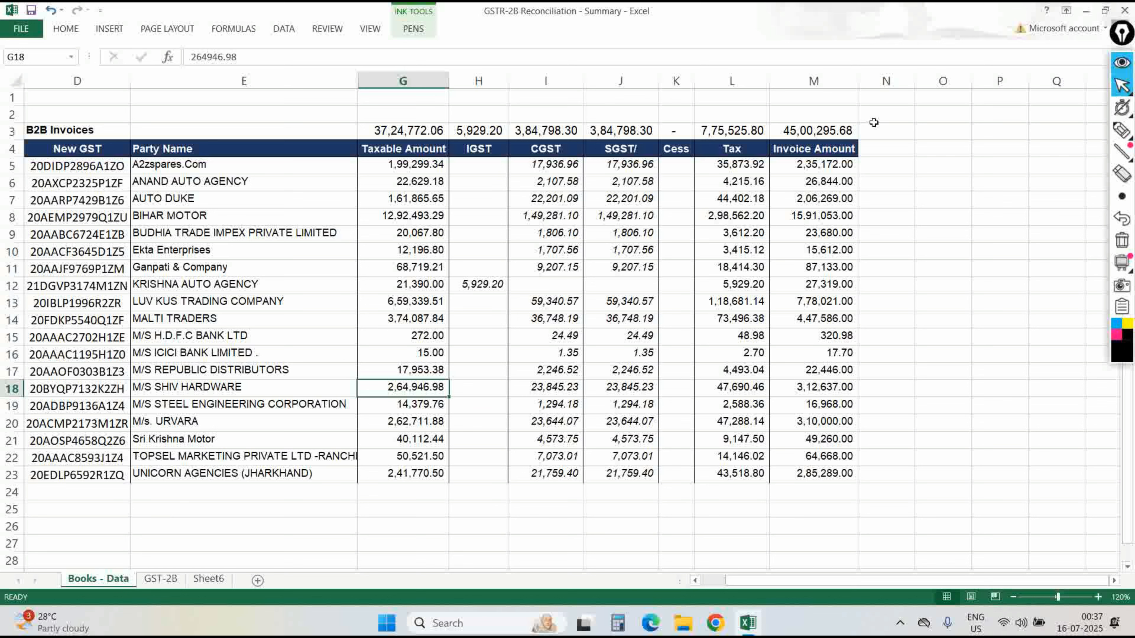
# Create a PivotTable on a new sheet from the GST-2B data range D3:X149.
pyautogui.click(1121, 130)
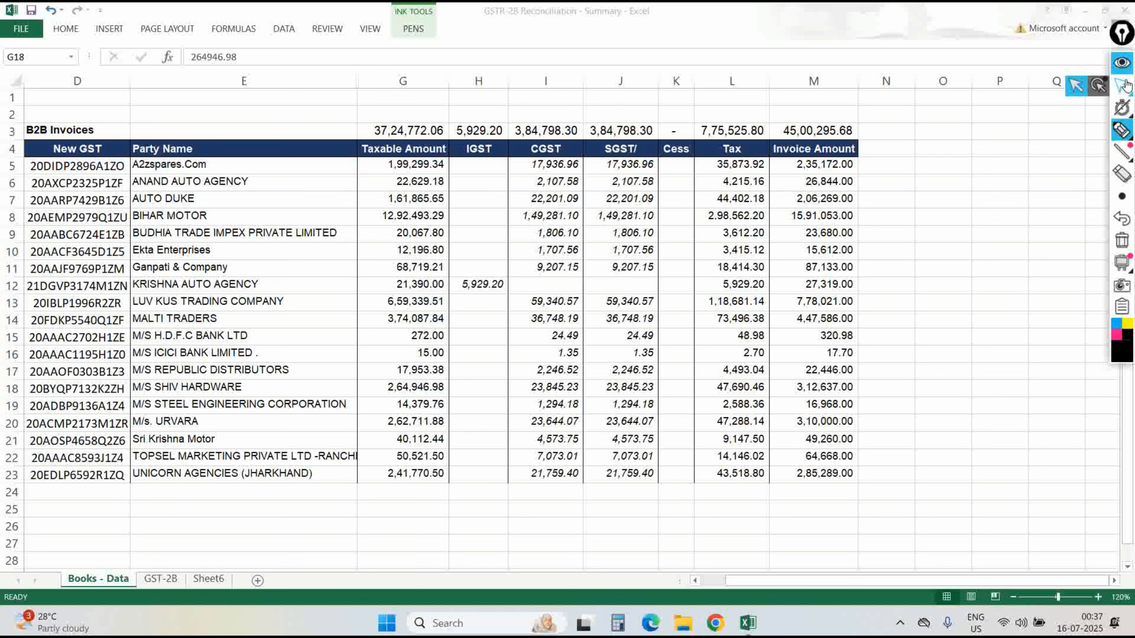
pyautogui.click(1097, 82)
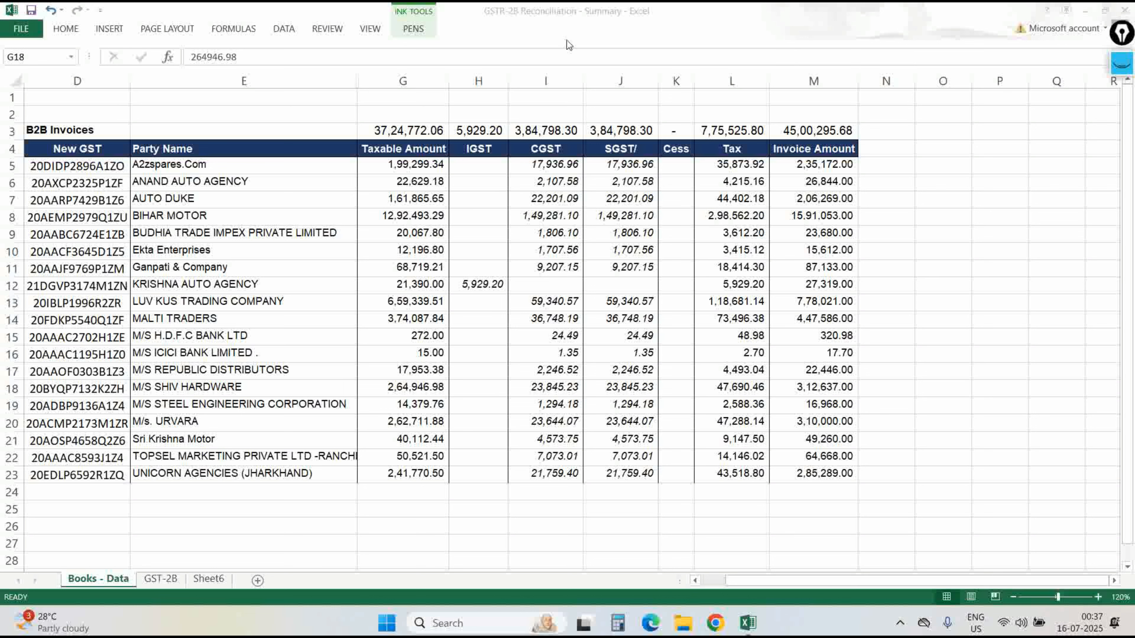
pyautogui.hotkey('ctrl', 'pagedown')
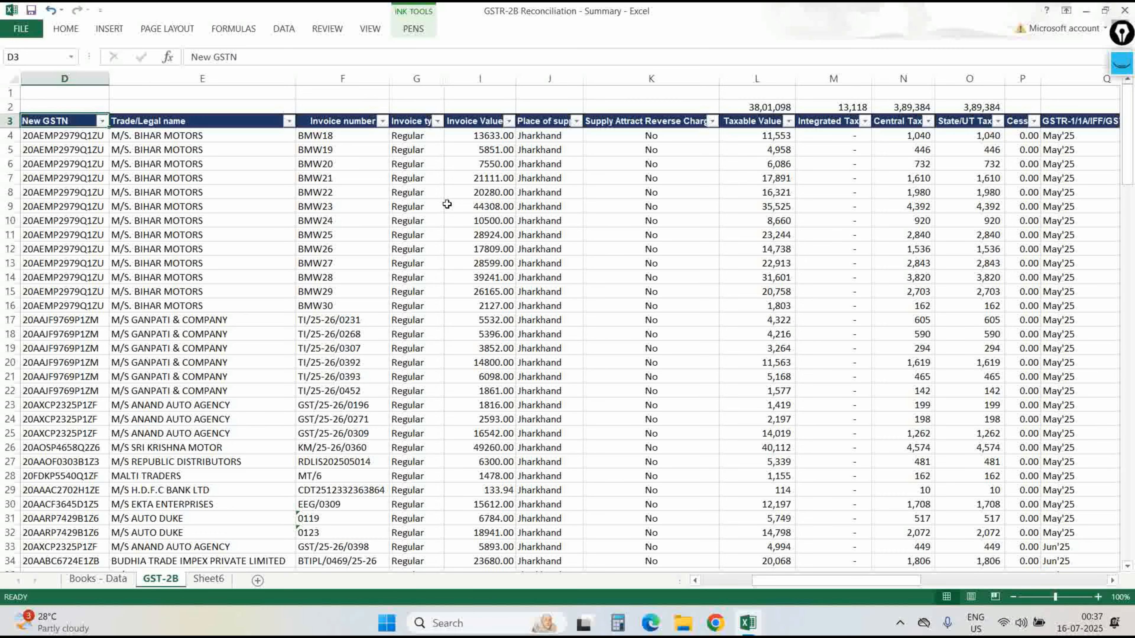
pyautogui.hotkey('ctrl', 'shift', 'End')
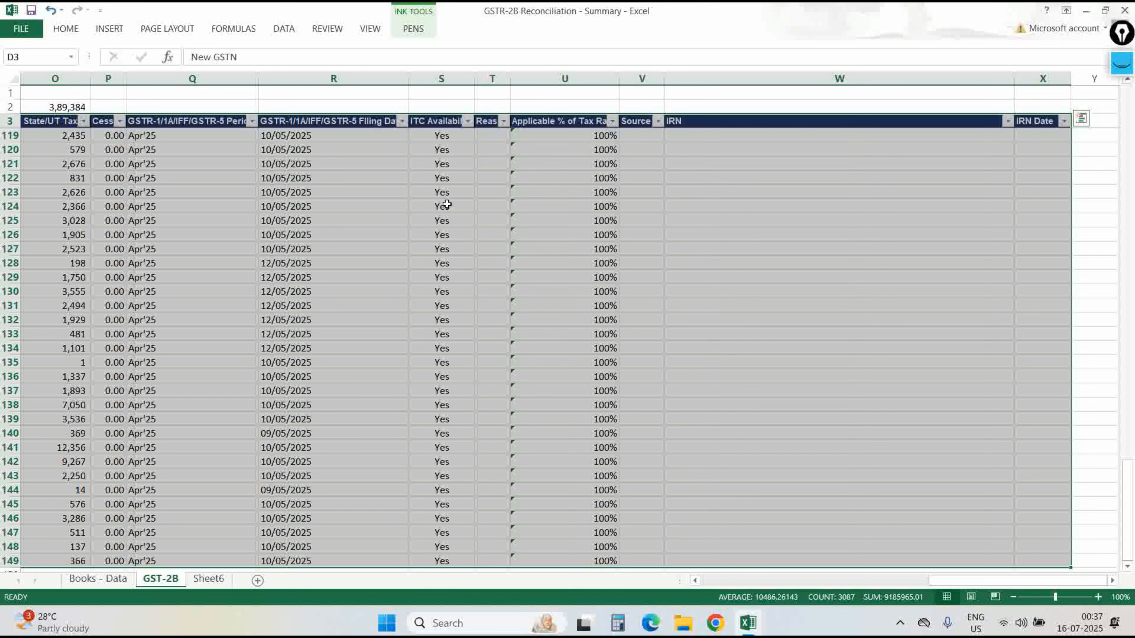
pyautogui.hotkey('alt', 'n')
pyautogui.press('v')
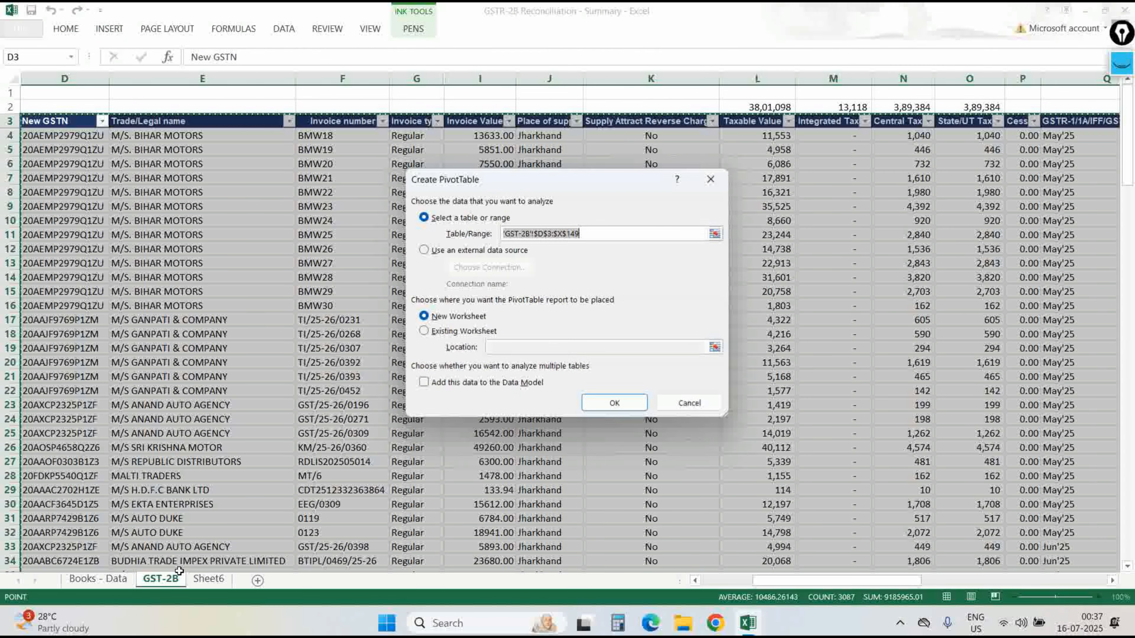
pyautogui.press('Return')
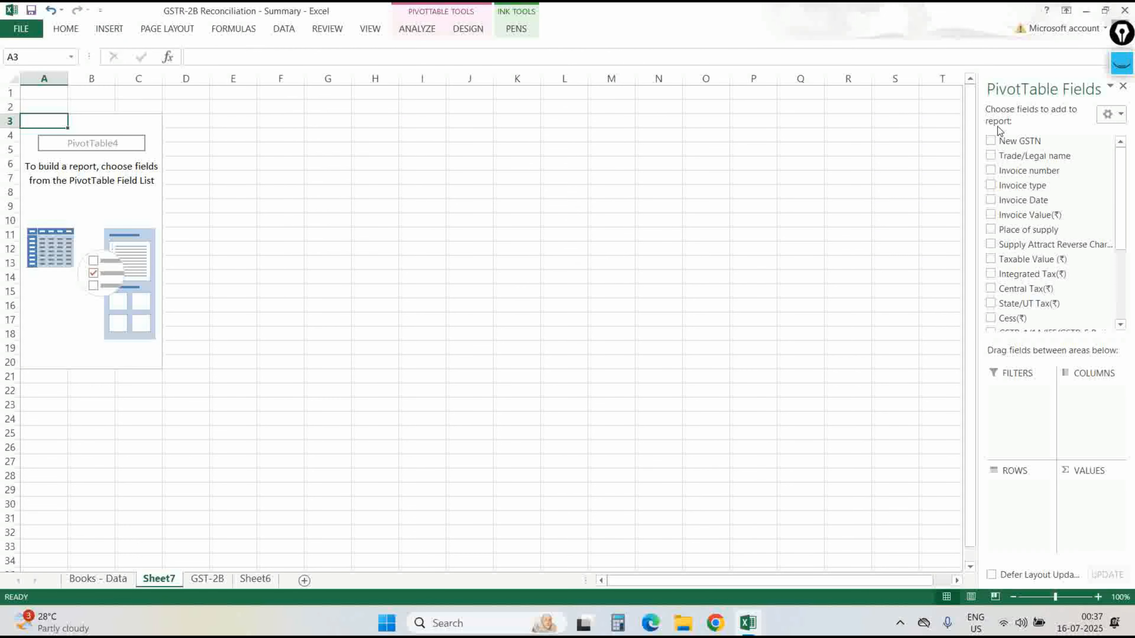
# Use New GSTN as rows and sum Taxable Value, Integrated, Central and State/UT Tax.
pyautogui.click(990, 141)
pyautogui.click(991, 142)
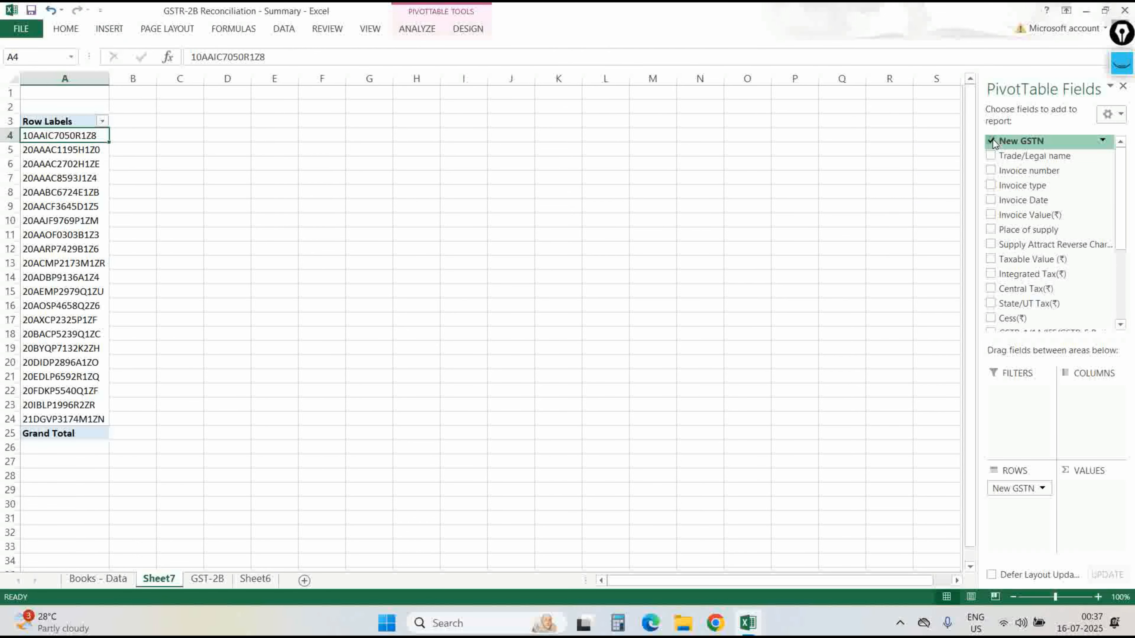
pyautogui.click(992, 142)
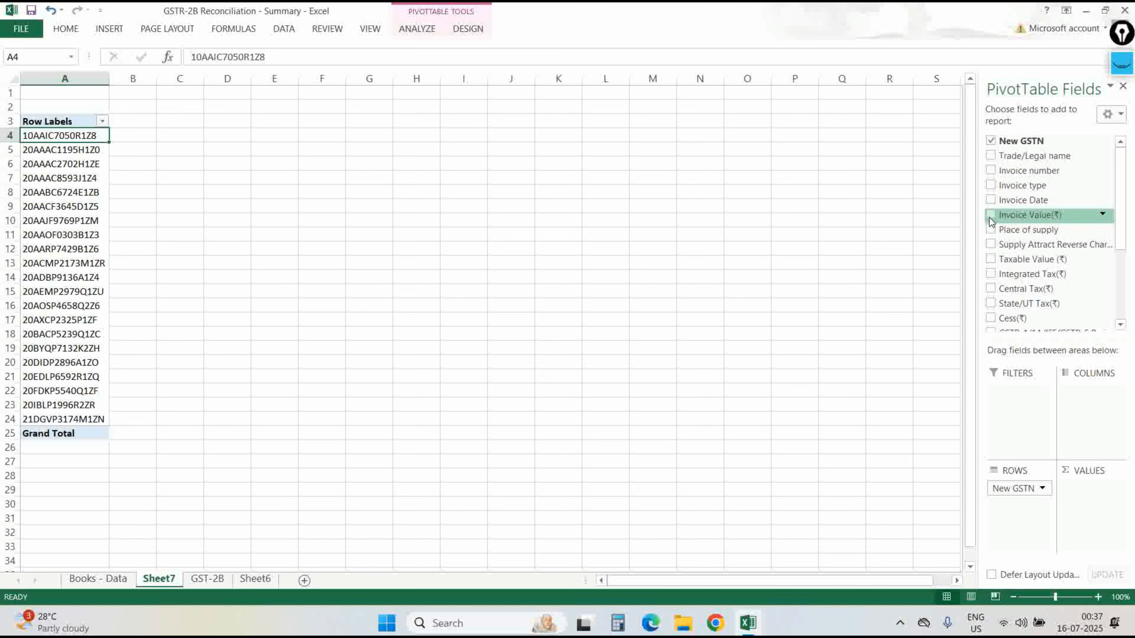
pyautogui.click(991, 260)
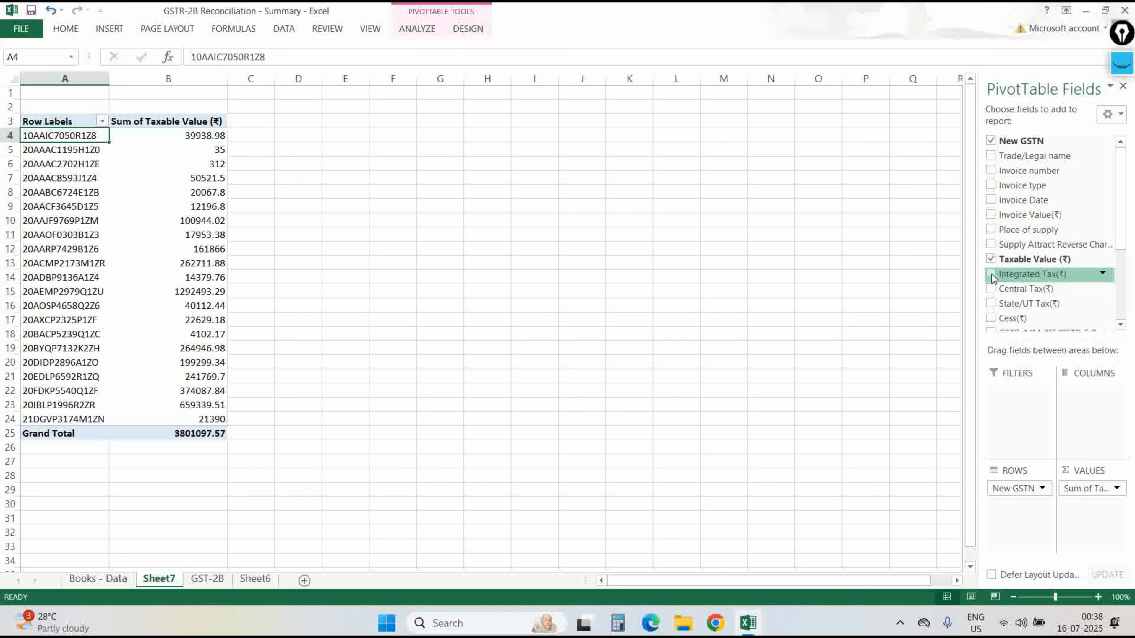
pyautogui.click(991, 275)
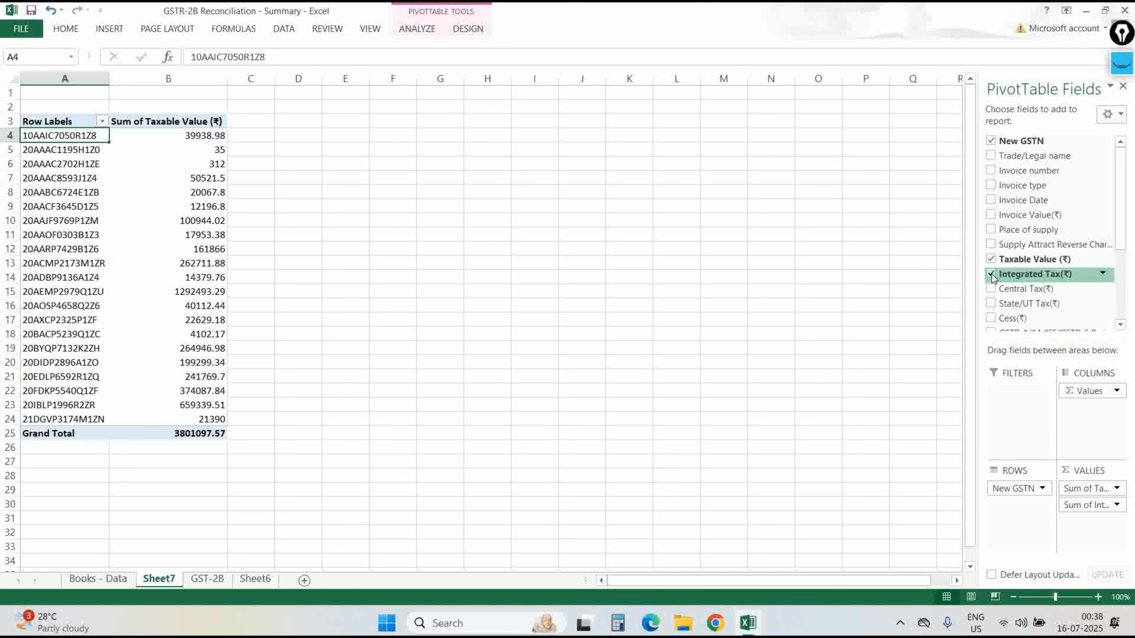
pyautogui.click(991, 289)
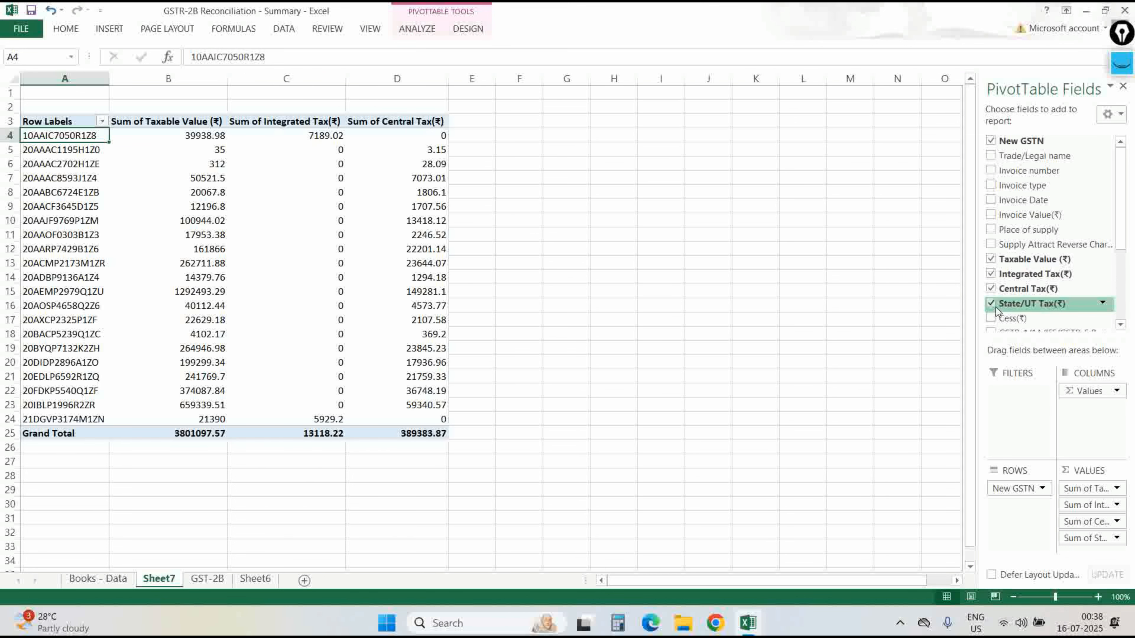
pyautogui.click(991, 304)
pyautogui.click(464, 323)
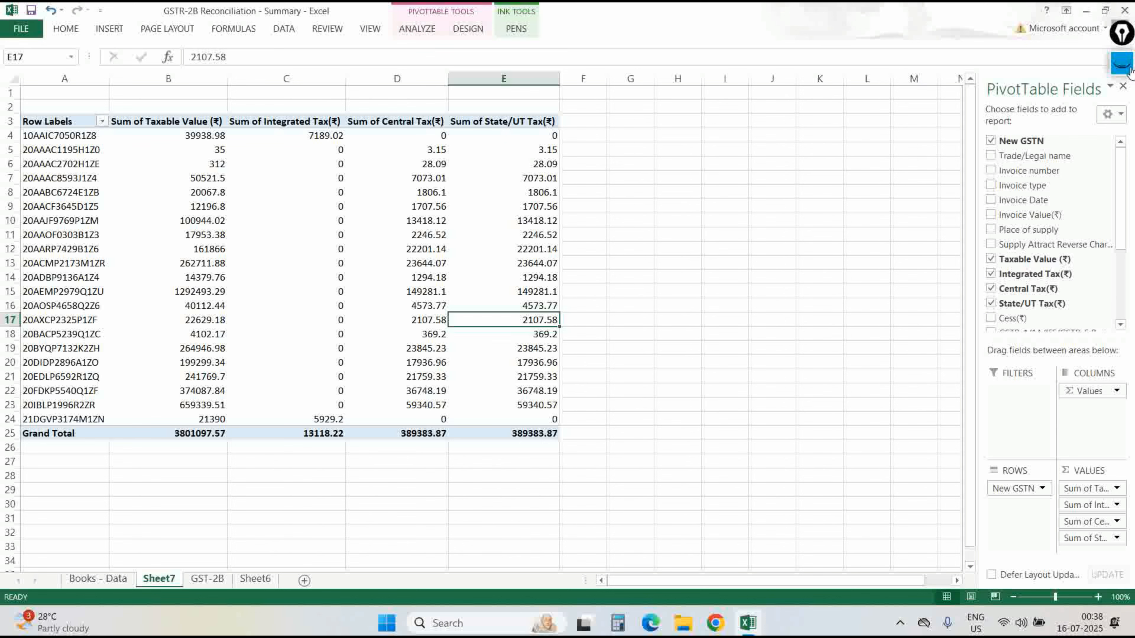
pyautogui.click(1122, 63)
pyautogui.click(1121, 130)
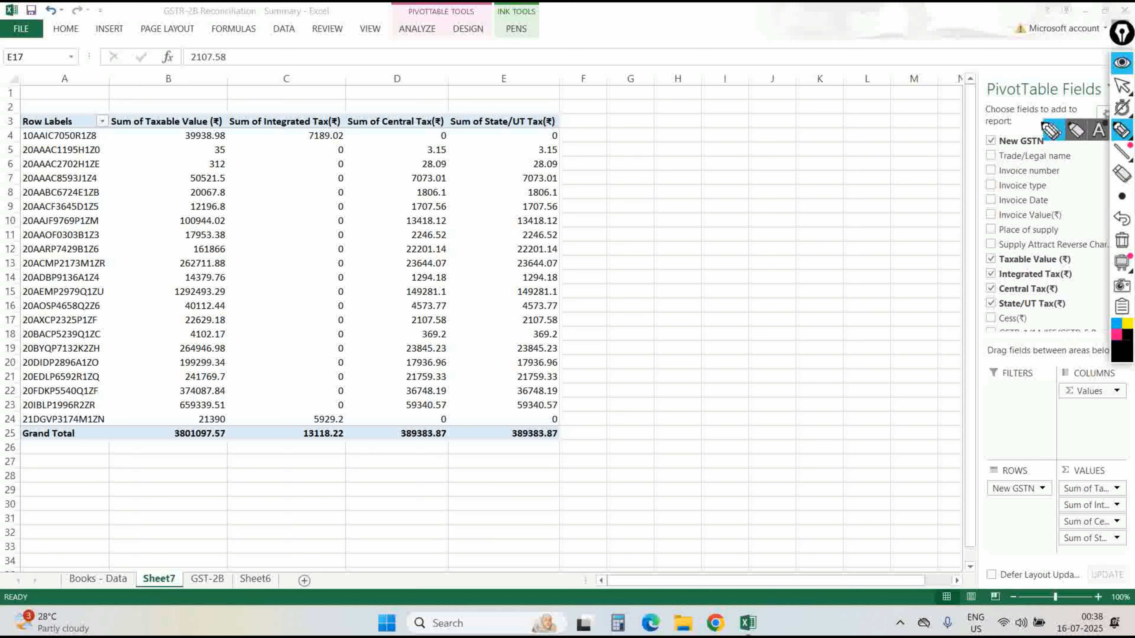
pyautogui.moveTo(639, 97); pyautogui.dragTo(731, 95)
pyautogui.moveTo(670, 108); pyautogui.dragTo(812, 114)
pyautogui.click(1117, 351)
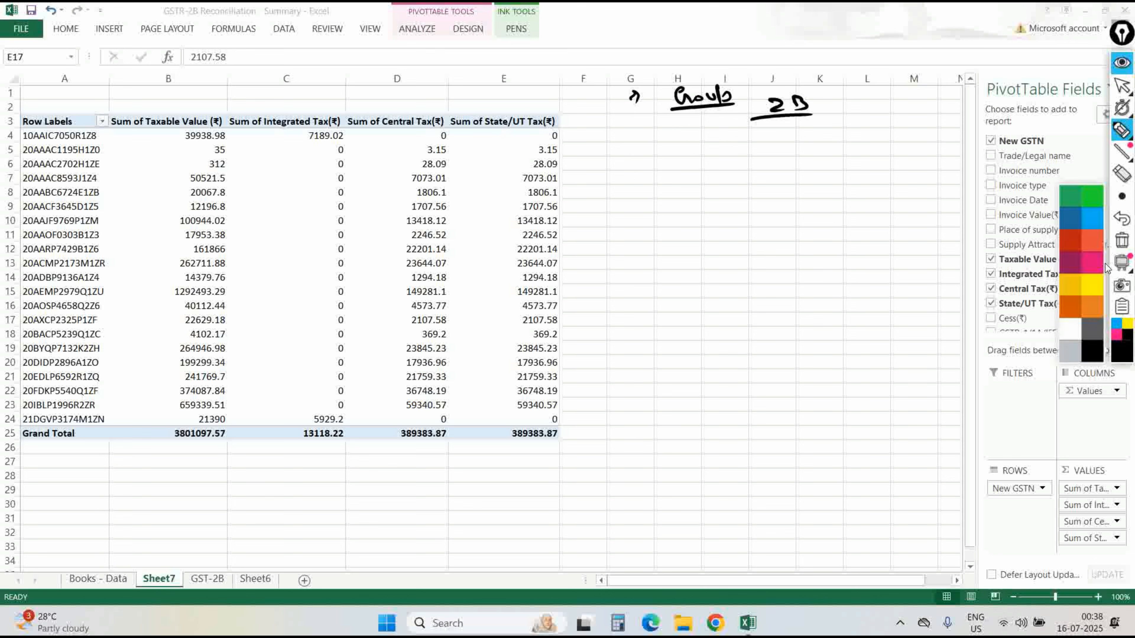
pyautogui.click(1080, 211)
pyautogui.moveTo(778, 121)
pyautogui.mouseDown()
pyautogui.moveTo(804, 132)
pyautogui.moveTo(782, 163)
pyautogui.moveTo(841, 135)
pyautogui.mouseUp()
pyautogui.moveTo(770, 172)
pyautogui.mouseDown()
pyautogui.moveTo(875, 163)
pyautogui.moveTo(847, 188)
pyautogui.moveTo(938, 176)
pyautogui.mouseUp()
pyautogui.moveTo(831, 192)
pyautogui.mouseDown()
pyautogui.moveTo(857, 214)
pyautogui.moveTo(896, 196)
pyautogui.mouseUp()
pyautogui.moveTo(884, 198); pyautogui.dragTo(887, 214)
pyautogui.moveTo(875, 216); pyautogui.dragTo(909, 197)
pyautogui.moveTo(902, 198); pyautogui.dragTo(902, 213)
pyautogui.moveTo(925, 194)
pyautogui.mouseDown()
pyautogui.moveTo(929, 209)
pyautogui.moveTo(858, 232)
pyautogui.mouseUp()
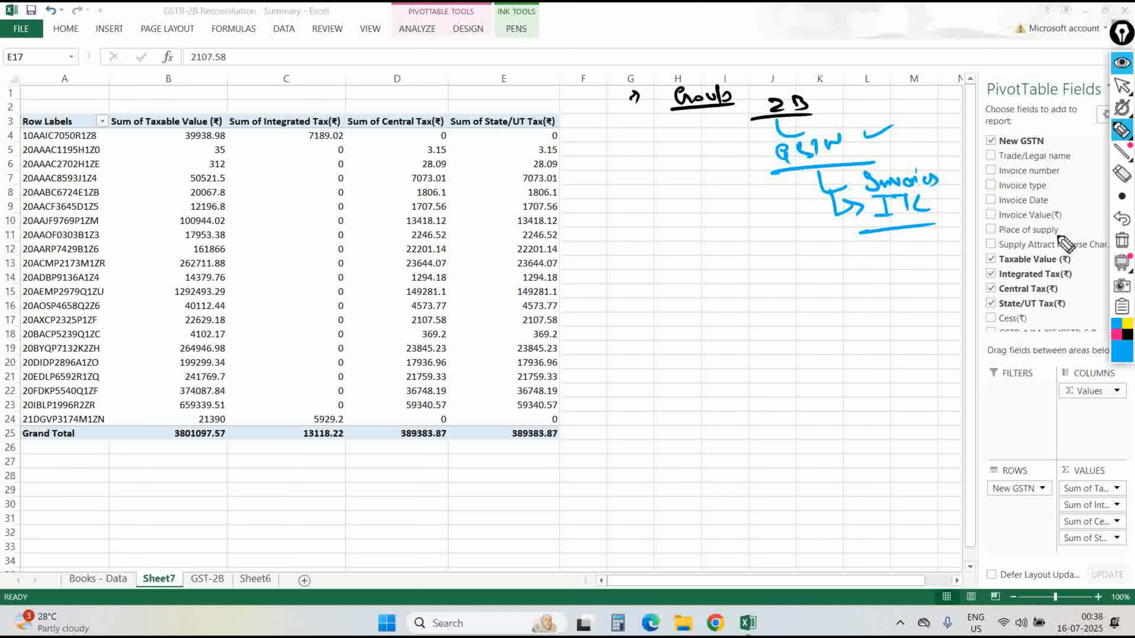
pyautogui.click(1121, 240)
pyautogui.click(1121, 86)
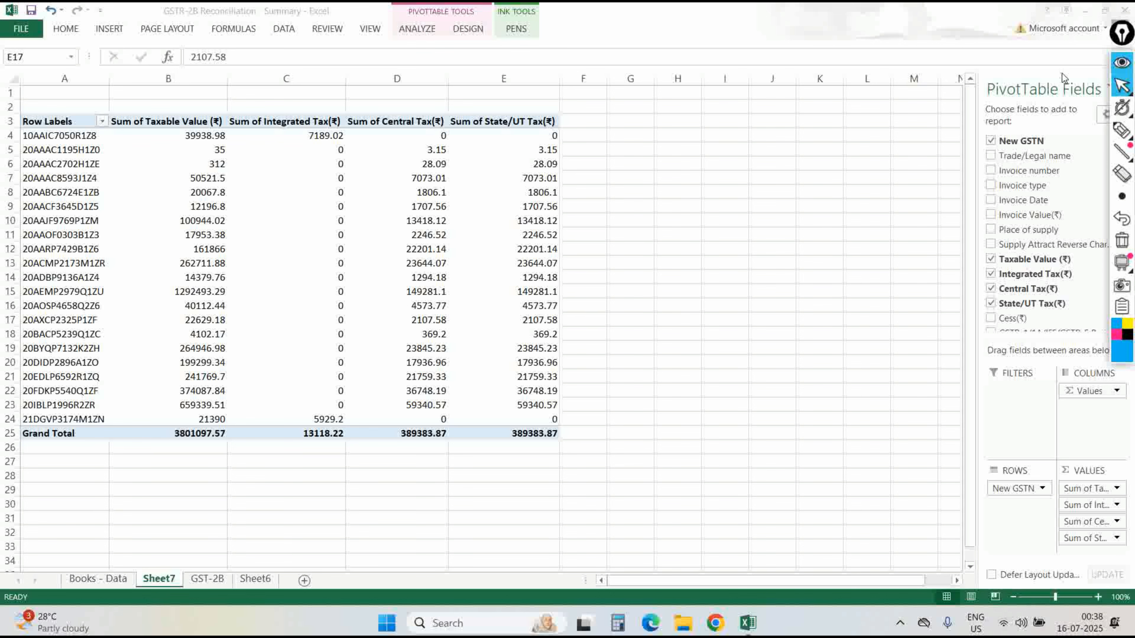
# Paste the pivot back over itself as plain values and delete the Grand Total row.
pyautogui.hotkey('ctrl', 'Left')
pyautogui.hotkey('ctrl', 'Up')
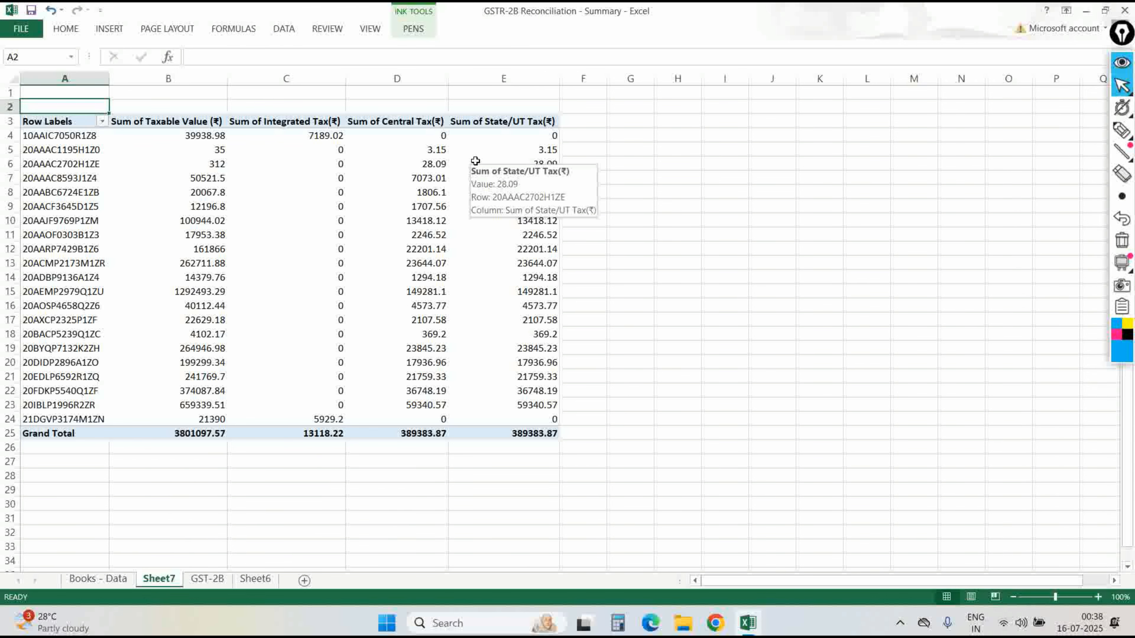
pyautogui.hotkey('ctrl', 'a')
pyautogui.hotkey('ctrl', 'c')
pyautogui.hotkey('ctrl', 'alt', 'v')
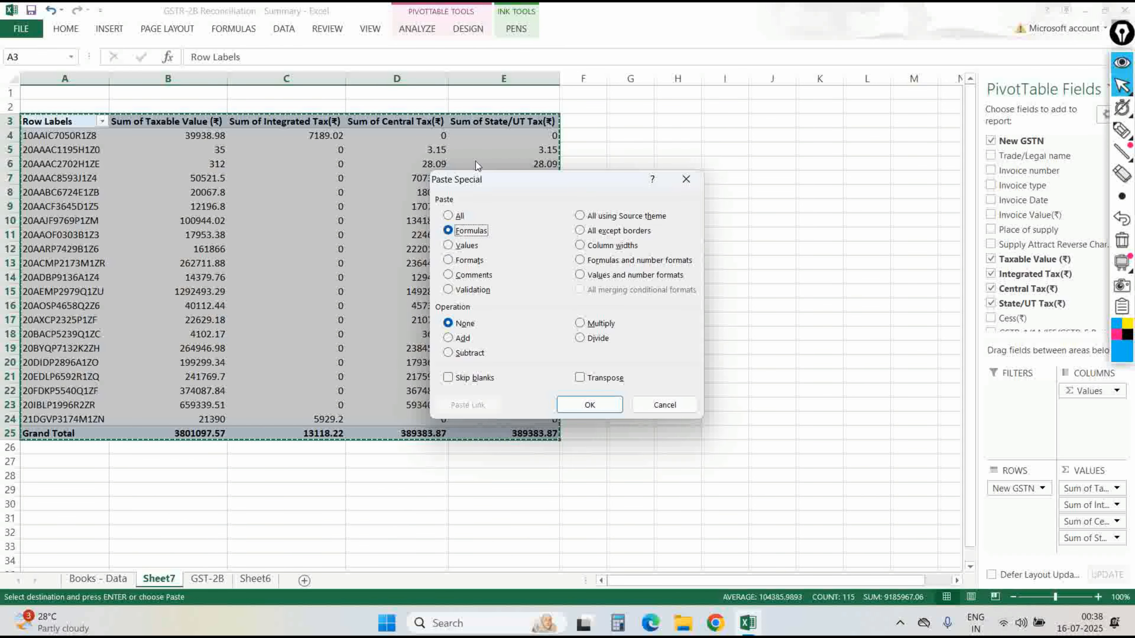
pyautogui.press('v')
pyautogui.press('Return')
pyautogui.hotkey('ctrl', 'Down')
pyautogui.hotkey('shift', 'space')
pyautogui.hotkey('ctrl', '-')
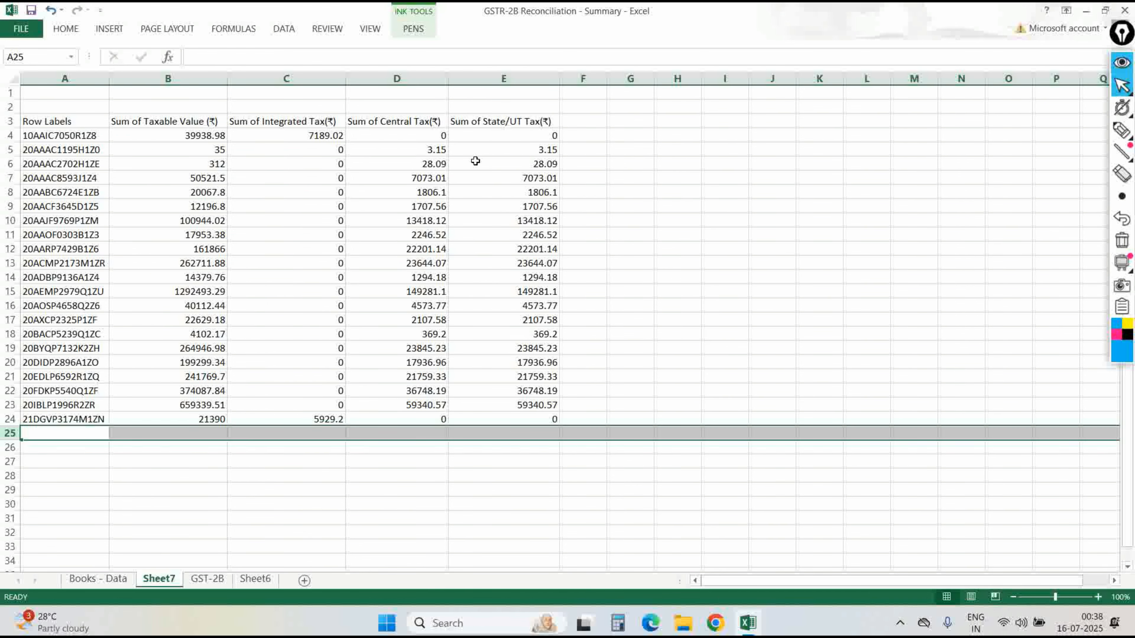
pyautogui.hotkey('ctrl', 'Up')
pyautogui.hotkey('ctrl', 'Up')
# Enter =SUBTOTAL(9,B3:B24) in B2 and fill it across to E2.
pyautogui.press('Up')
pyautogui.press('Right')
pyautogui.write('=sub')
pyautogui.press('Right')
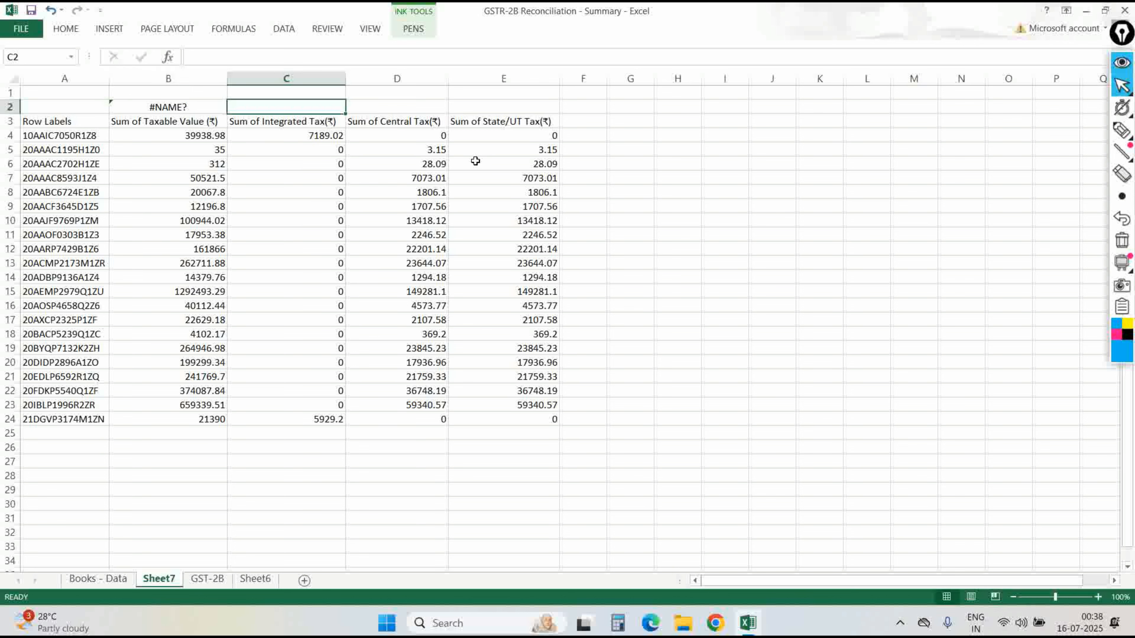
pyautogui.press('Left')
pyautogui.write('=sub')
pyautogui.press('Down')
pyautogui.press('Tab')
pyautogui.write('9')
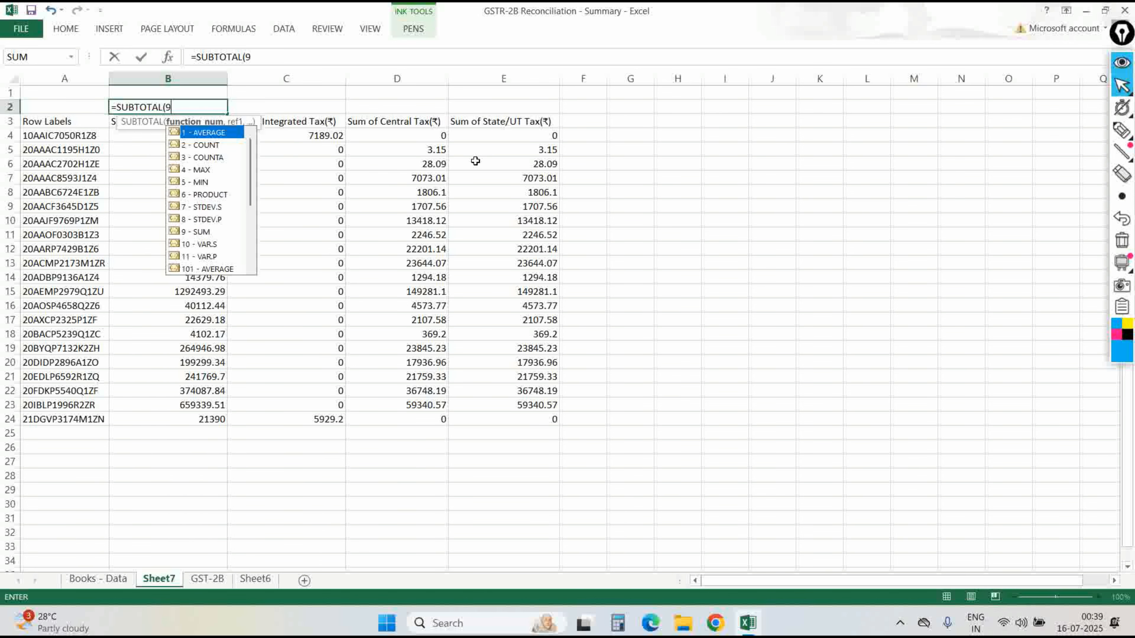
pyautogui.write(',')
pyautogui.press('Down')
pyautogui.hotkey('ctrl', 'shift', 'Down')
pyautogui.press('Return')
pyautogui.press('Up')
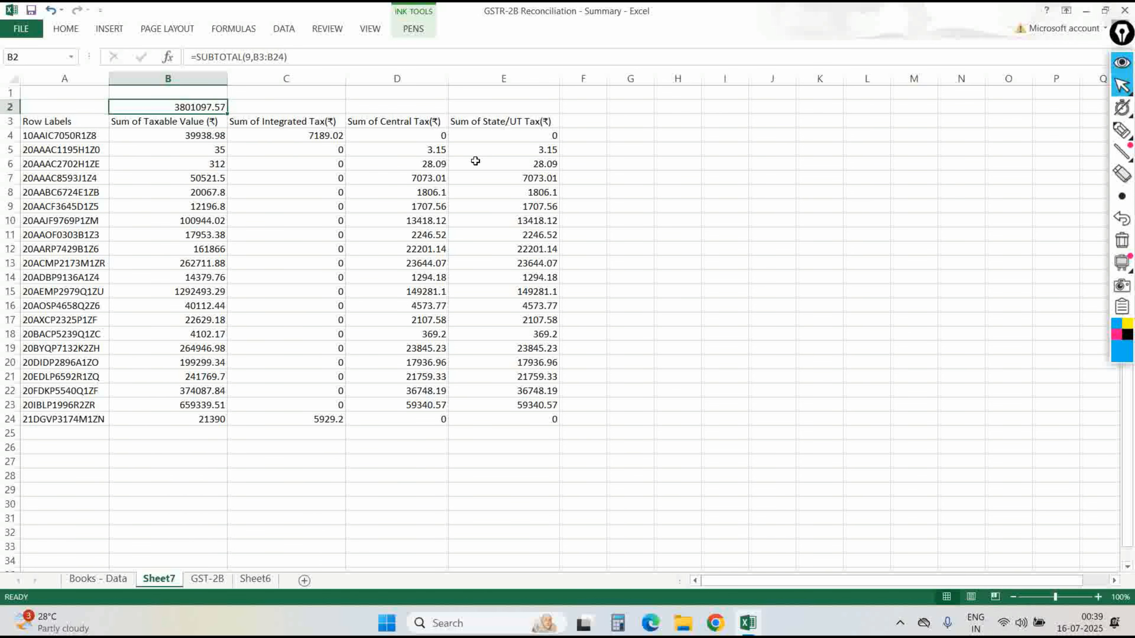
pyautogui.press('F2')
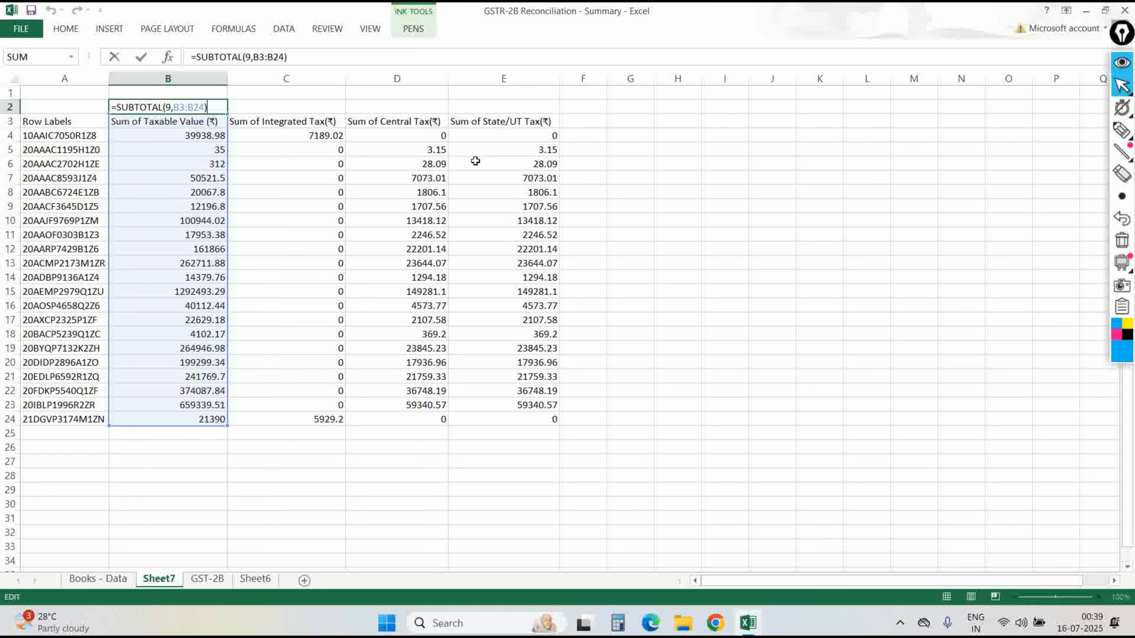
pyautogui.press('Escape')
pyautogui.hotkey('shift', 'Right')
pyautogui.hotkey('shift', 'Right')
pyautogui.hotkey('shift', 'Right')
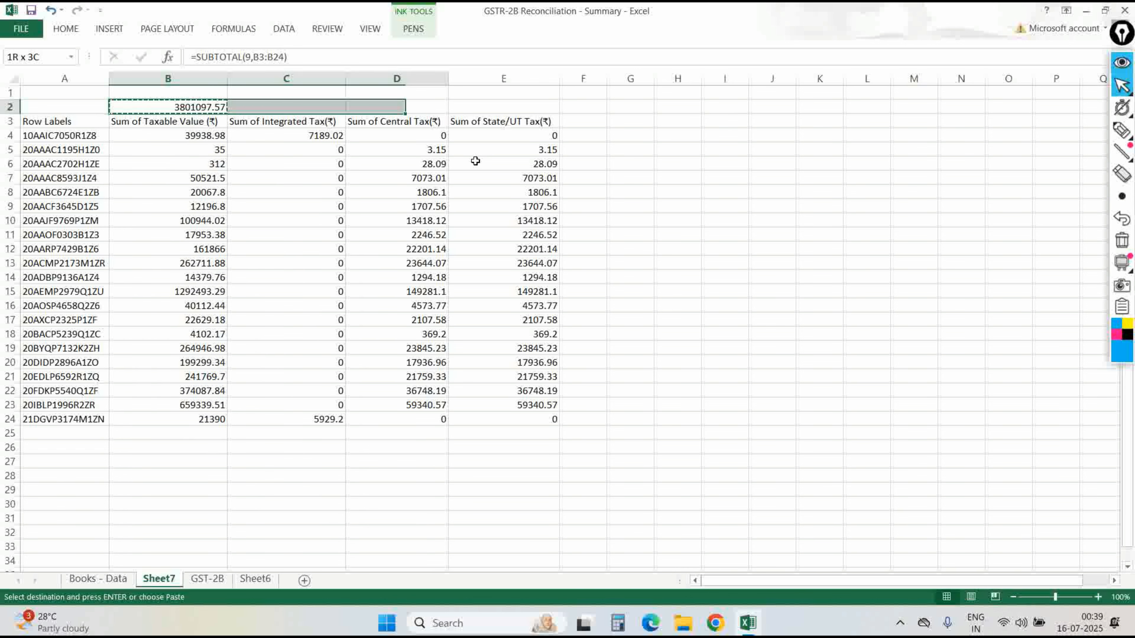
pyautogui.hotkey('ctrl', 'r')
# Give columns B to E comma style with no decimal places.
pyautogui.hotkey('ctrl', 'space')
pyautogui.hotkey('alt', 'h')
pyautogui.press('k')
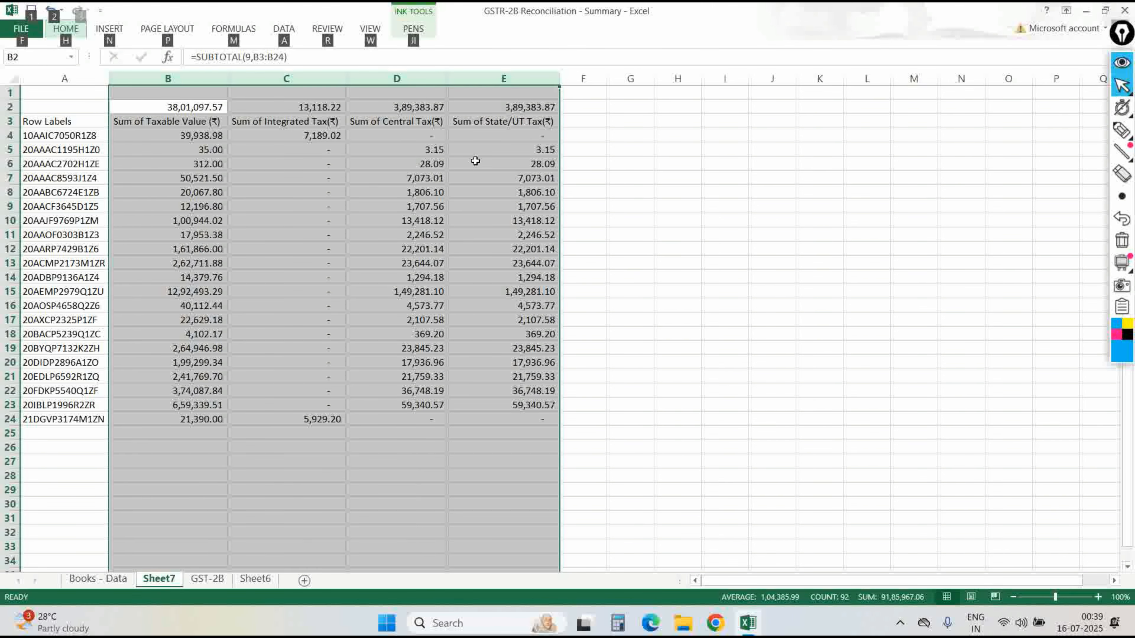
pyautogui.hotkey('alt', 'h')
pyautogui.press('9')
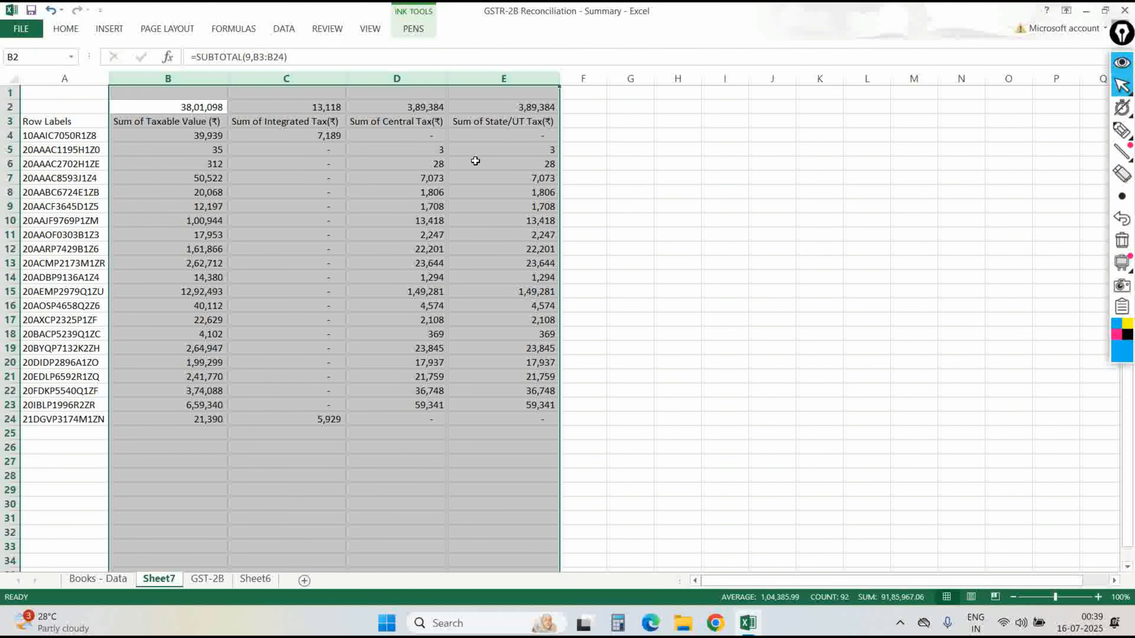
pyautogui.hotkey('alt', 'h')
pyautogui.press('9')
# Bold the header row A3:E3.
pyautogui.press('Down')
pyautogui.press('Down')
pyautogui.press('Up')
pyautogui.press('Left')
pyautogui.hotkey('ctrl', 'shift', 'Right')
pyautogui.hotkey('ctrl', 'b')
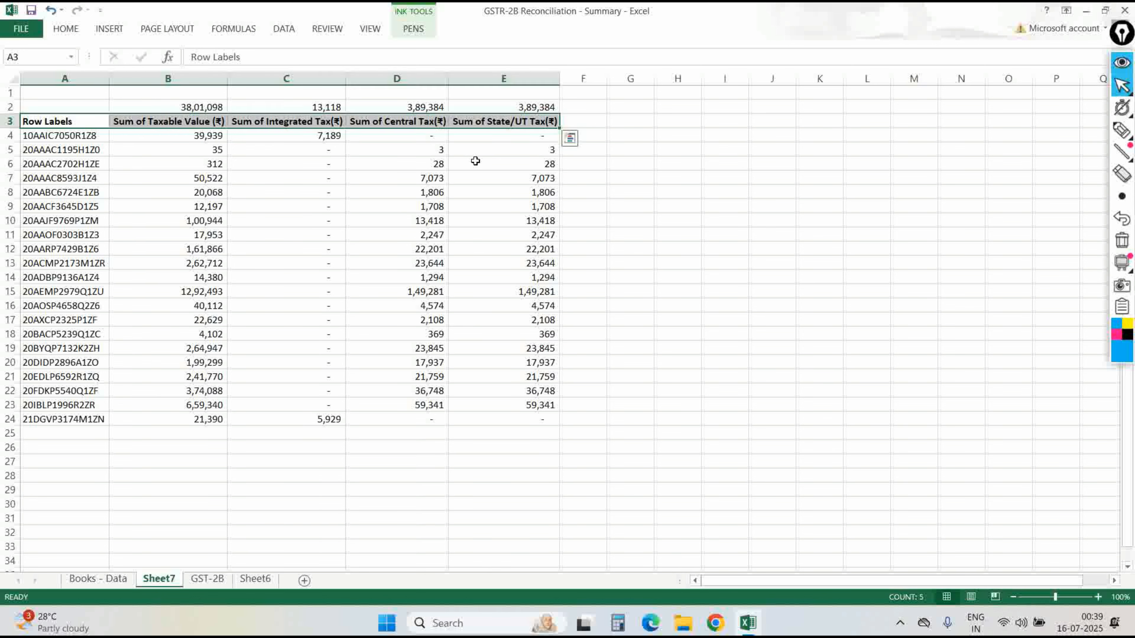
# Rename the A3 header to 'GSTRN' and label A2 '2B Data'.
pyautogui.hotkey('ctrl', 'shift', 'Left')
pyautogui.write('GSTRN')
pyautogui.press('Return')
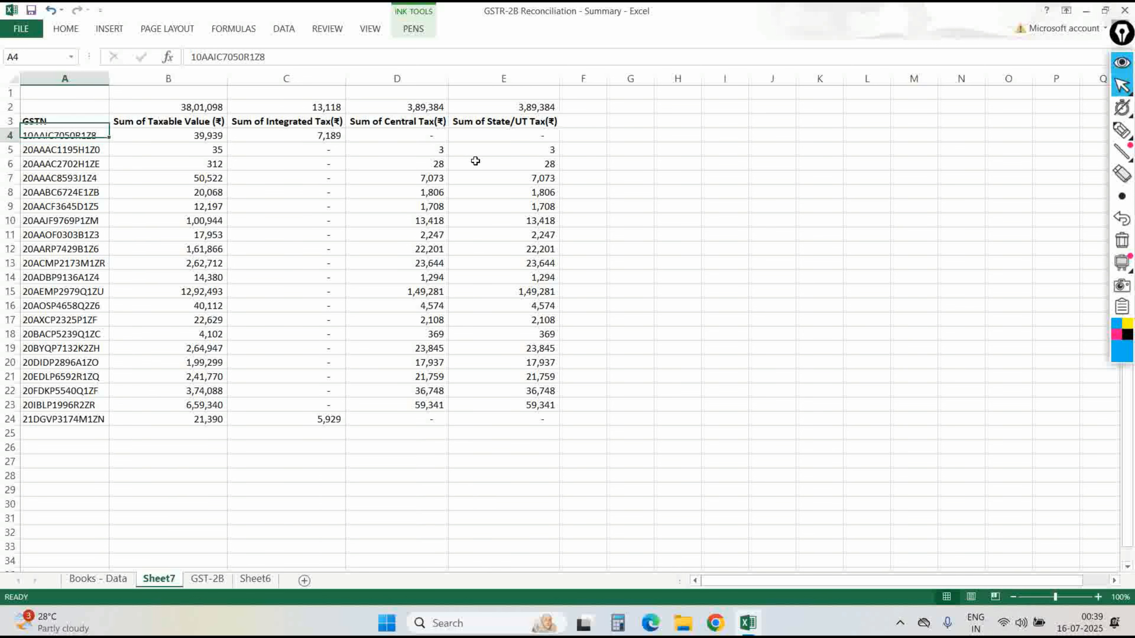
pyautogui.press('Up')
pyautogui.press('Up')
pyautogui.write('2B')
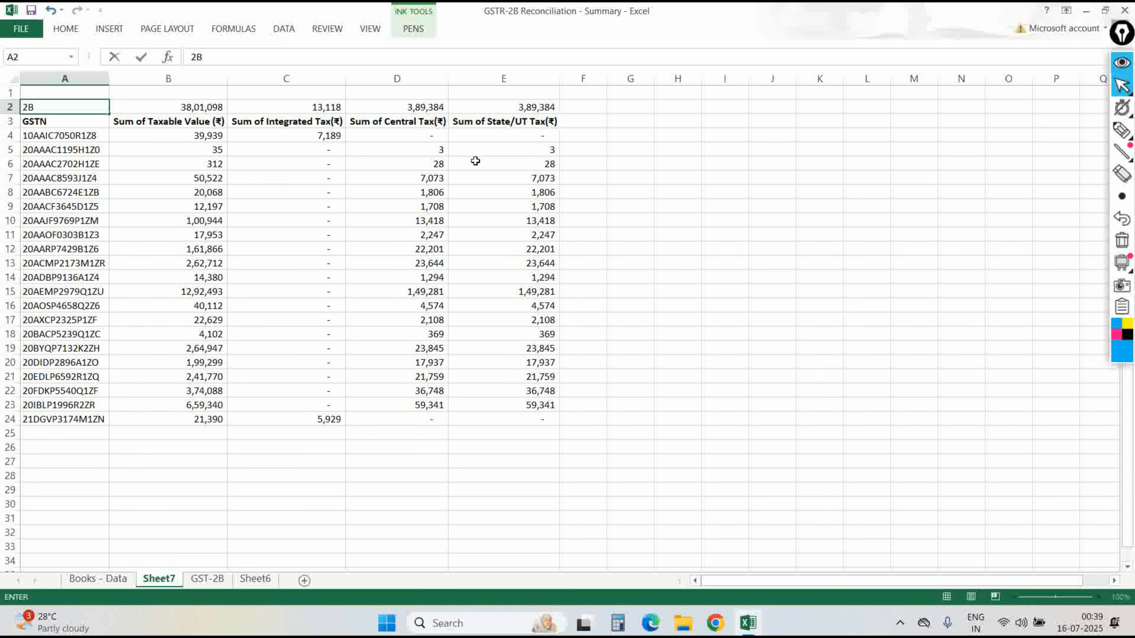
# Bold the row 2 totals and italicize the '2B Data' label.
pyautogui.hotkey('ctrl', 'shift', 'Right')
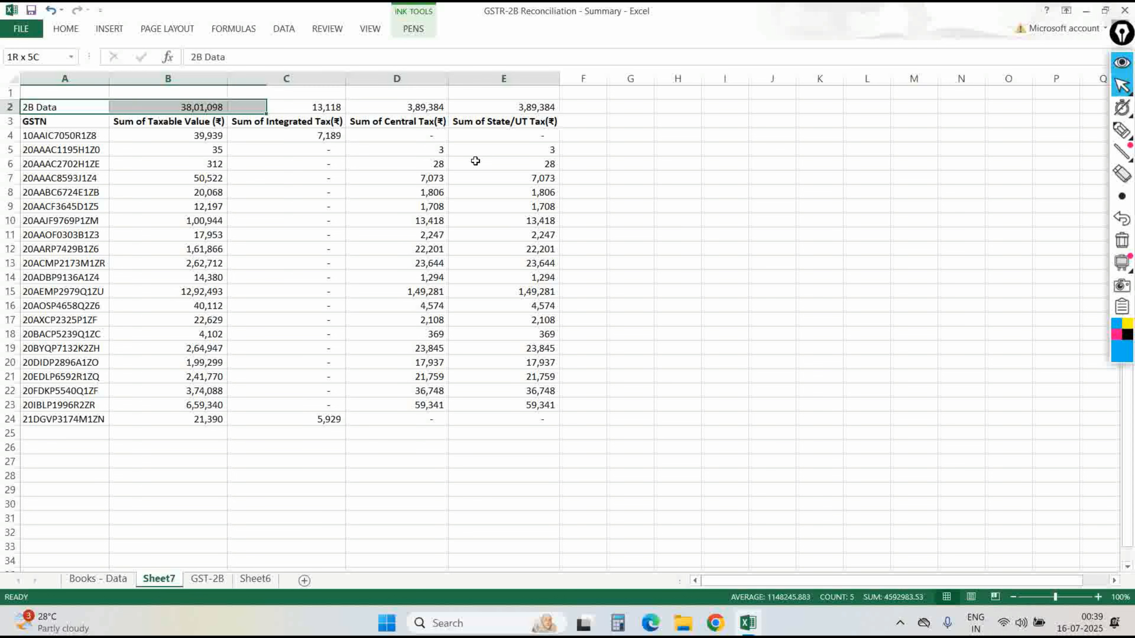
pyautogui.hotkey('ctrl', 'b')
pyautogui.hotkey('ctrl', 'shift', 'Left')
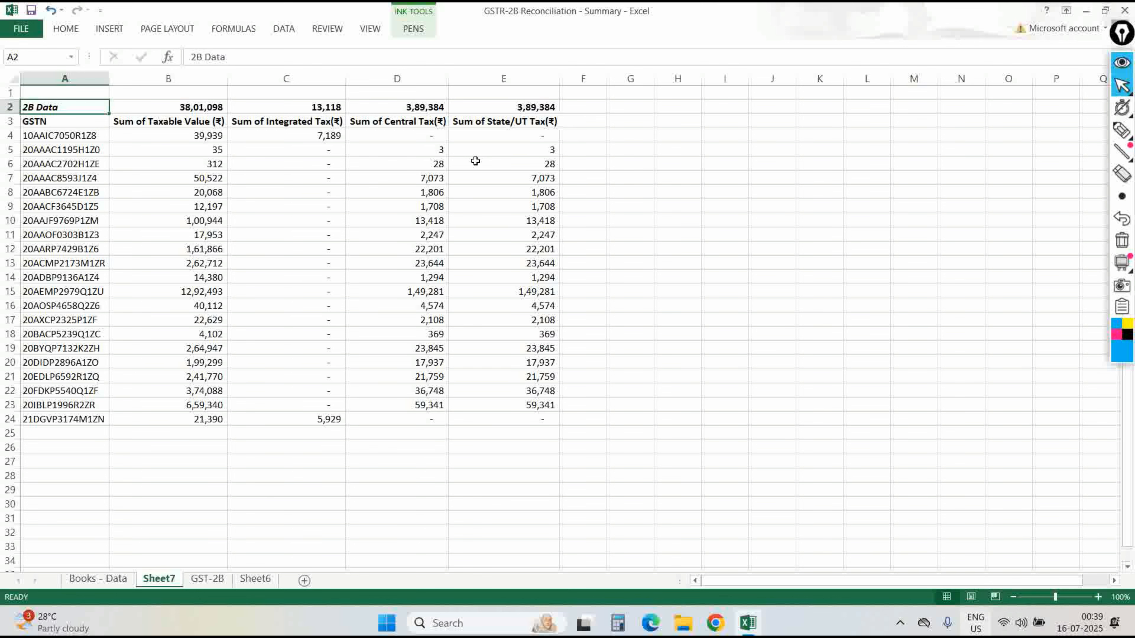
pyautogui.hotkey('ctrl', 'i')
# Move the '2B Data' label from A2 up into A1.
pyautogui.press('Down')
pyautogui.hotkey('ctrl', 'shift', 'Right')
pyautogui.hotkey('ctrl', 'shift', 'Down')
pyautogui.press('Up')
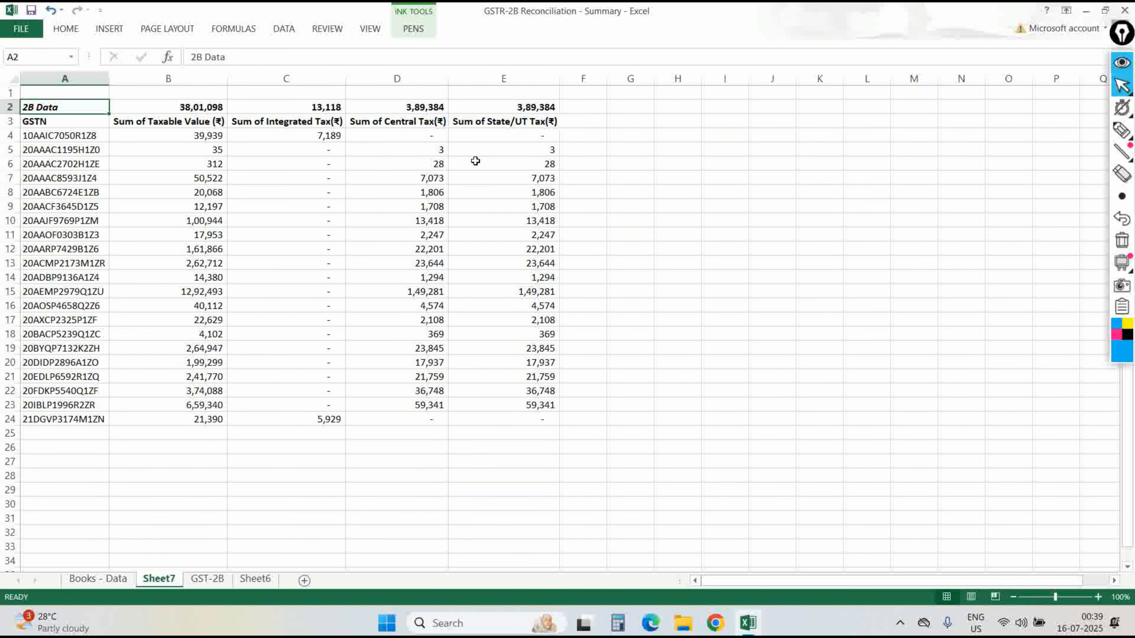
pyautogui.hotkey('ctrl', 'x')
pyautogui.press('Up')
pyautogui.hotkey('ctrl', 'v')
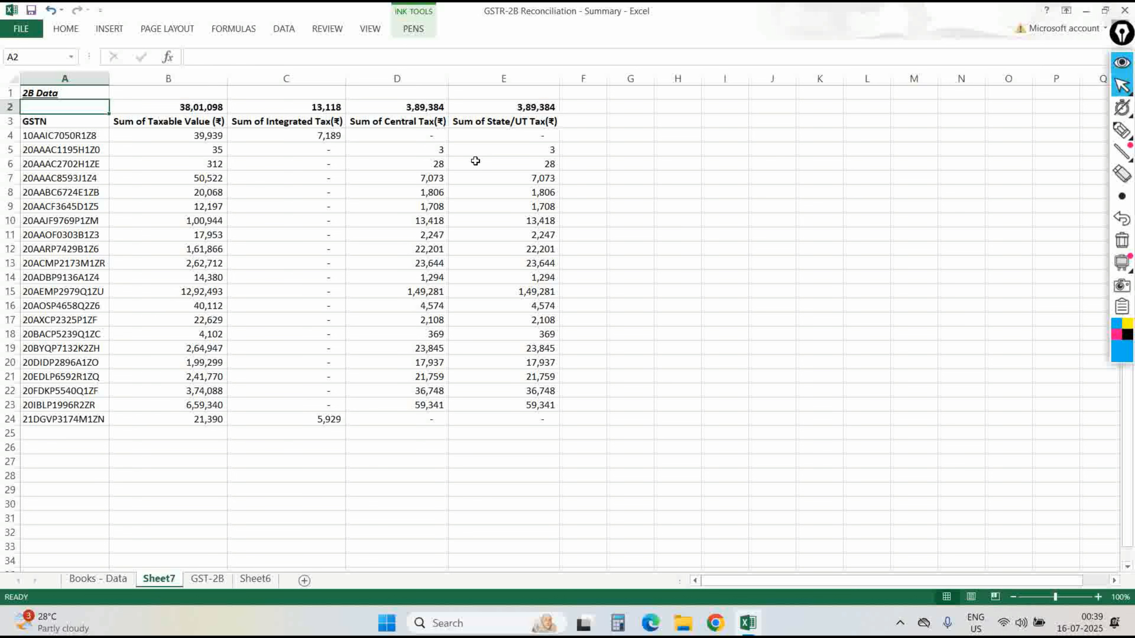
# Copy the four Sum of headers from B3:E3 into G3:J3.
pyautogui.press('Down')
pyautogui.press('Down')
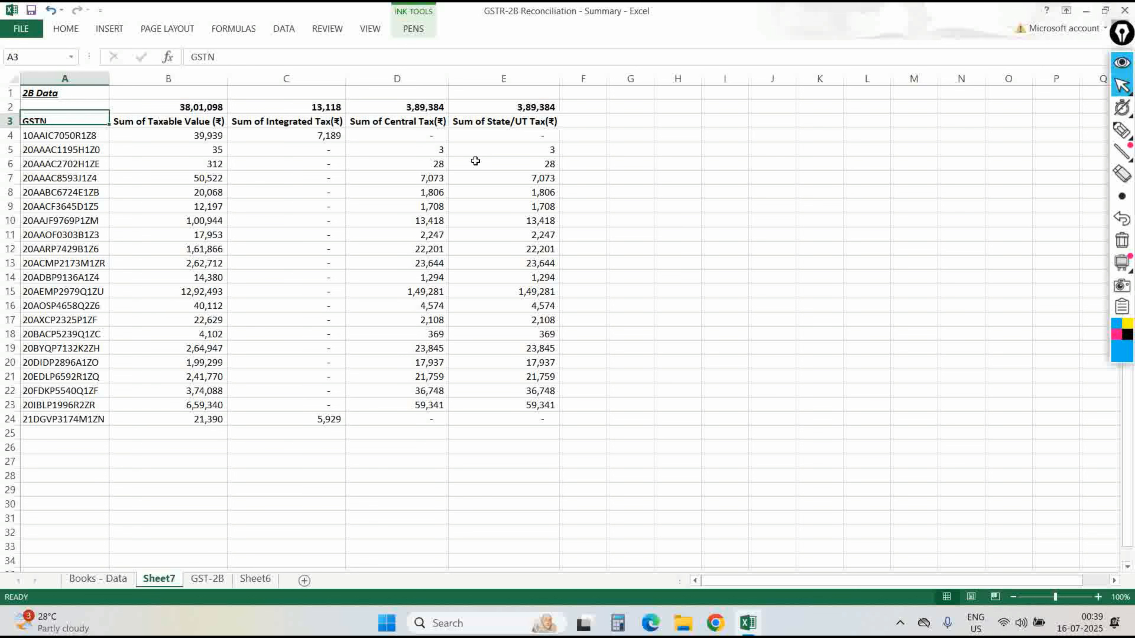
pyautogui.press('Right')
pyautogui.press('Right')
pyautogui.press('Right')
pyautogui.press('Right')
pyautogui.press('Right')
pyautogui.press('Left')
pyautogui.press('Left')
pyautogui.press('Left')
pyautogui.press('Left')
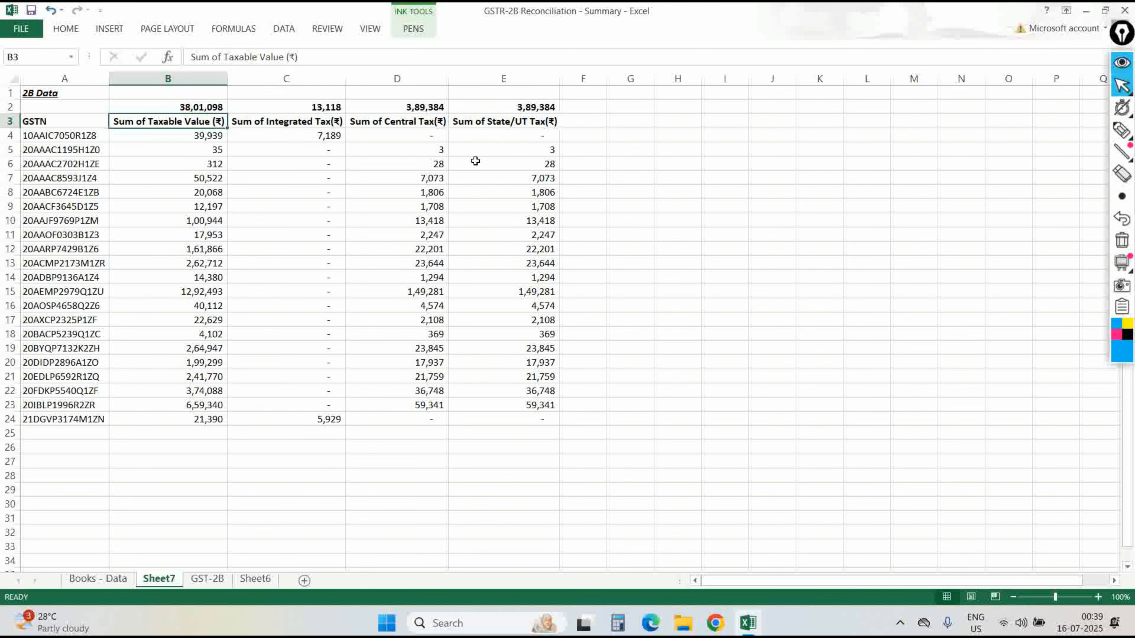
pyautogui.hotkey('shift', 'Right')
pyautogui.hotkey('shift', 'Right')
pyautogui.hotkey('shift', 'Right')
pyautogui.hotkey('ctrl', 'c')
pyautogui.press('Right')
pyautogui.press('Right')
pyautogui.press('Right')
pyautogui.press('Right')
pyautogui.press('Right')
pyautogui.press('Return')
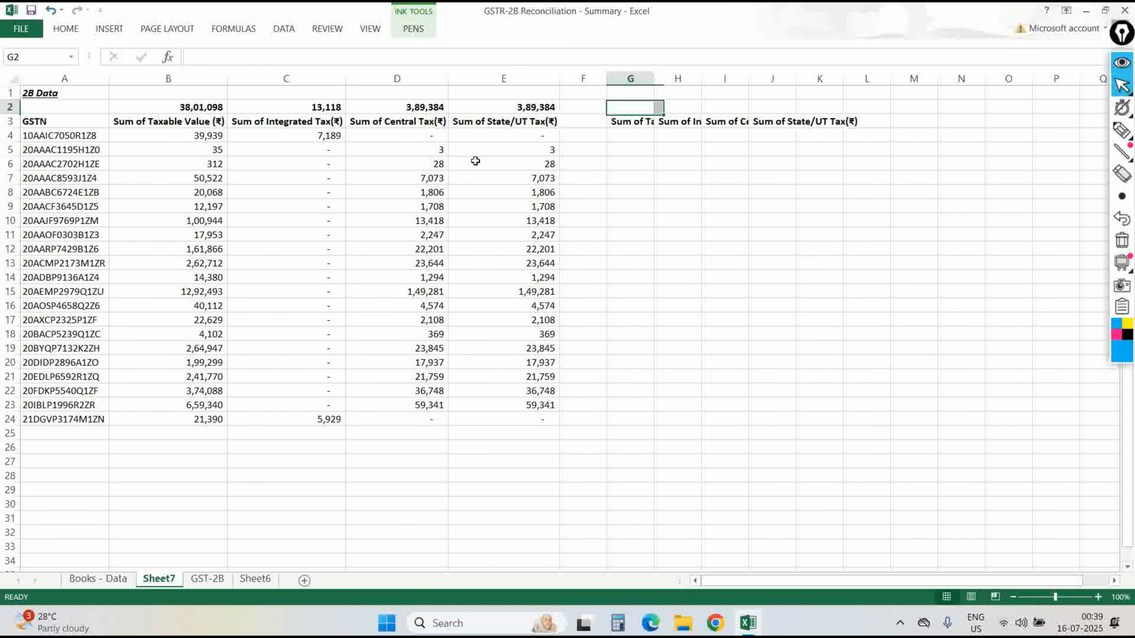
# AutoFit columns G to J and title G2 'Books 2B'.
pyautogui.hotkey('alt', 'h')
pyautogui.press('o')
pyautogui.press('i')
pyautogui.press('Up')
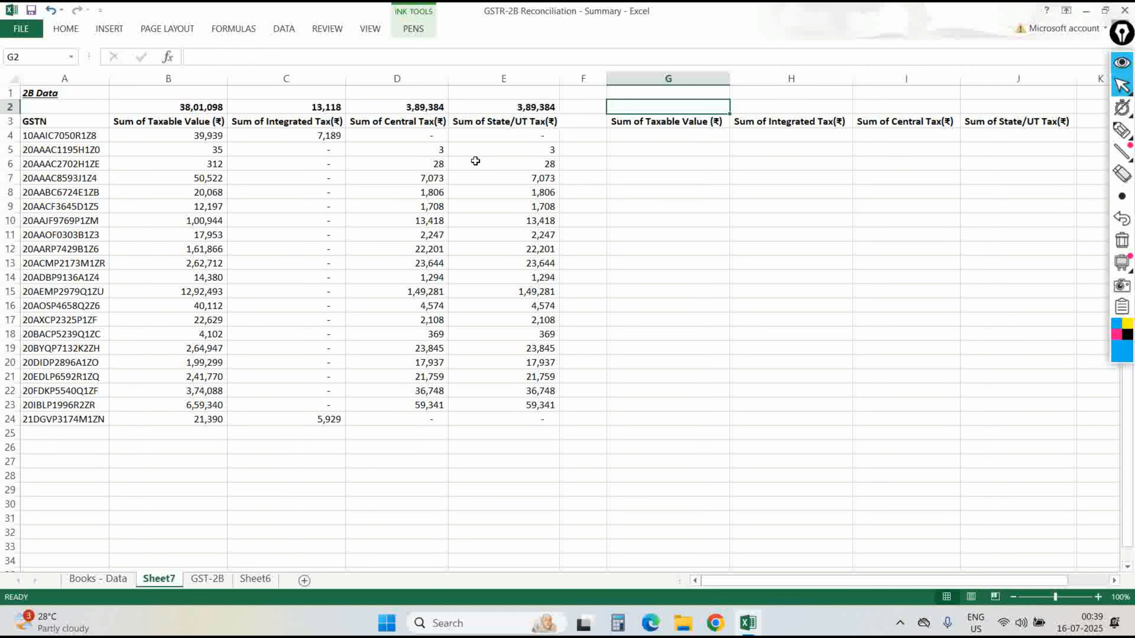
pyautogui.write('Books 2B')
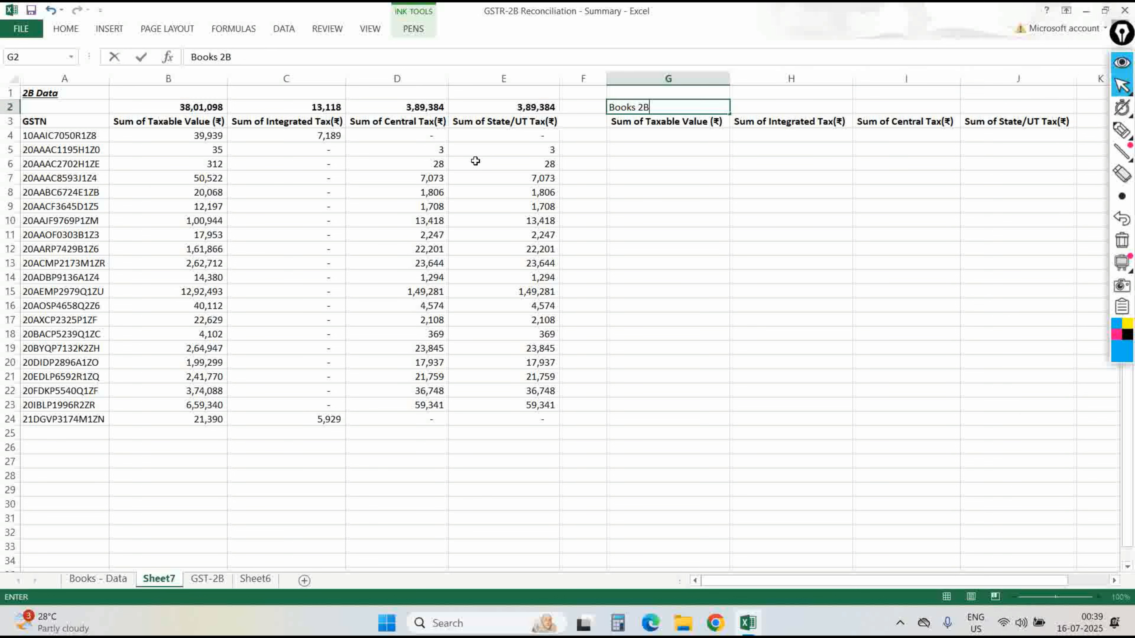
pyautogui.press('Return')
# Check the Books - Data sheet's GST column, then review Sheet7's Sum of headers.
pyautogui.hotkey('ctrl', 'shift', 'Right')
pyautogui.press('Down')
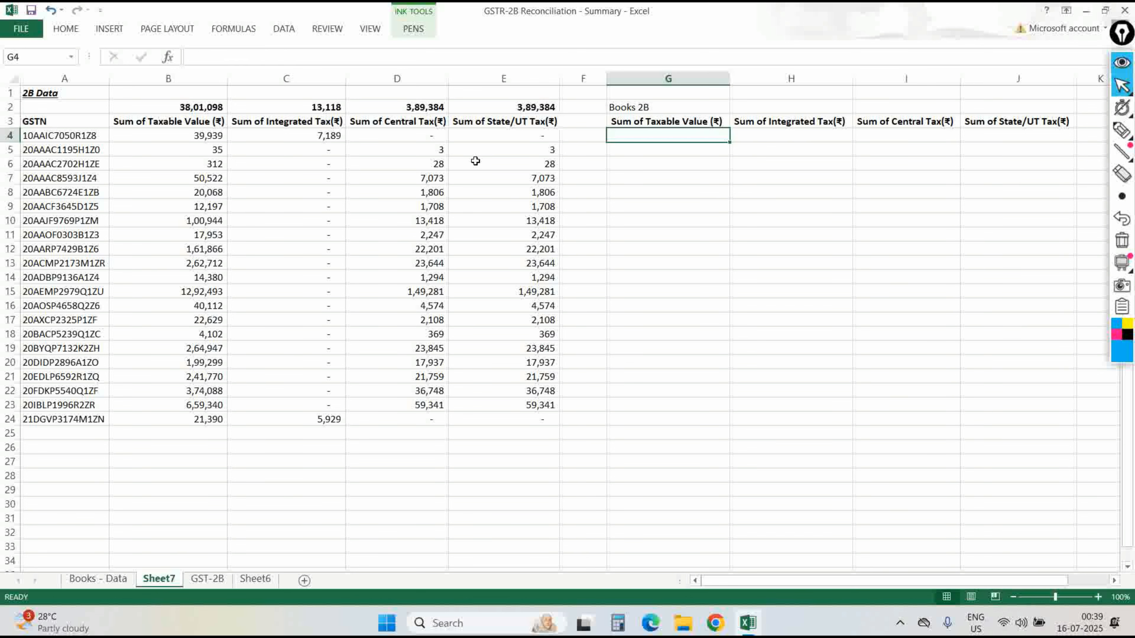
pyautogui.write('=')
pyautogui.press('Escape')
pyautogui.hotkey('ctrl', 'pageup')
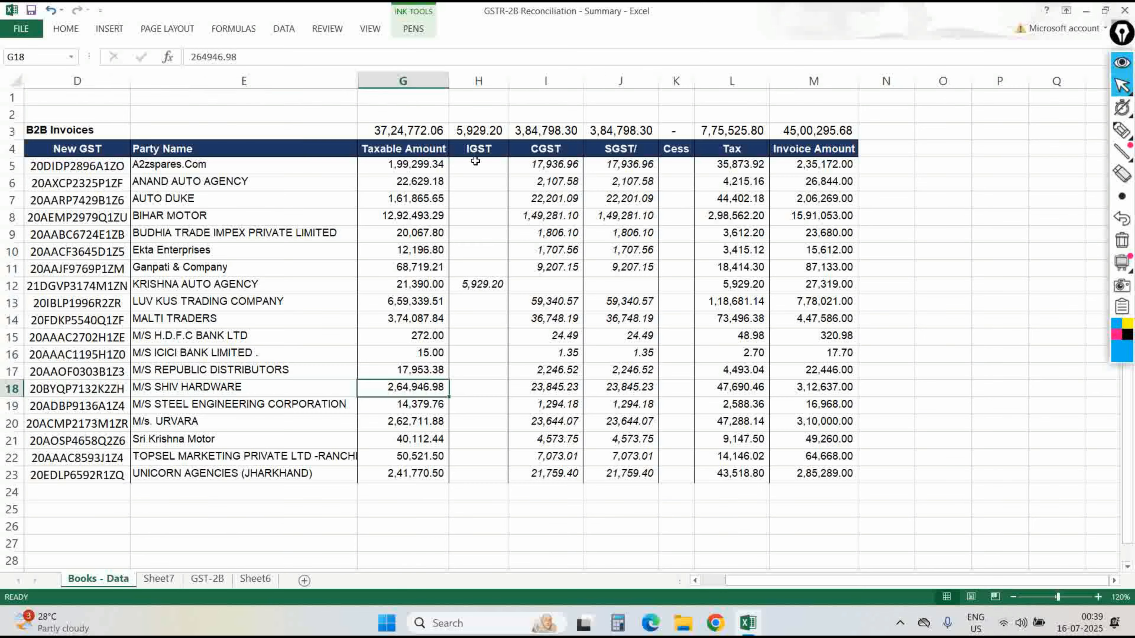
pyautogui.hotkey('ctrl', 'Up')
pyautogui.press('Down')
pyautogui.hotkey('ctrl', 'pagedown')
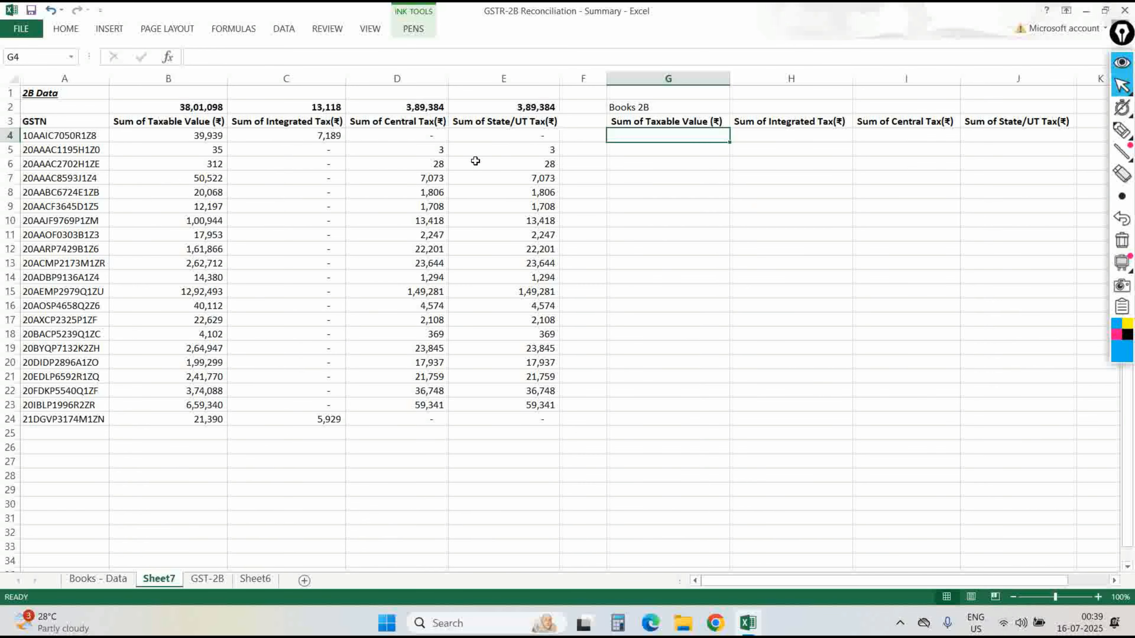
pyautogui.press('Left')
pyautogui.press('Left')
pyautogui.press('Left')
pyautogui.press('Left')
pyautogui.press('Left')
pyautogui.press('Up')
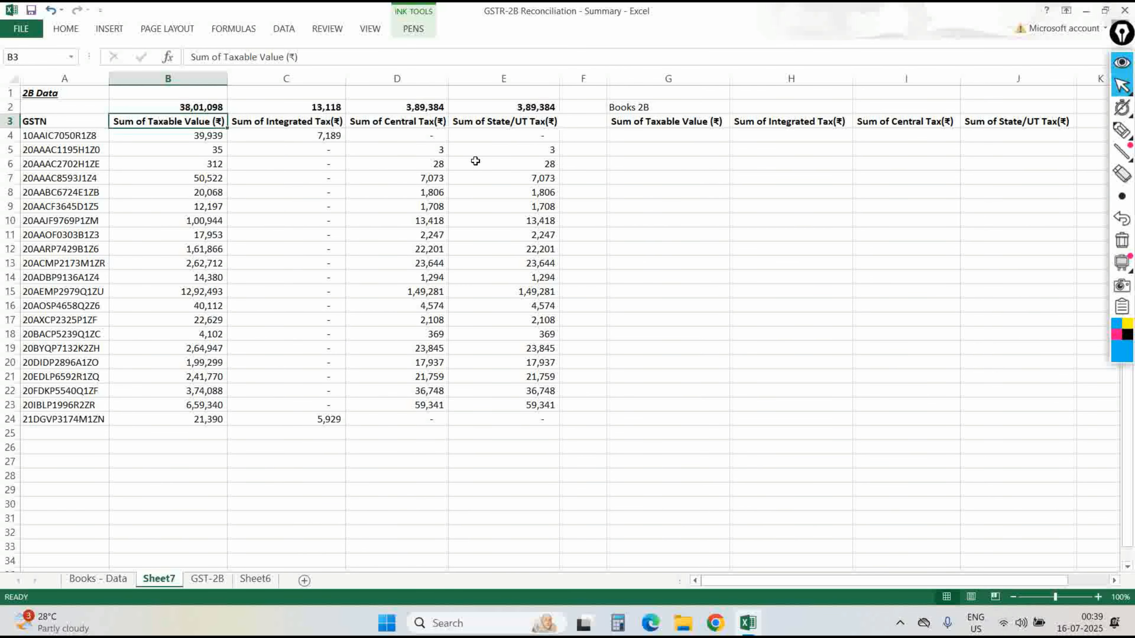
pyautogui.press('Right')
pyautogui.press('Left')
pyautogui.press('Right')
pyautogui.press('Right')
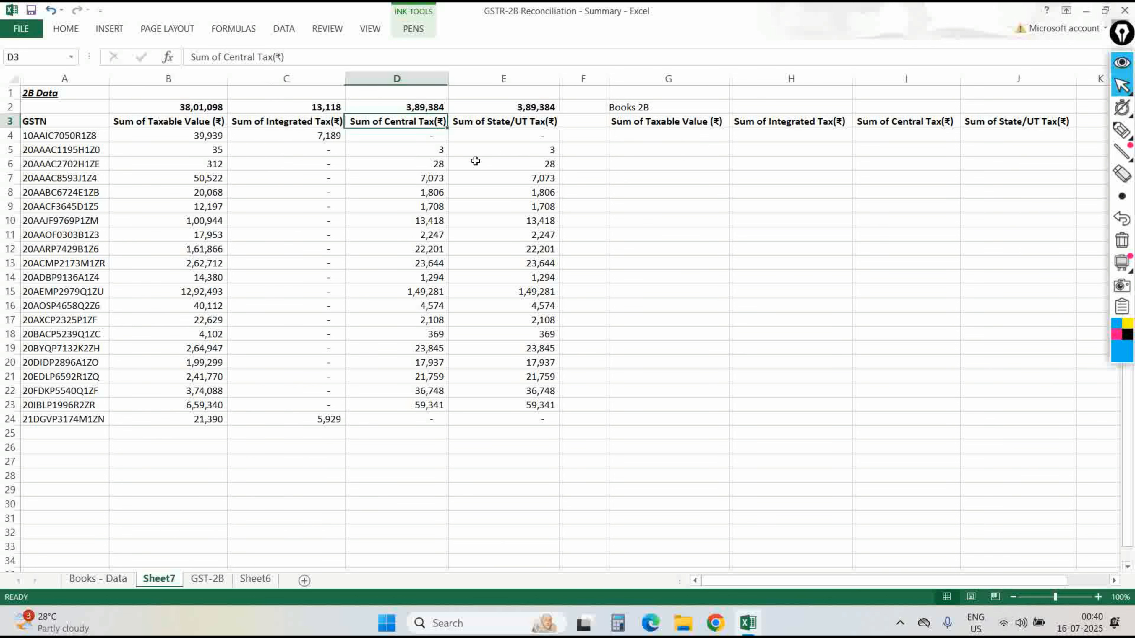
pyautogui.press('Right')
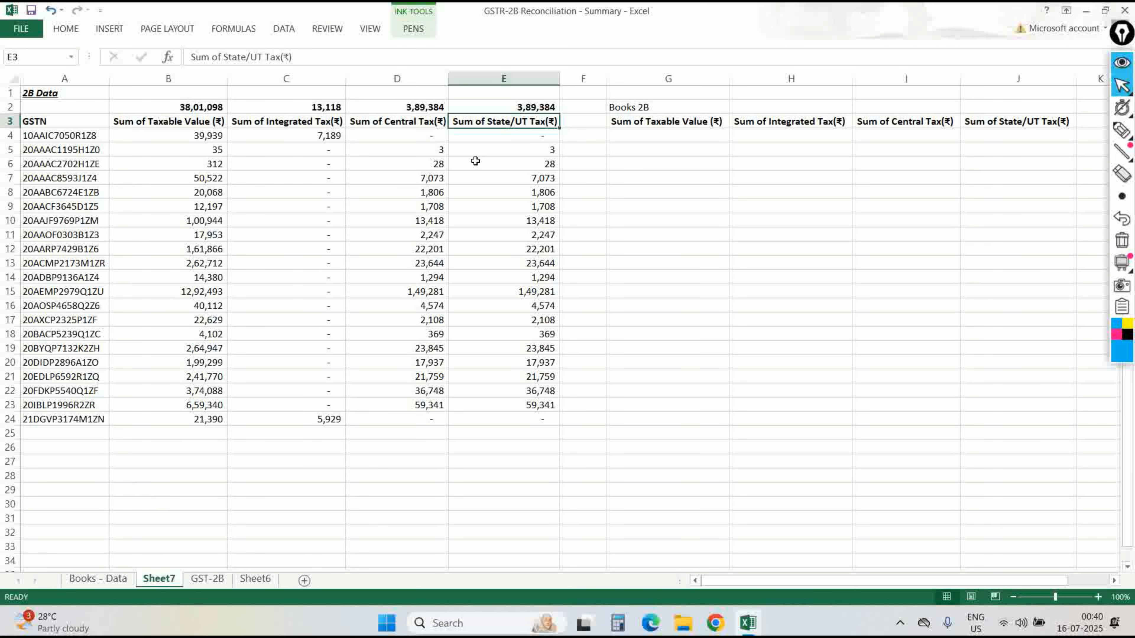
# Enter =VLOOKUP($A4,'Books - Data'!$D$4:$J$23,4,0) in G4.
pyautogui.press('Right')
pyautogui.press('Right')
pyautogui.press('Up')
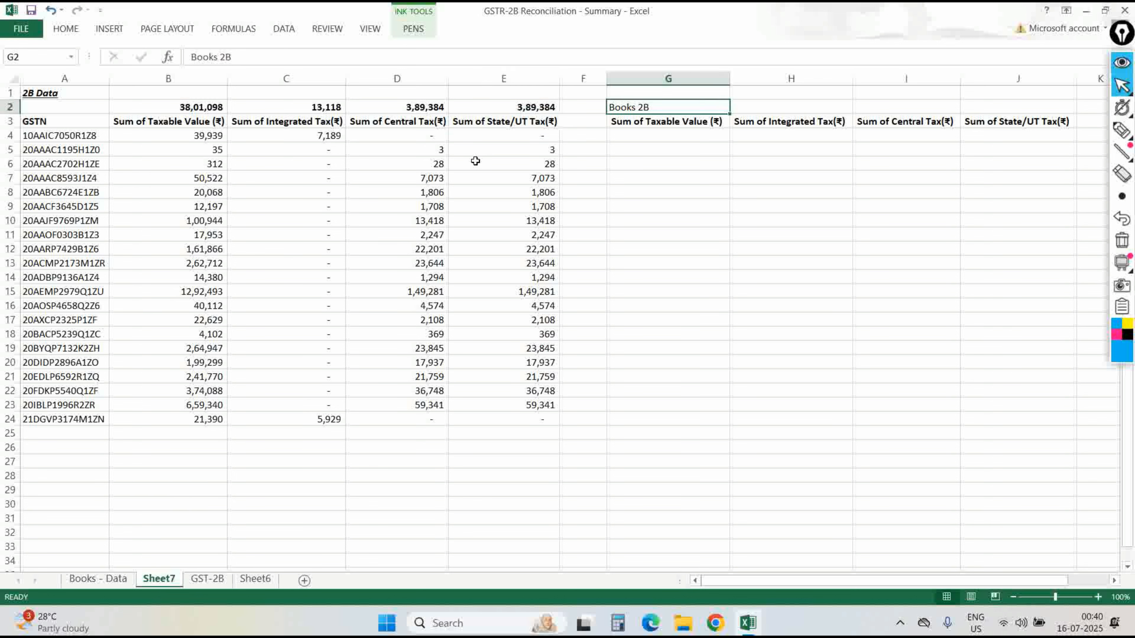
pyautogui.press('Down')
pyautogui.press('Down')
pyautogui.write('=')
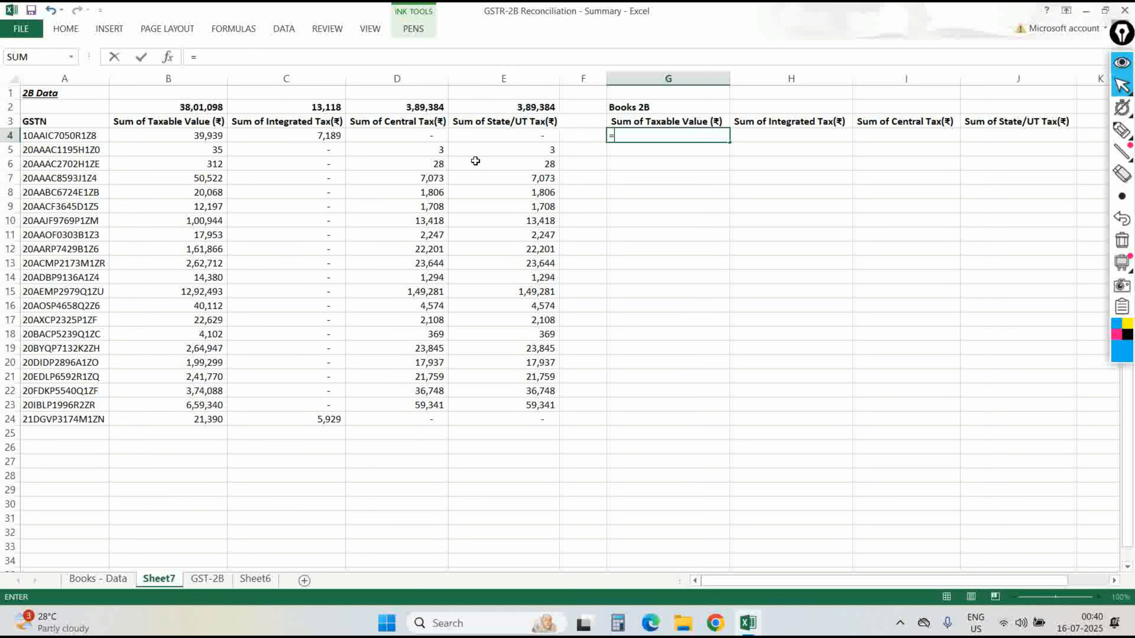
pyautogui.write('vl')
pyautogui.press('Tab')
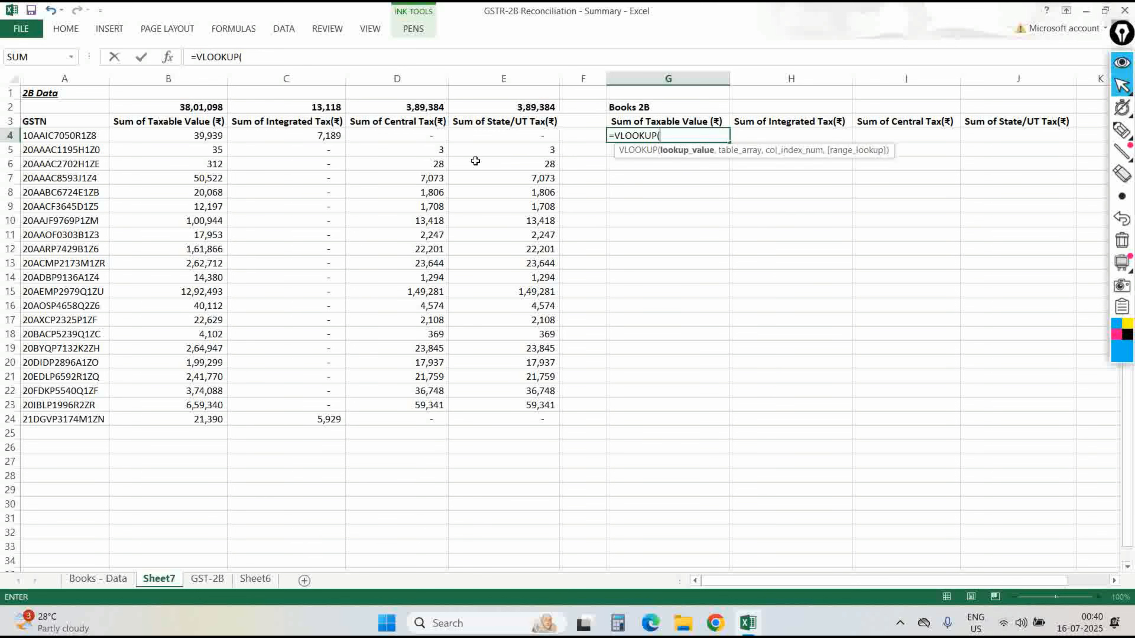
pyautogui.press('Left')
pyautogui.press('Left')
pyautogui.press('Left')
pyautogui.press('Left')
pyautogui.press('Left')
pyautogui.press('Left')
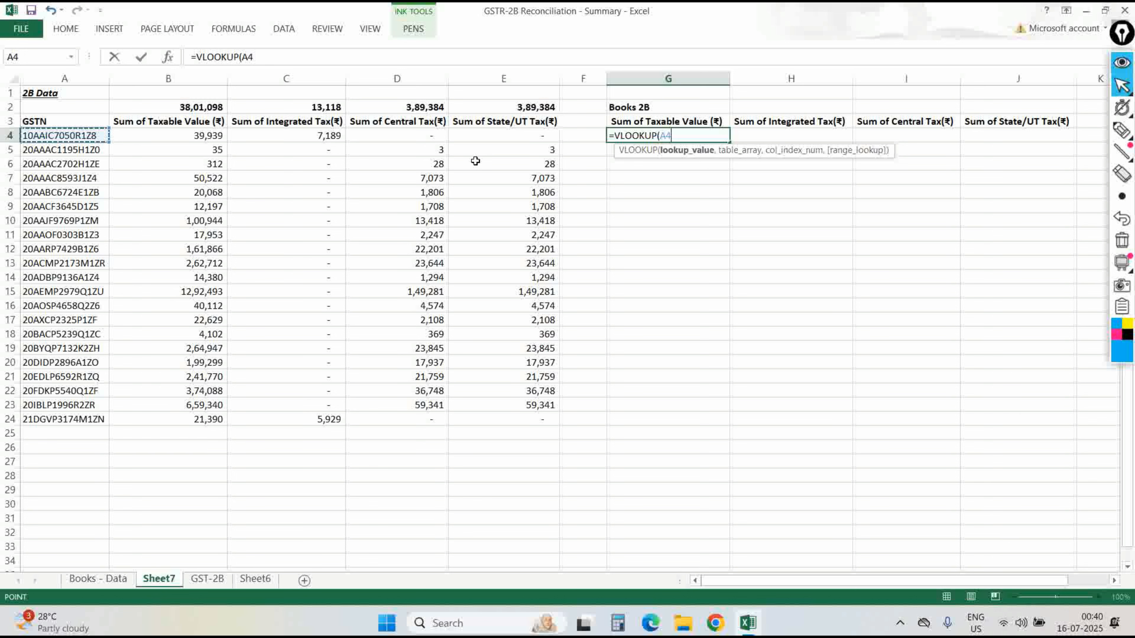
pyautogui.press('F4')
pyautogui.write(',')
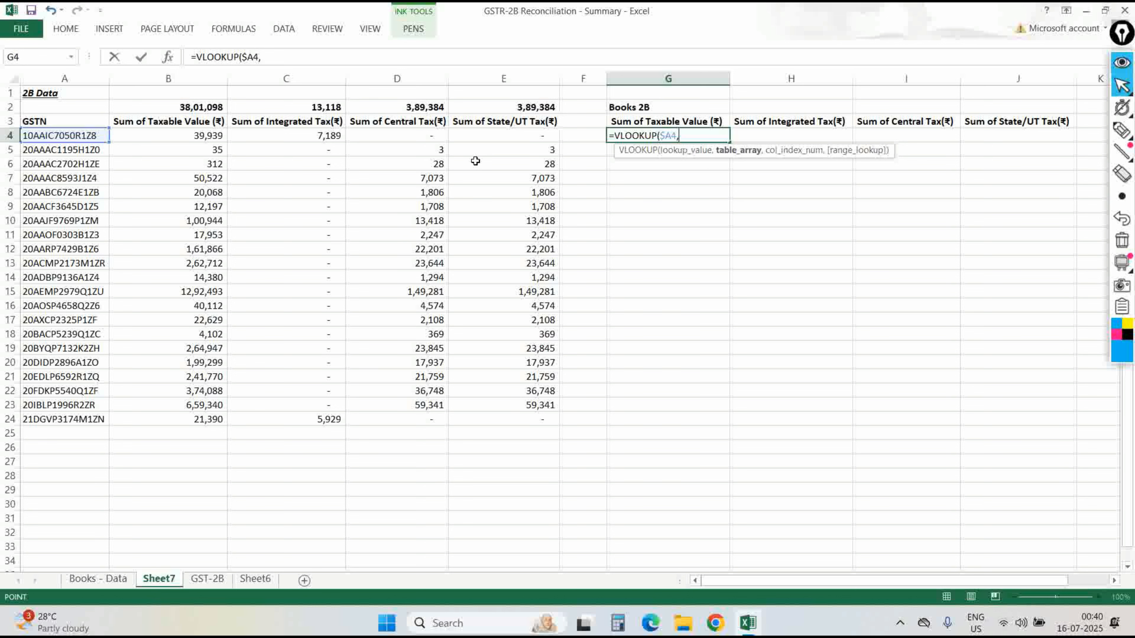
pyautogui.click(98, 578)
pyautogui.moveTo(78, 149); pyautogui.dragTo(244, 473)
pyautogui.hotkey('shift', 'Right')
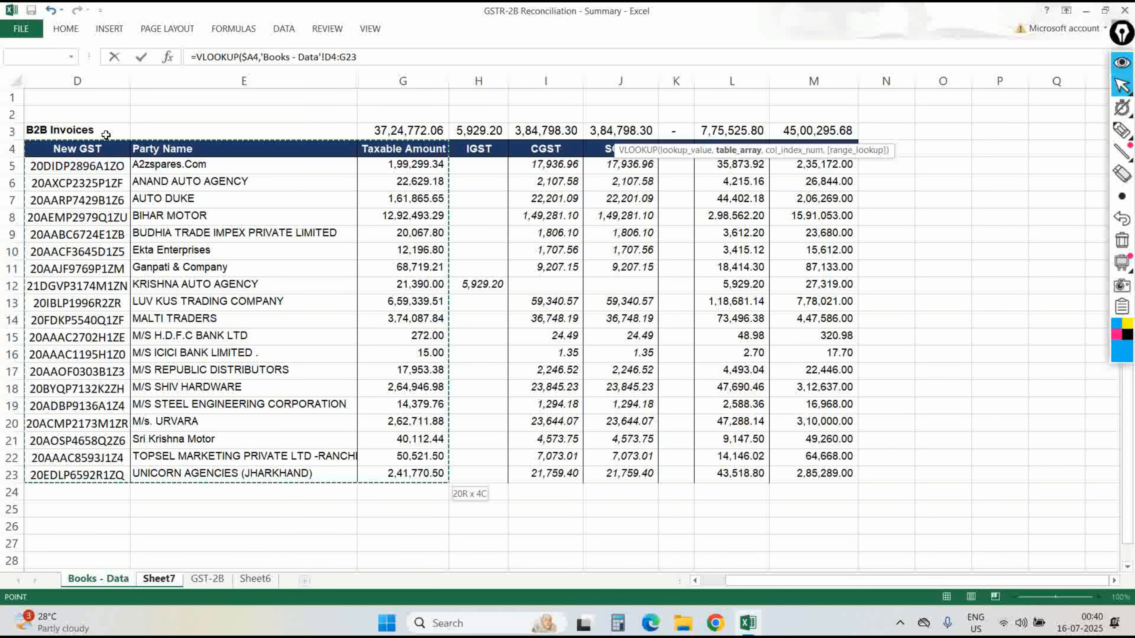
pyautogui.hotkey('shift', 'Right')
pyautogui.hotkey('shift', 'Right')
pyautogui.hotkey('shift', 'Right')
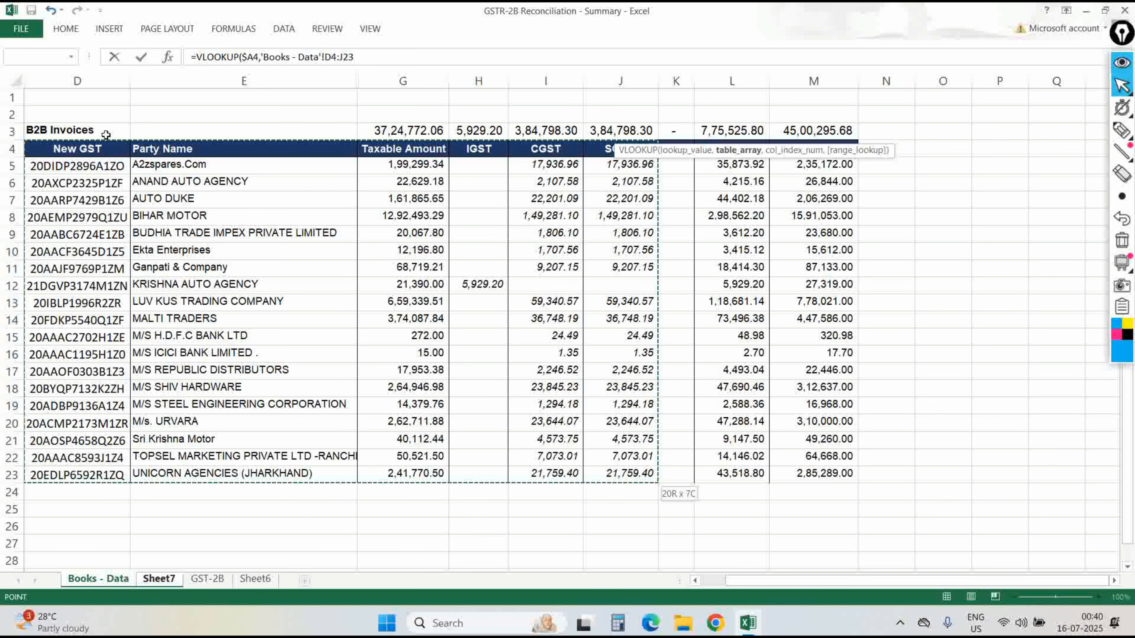
pyautogui.press('F4')
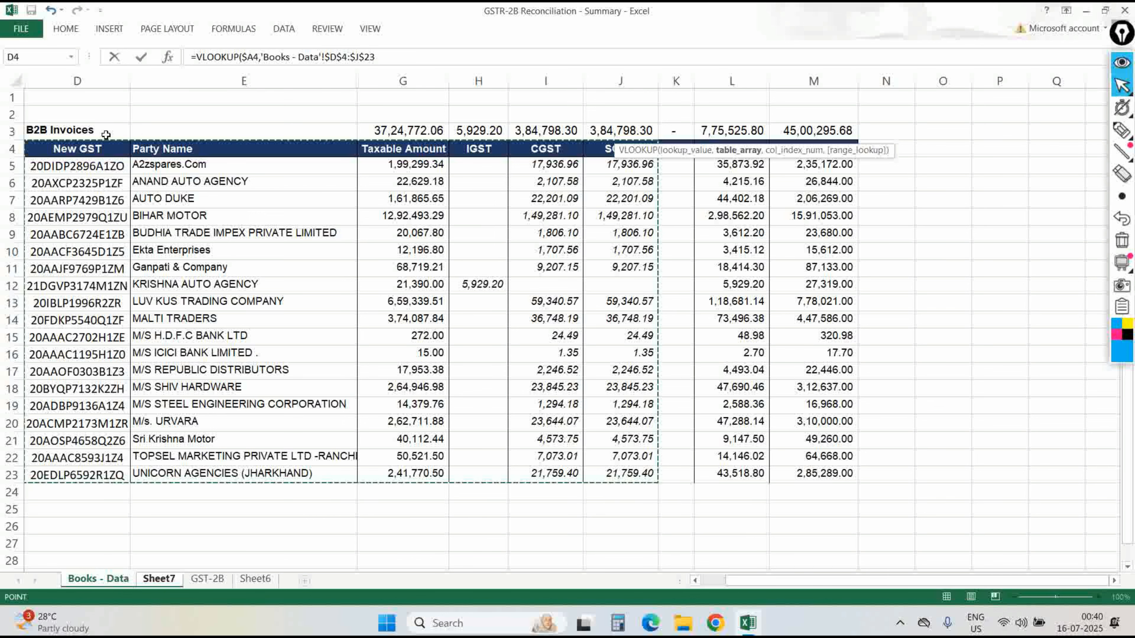
pyautogui.write(',4,')
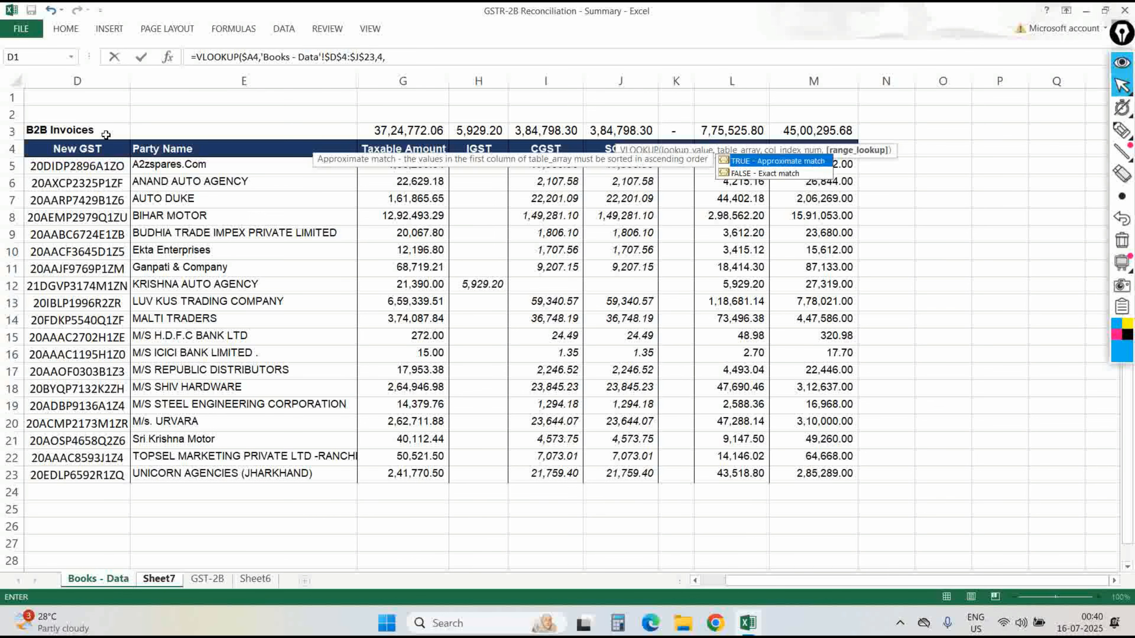
pyautogui.write('0)')
pyautogui.press('Return')
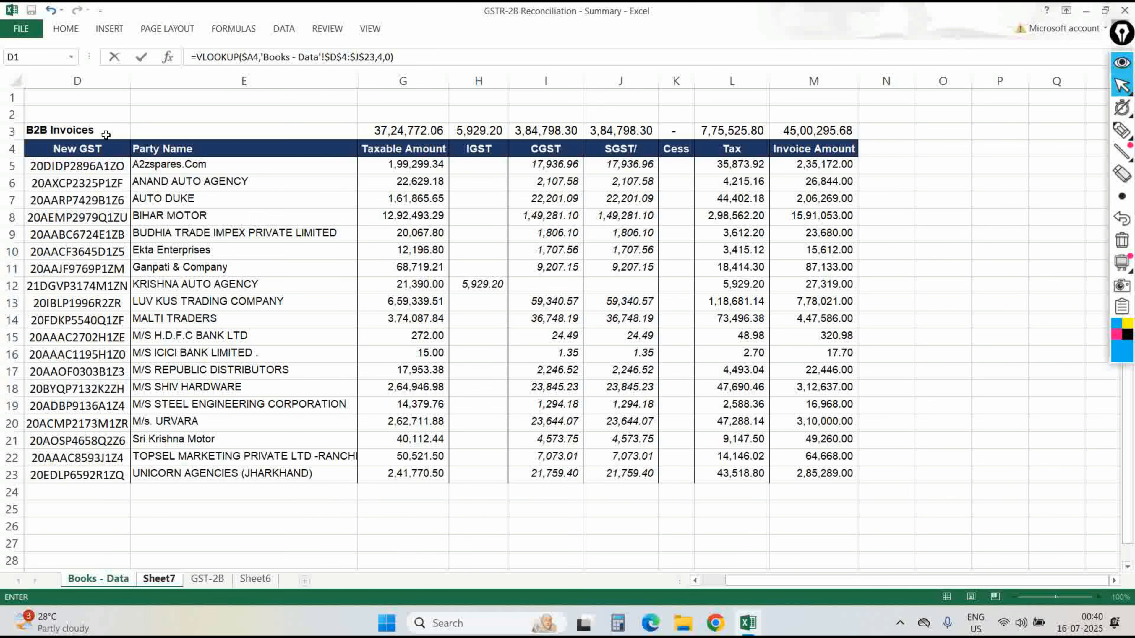
# Wrap G4's lookup in IFERROR returning 0, then copy the cell.
pyautogui.press('F2')
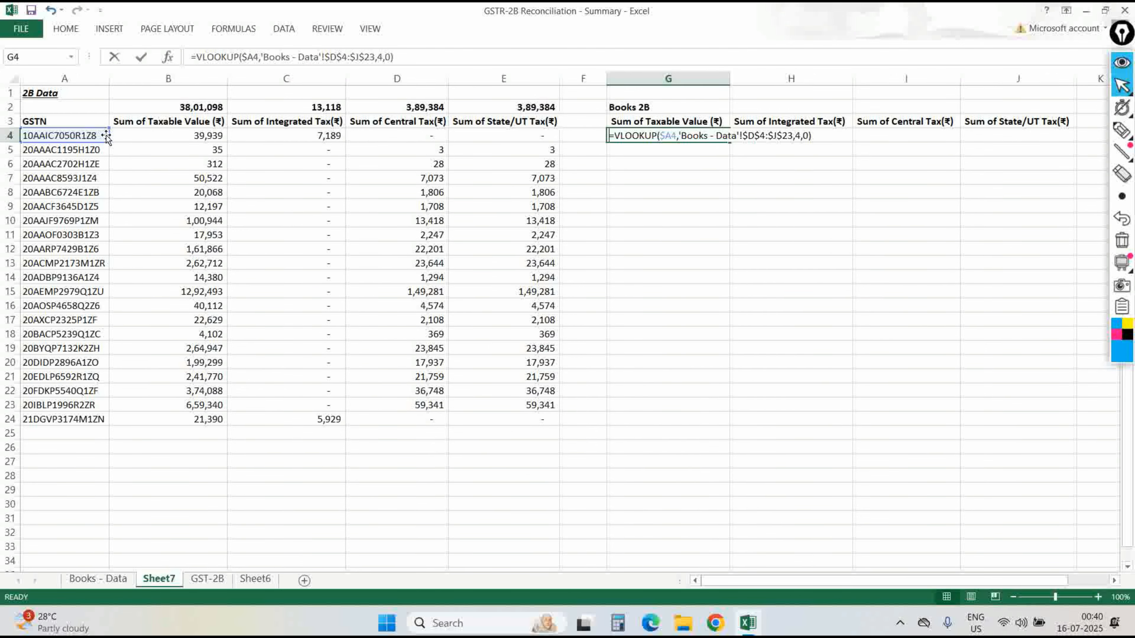
pyautogui.press('super')
pyautogui.press('super')
pyautogui.press('Home')
pyautogui.press('Right')
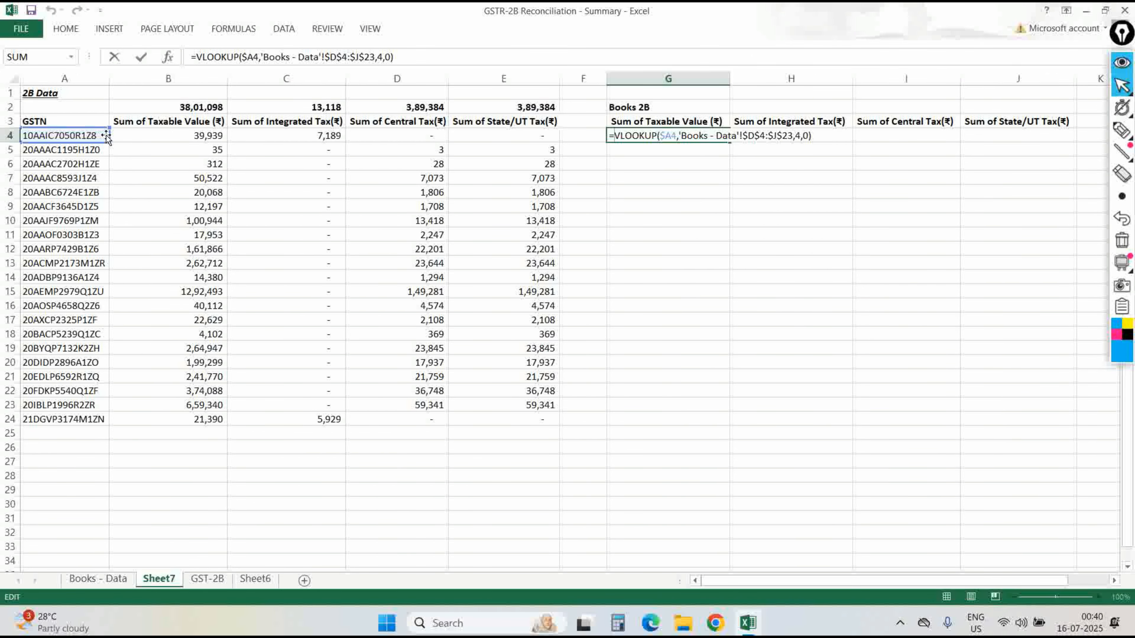
pyautogui.write('IFERROR(')
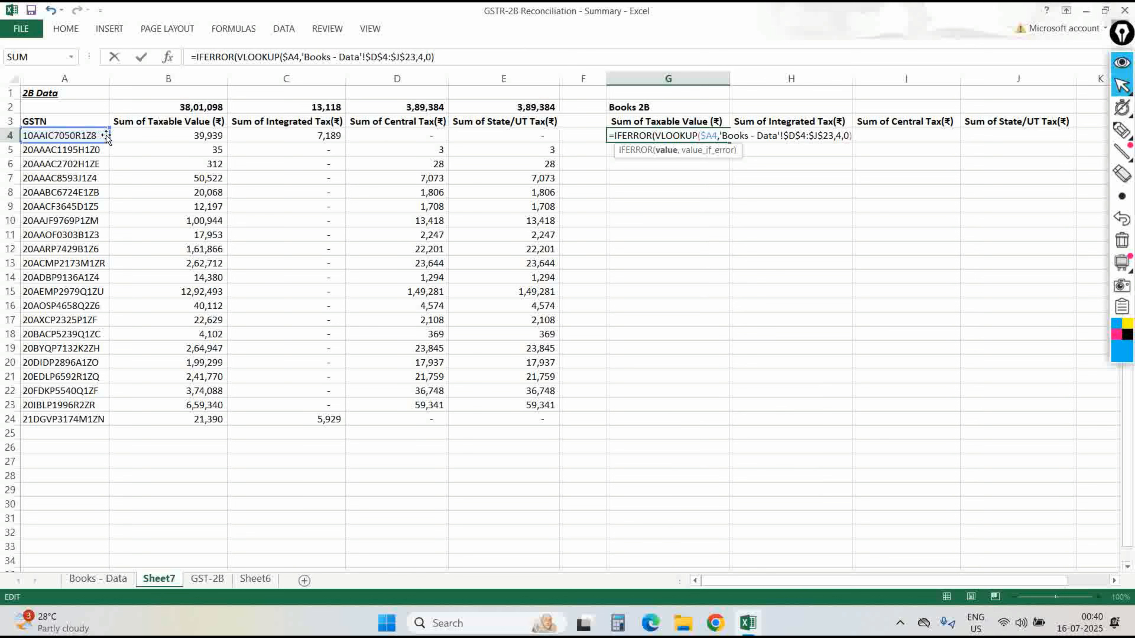
pyautogui.press('End')
pyautogui.write(',0')
pyautogui.press('Return')
pyautogui.press('Up')
pyautogui.hotkey('ctrl', 'c')
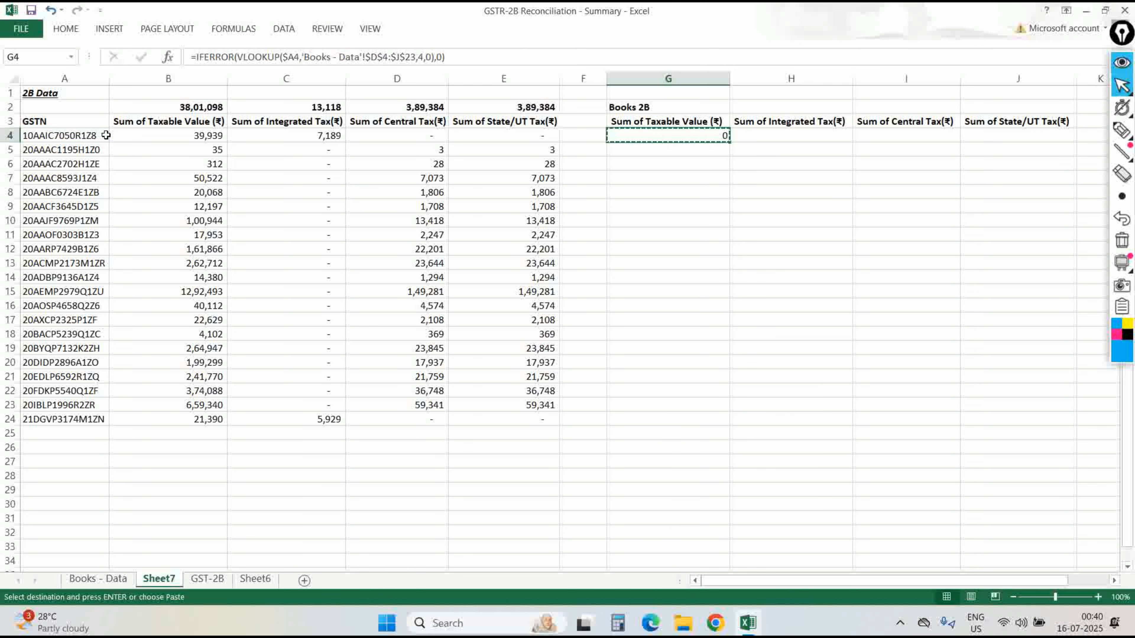
# Paste the G4 lookup formula down column G to row 24.
pyautogui.press('Left')
pyautogui.press('Left')
pyautogui.hotkey('ctrl', 'Down')
pyautogui.press('Right')
pyautogui.press('Right')
pyautogui.hotkey('ctrl', 'shift', 'Up')
pyautogui.hotkey('ctrl', 'v')
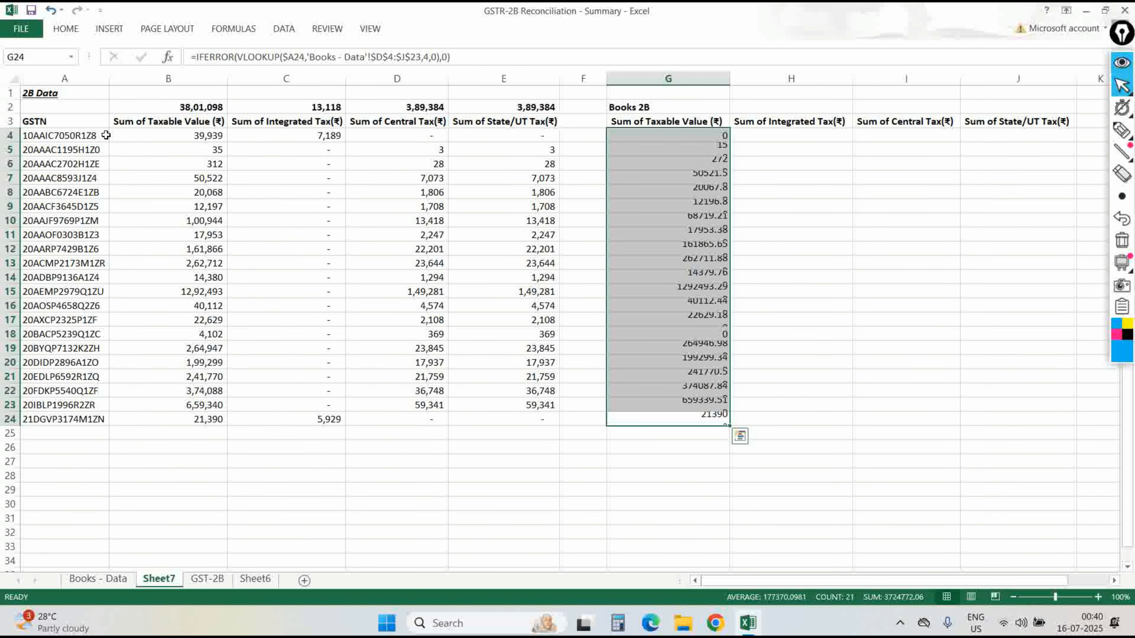
pyautogui.press('Up')
pyautogui.hotkey('shift', 'Up')
pyautogui.press('Down')
# Apply comma style to the G4:G24 lookup values.
pyautogui.hotkey('ctrl', 'shift', 'Up')
pyautogui.hotkey('shift', 'Down')
pyautogui.press('alt')
pyautogui.press('h')
pyautogui.press('k')
# Review and copy the G4 IFERROR(VLOOKUP) formula.
pyautogui.hotkey('ctrl', 'Up')
pyautogui.press('Down')
pyautogui.press('Down')
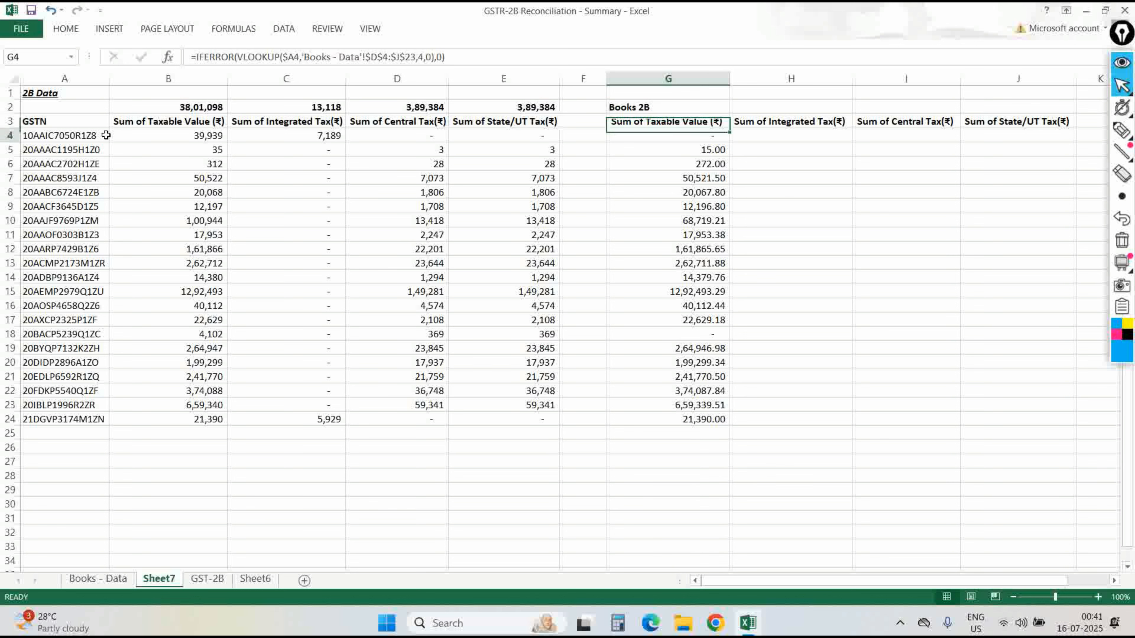
pyautogui.press('F2')
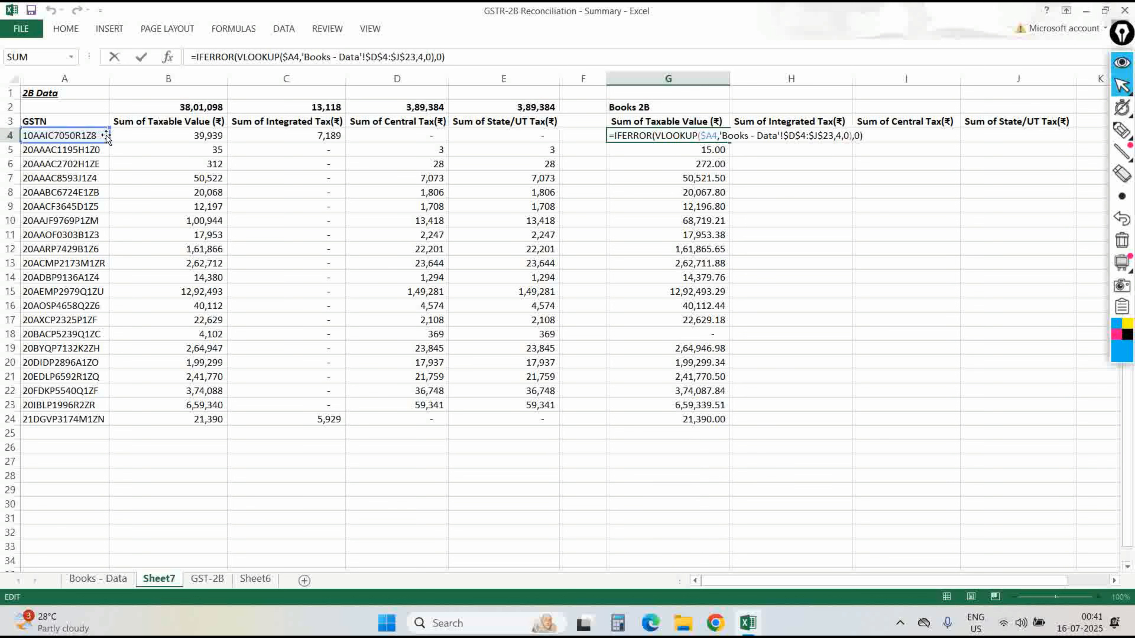
pyautogui.press('Escape')
pyautogui.hotkey('ctrl', 'c')
# Paste the lookup into H4 and change its column number to 5.
pyautogui.hotkey('shift', 'Right')
pyautogui.hotkey('shift', 'Right')
pyautogui.hotkey('shift', 'Right')
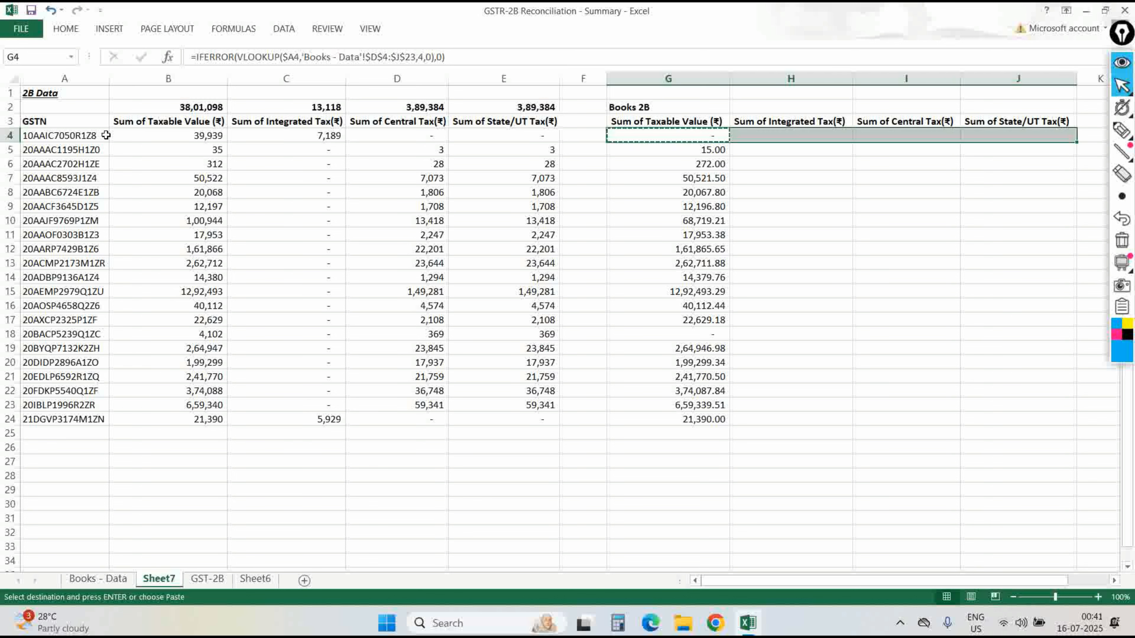
pyautogui.hotkey('shift', 'Left')
pyautogui.hotkey('shift', 'Left')
pyautogui.hotkey('shift', 'Right')
pyautogui.hotkey('shift', 'Right')
pyautogui.hotkey('shift', 'Left')
pyautogui.hotkey('shift', 'Left')
pyautogui.press('Return')
pyautogui.press('Right')
pyautogui.press('F2')
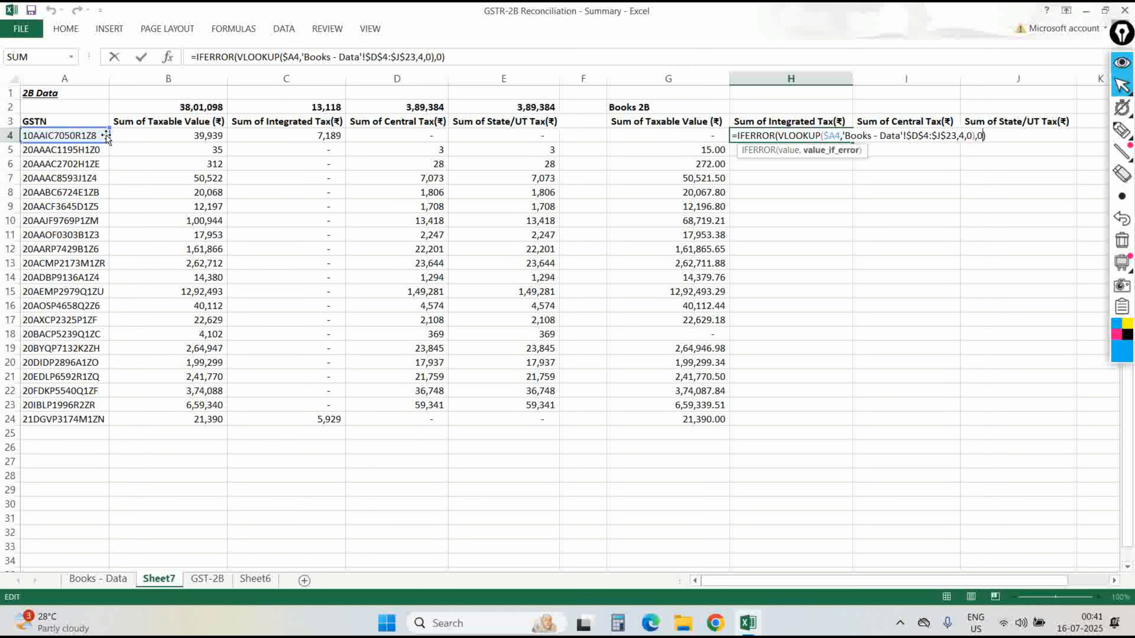
pyautogui.press('Left')
pyautogui.press('Left')
pyautogui.press('Left')
pyautogui.press('Left')
pyautogui.press('Left')
pyautogui.press('Escape')
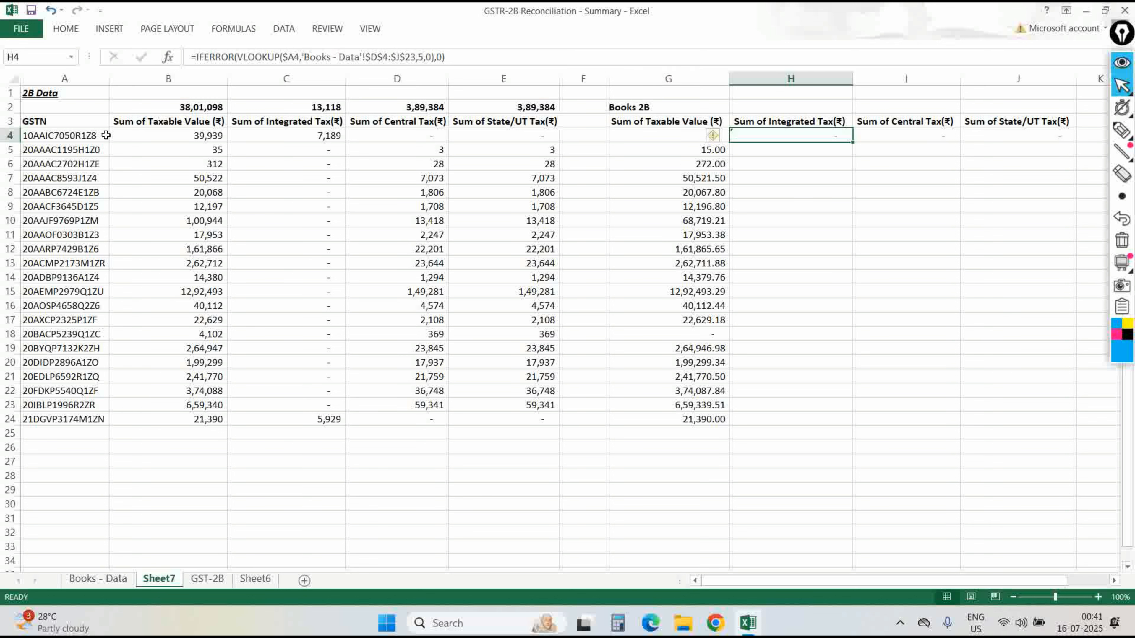
# On Books - Data, count the source table's columns from New GST to IGST.
pyautogui.hotkey('ctrl', 'pageup')
pyautogui.hotkey('shift', 'Right')
pyautogui.hotkey('shift', 'Right')
pyautogui.hotkey('shift', 'Right')
pyautogui.hotkey('shift', 'Right')
pyautogui.hotkey('shift', 'Right')
pyautogui.hotkey('shift', 'Down')
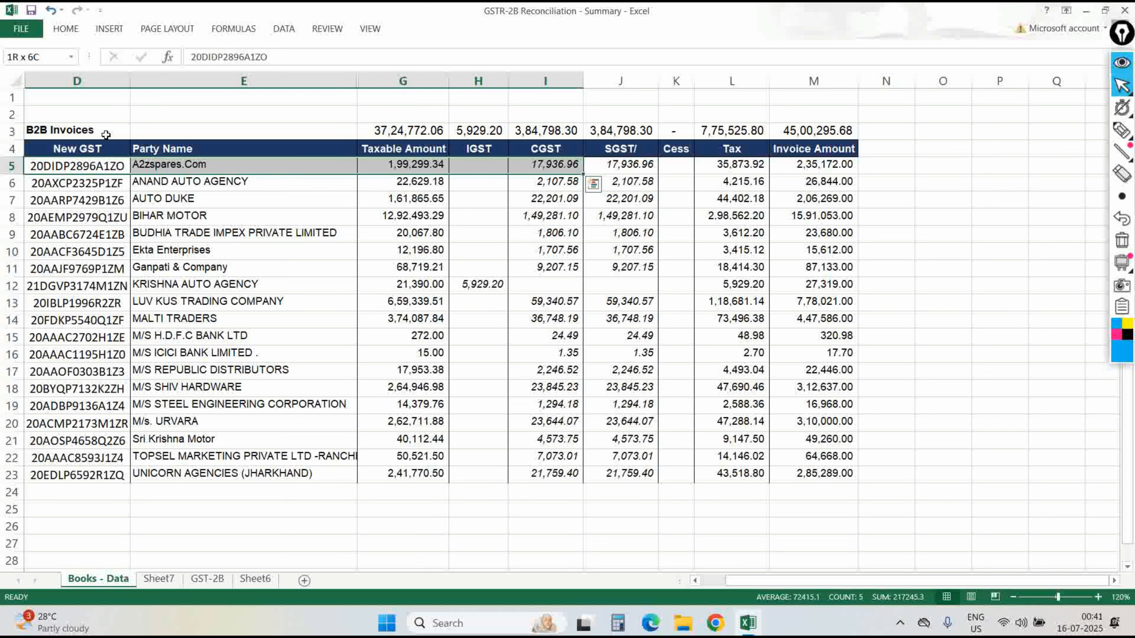
pyautogui.hotkey('shift', 'Left')
pyautogui.press('Up')
pyautogui.hotkey('shift', 'Down')
pyautogui.hotkey('shift', 'Down')
pyautogui.hotkey('shift', 'Right')
pyautogui.hotkey('shift', 'Right')
pyautogui.hotkey('shift', 'Right')
pyautogui.hotkey('shift', 'Up')
pyautogui.hotkey('shift', 'Right')
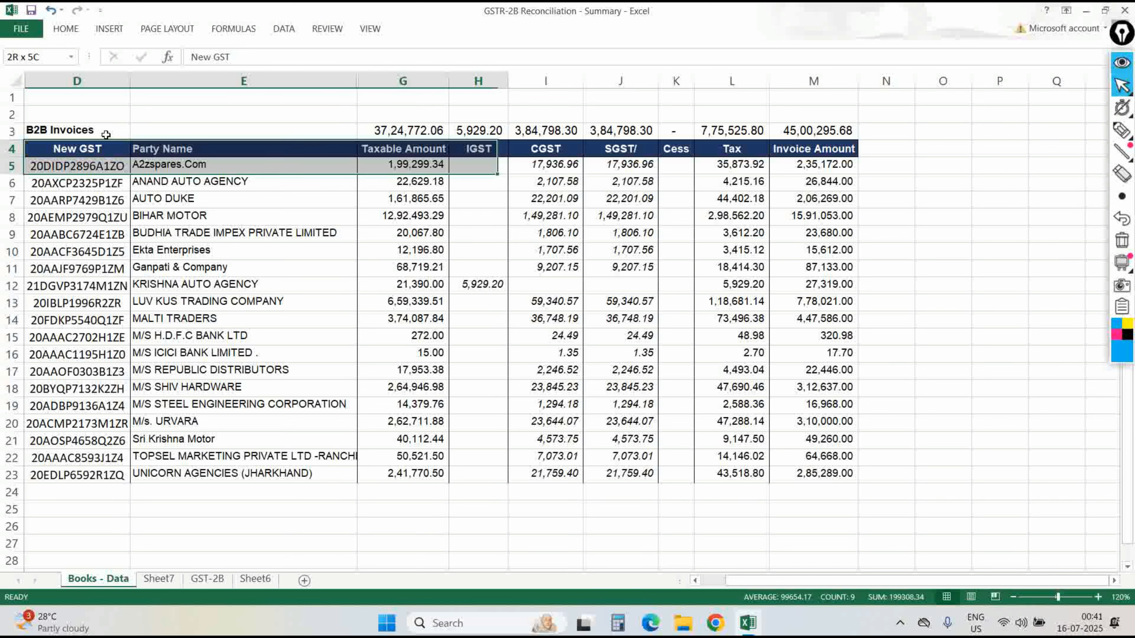
pyautogui.hotkey('shift', 'Up')
pyautogui.hotkey('shift', 'Right')
pyautogui.hotkey('shift', 'Left')
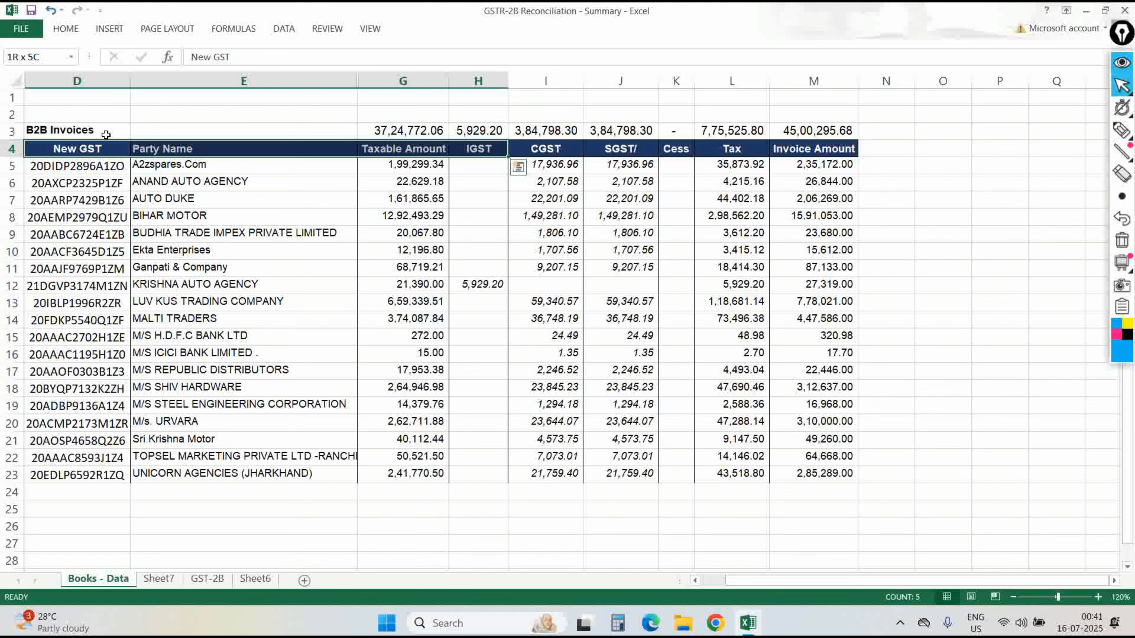
# Reveal the hidden Voucher column beside Party Name and recount headers to IGST.
pyautogui.hotkey('shift', 'Left')
pyautogui.hotkey('shift', 'Left')
pyautogui.hotkey('shift', 'Left')
pyautogui.hotkey('shift', 'Right')
pyautogui.hotkey('shift', 'Right')
pyautogui.hotkey('shift', 'Left')
pyautogui.hotkey('shift', 'Left')
pyautogui.press('Right')
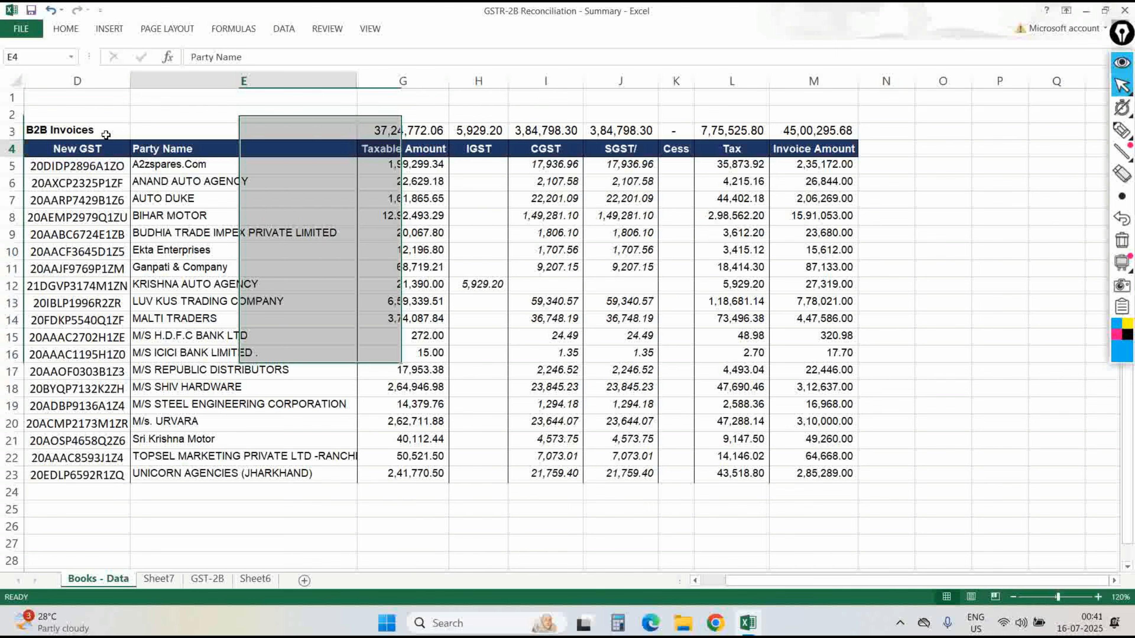
pyautogui.press('Left')
pyautogui.hotkey('shift', 'Right')
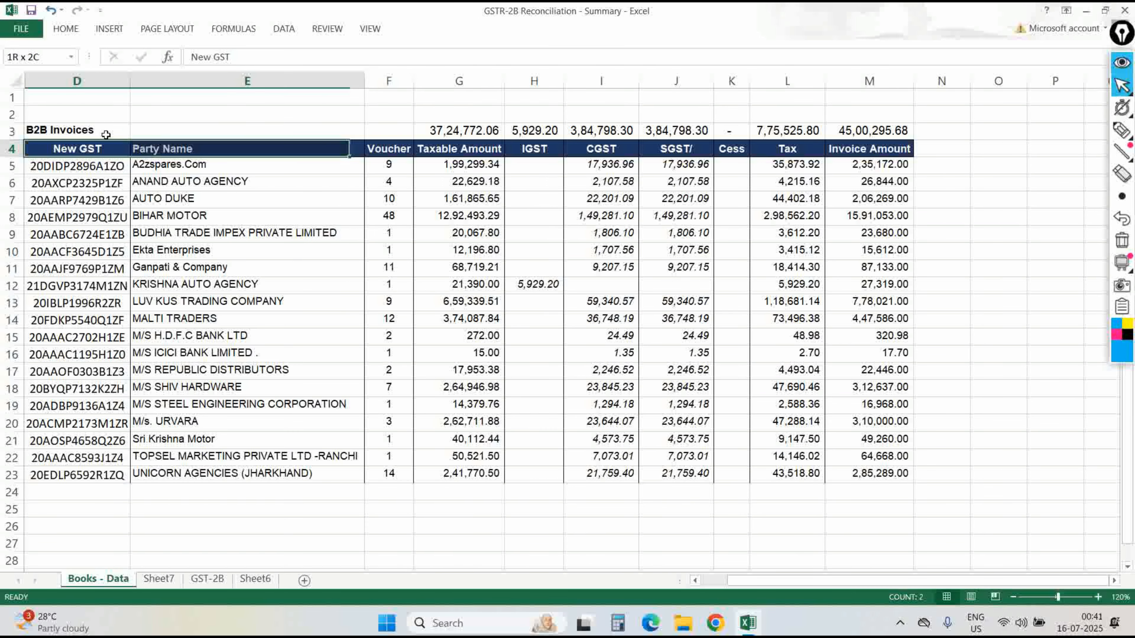
pyautogui.hotkey('shift', 'Right')
pyautogui.hotkey('shift', 'Right')
pyautogui.hotkey('shift', 'Right')
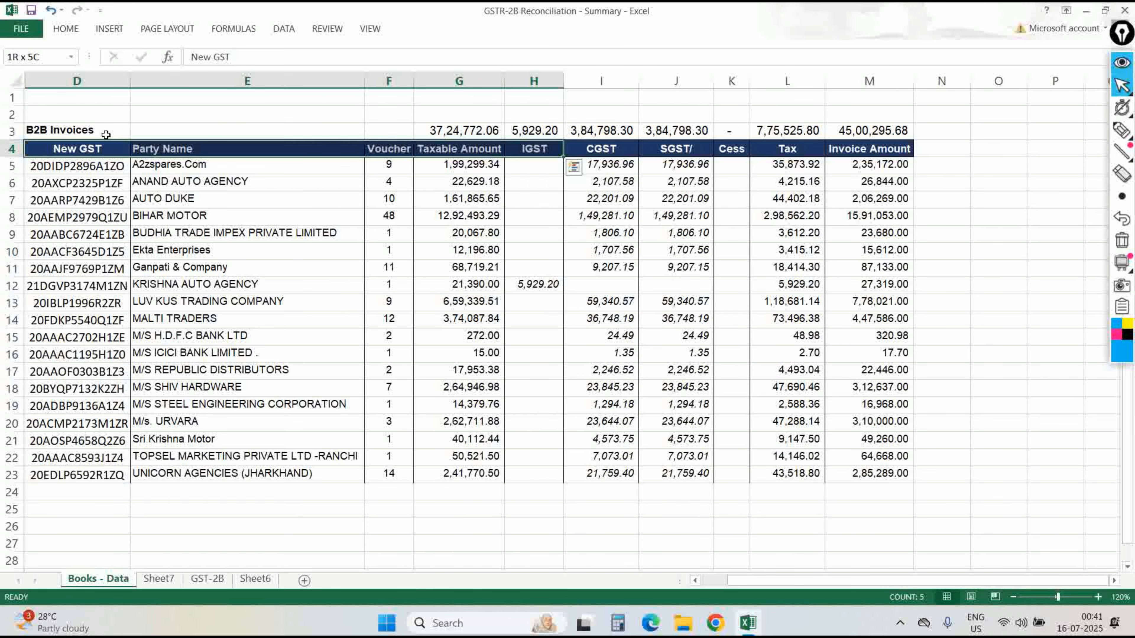
# Back on Sheet7, recheck H4 and set I4's lookup column to 6.
pyautogui.hotkey('ctrl', 'pagedown')
pyautogui.press('F2')
pyautogui.press('Escape')
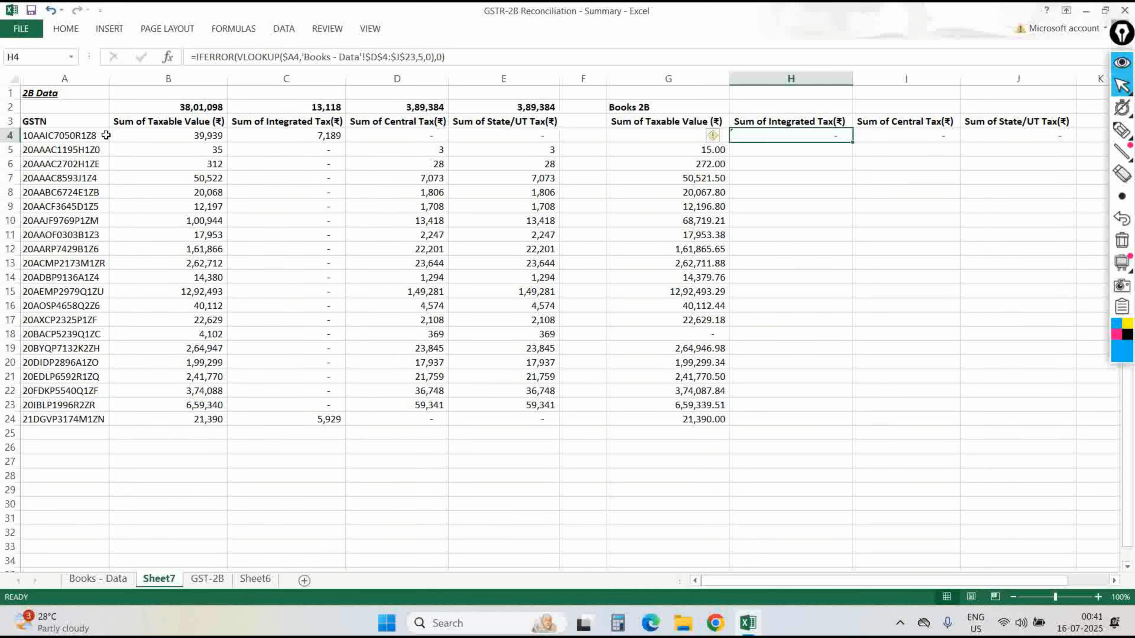
pyautogui.press('Right')
pyautogui.press('F2')
pyautogui.press('Left')
pyautogui.press('Left')
pyautogui.press('Left')
pyautogui.press('Left')
pyautogui.press('Left')
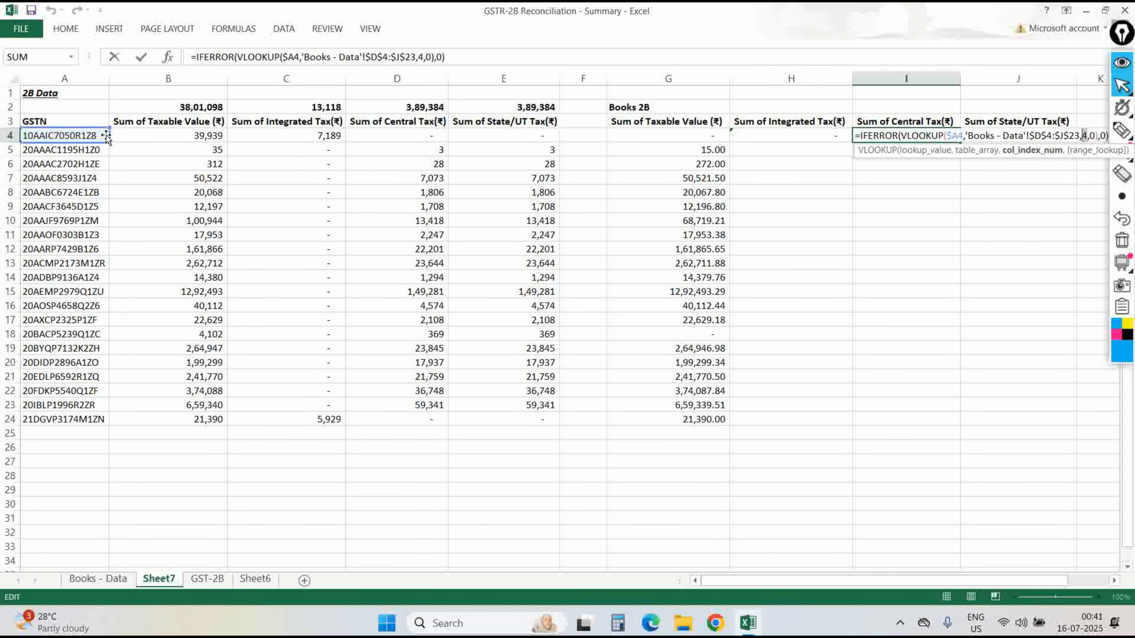
pyautogui.press('Escape')
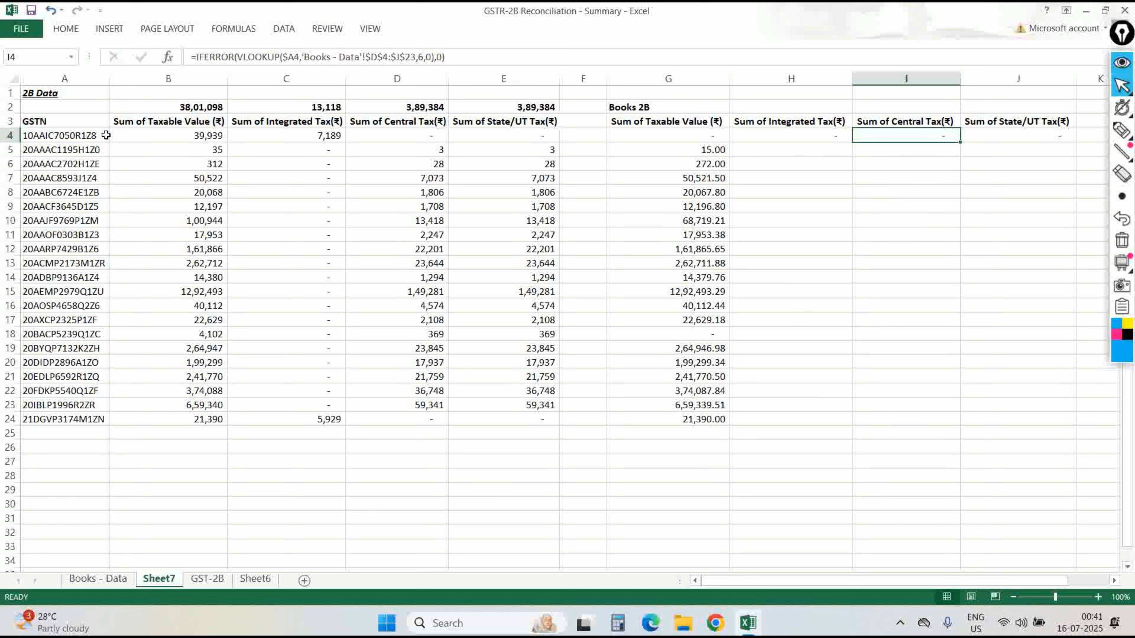
# Set J4's lookup column to 7 and check how far the data rows extend.
pyautogui.press('Right')
pyautogui.press('F2')
pyautogui.press('Left')
pyautogui.press('Left')
pyautogui.press('Left')
pyautogui.press('Left')
pyautogui.press('Left')
pyautogui.press('Left')
pyautogui.press('Left')
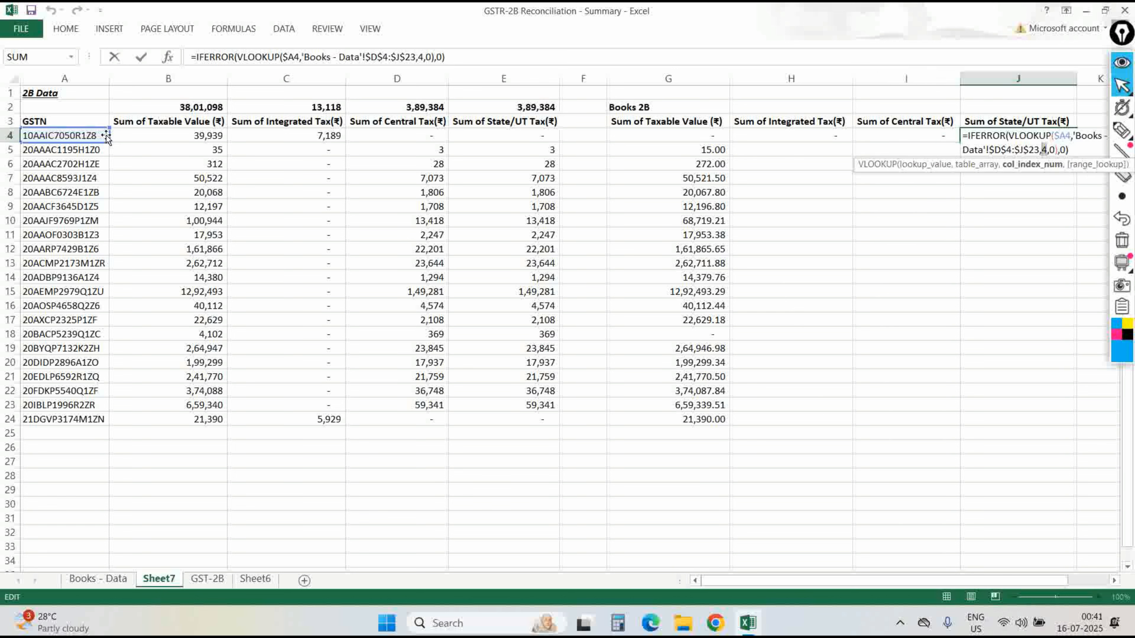
pyautogui.press('Return')
pyautogui.hotkey('ctrl', 'Down')
pyautogui.press('Right')
pyautogui.hotkey('ctrl', 'Up')
pyautogui.press('Down')
# Copy the Books 2B title and heading rows.
pyautogui.press('Left')
# Fill the H4:J4 lookups down to row 24 with Ctrl+D.
pyautogui.hotkey('ctrl', 'Down')
pyautogui.press('Right')
pyautogui.hotkey('ctrl', 'shift', 'Up')
pyautogui.hotkey('shift', 'Right')
pyautogui.hotkey('shift', 'Right')
pyautogui.hotkey('ctrl', 'd')
pyautogui.hotkey('ctrl', 'Up')
pyautogui.press('Down')
pyautogui.press('Down')
pyautogui.press('Up')
pyautogui.press('Up')
pyautogui.press('Left')
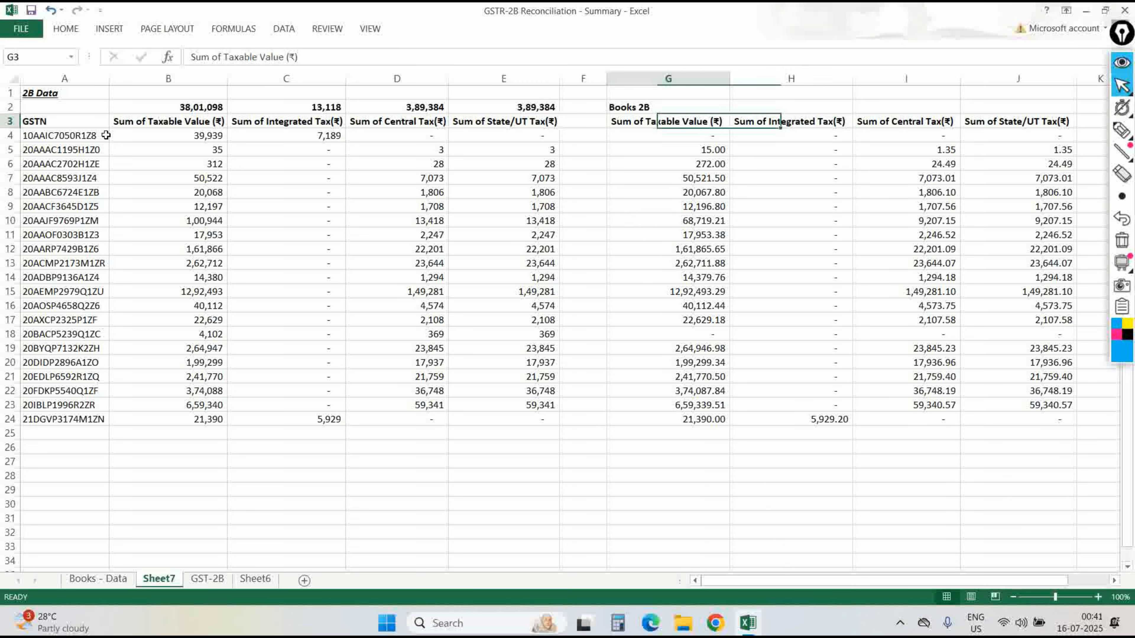
pyautogui.hotkey('shift', 'Up')
pyautogui.hotkey('shift', 'Right')
pyautogui.hotkey('shift', 'Right')
pyautogui.hotkey('shift', 'Right')
pyautogui.hotkey('ctrl', 'c')
pyautogui.press('Right')
pyautogui.press('Right')
pyautogui.press('Right')
pyautogui.press('Right')
pyautogui.press('Right')
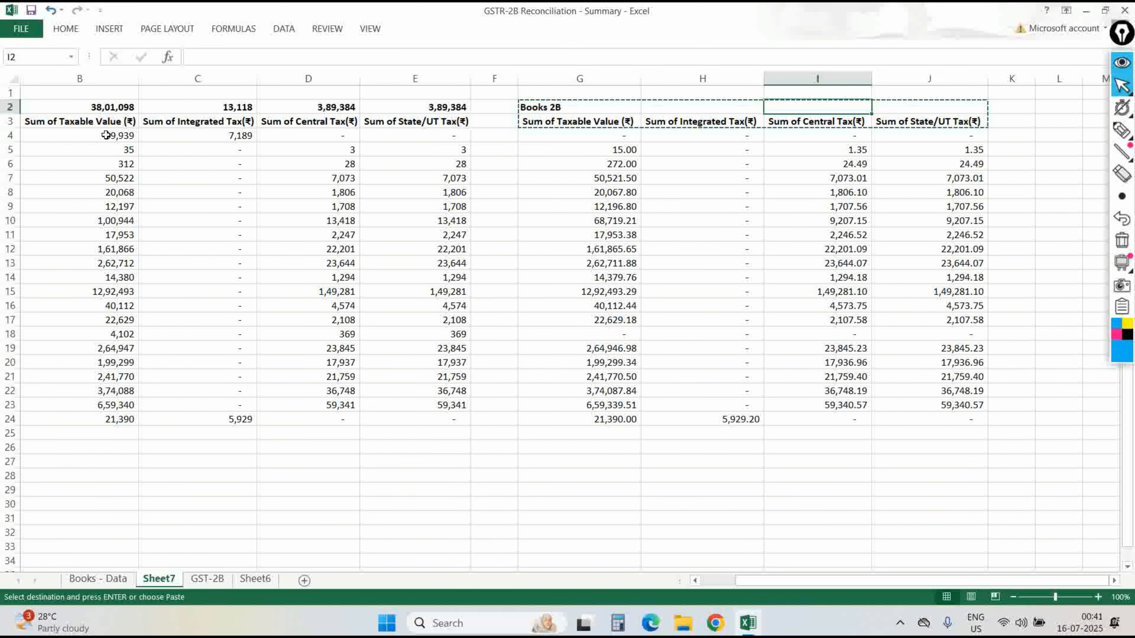
# Paste the Books 2B title and headings starting at L2.
pyautogui.press('Return')
pyautogui.press('Left')
pyautogui.press('Left')
pyautogui.press('Left')
pyautogui.press('Left')
pyautogui.press('Left')
pyautogui.press('Left')
pyautogui.press('Left')
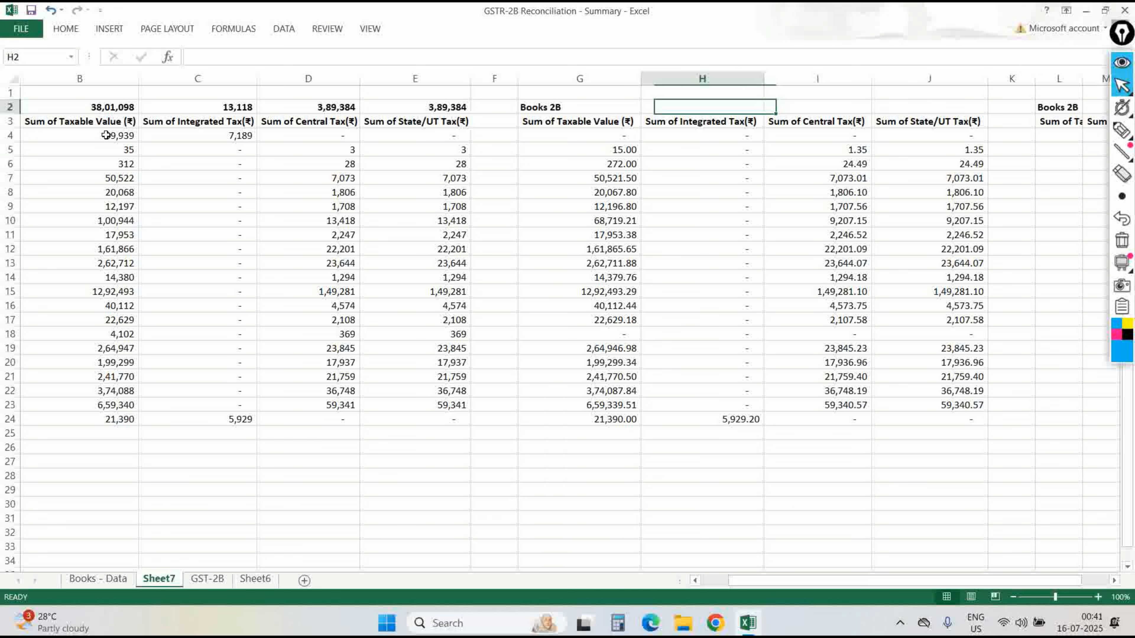
pyautogui.press('Right')
pyautogui.press('Right')
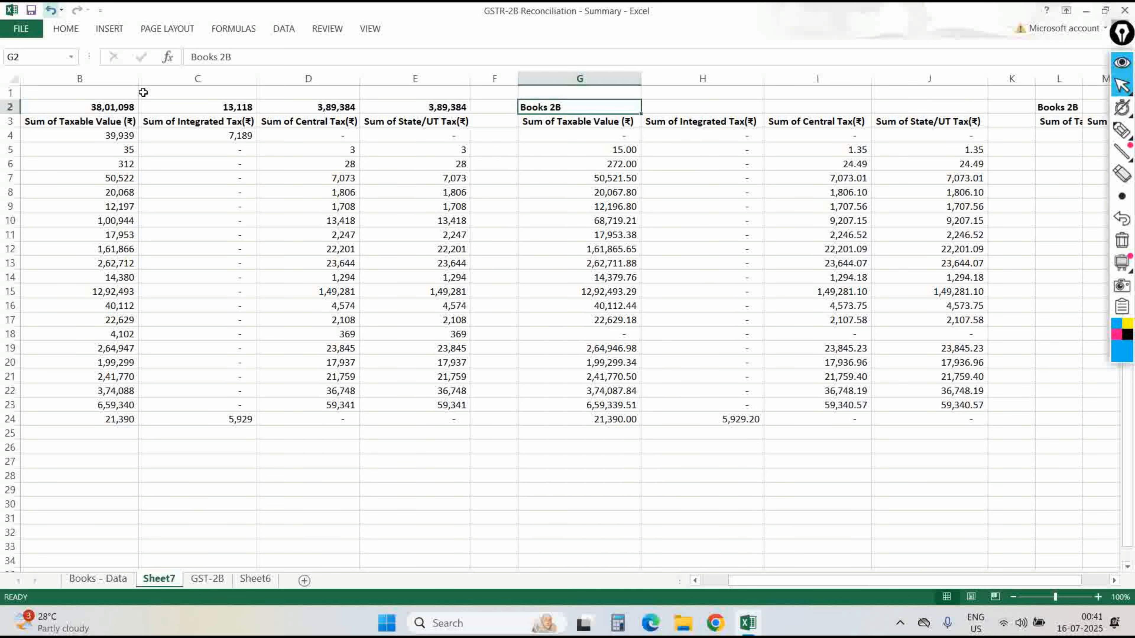
# Fill the Books 2B title cell dark navy with white text.
pyautogui.click(82, 30)
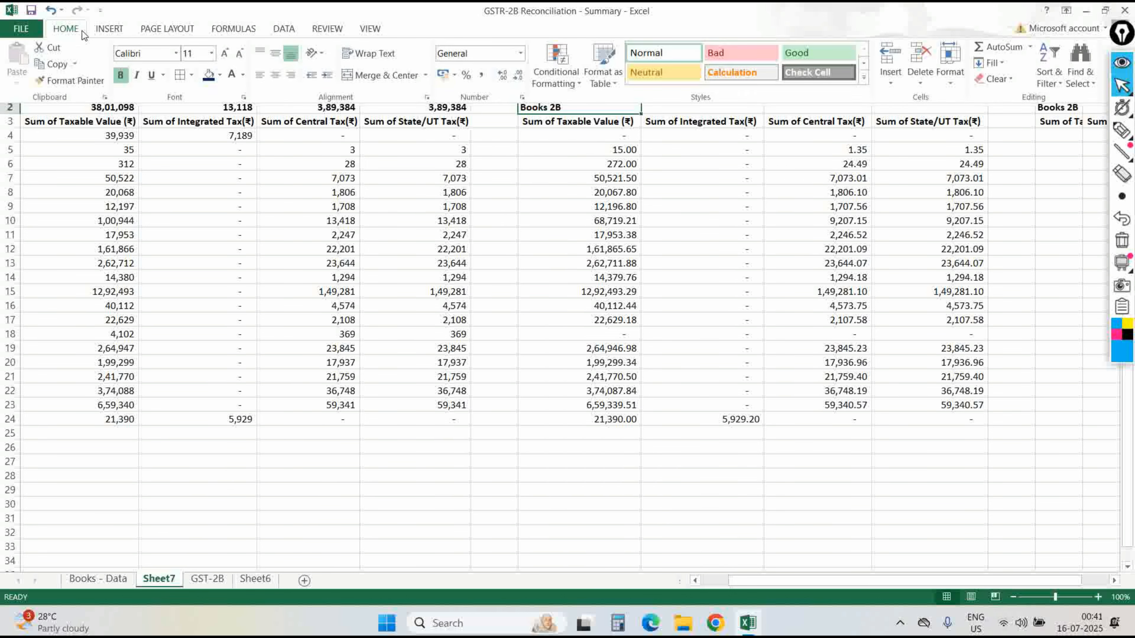
pyautogui.click(202, 76)
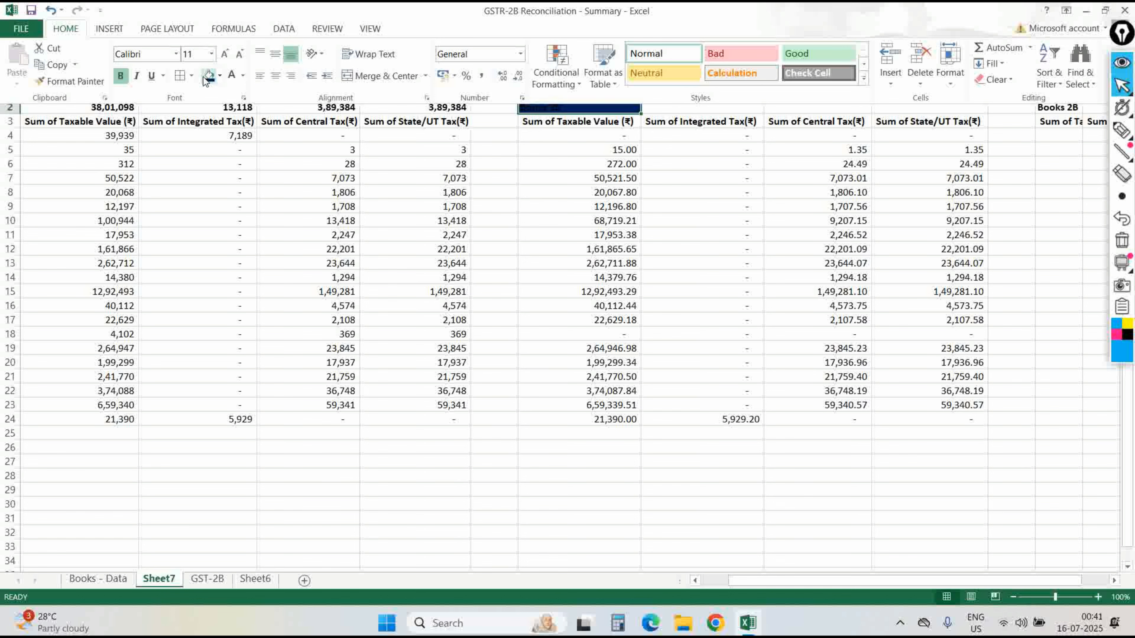
pyautogui.click(232, 78)
# Retitle the L2 copy 'Diff' and fill it light orange.
pyautogui.hotkey('ctrl', 'Right')
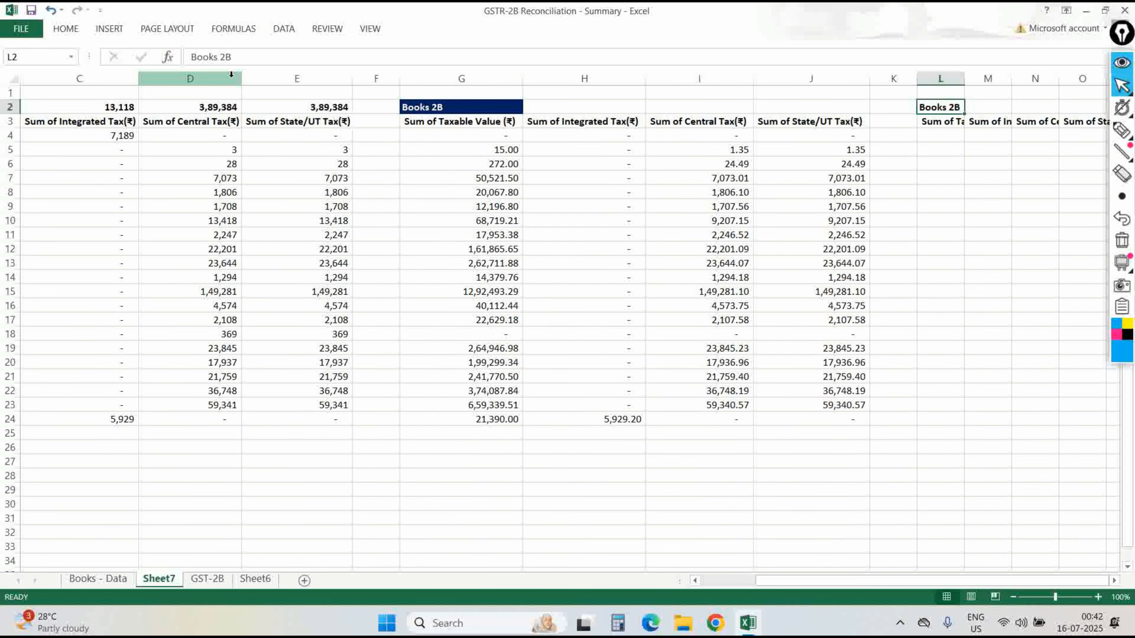
pyautogui.write('Diff')
pyautogui.press('Return')
pyautogui.press('Up')
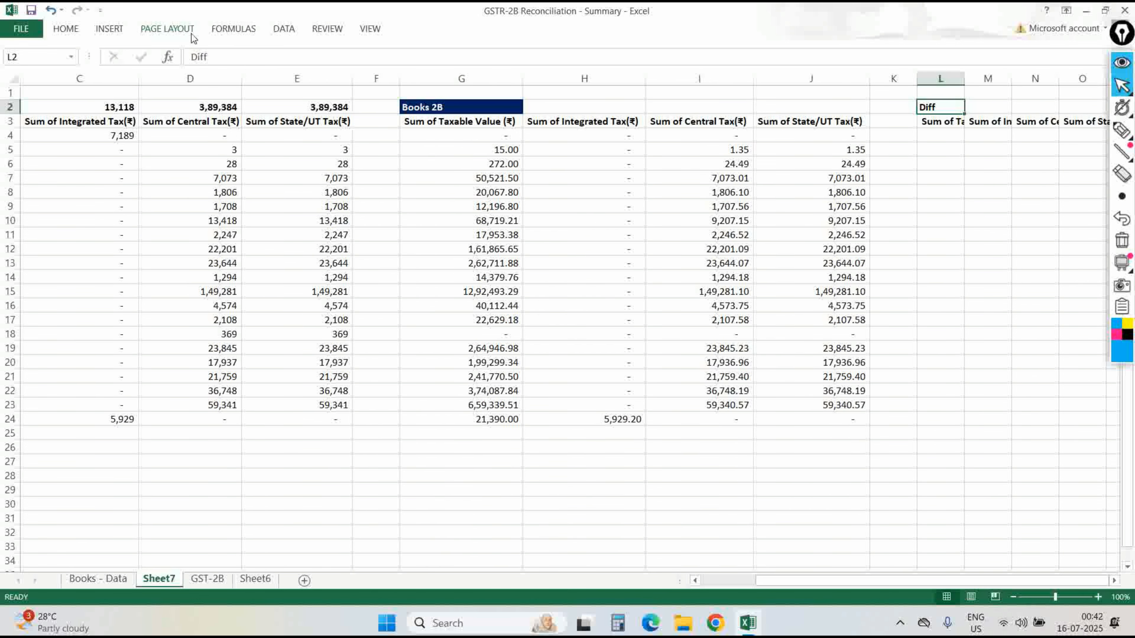
pyautogui.hotkey('alt', 'h')
pyautogui.press('h')
pyautogui.press('Down')
pyautogui.press('Down')
pyautogui.press('Right')
pyautogui.press('Right')
pyautogui.press('Right')
pyautogui.press('Right')
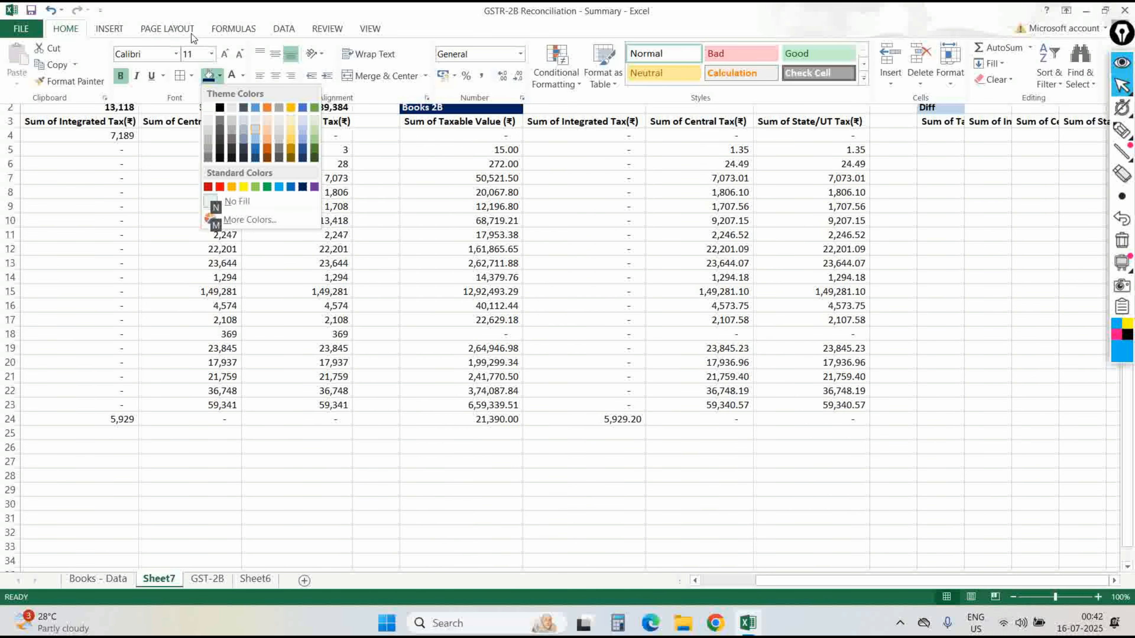
pyautogui.press('Right')
pyautogui.press('Return')
pyautogui.press('Down')
pyautogui.press('Down')
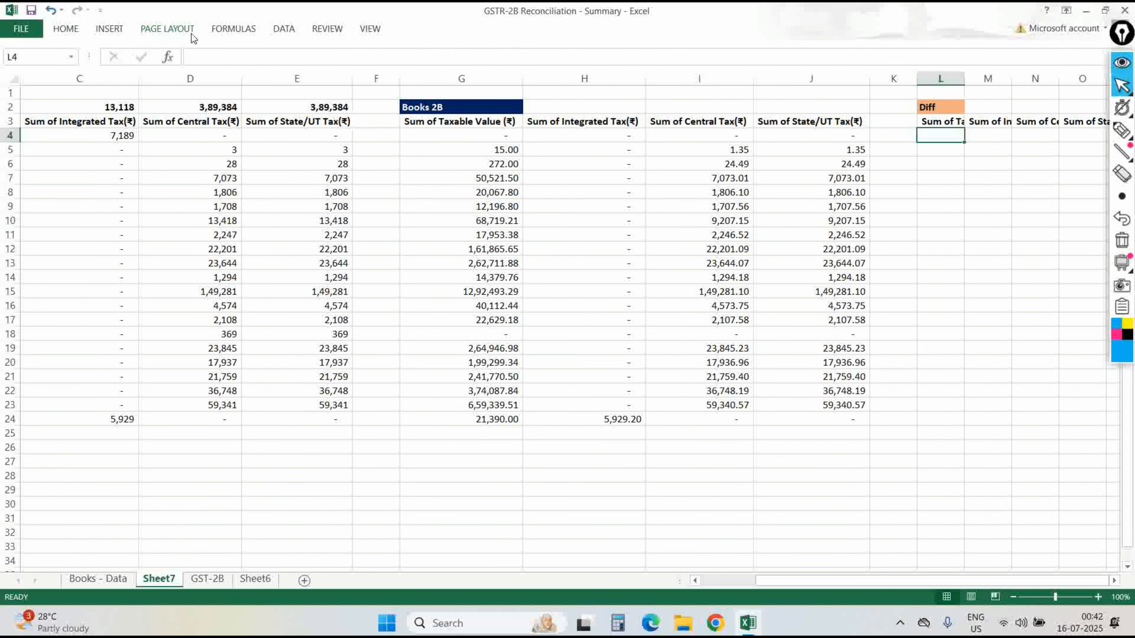
# AutoFit columns L to O to fit the Diff headings.
pyautogui.press('Up')
pyautogui.hotkey('ctrl', 'shift', 'Right')
pyautogui.hotkey('alt', 'h')
pyautogui.press('o')
pyautogui.press('i')
pyautogui.press('Down')
pyautogui.press('Right')
pyautogui.press('Right')
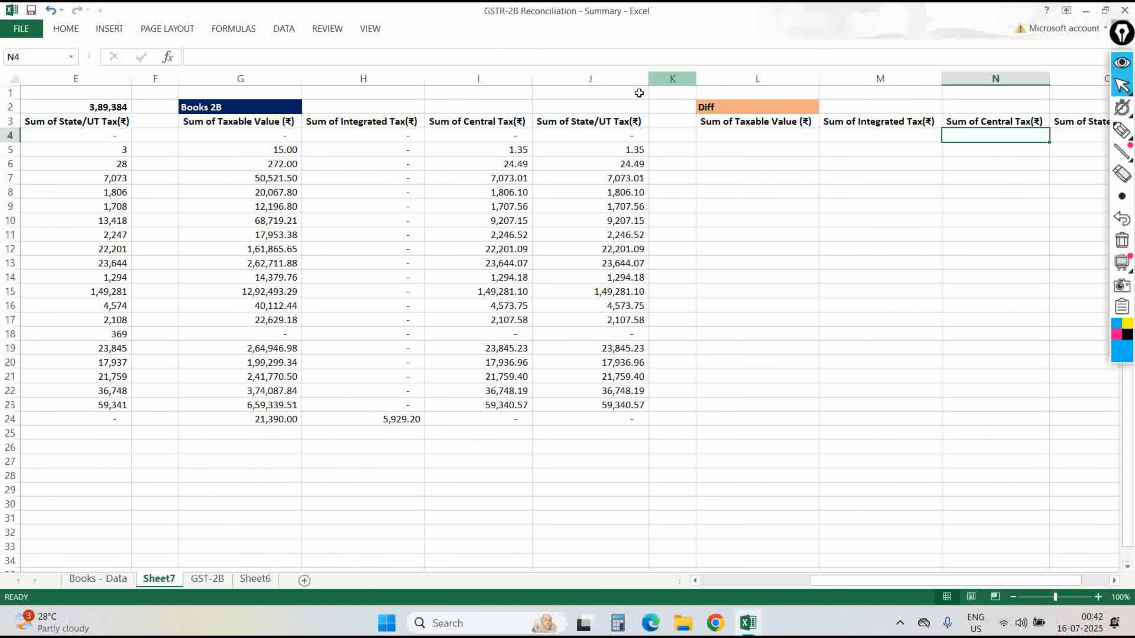
pyautogui.click(1131, 66)
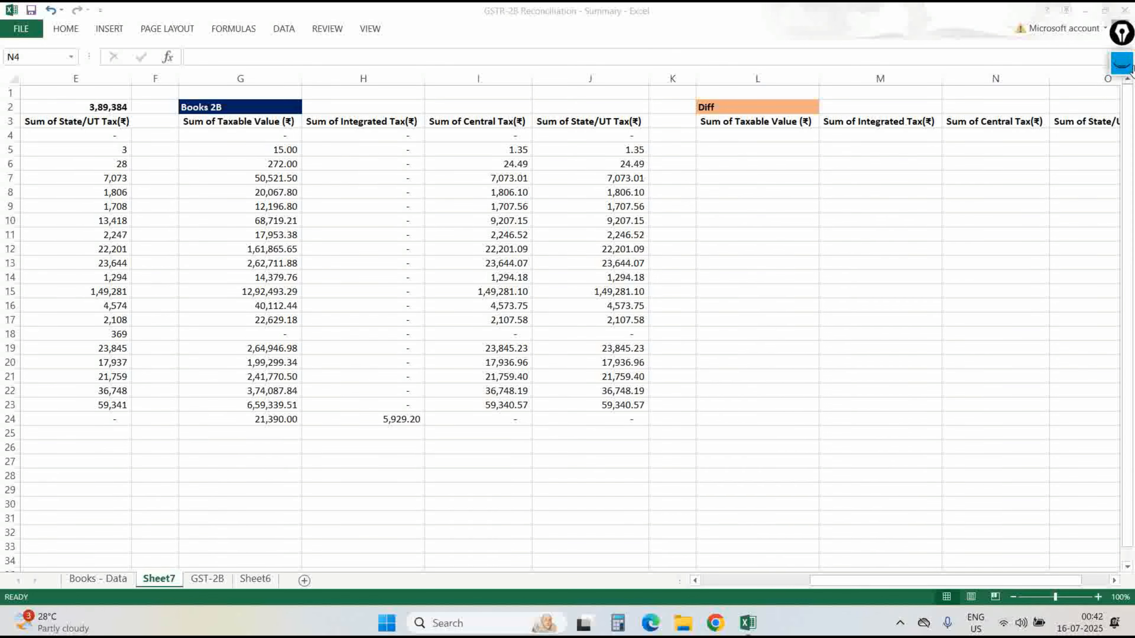
# Delete the empty column F before Books 2B.
pyautogui.press('Up')
pyautogui.press('Left')
pyautogui.press('Left')
pyautogui.press('Left')
pyautogui.press('Left')
pyautogui.press('Left')
pyautogui.press('Left')
pyautogui.press('Left')
pyautogui.press('Left')
pyautogui.press('Left')
pyautogui.press('Left')
pyautogui.press('Left')
pyautogui.press('Left')
pyautogui.press('Left')
pyautogui.press('Right')
pyautogui.press('Right')
pyautogui.press('Right')
pyautogui.press('Right')
pyautogui.press('Right')
pyautogui.press('Right')
pyautogui.press('Left')
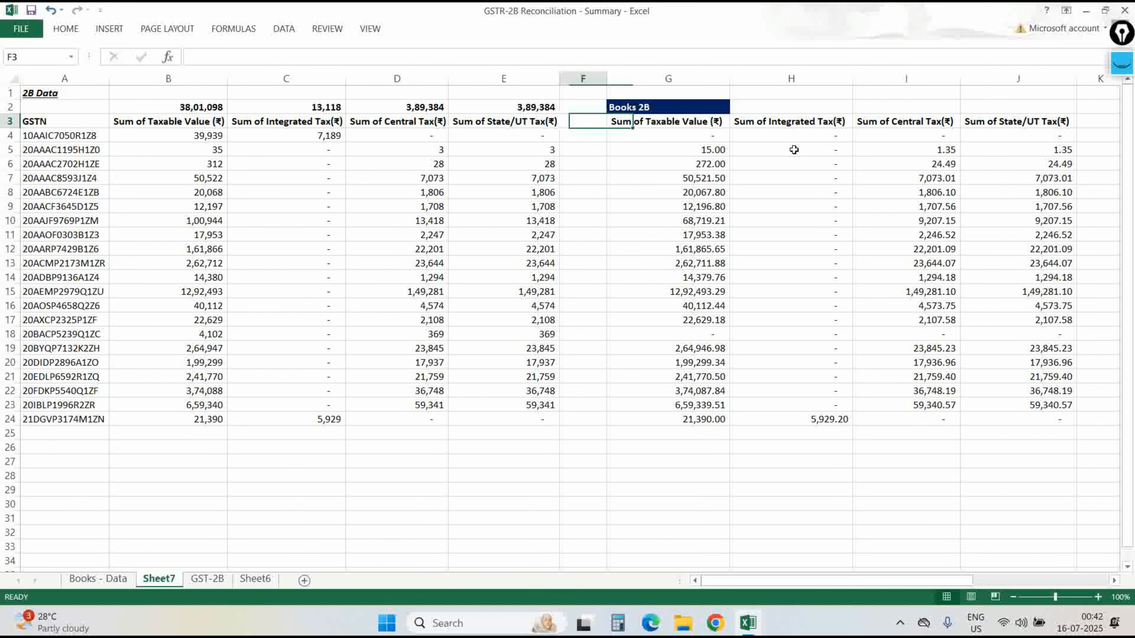
pyautogui.hotkey('ctrl', 'space')
pyautogui.hotkey('ctrl', '-')
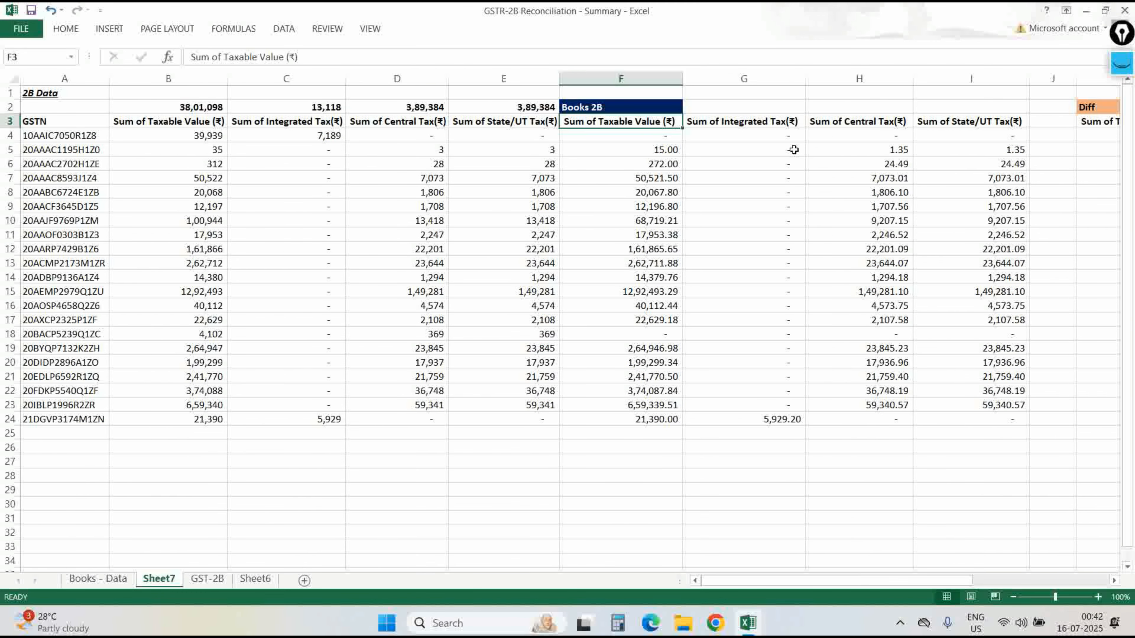
# Put a thick box border around the Books 2B block F3:I24.
pyautogui.hotkey('ctrl', 'shift', 'Down')
pyautogui.hotkey('ctrl', 'shift', 'Right')
pyautogui.hotkey('alt', 'h')
pyautogui.press('b')
pyautogui.press('t')
pyautogui.press('Left')
pyautogui.press('Left')
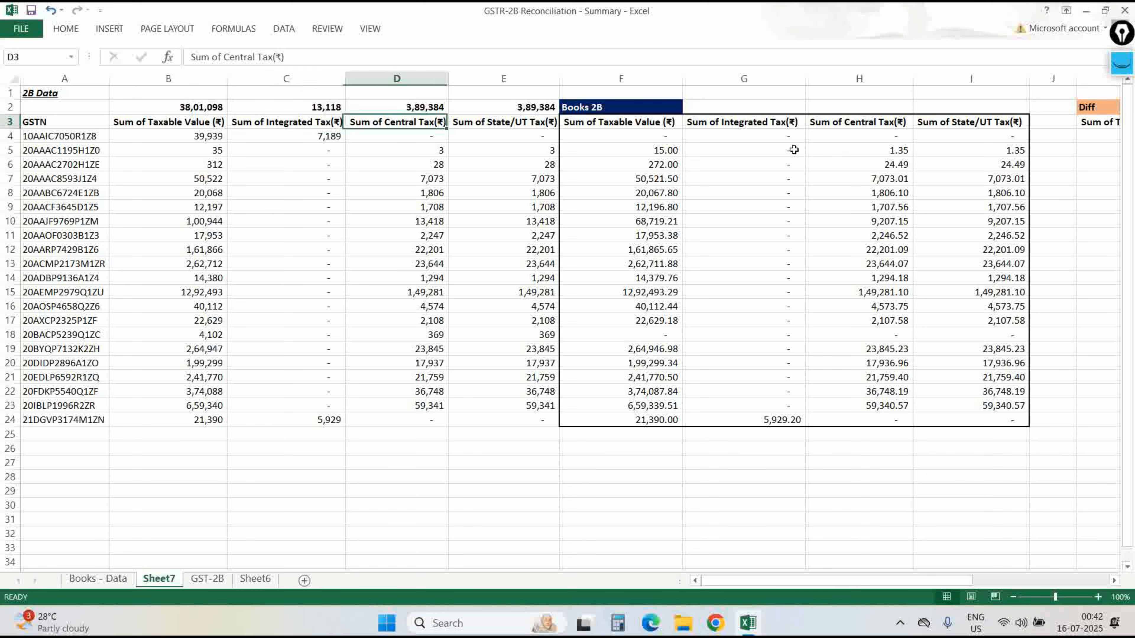
# Put a thick box border around the 2B Data block A3:E24.
pyautogui.press('Right')
pyautogui.hotkey('ctrl', 'shift', 'Down')
pyautogui.hotkey('ctrl', 'shift', 'Left')
pyautogui.hotkey('alt', 'h')
pyautogui.press('b')
pyautogui.press('t')
pyautogui.press('Right')
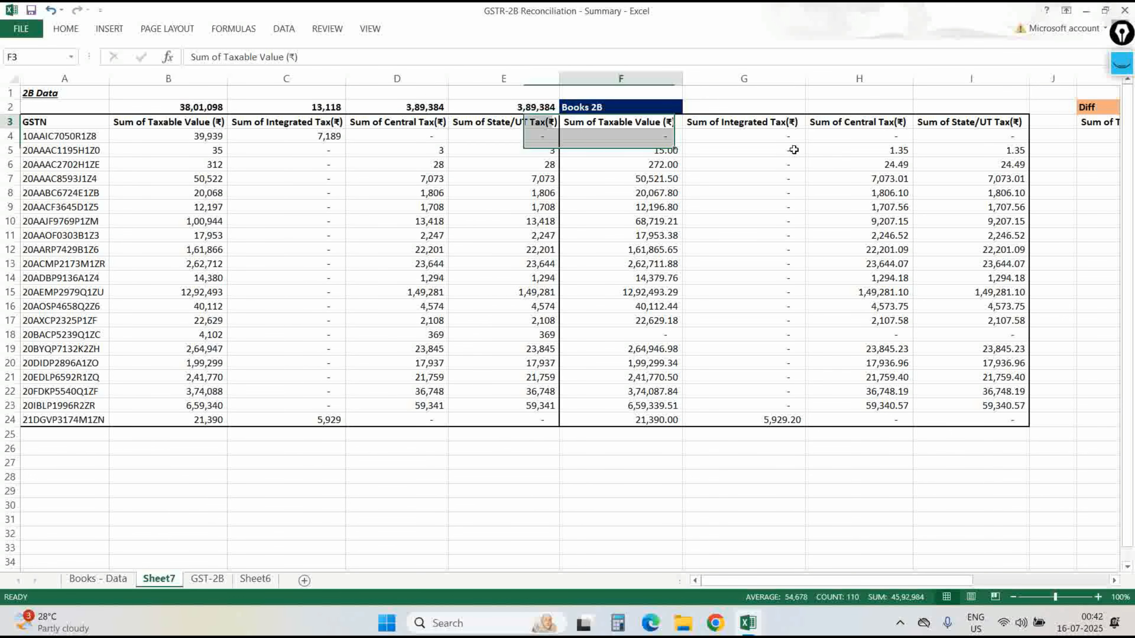
# Add a Remarks heading in J3 and enter the difference formula =B4-F4 in K4.
pyautogui.press('Right')
pyautogui.press('Right')
pyautogui.press('Right')
pyautogui.press('Right')
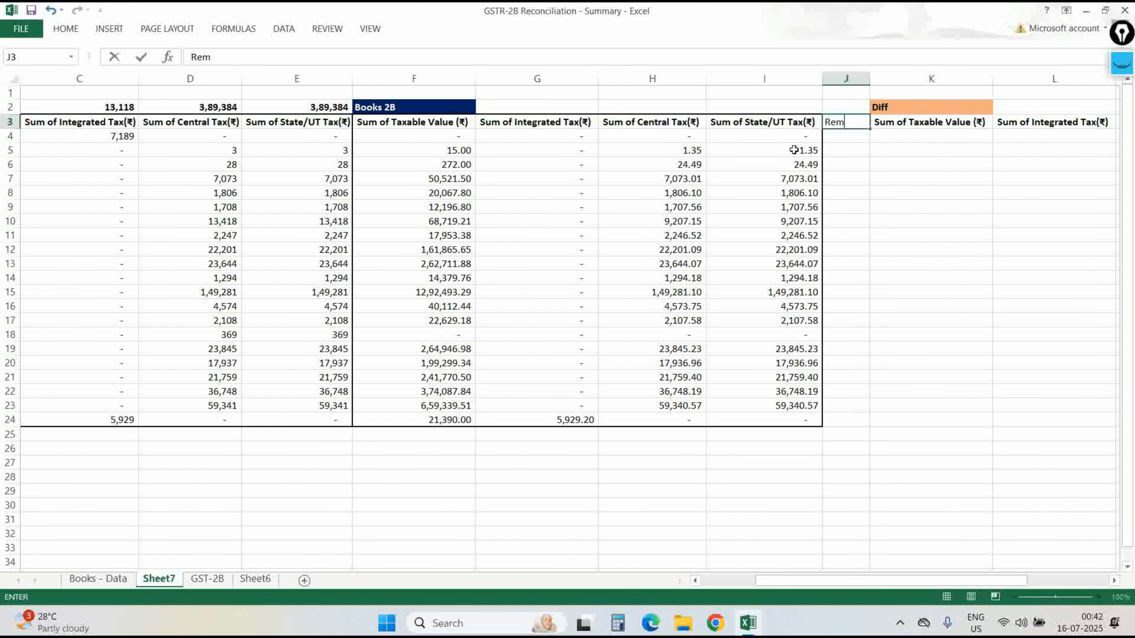
pyautogui.press('Right')
pyautogui.press('Down')
pyautogui.press('Right')
pyautogui.press('Right')
pyautogui.press('Right')
pyautogui.press('Left')
pyautogui.press('Left')
pyautogui.press('Left')
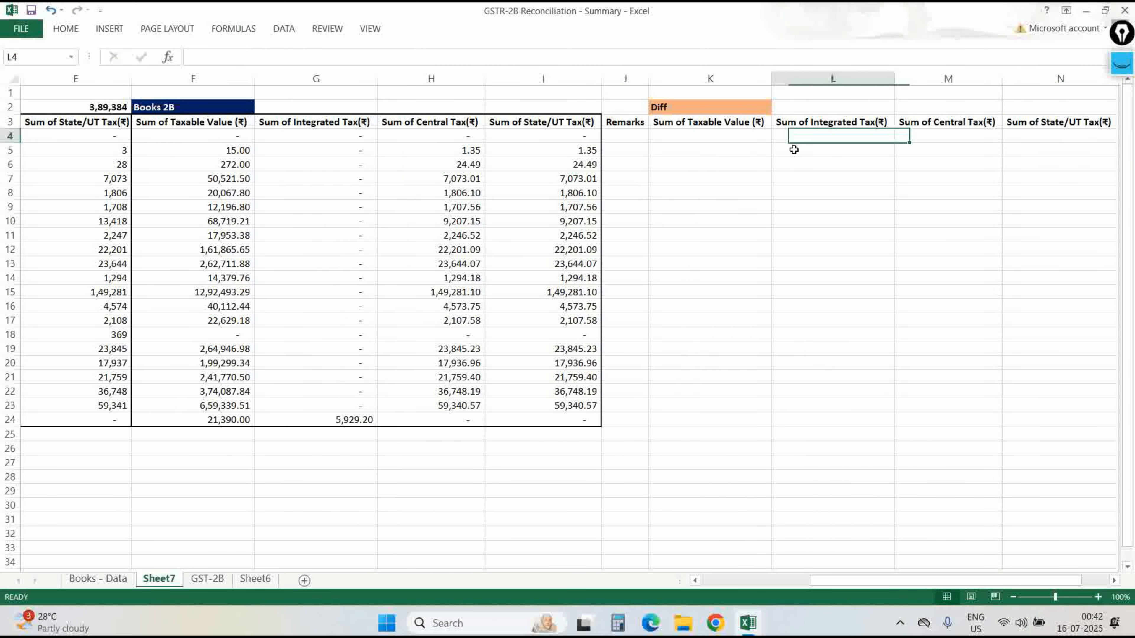
pyautogui.write('=')
pyautogui.press('Left')
pyautogui.press('Left')
pyautogui.press('Left')
pyautogui.press('Left')
pyautogui.press('Left')
pyautogui.press('Left')
pyautogui.press('Left')
pyautogui.press('Left')
pyautogui.press('Left')
pyautogui.press('Left')
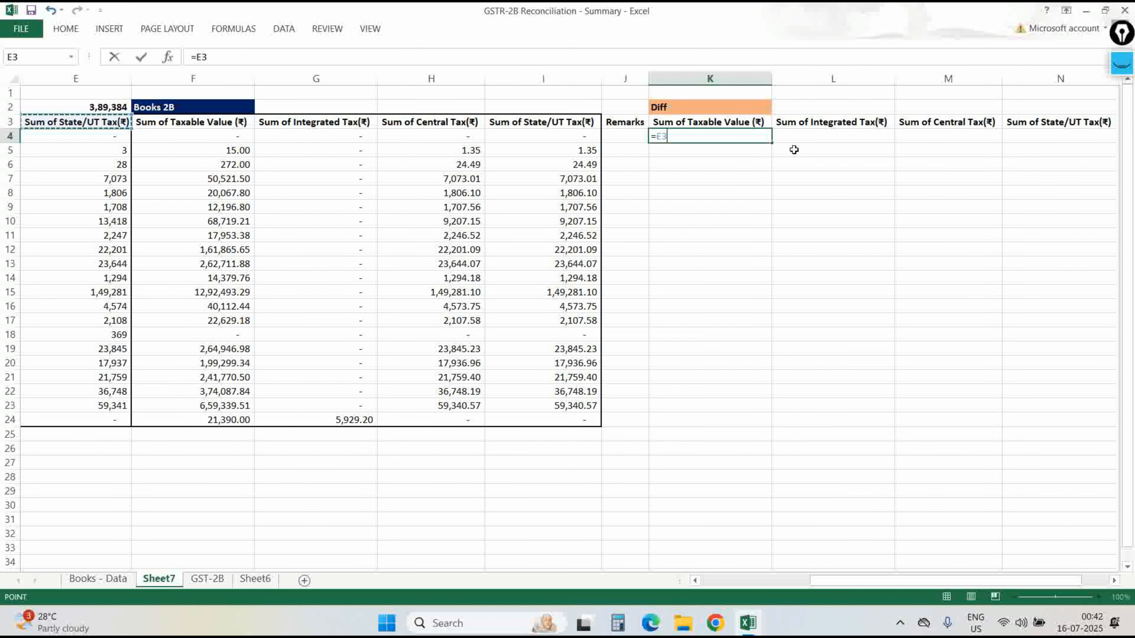
pyautogui.press('Right')
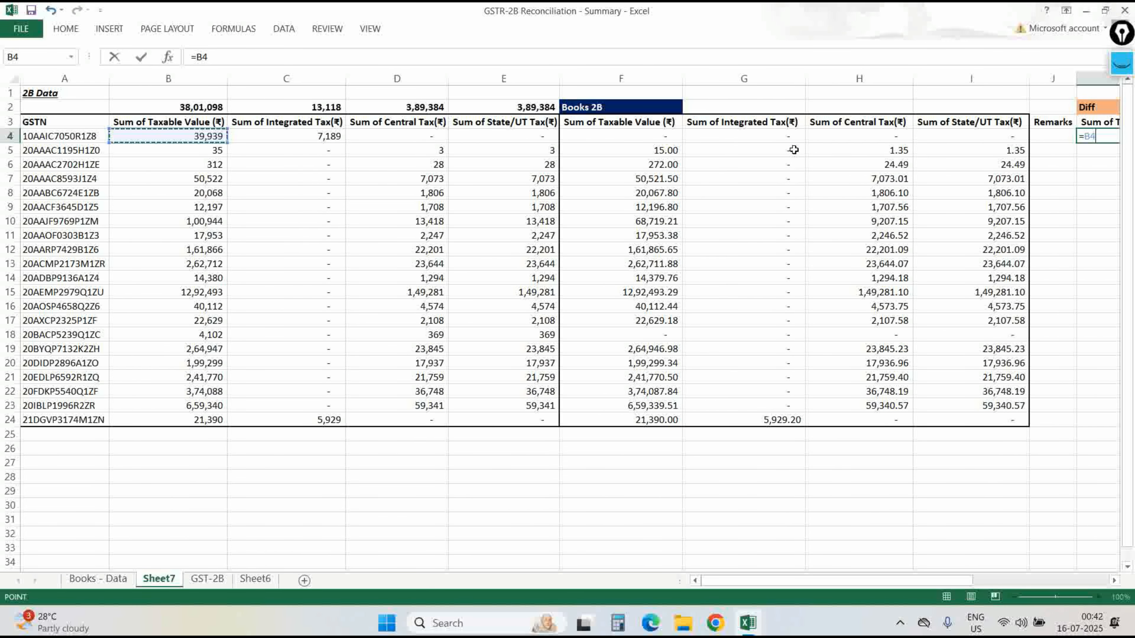
pyautogui.write('-')
pyautogui.press('Left')
pyautogui.press('Left')
pyautogui.press('Left')
pyautogui.press('Left')
pyautogui.press('Left')
pyautogui.hotkey('ctrl', 'Return')
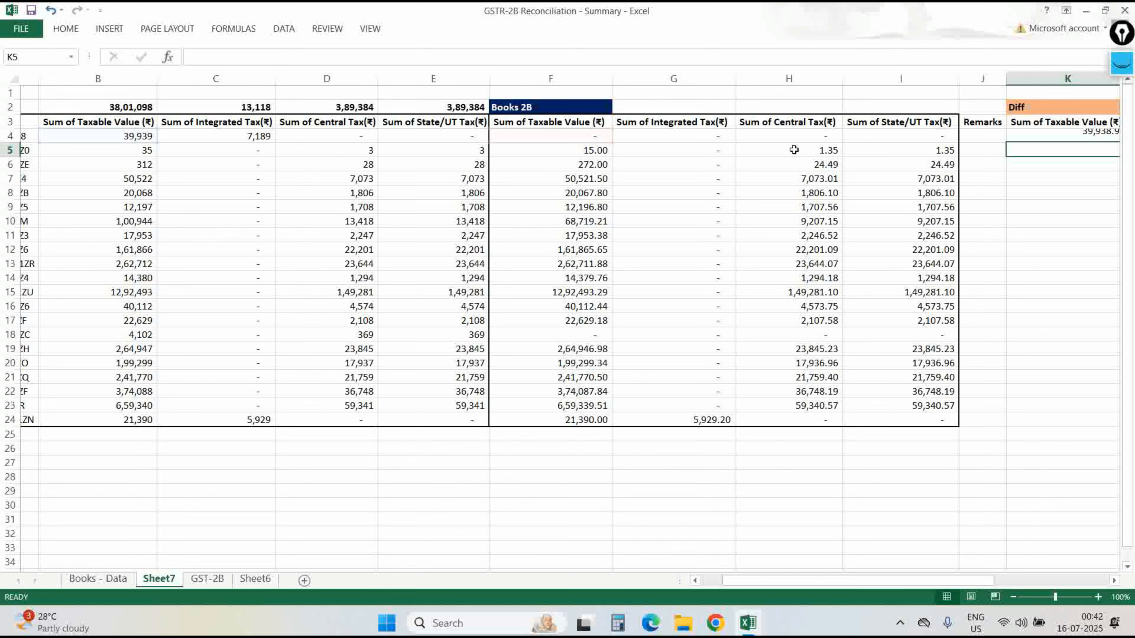
# Copy the =B4-F4 difference formula down to row 24 and across to column N.
pyautogui.press('Left')
pyautogui.press('Left')
pyautogui.hotkey('ctrl', 'Down')
pyautogui.press('Right')
pyautogui.press('Right')
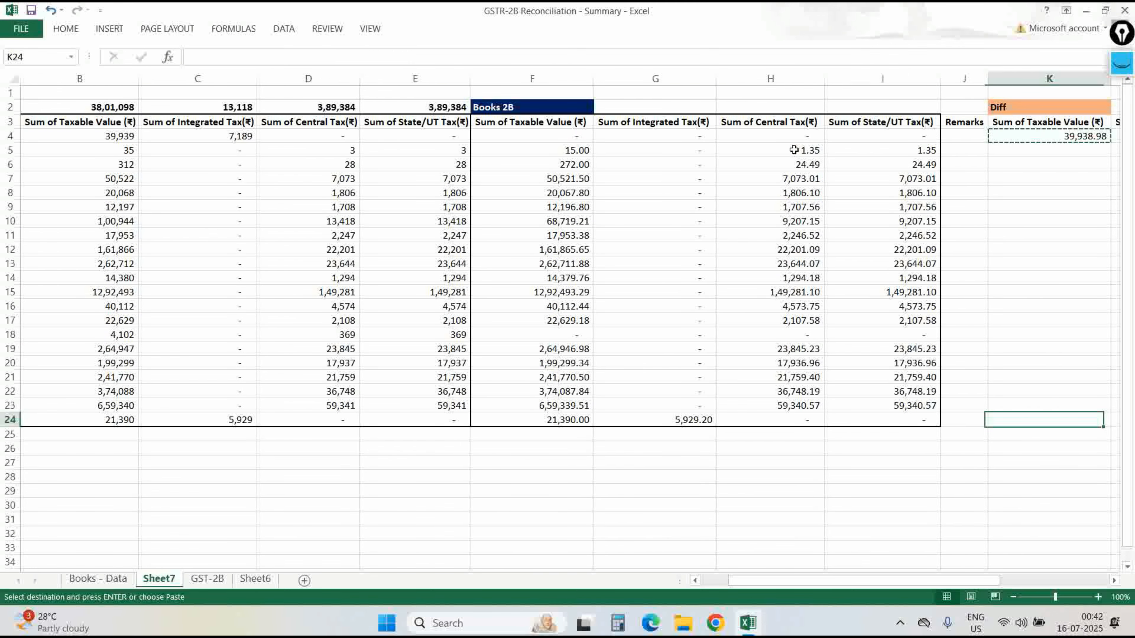
pyautogui.hotkey('ctrl', 'shift', 'Up')
pyautogui.press('Return')
pyautogui.press('Up')
pyautogui.hotkey('ctrl', 'Up')
pyautogui.press('Down')
pyautogui.press('Down')
pyautogui.hotkey('ctrl', 'c')
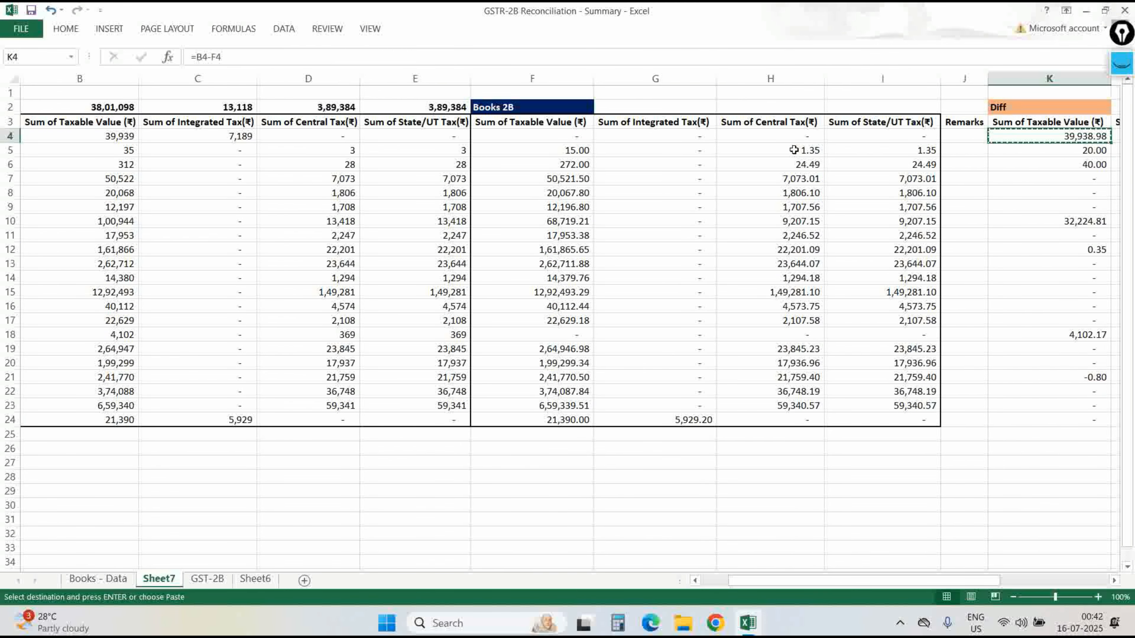
pyautogui.hotkey('shift', 'Right')
pyautogui.hotkey('shift', 'Right')
pyautogui.hotkey('shift', 'Right')
pyautogui.hotkey('ctrl', 'v')
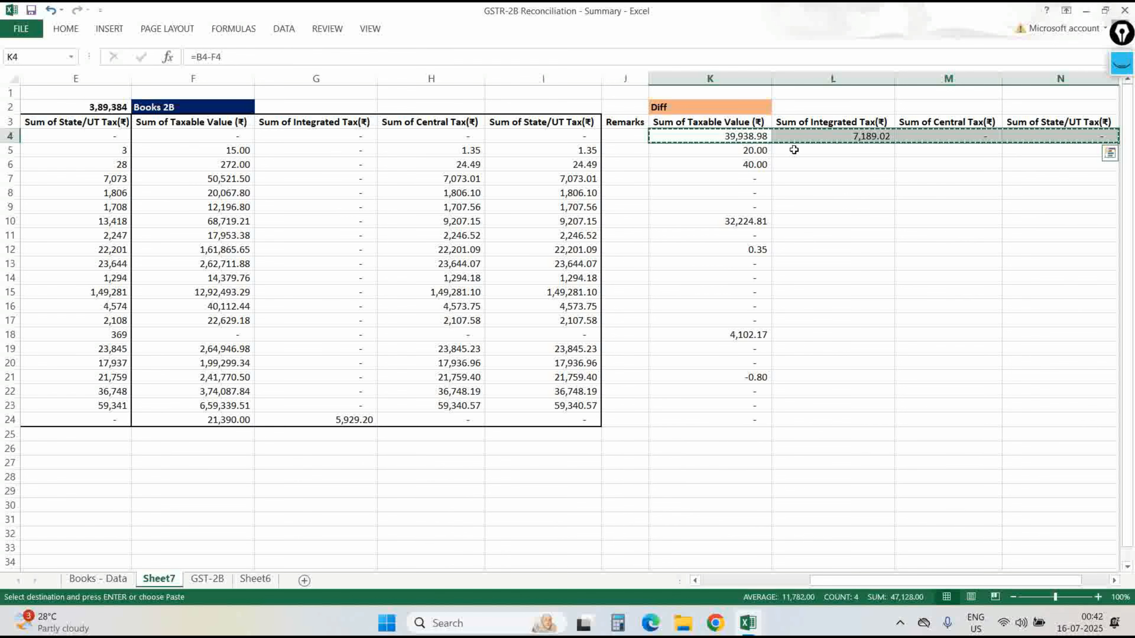
pyautogui.hotkey('ctrl', 'shift', 'Down')
pyautogui.press('Return')
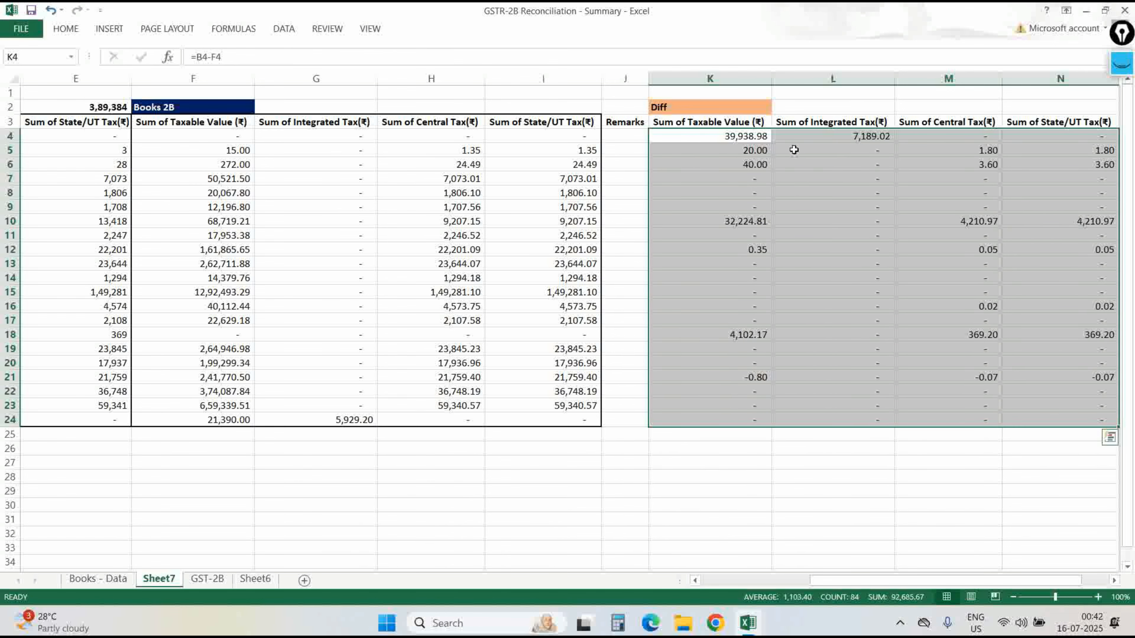
pyautogui.press('Up')
# Move the Diff label from K2 to K1 and the Books 2B label from F2 to F1.
pyautogui.press('Up')
pyautogui.hotkey('ctrl', 'x')
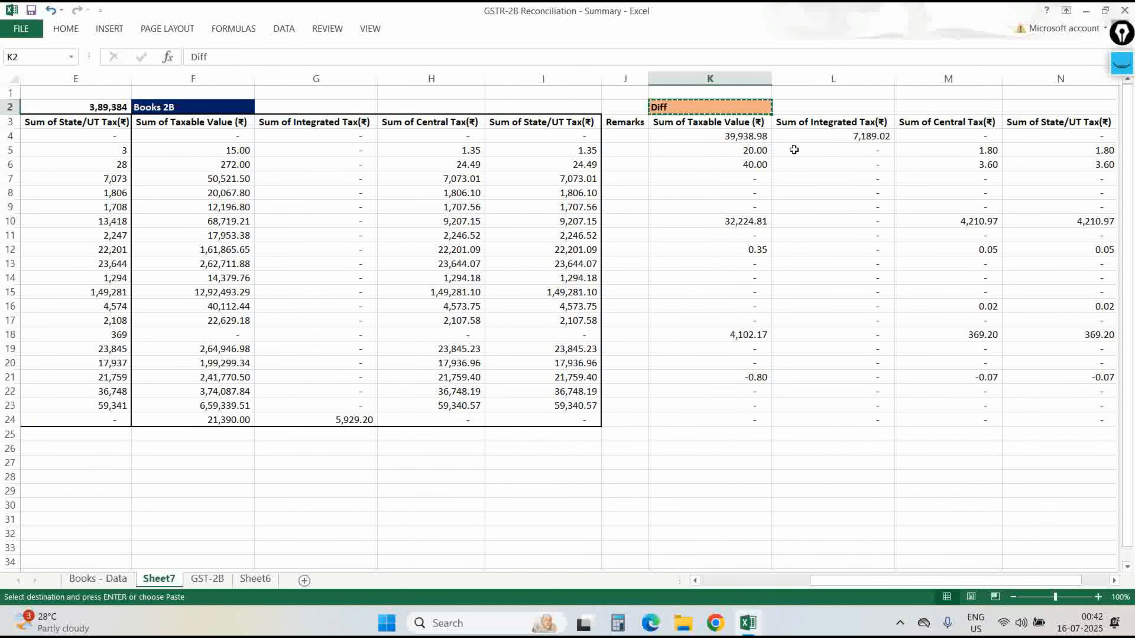
pyautogui.press('Up')
pyautogui.hotkey('ctrl', 'v')
pyautogui.press('Left')
pyautogui.press('Left')
pyautogui.press('Left')
pyautogui.press('Left')
pyautogui.press('Down')
pyautogui.press('Left')
pyautogui.press('Left')
pyautogui.press('Right')
pyautogui.hotkey('ctrl', 'c')
pyautogui.press('Up')
pyautogui.press('Return')
pyautogui.press('Down')
pyautogui.press('Right')
# Copy the E2 SUBTOTAL formula into F2:I2 and K2:N2 to total both column groups.
pyautogui.press('Left')
pyautogui.press('Left')
pyautogui.hotkey('ctrl', 'c')
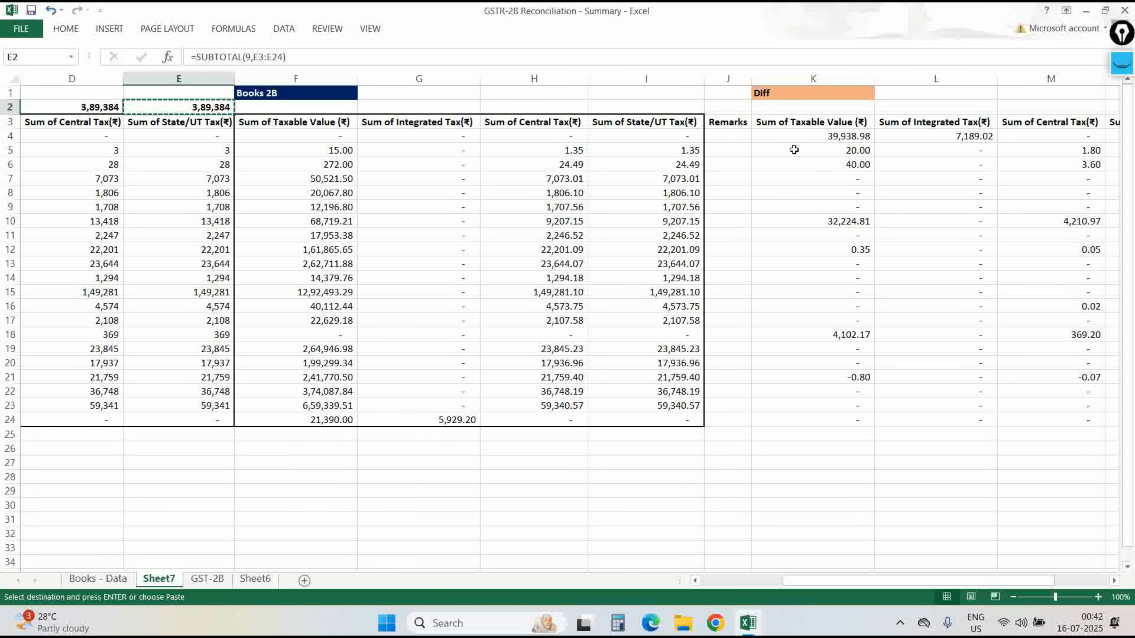
pyautogui.hotkey('shift', 'Right')
pyautogui.hotkey('shift', 'Right')
pyautogui.hotkey('shift', 'Right')
pyautogui.hotkey('shift', 'Right')
pyautogui.hotkey('shift', 'Right')
pyautogui.hotkey('shift', 'Left')
pyautogui.press('Return')
pyautogui.press('Right')
pyautogui.press('Right')
pyautogui.press('Right')
pyautogui.press('Right')
pyautogui.hotkey('ctrl', 'c')
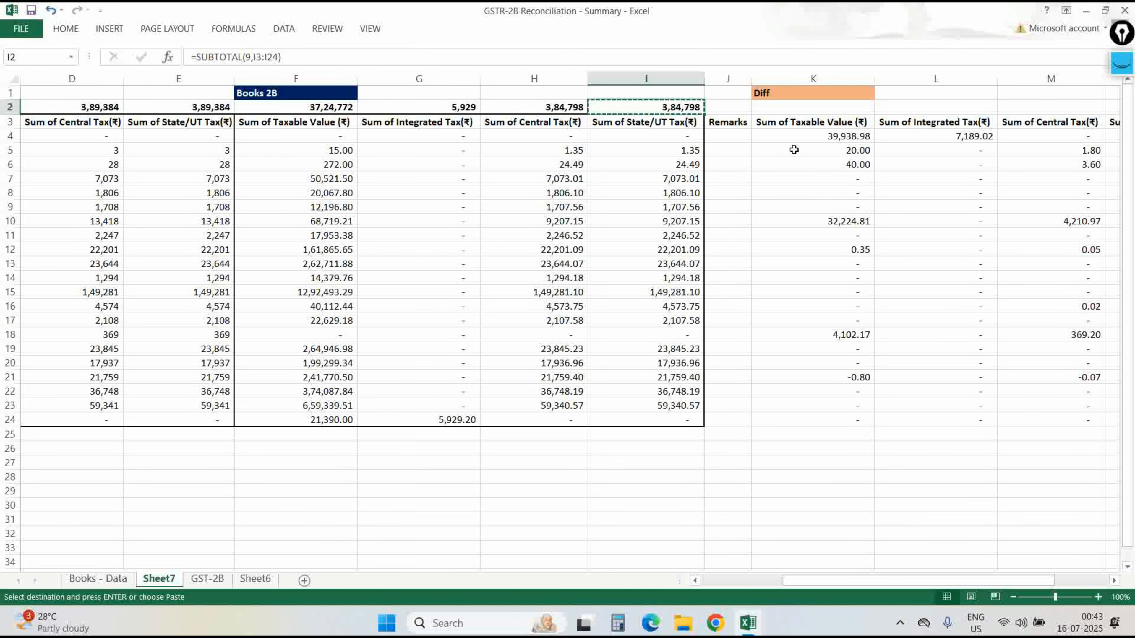
pyautogui.press('Right')
pyautogui.press('Right')
pyautogui.hotkey('shift', 'Right')
pyautogui.hotkey('shift', 'Right')
pyautogui.hotkey('shift', 'Right')
pyautogui.press('Return')
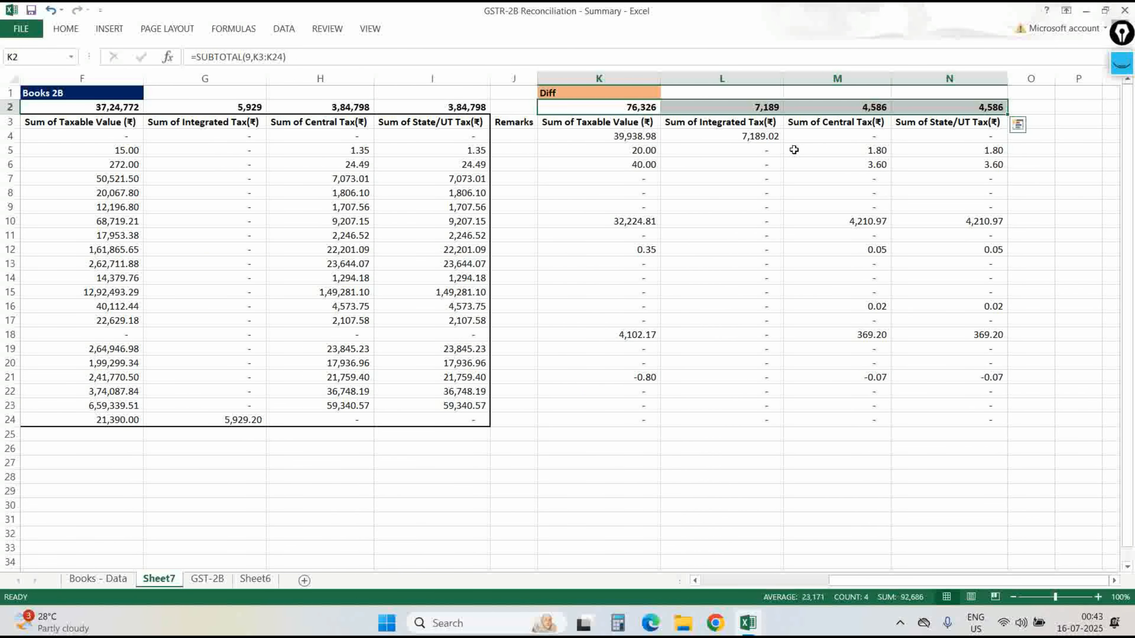
pyautogui.press('Down')
pyautogui.press('Right')
pyautogui.press('Right')
pyautogui.press('Left')
pyautogui.press('Left')
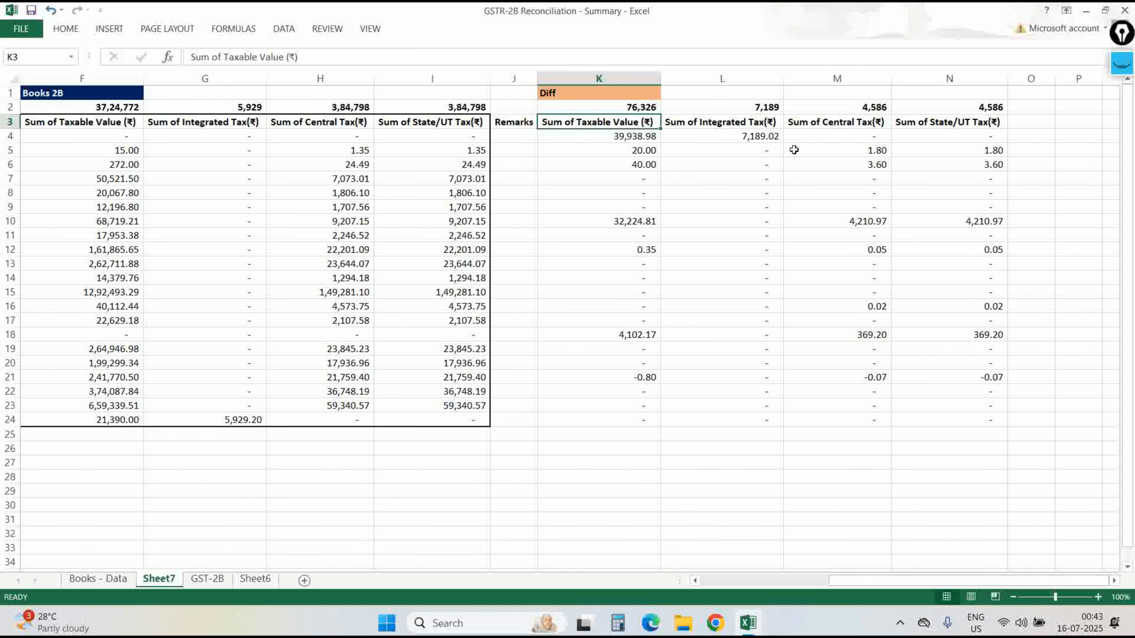
# Apply a Thick Box Border to the Diff table K3:N24.
pyautogui.hotkey('ctrl', 'shift', 'Down')
pyautogui.hotkey('shift', 'Right')
pyautogui.hotkey('shift', 'Right')
pyautogui.hotkey('shift', 'Right')
pyautogui.hotkey('alt', 'h')
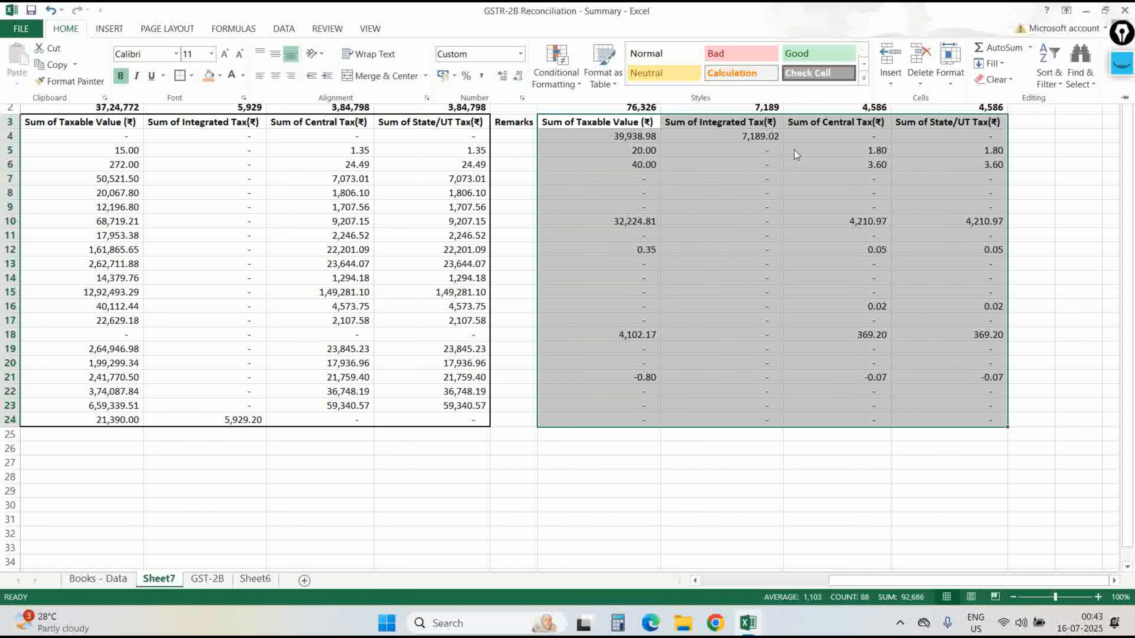
pyautogui.press('Escape')
pyautogui.press('Escape')
pyautogui.press('Up')
pyautogui.press('Down')
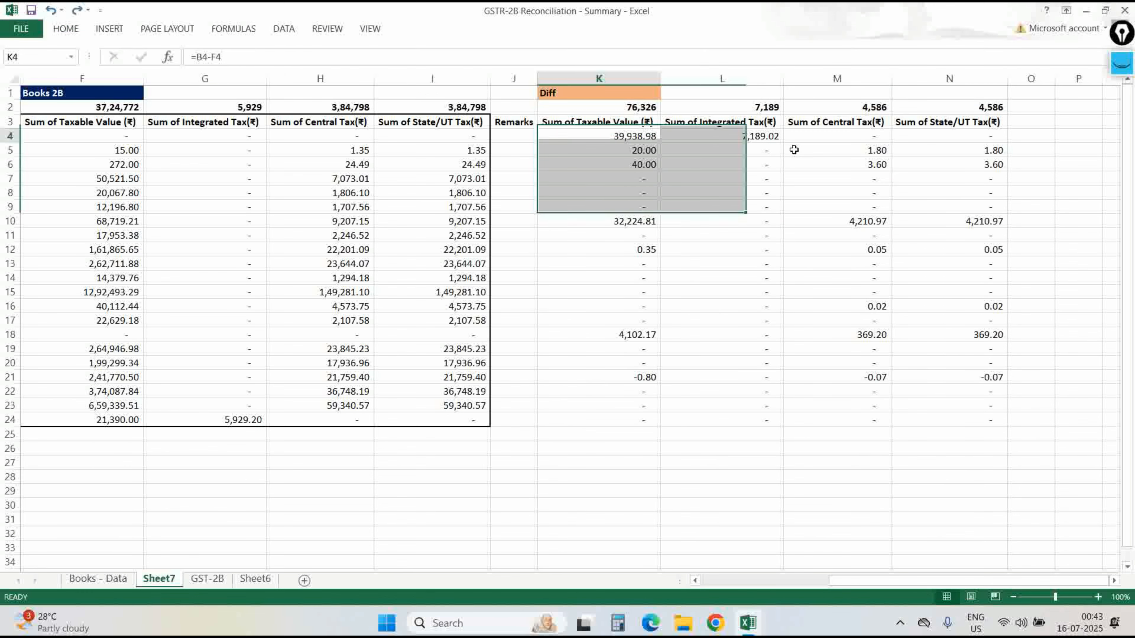
pyautogui.hotkey('ctrl', 'shift', 'Down')
pyautogui.hotkey('shift', 'Right')
pyautogui.hotkey('shift', 'Right')
pyautogui.hotkey('shift', 'Right')
pyautogui.hotkey('alt', 'h')
pyautogui.press('b')
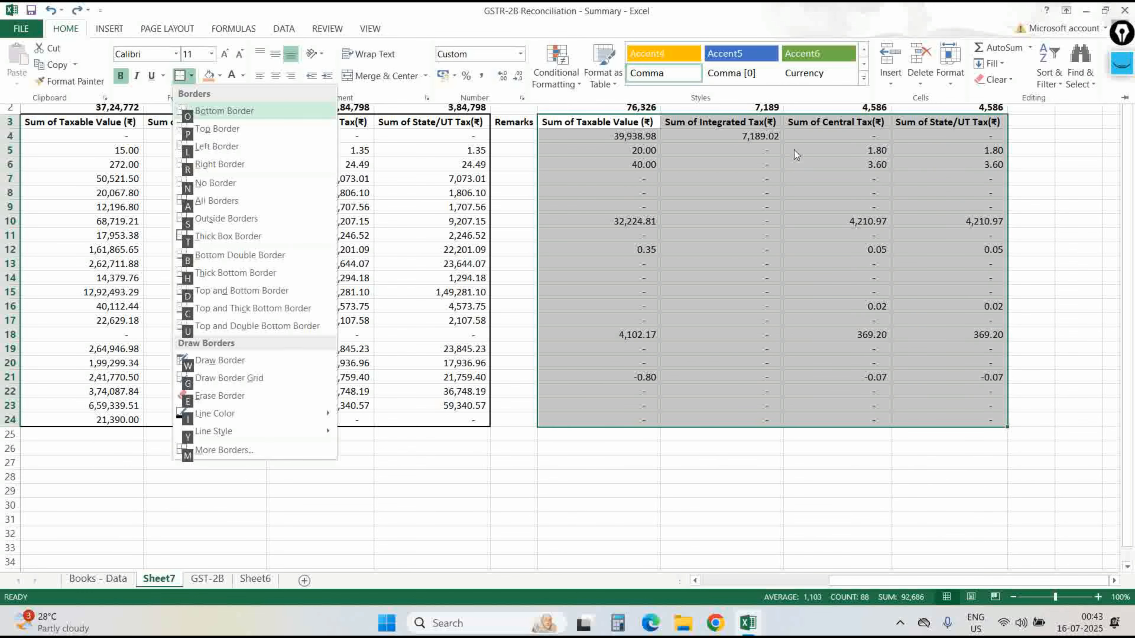
pyautogui.press('t')
pyautogui.press('Down')
# Check that the K2 and L2 SUBTOTAL formulas cover their full Diff columns.
pyautogui.hotkey('ctrl', 'shift', 'Down')
pyautogui.hotkey('shift', 'Right')
pyautogui.hotkey('shift', 'Right')
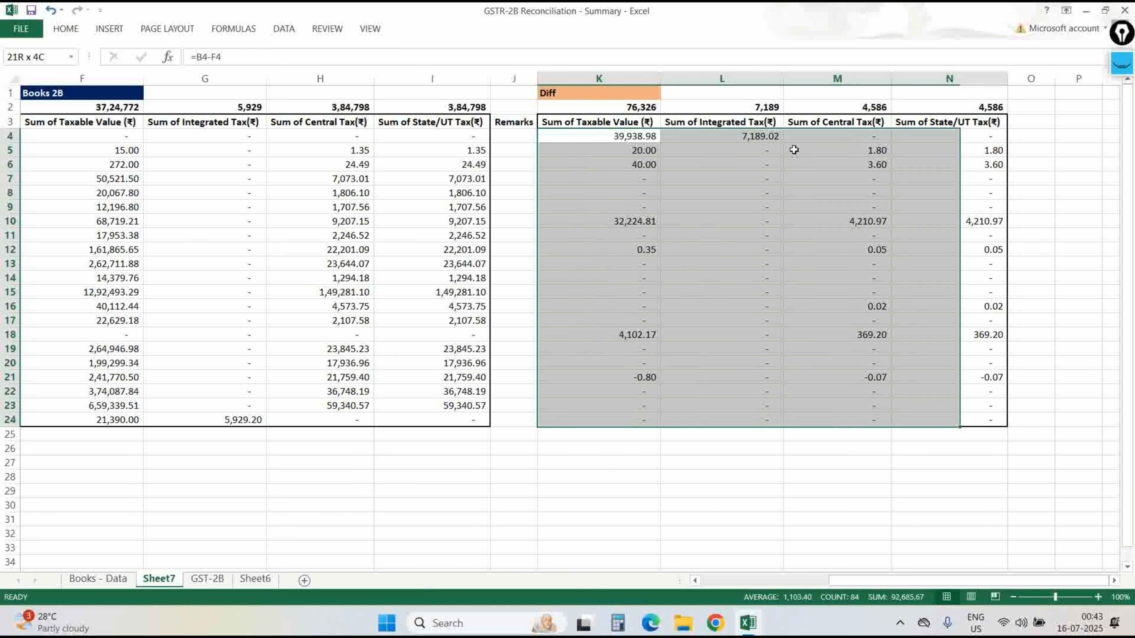
pyautogui.hotkey('shift', 'Right')
pyautogui.press('Up')
pyautogui.press('Up')
pyautogui.press('F2')
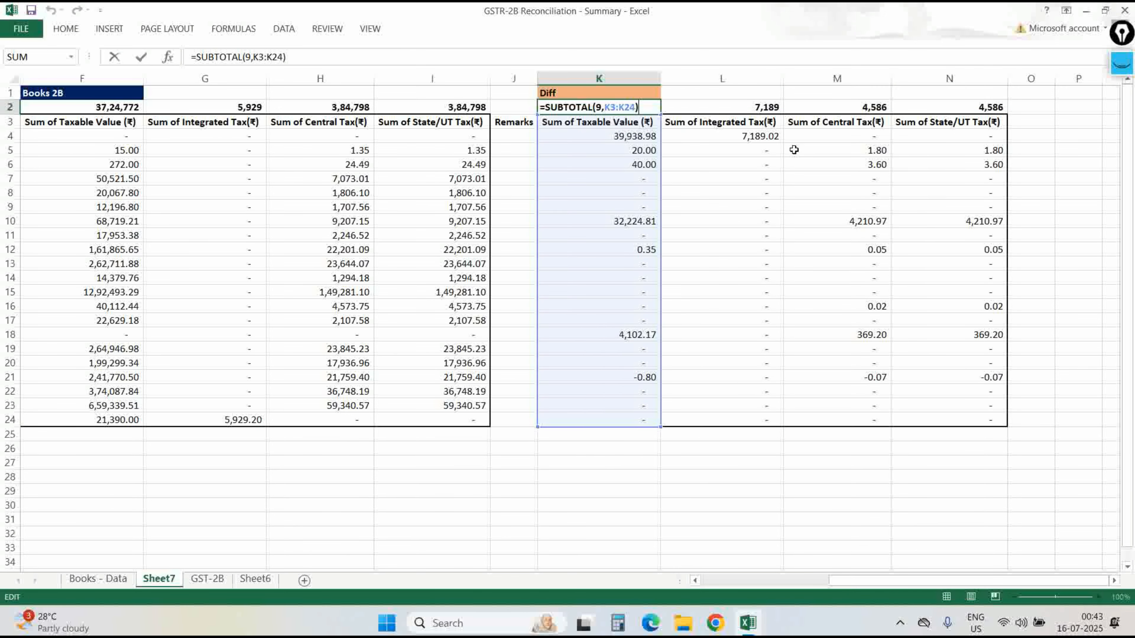
pyautogui.press('Escape')
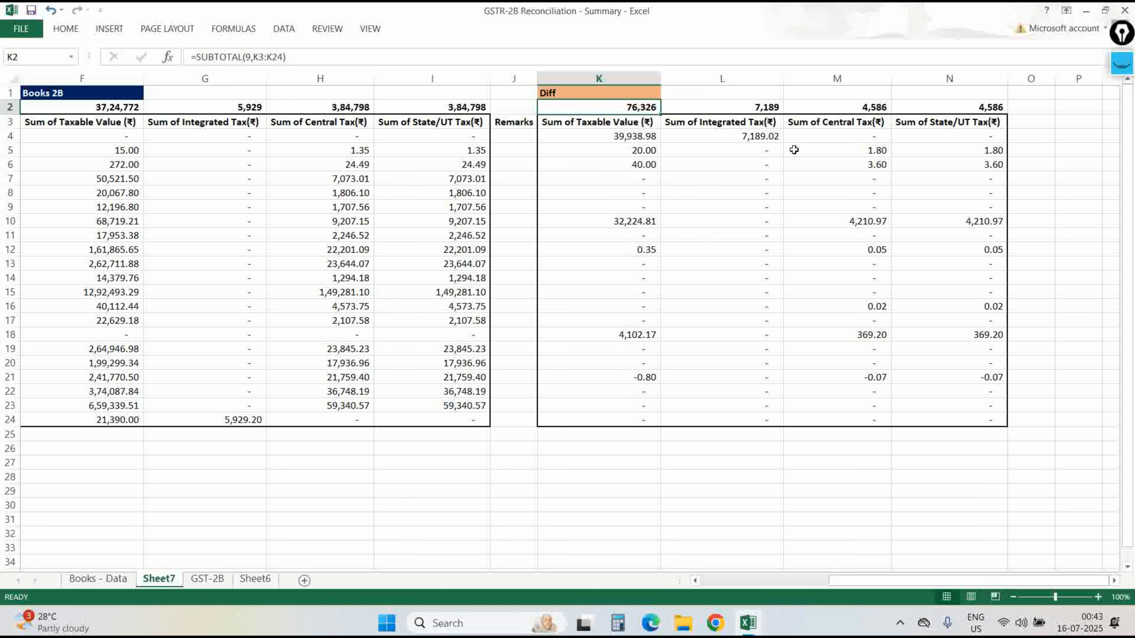
pyautogui.press('Right')
pyautogui.press('Right')
pyautogui.press('Left')
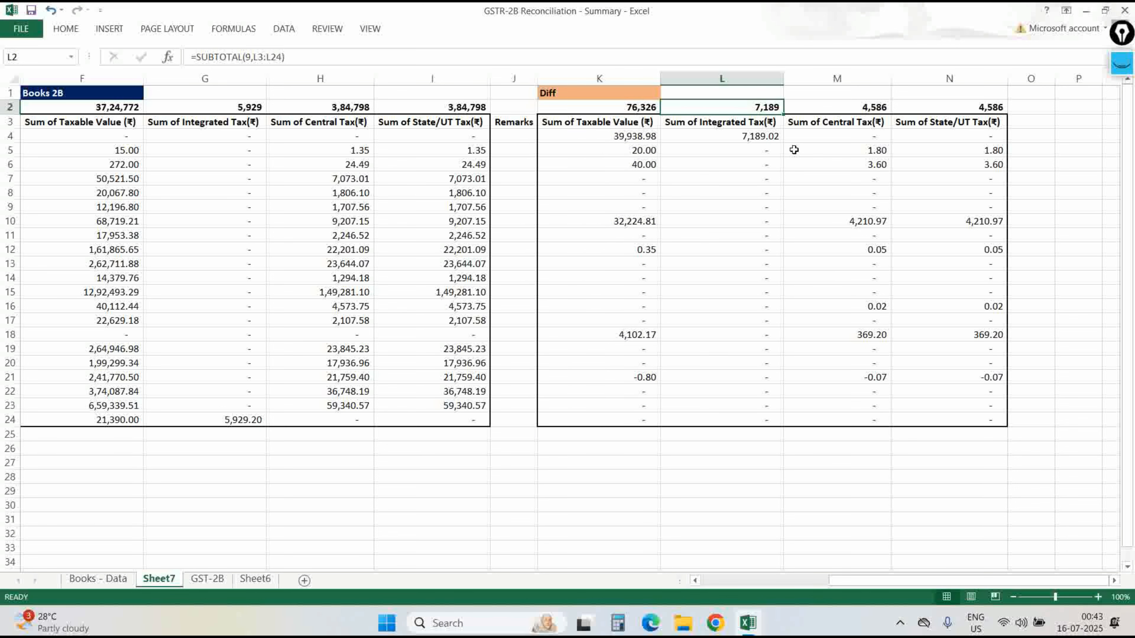
pyautogui.press('F2')
pyautogui.press('Escape')
pyautogui.press('Right')
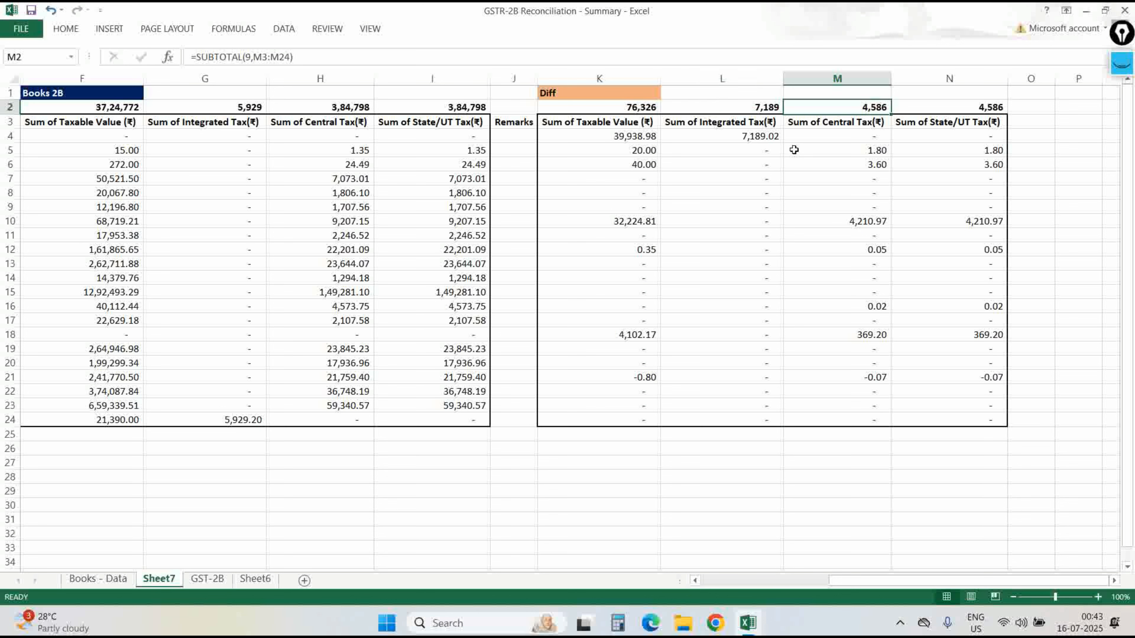
pyautogui.press('Left')
pyautogui.press('Left')
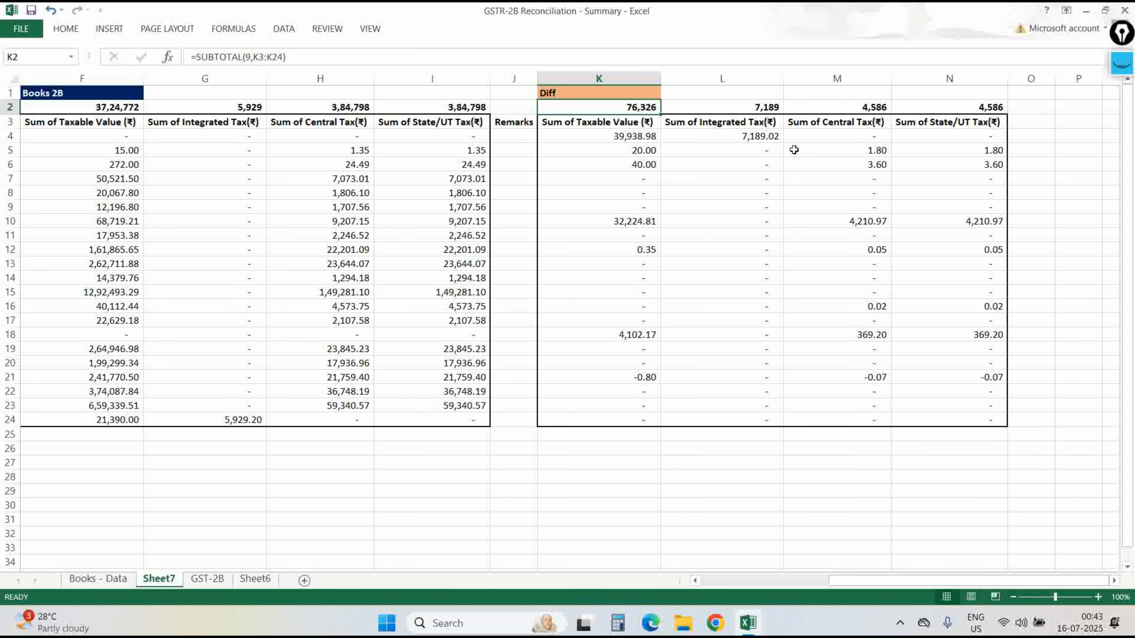
# Select all the differences in K4:N24, ready for conditional formatting.
pyautogui.press('Down')
pyautogui.press('Left')
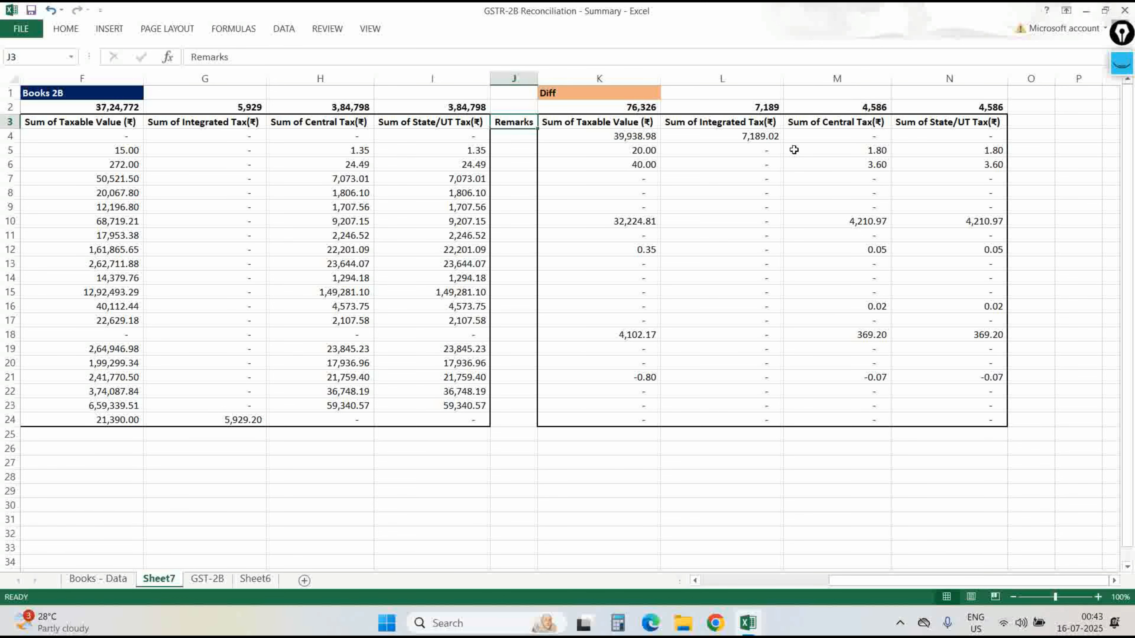
pyautogui.press('Right')
pyautogui.press('Down')
pyautogui.hotkey('ctrl', 'shift', 'Down')
pyautogui.hotkey('ctrl', 'shift', 'Right')
pyautogui.hotkey('alt', 'h')
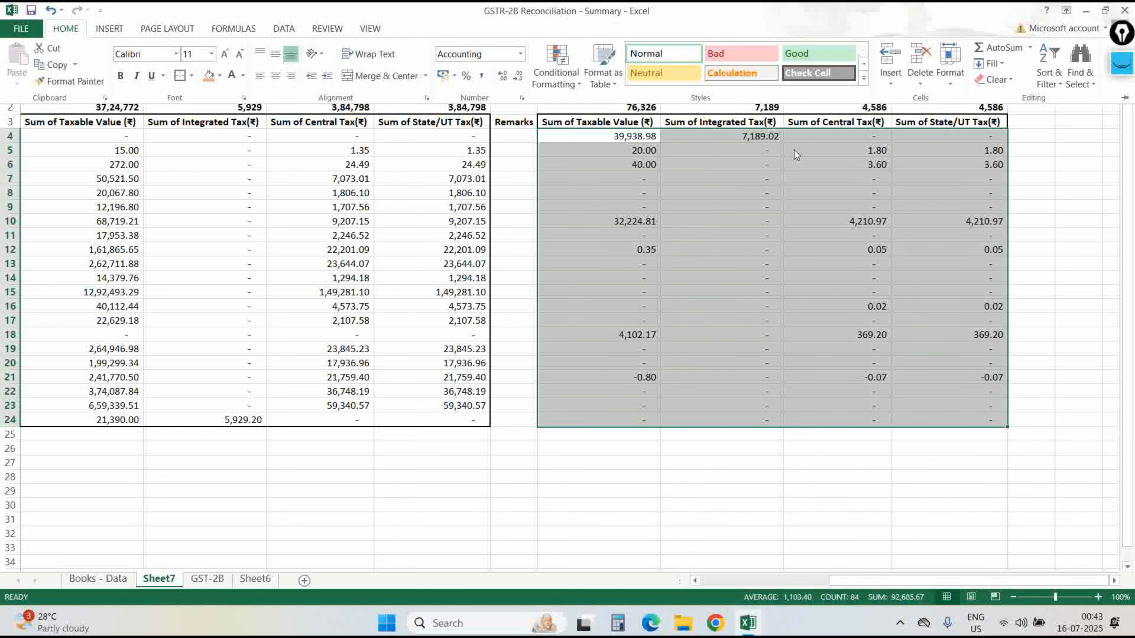
# Highlight Diff cells equal to 0 with green fill and dark green text.
pyautogui.press('l')
pyautogui.press('h')
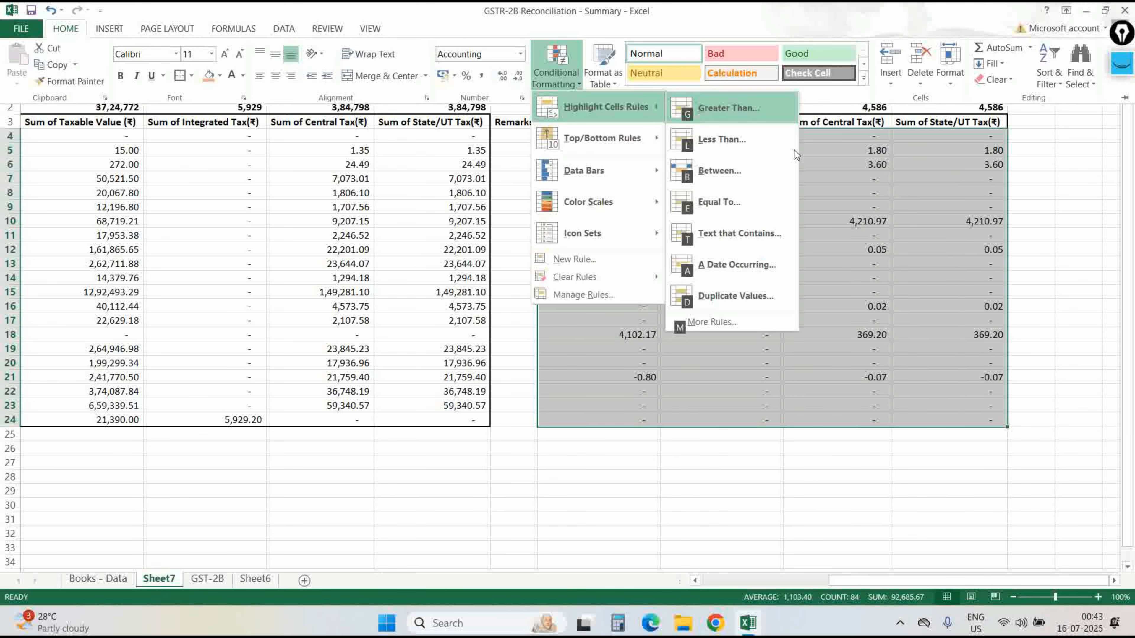
pyautogui.press('Escape')
pyautogui.press('Escape')
pyautogui.press('Escape')
pyautogui.press('F2')
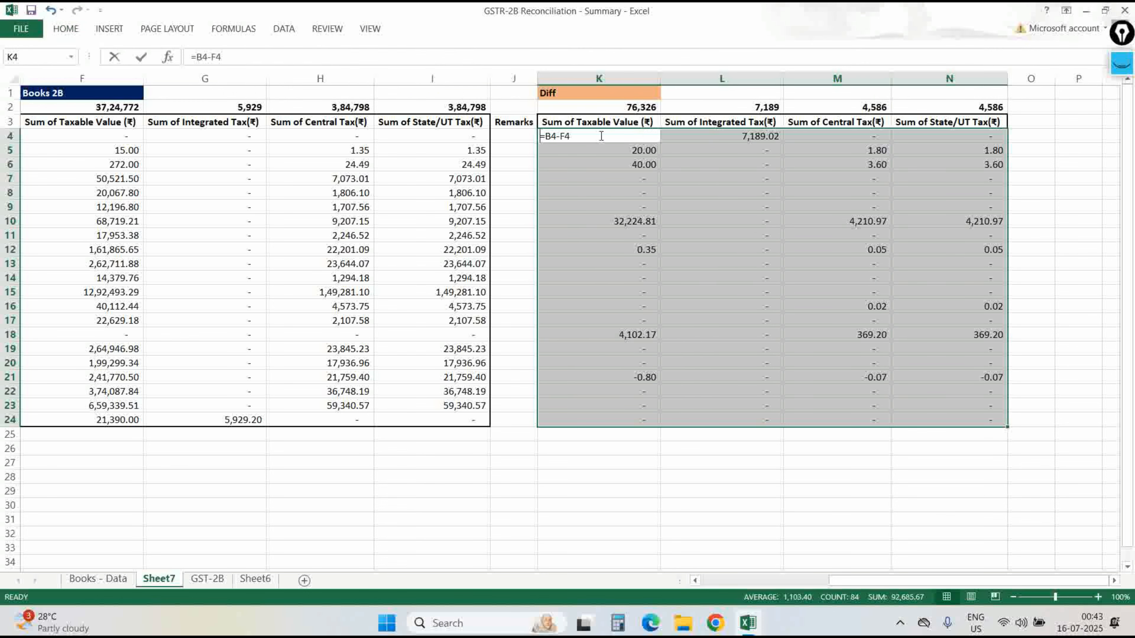
pyautogui.press('alt')
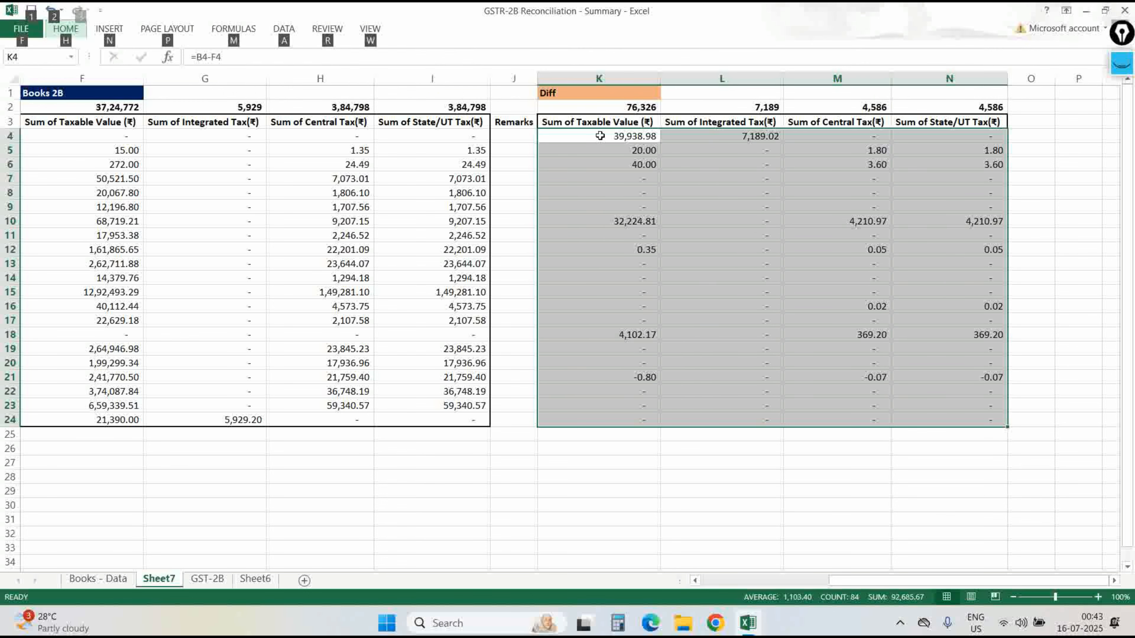
pyautogui.press('h')
pyautogui.press('l')
pyautogui.rightClick(600, 136)
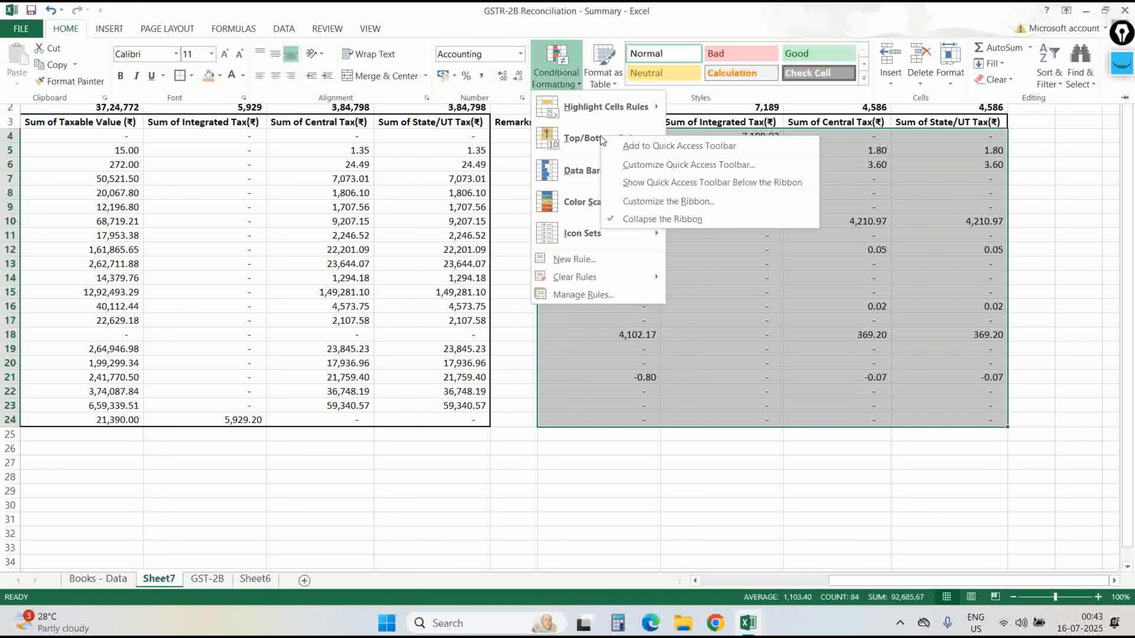
pyautogui.click(605, 120)
pyautogui.press('Right')
pyautogui.press('Down')
pyautogui.press('Down')
pyautogui.press('Down')
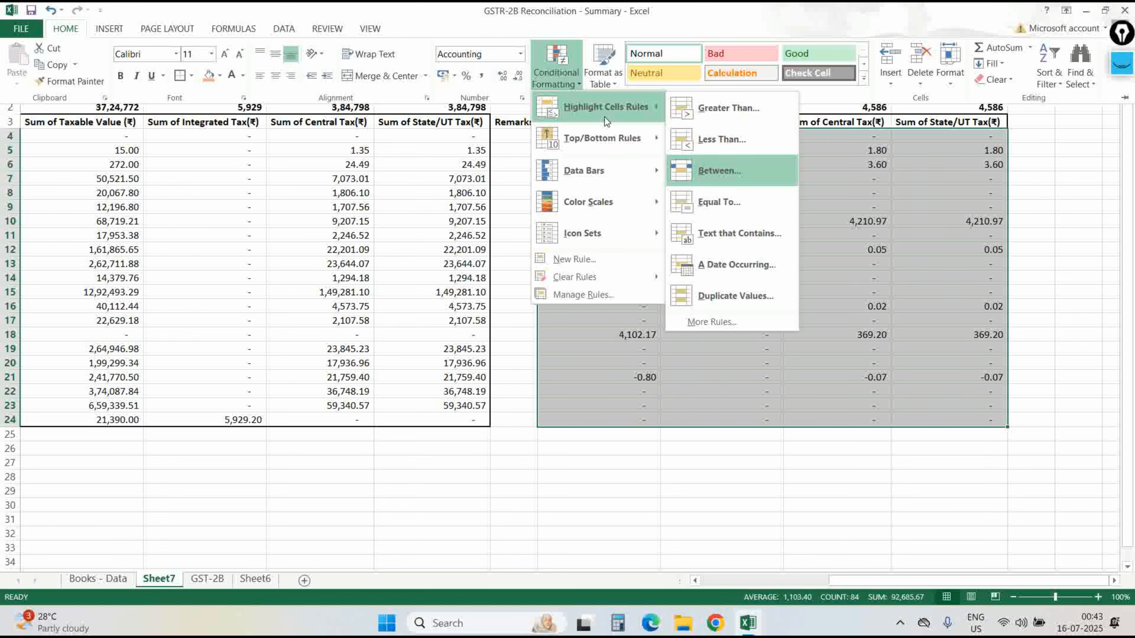
pyautogui.press('Return')
pyautogui.write('0')
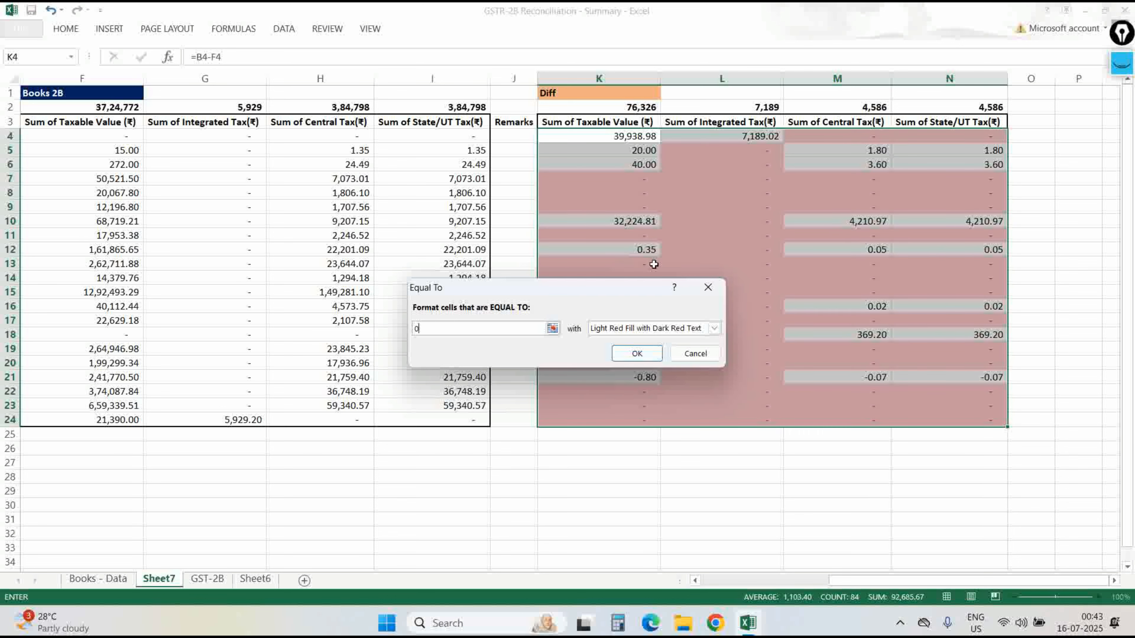
pyautogui.click(611, 330)
pyautogui.press('Down')
pyautogui.press('Down')
pyautogui.press('Return')
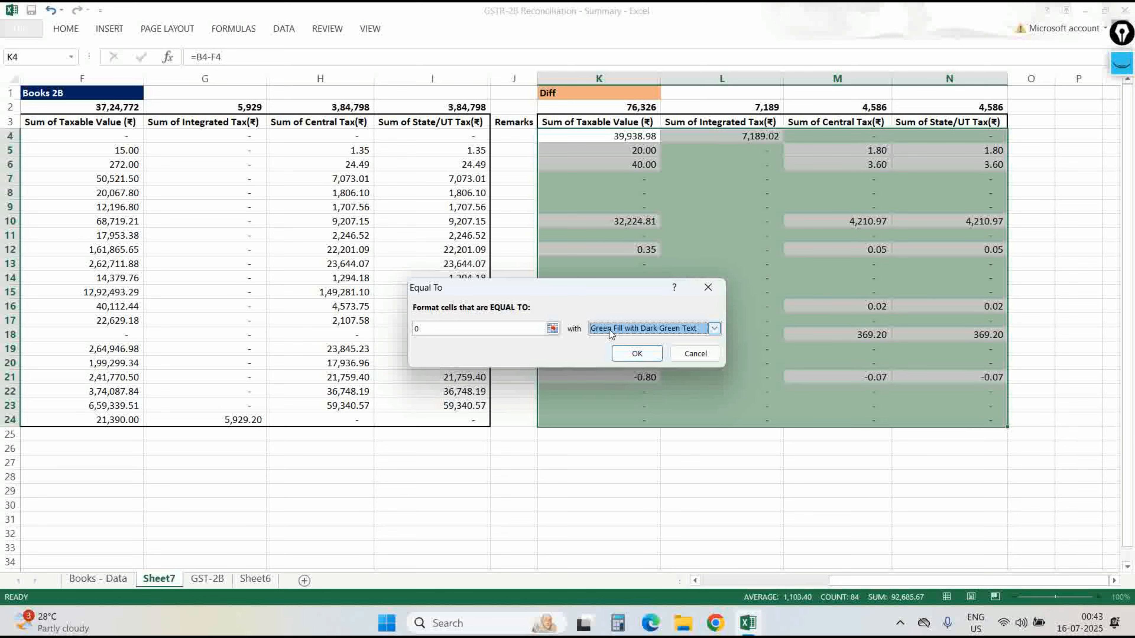
pyautogui.press('Return')
# Highlight Diff cells less than 0 with yellow fill and dark yellow text.
pyautogui.hotkey('alt', 'h')
pyautogui.press('l')
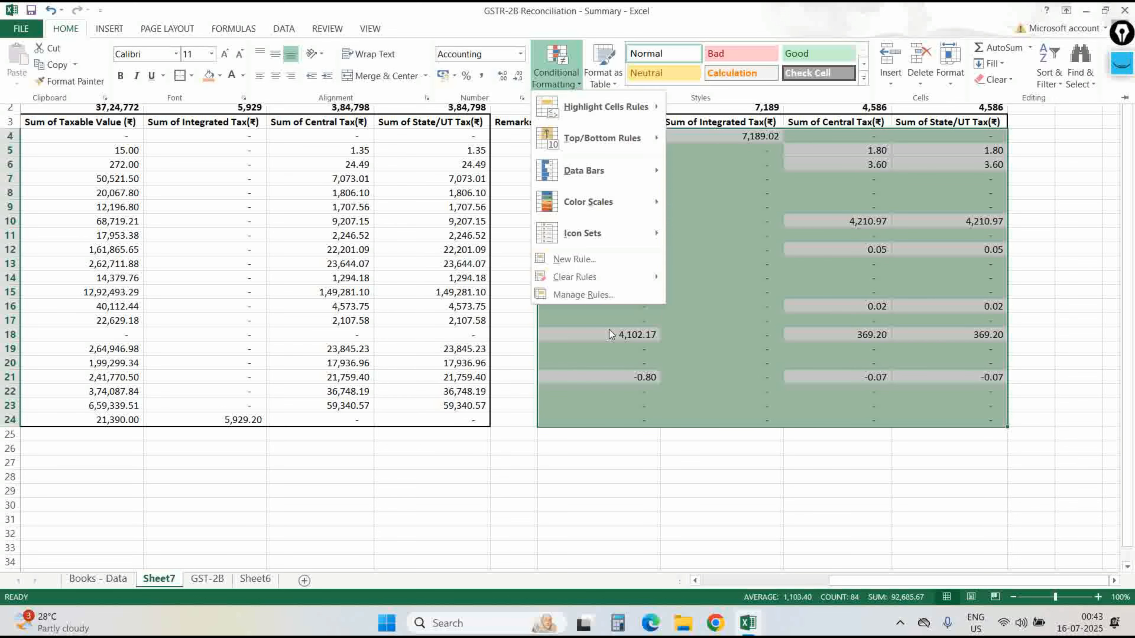
pyautogui.press('Right')
pyautogui.press('Down')
pyautogui.press('Down')
pyautogui.press('Down')
pyautogui.press('Up')
pyautogui.press('Up')
pyautogui.press('Return')
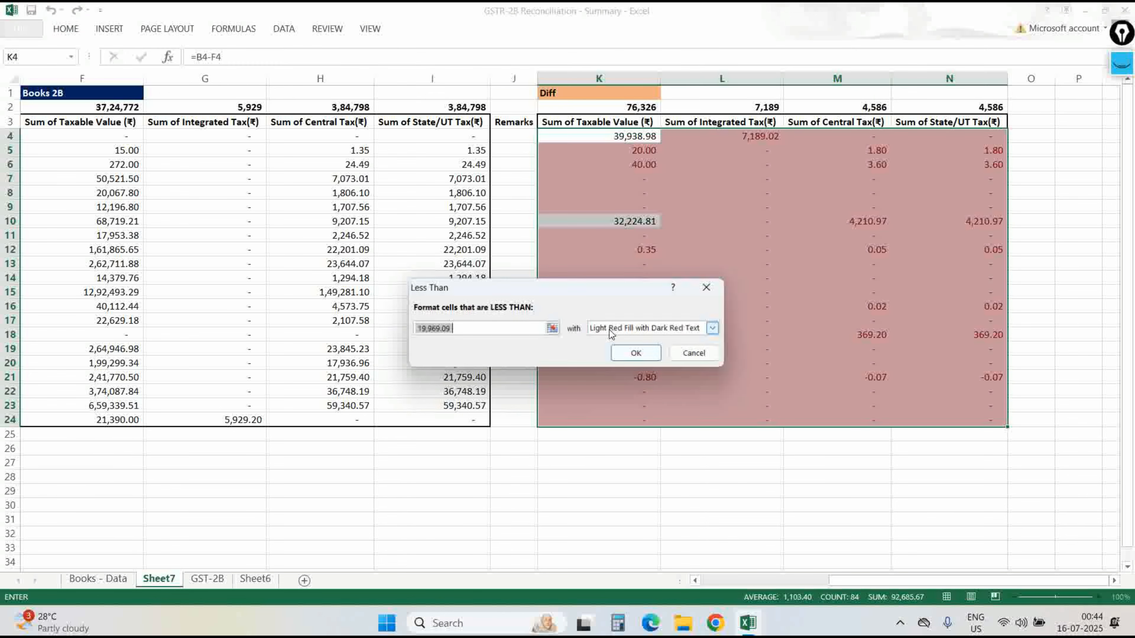
pyautogui.write('0')
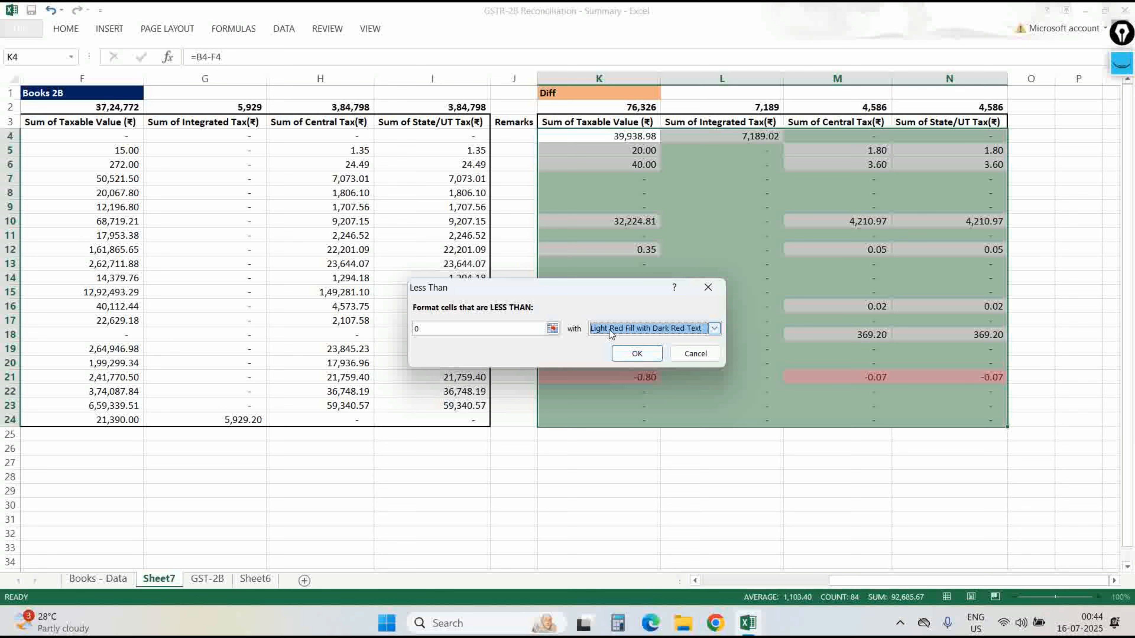
pyautogui.hotkey('alt', 'Down')
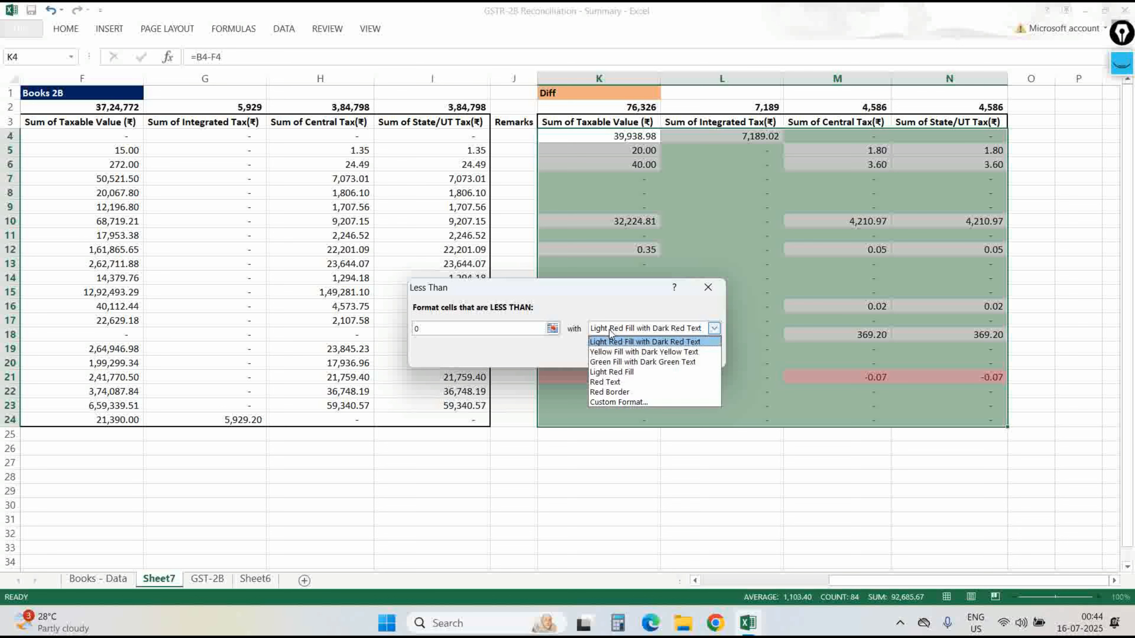
pyautogui.press('Down')
pyautogui.press('Return')
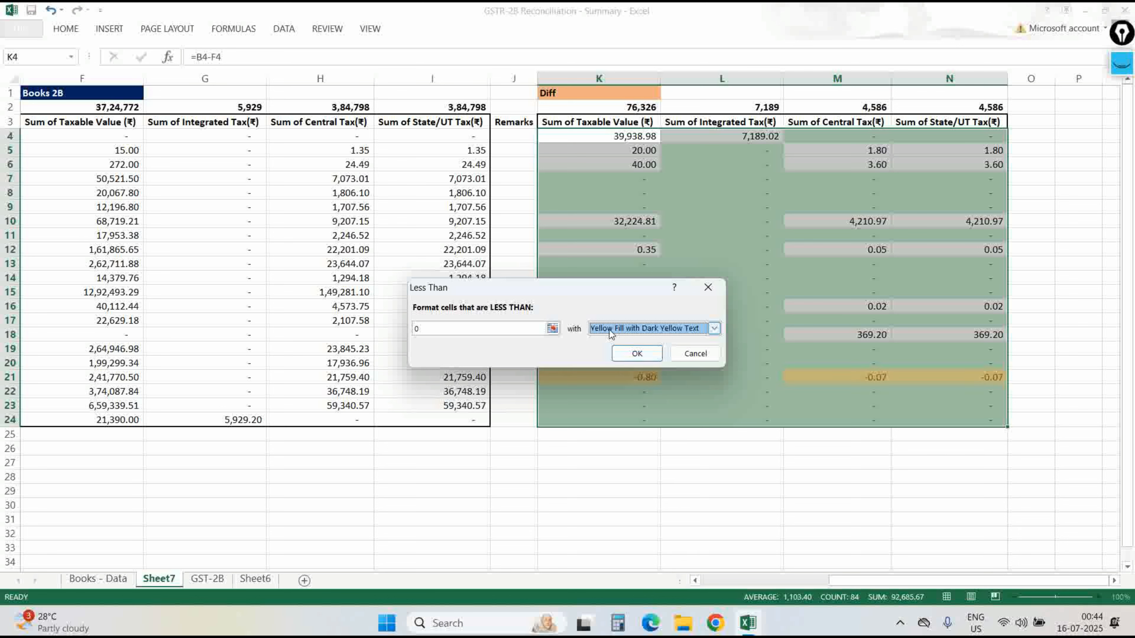
pyautogui.press('Return')
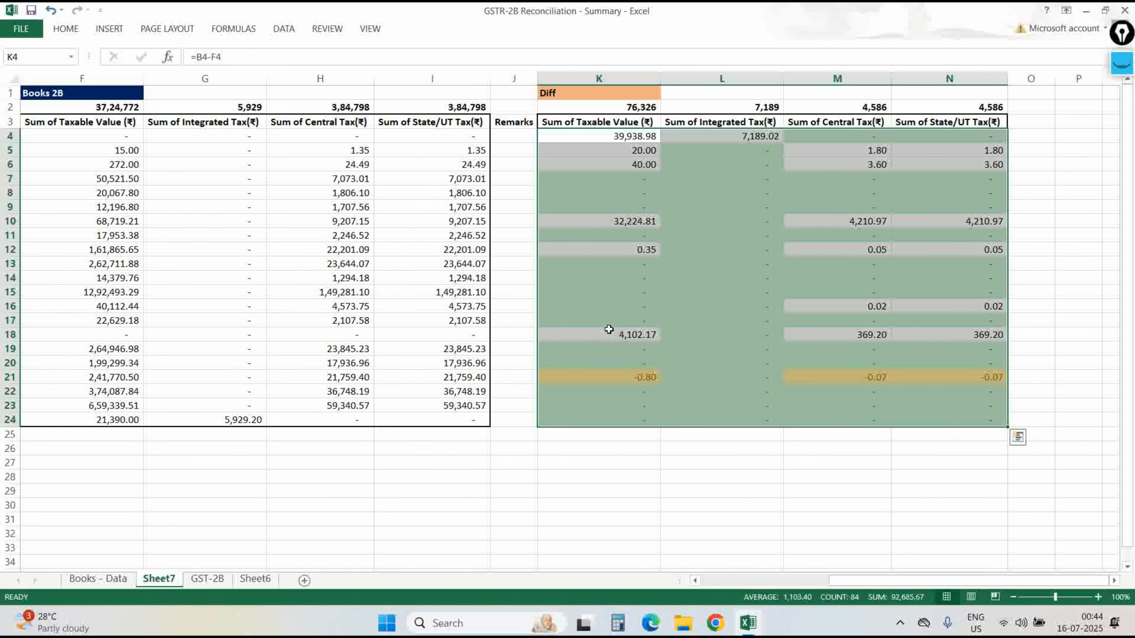
# Highlight Diff cells greater than 100 in red.
pyautogui.hotkey('alt', 'h')
pyautogui.press('l')
pyautogui.press('h')
pyautogui.press('Down')
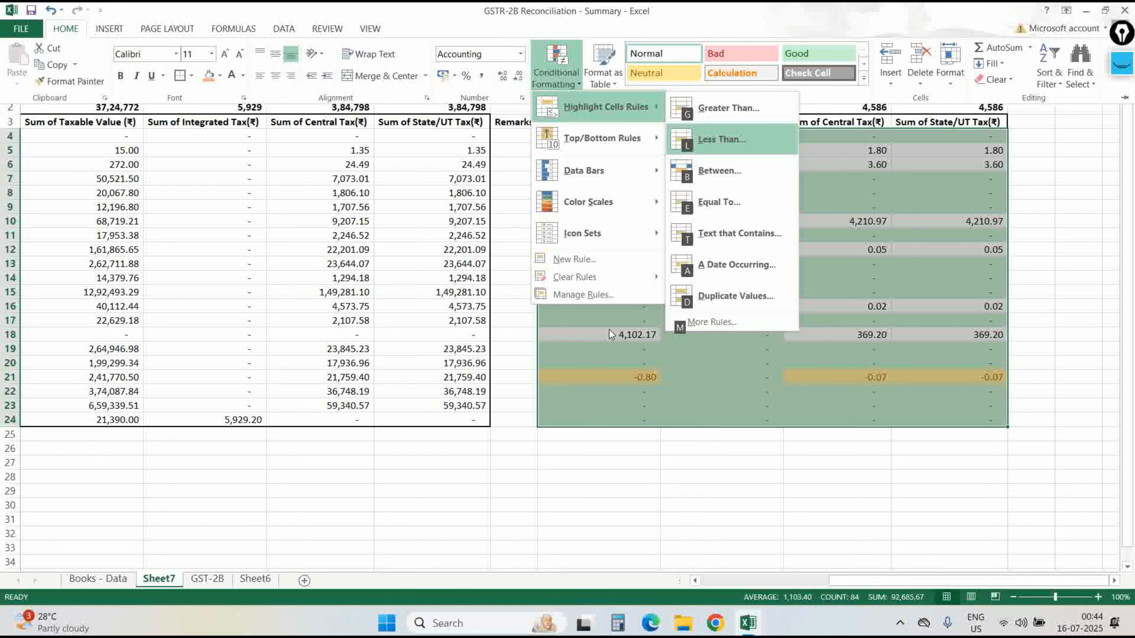
pyautogui.press('Down')
pyautogui.press('Return')
pyautogui.press('Escape')
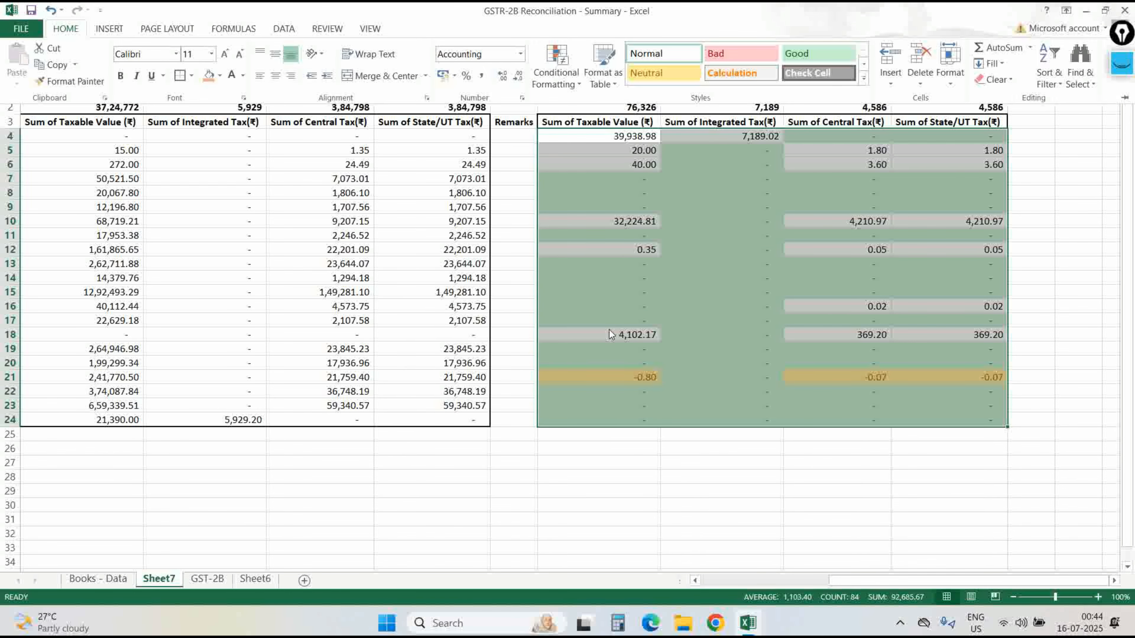
pyautogui.hotkey('alt', 'h')
pyautogui.press('l')
pyautogui.press('h')
pyautogui.press('Return')
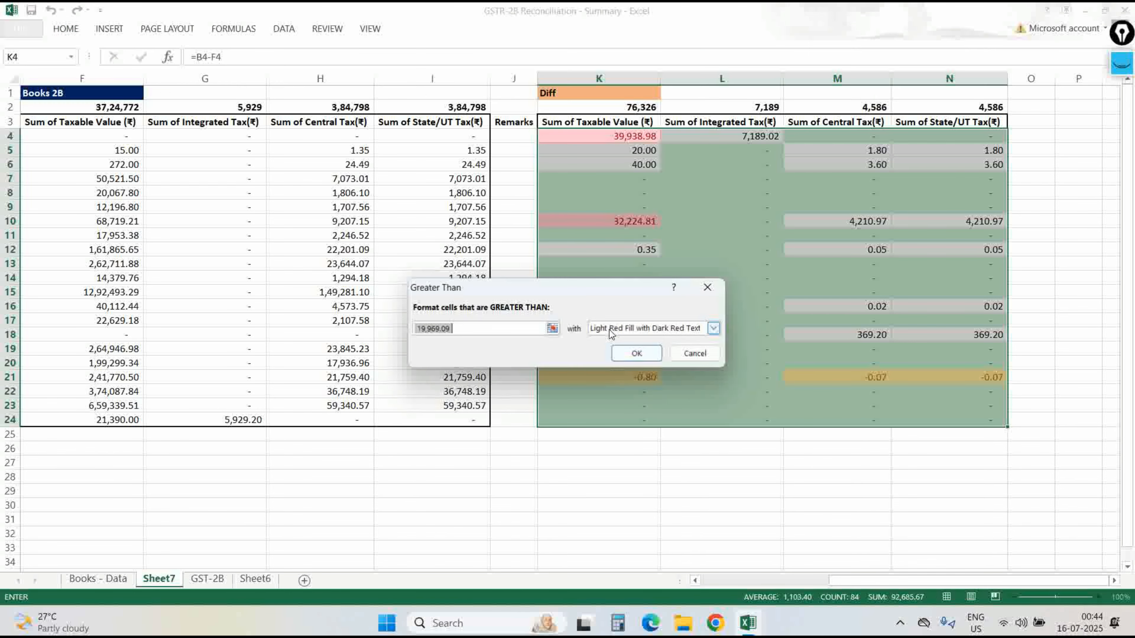
pyautogui.write('100')
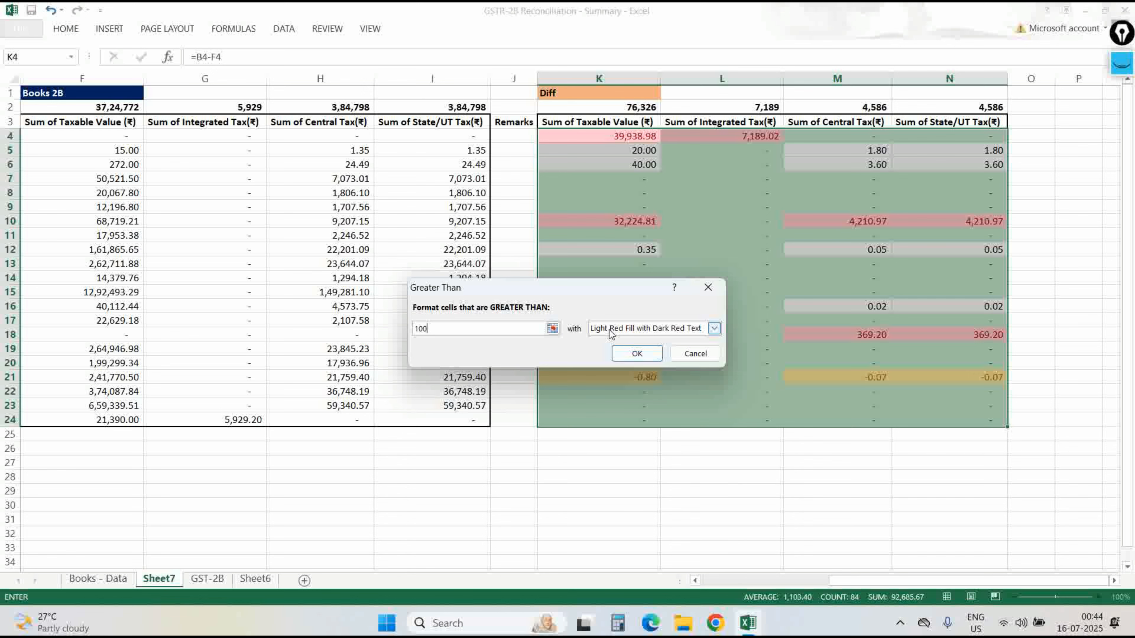
pyautogui.press('Return')
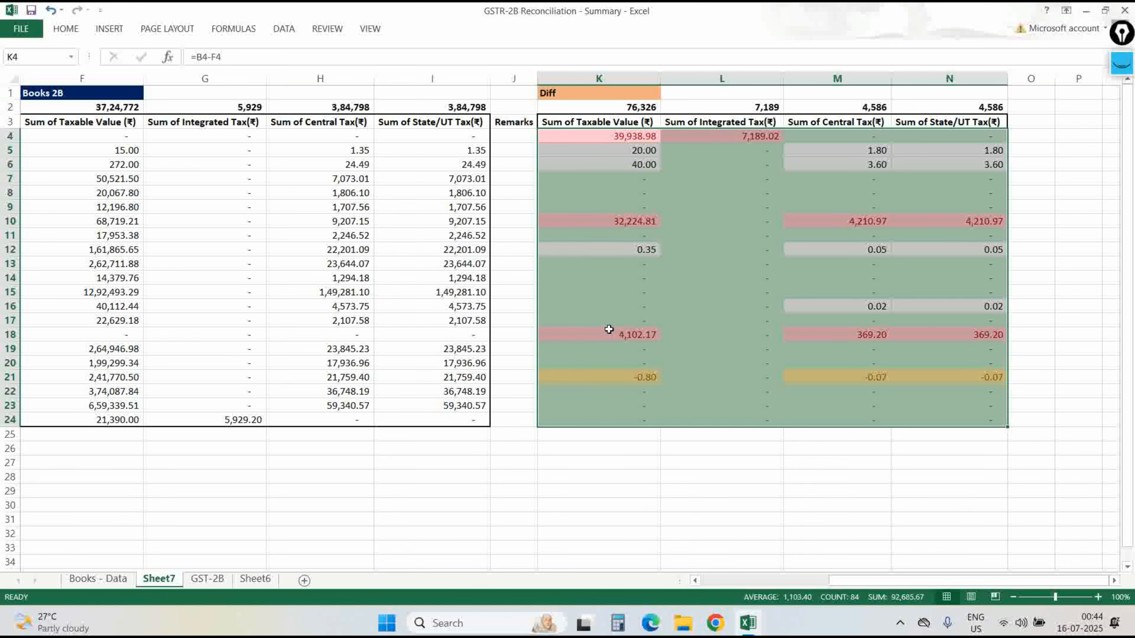
# Review the highlight rules without adding another, then deselect the Diff range.
pyautogui.hotkey('alt', 'h')
pyautogui.press('l')
pyautogui.press('h')
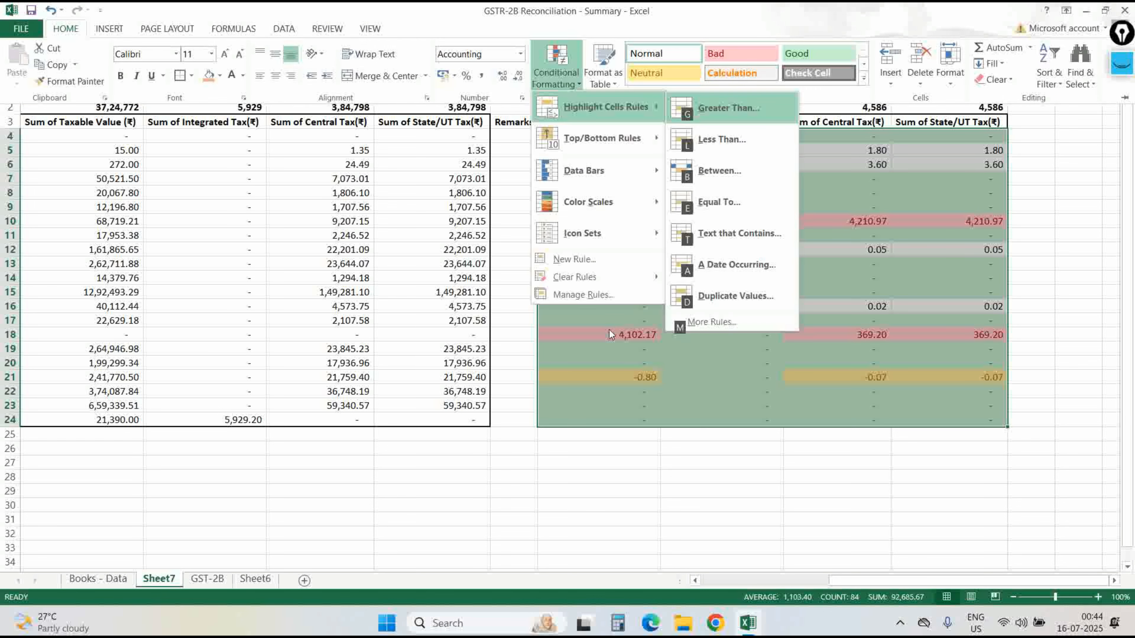
pyautogui.press('Down')
pyautogui.press('Down')
pyautogui.press('Up')
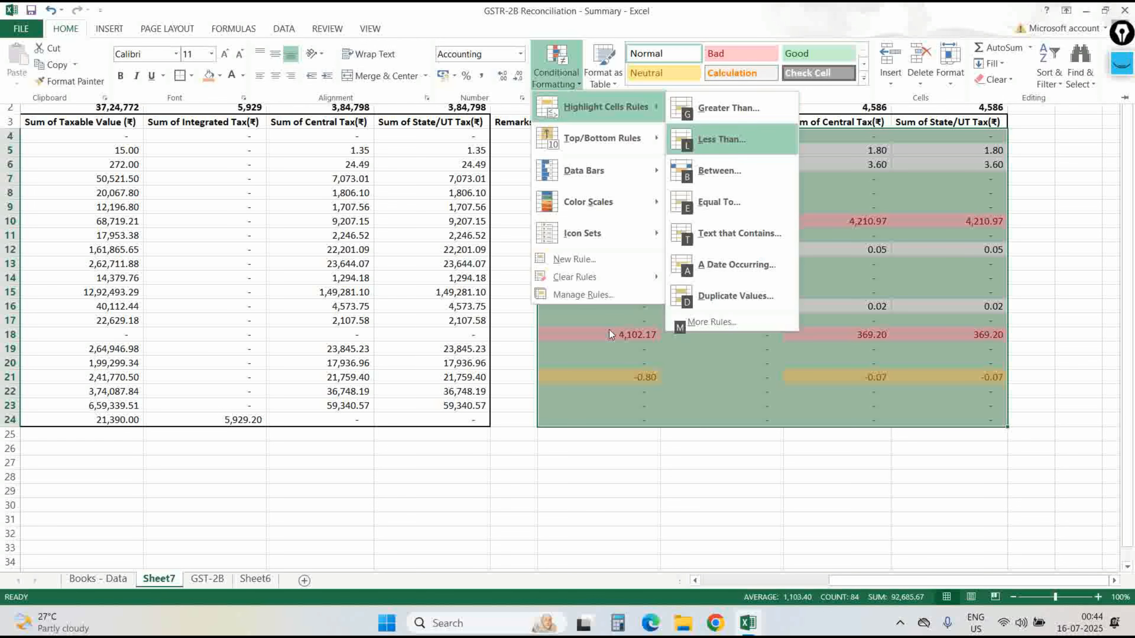
pyautogui.press('Down')
pyautogui.press('Return')
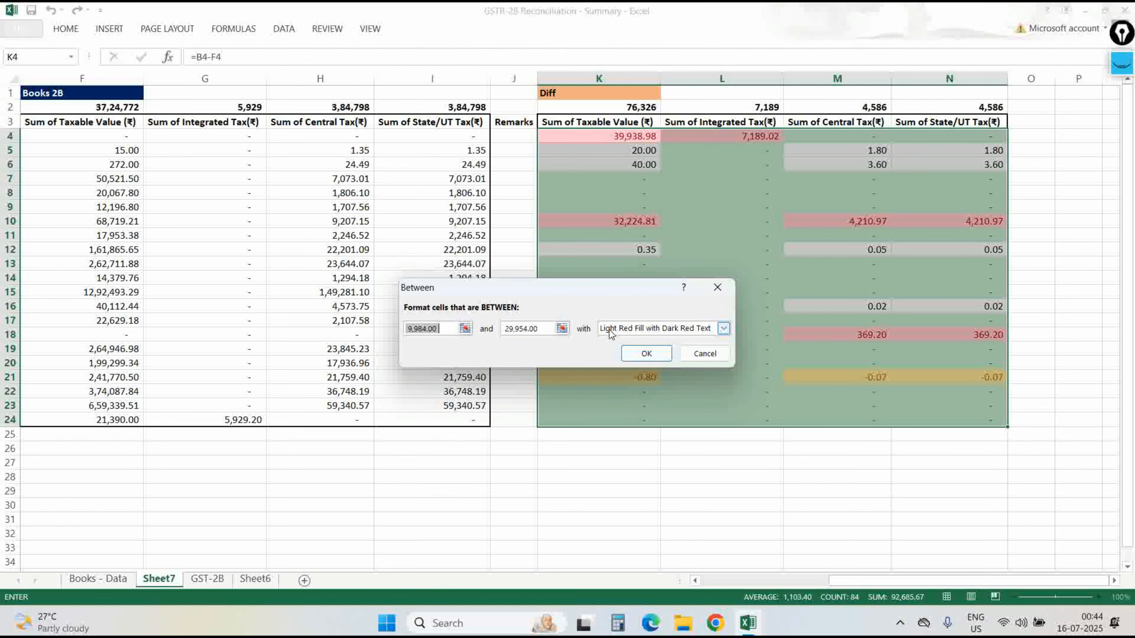
pyautogui.press('Escape')
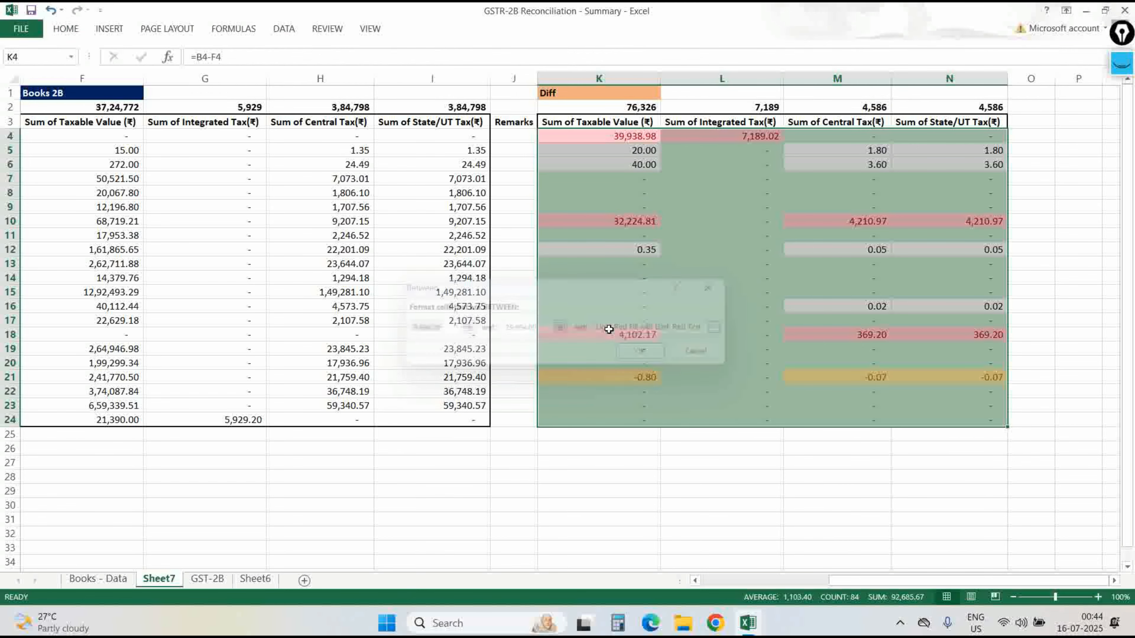
pyautogui.hotkey('alt', 'h')
pyautogui.press('l')
pyautogui.press('h')
pyautogui.press('Down')
pyautogui.press('Down')
pyautogui.press('Down')
pyautogui.press('Down')
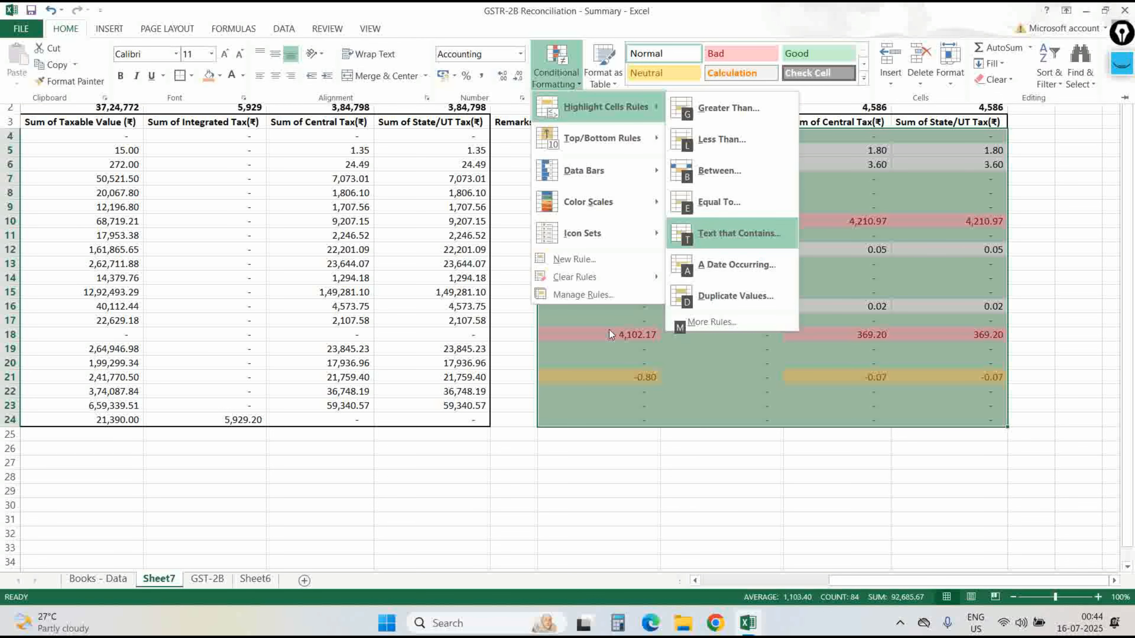
pyautogui.press('Up')
pyautogui.press('Up')
pyautogui.press('Up')
pyautogui.press('Down')
pyautogui.press('Escape')
pyautogui.press('Escape')
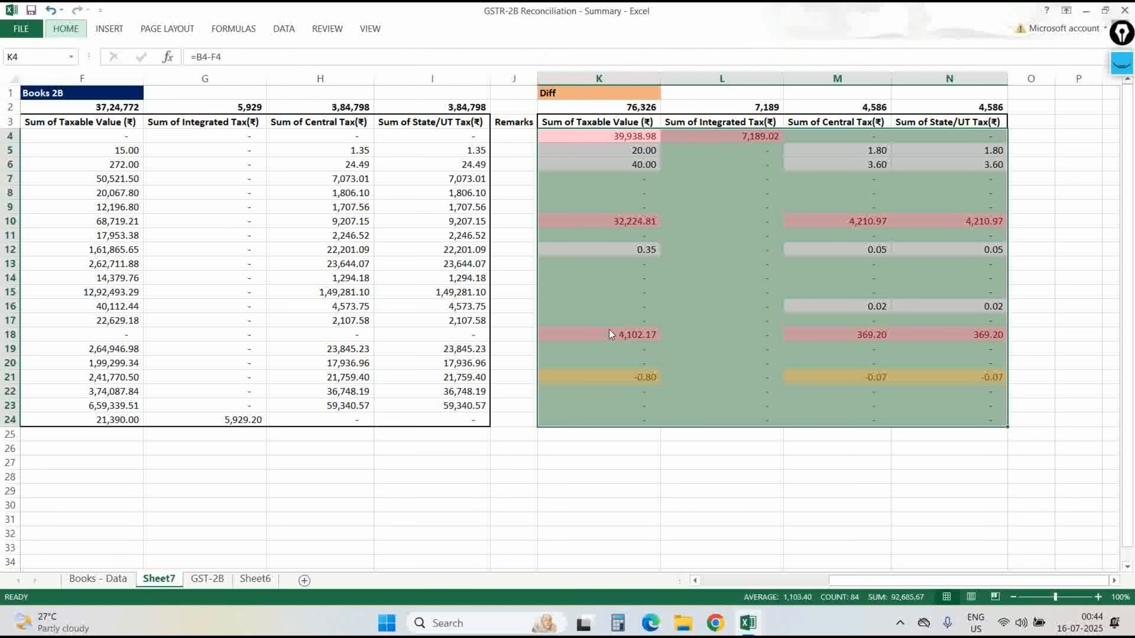
pyautogui.press('Up')
pyautogui.press('Down')
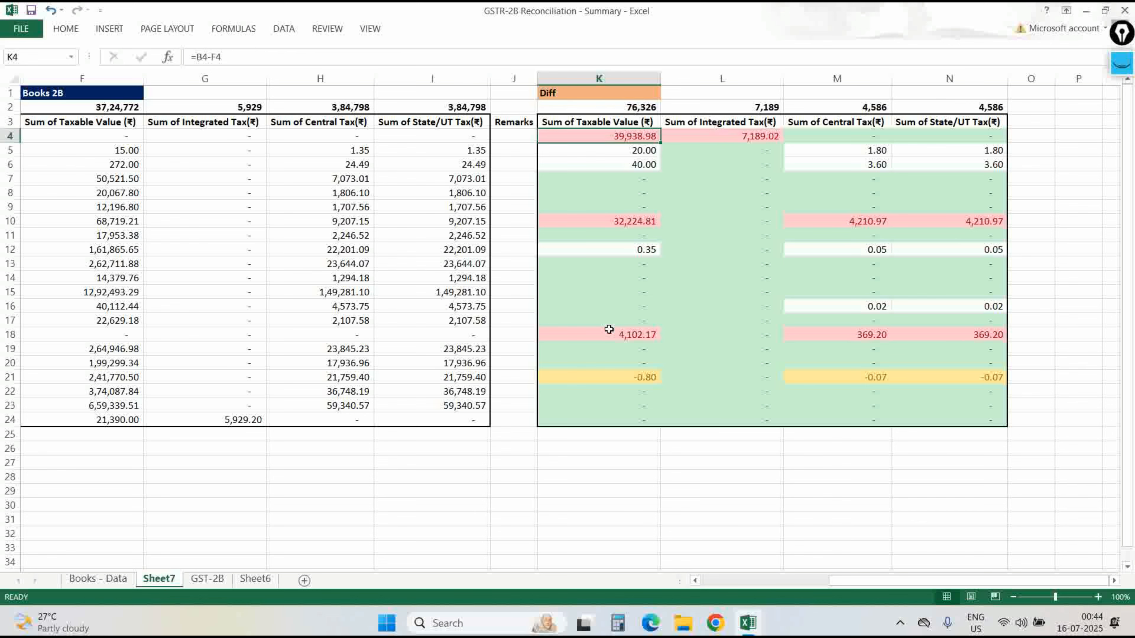
# Select the whole table A3:N24 and add filter buttons to its header row.
pyautogui.hotkey('shift', 'Down')
pyautogui.press('Right')
pyautogui.press('Up')
pyautogui.press('Up')
pyautogui.press('Left')
pyautogui.press('Left')
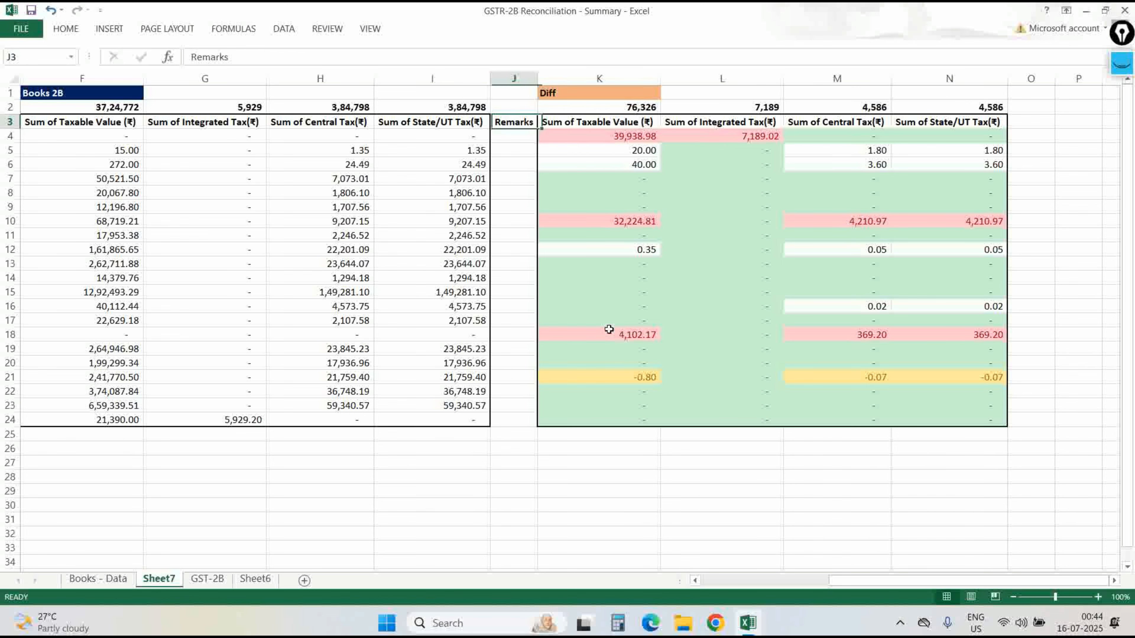
pyautogui.press('Left')
pyautogui.press('Left')
pyautogui.press('Left')
pyautogui.press('Left')
pyautogui.press('Left')
pyautogui.press('Left')
pyautogui.press('Left')
pyautogui.press('Left')
pyautogui.press('Left')
pyautogui.press('Right')
pyautogui.press('Right')
pyautogui.press('Right')
pyautogui.press('Right')
pyautogui.press('Right')
pyautogui.press('Right')
pyautogui.press('Right')
pyautogui.press('Right')
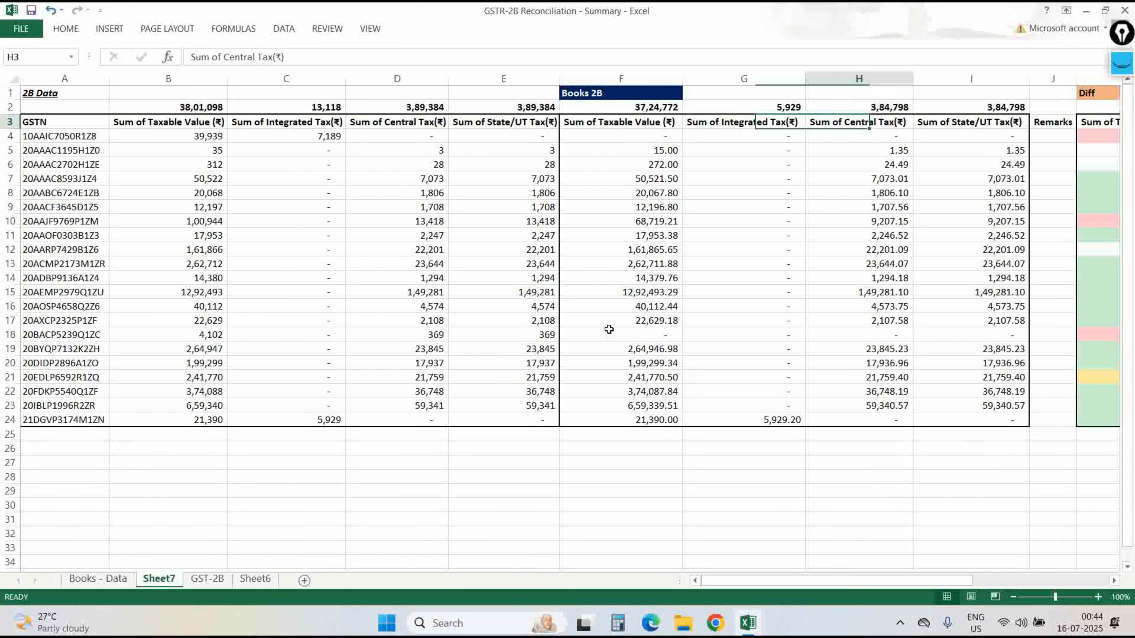
pyautogui.press('Home')
pyautogui.hotkey('ctrl', 'shift', 'Down')
pyautogui.hotkey('ctrl', 'shift', 'Right')
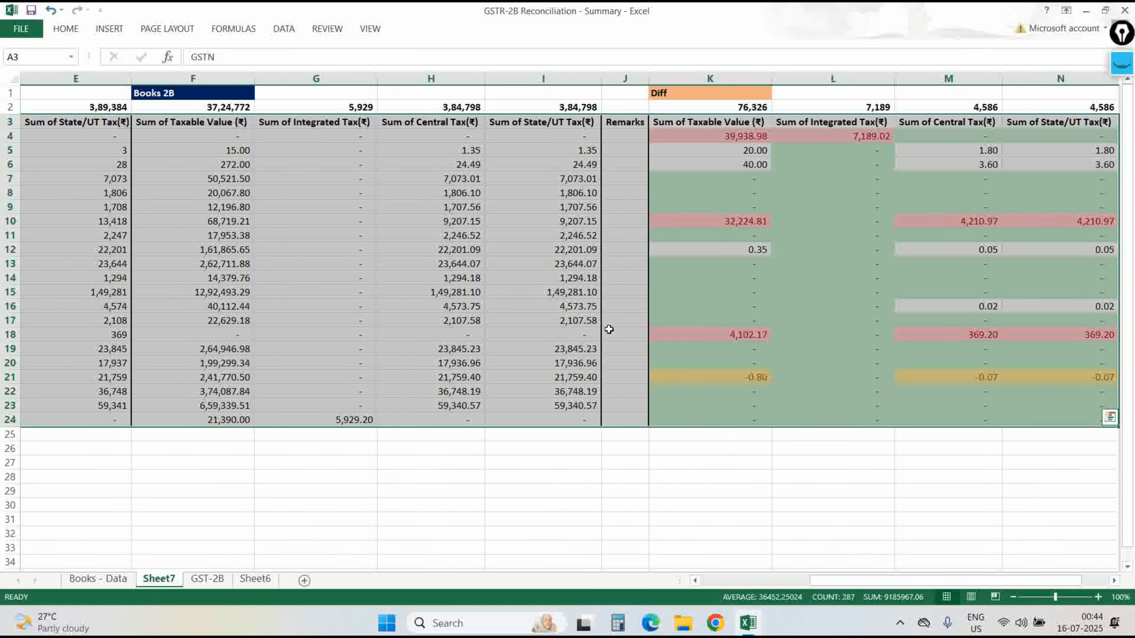
pyautogui.hotkey('alt', 'd')
pyautogui.press('f')
pyautogui.press('f')
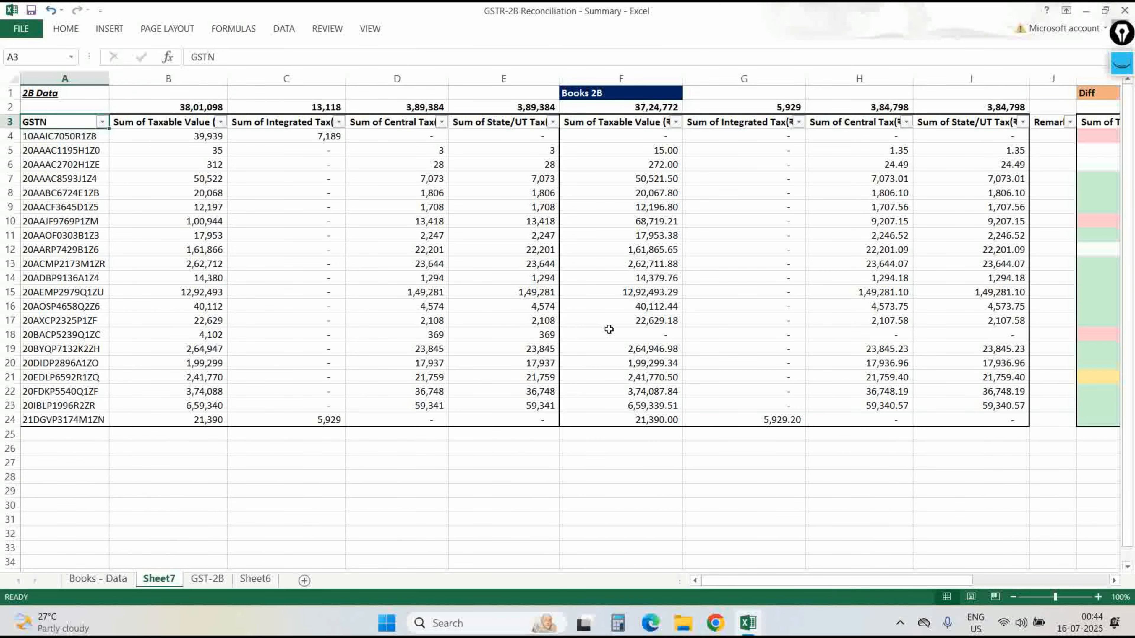
pyautogui.hotkey('ctrl', 'Right')
pyautogui.press('Left')
# Filter columns M and K by green cell colour to show only matched rows.
pyautogui.press('Left')
pyautogui.press('Left')
pyautogui.press('Left')
pyautogui.press('Right')
pyautogui.press('Right')
pyautogui.press('Right')
pyautogui.press('Right')
pyautogui.press('Right')
pyautogui.press('Left')
pyautogui.press('Left')
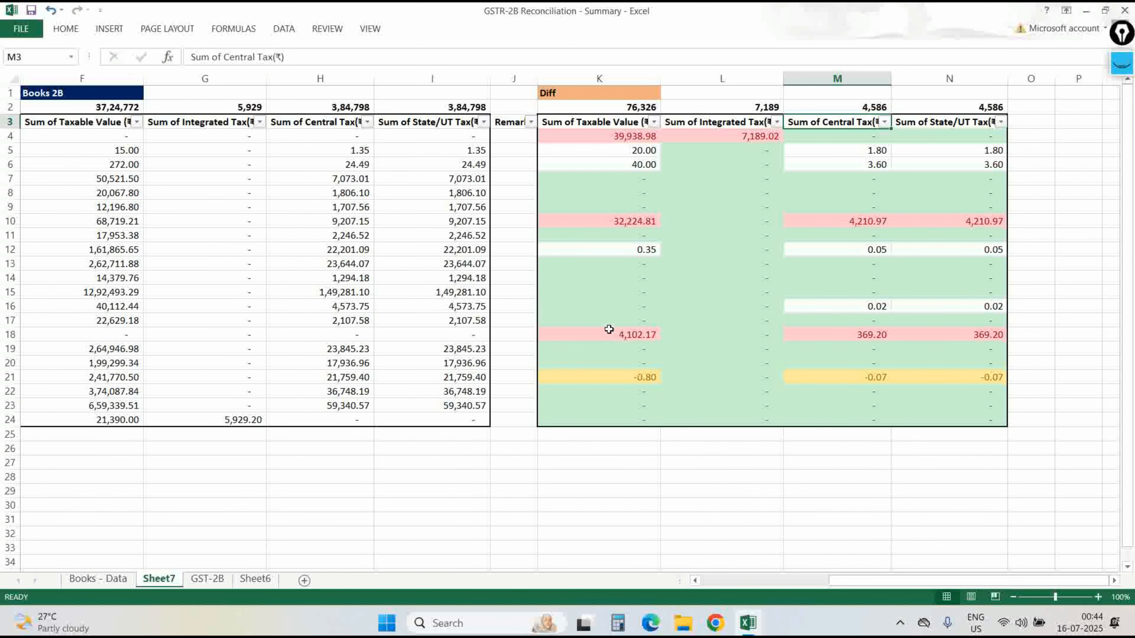
pyautogui.hotkey('alt', 'Down')
pyautogui.press('Down')
pyautogui.press('Down')
pyautogui.press('Down')
pyautogui.press('Right')
pyautogui.press('Down')
pyautogui.press('Return')
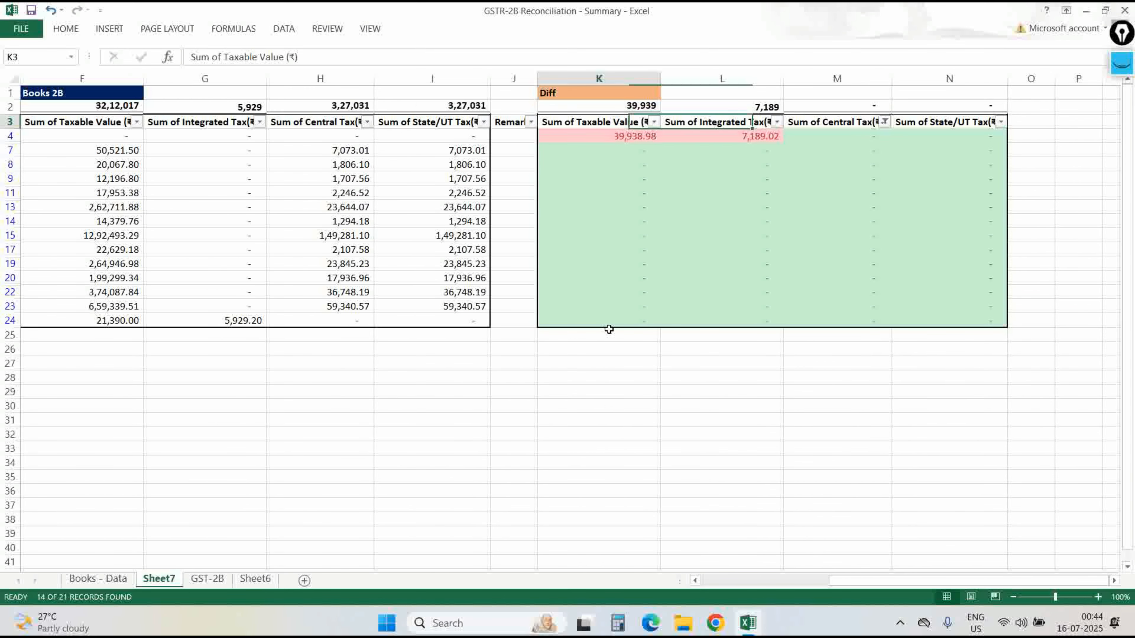
pyautogui.press('Down')
pyautogui.press('Left')
pyautogui.press('Left')
pyautogui.press('Up')
pyautogui.press('Right')
pyautogui.press('Down')
pyautogui.press('Left')
pyautogui.press('Up')
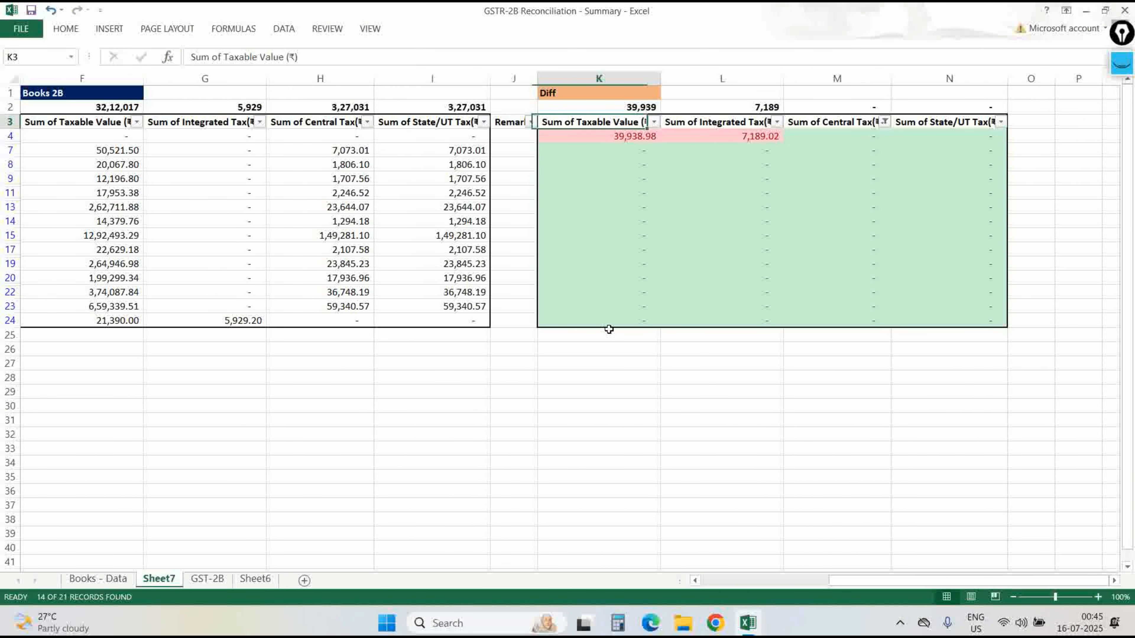
pyautogui.hotkey('alt', 'Down')
pyautogui.press('Down')
pyautogui.press('Down')
pyautogui.press('Right')
pyautogui.press('Down')
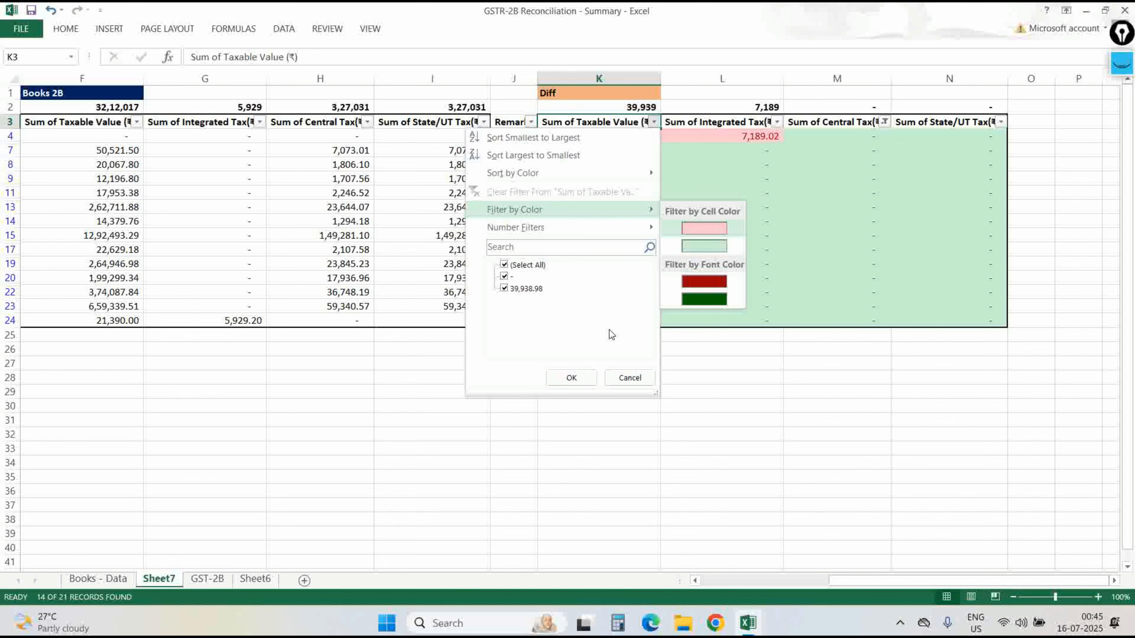
pyautogui.press('Return')
# Enter Matched_books in J7 and copy it to all visible Remarks cells.
pyautogui.press('Left')
pyautogui.press('Down')
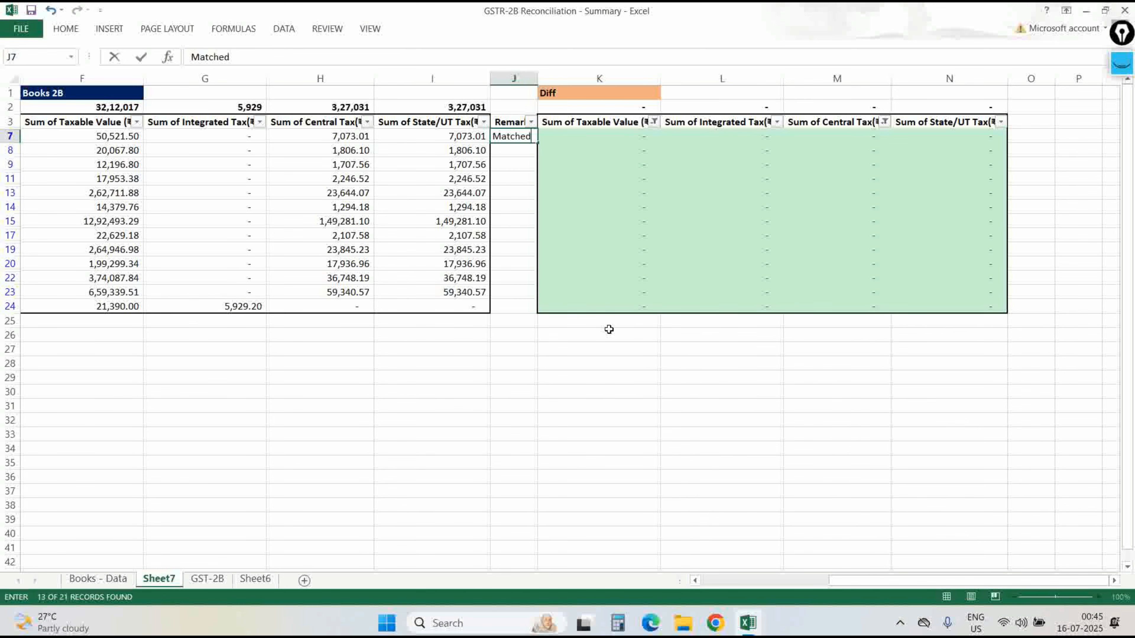
pyautogui.write('Matched_books')
pyautogui.hotkey('ctrl', 'Return')
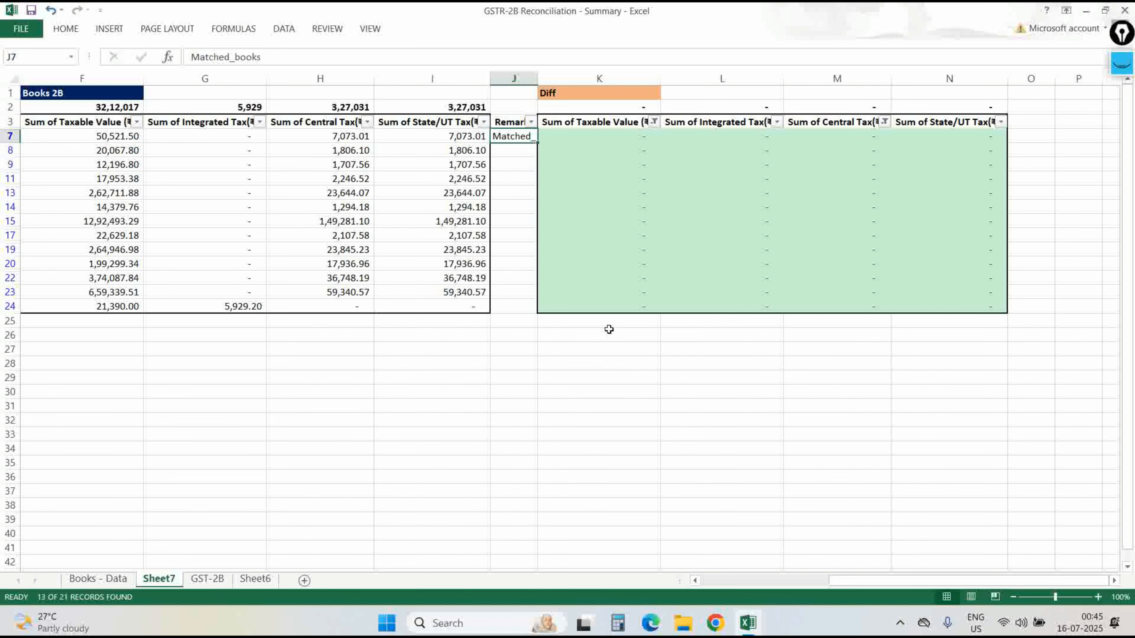
pyautogui.hotkey('ctrl', 'c')
pyautogui.hotkey('ctrl', 'Down')
pyautogui.hotkey('ctrl', 'shift', 'Up')
pyautogui.hotkey('ctrl', 'v')
# AutoFit the Remarks column and clear the filter so all 21 rows show.
pyautogui.hotkey('alt', 'h')
pyautogui.press('o')
pyautogui.press('i')
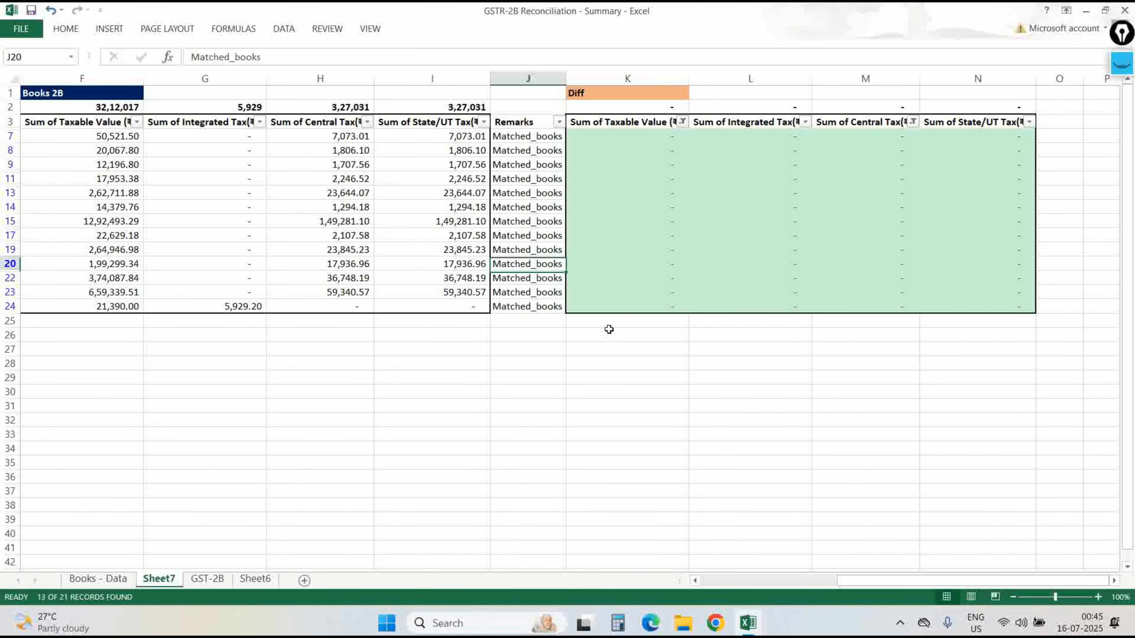
pyautogui.hotkey('ctrl', 'Up')
pyautogui.hotkey('alt', 'a')
# Clear the filter, then uncheck Matched_books in the Remarks filter.
pyautogui.press('c')
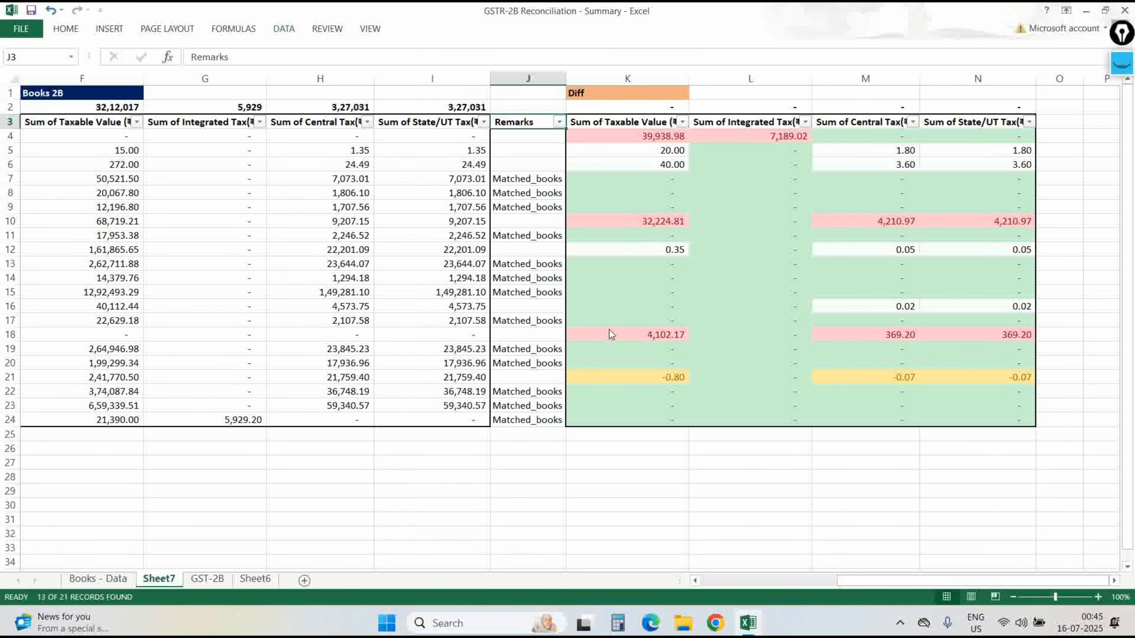
pyautogui.hotkey('alt', 'Down')
pyautogui.press('Down')
pyautogui.press('Down')
pyautogui.press('space')
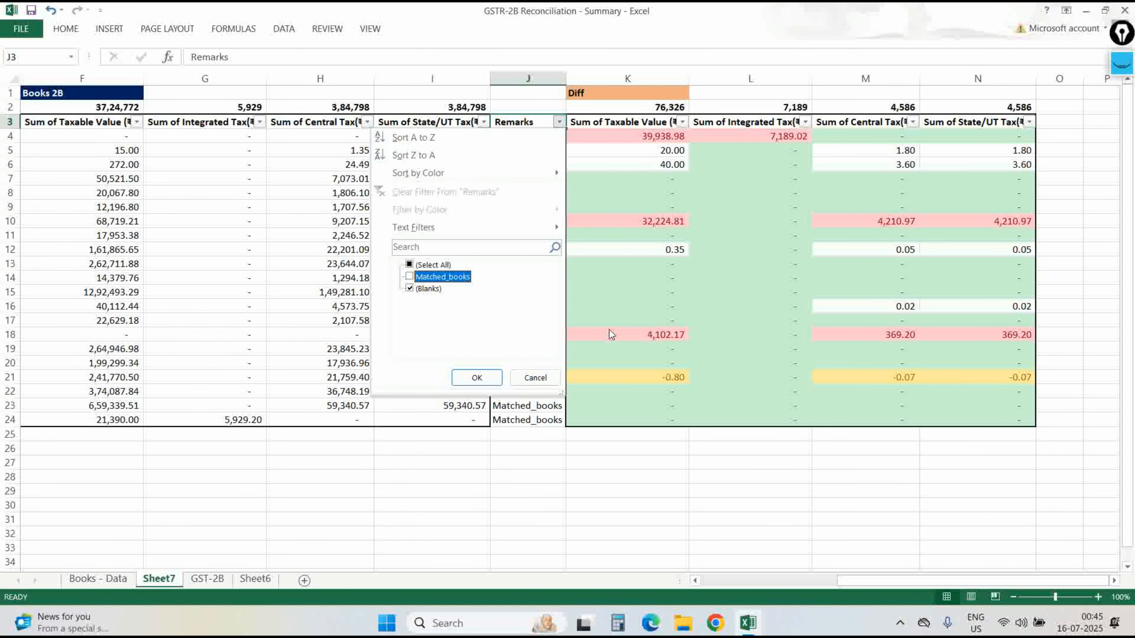
pyautogui.press('Return')
pyautogui.press('Down')
pyautogui.press('Right')
pyautogui.press('Left')
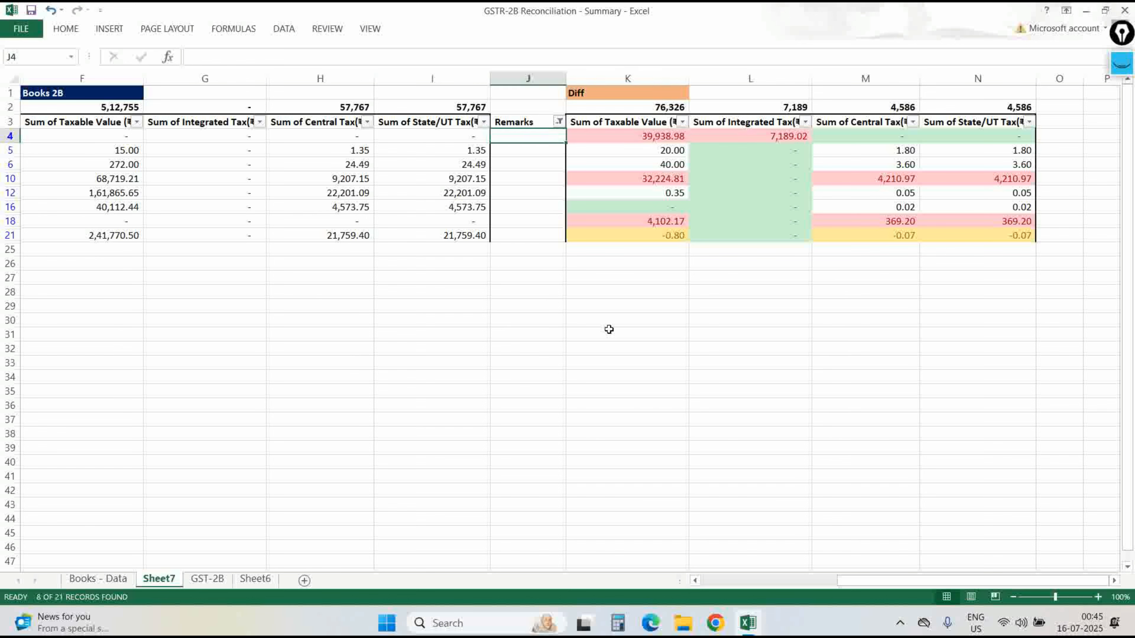
# Filter Sum of Taxable Value by the pink cell colour to leave three rows.
pyautogui.press('Up')
pyautogui.press('Right')
pyautogui.hotkey('alt', 'Down')
pyautogui.press('Down')
pyautogui.press('Down')
pyautogui.press('Down')
pyautogui.press('Right')
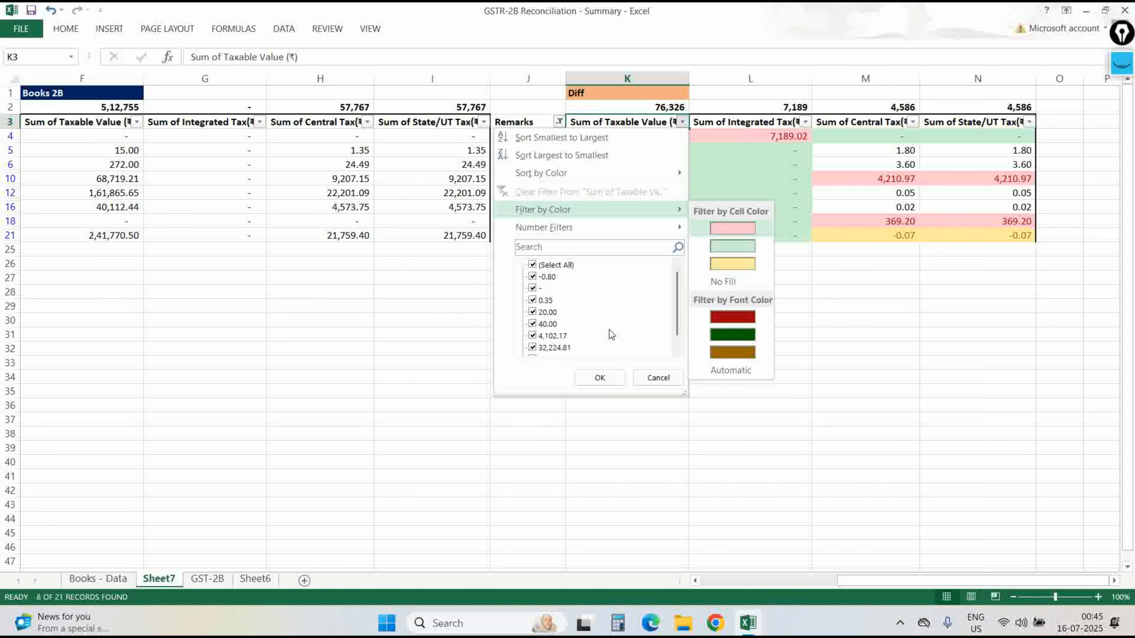
pyautogui.press('Return')
pyautogui.press('Left')
pyautogui.press('Down')
pyautogui.press('Home')
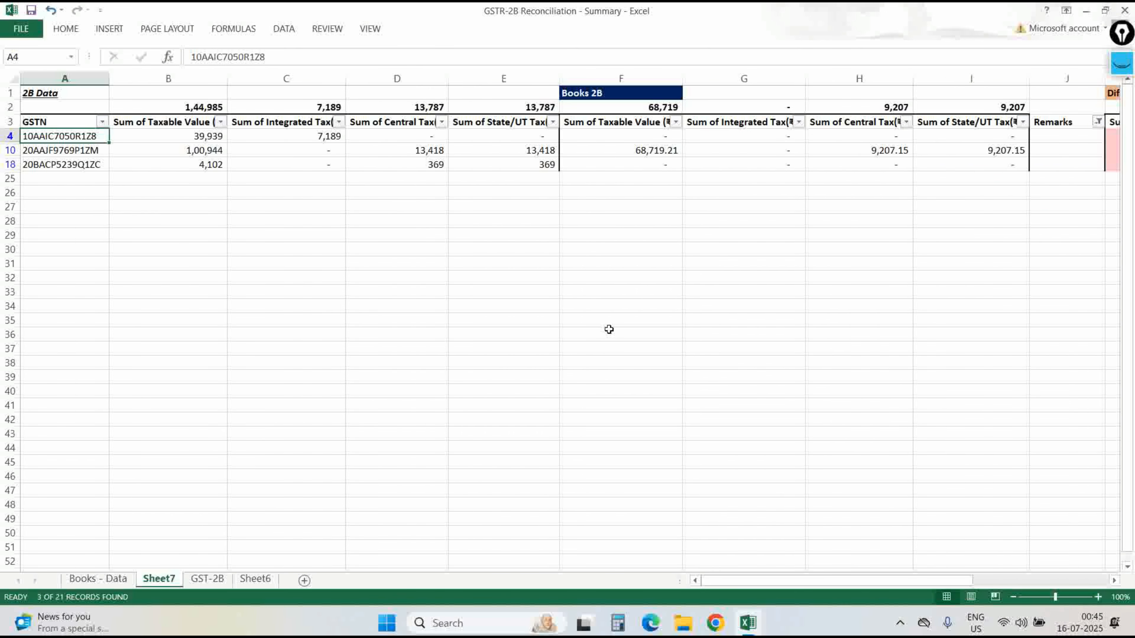
# Inspect row 4's 2B taxable value, integrated tax and lookup formulas.
pyautogui.press('Right')
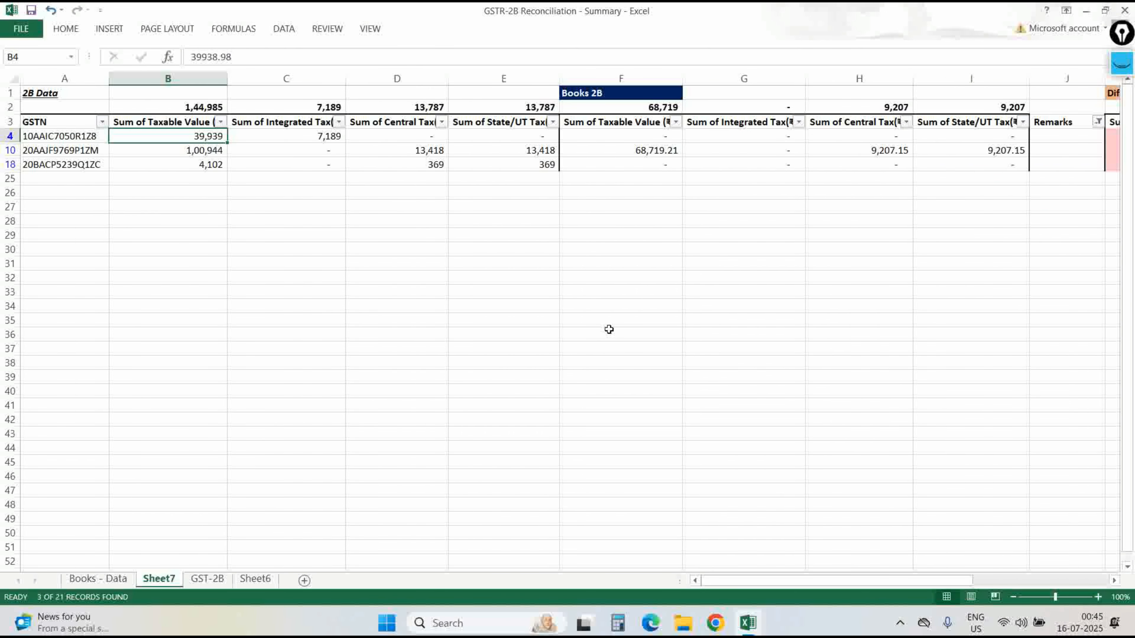
pyautogui.press('Right')
pyautogui.press('Right')
pyautogui.press('Right')
pyautogui.press('Right')
pyautogui.press('Left')
pyautogui.press('Down')
pyautogui.press('Right')
pyautogui.press('Up')
pyautogui.press('Right')
pyautogui.press('Left')
pyautogui.press('Home')
pyautogui.press('Right')
pyautogui.press('Right')
pyautogui.press('Right')
pyautogui.press('Right')
pyautogui.press('Right')
pyautogui.press('Right')
pyautogui.press('Down')
# Compare the differences across rows 18, 4 and 10.
pyautogui.press('Right')
pyautogui.press('Right')
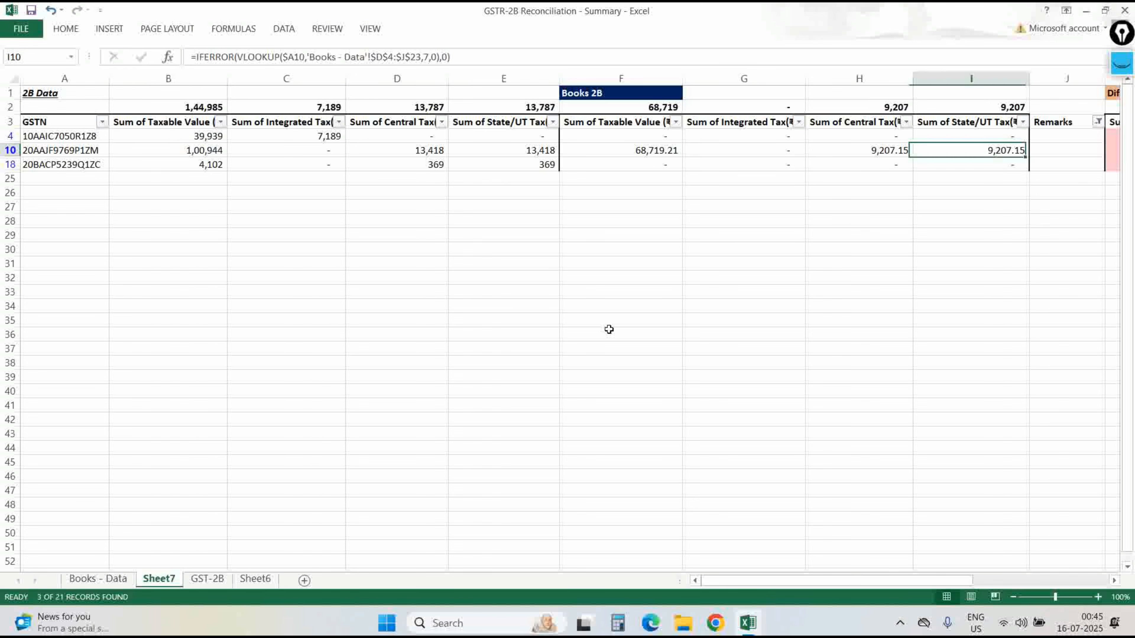
pyautogui.press('Right')
pyautogui.press('Right')
pyautogui.press('Right')
pyautogui.press('Home')
pyautogui.press('Down')
pyautogui.press('Right')
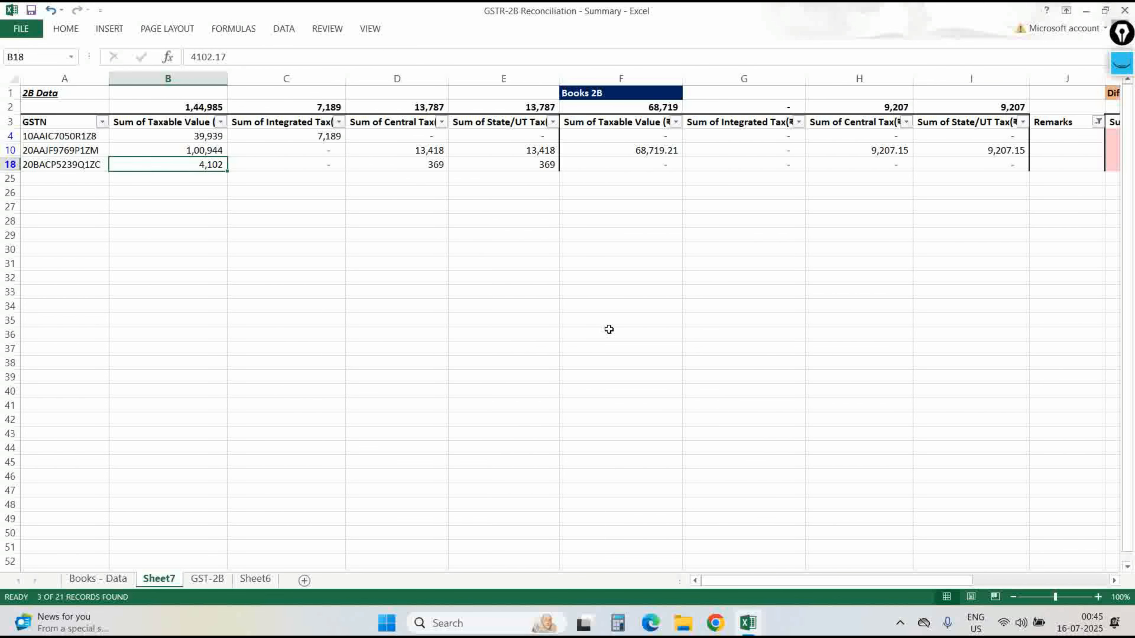
pyautogui.press('Up')
pyautogui.press('Up')
pyautogui.press('Right')
pyautogui.press('Right')
pyautogui.press('Right')
pyautogui.press('Right')
pyautogui.press('Right')
pyautogui.press('Right')
pyautogui.press('Right')
pyautogui.press('Right')
pyautogui.press('Right')
pyautogui.press('Down')
pyautogui.press('Left')
pyautogui.press('Left')
pyautogui.press('Left')
pyautogui.press('Left')
pyautogui.press('Home')
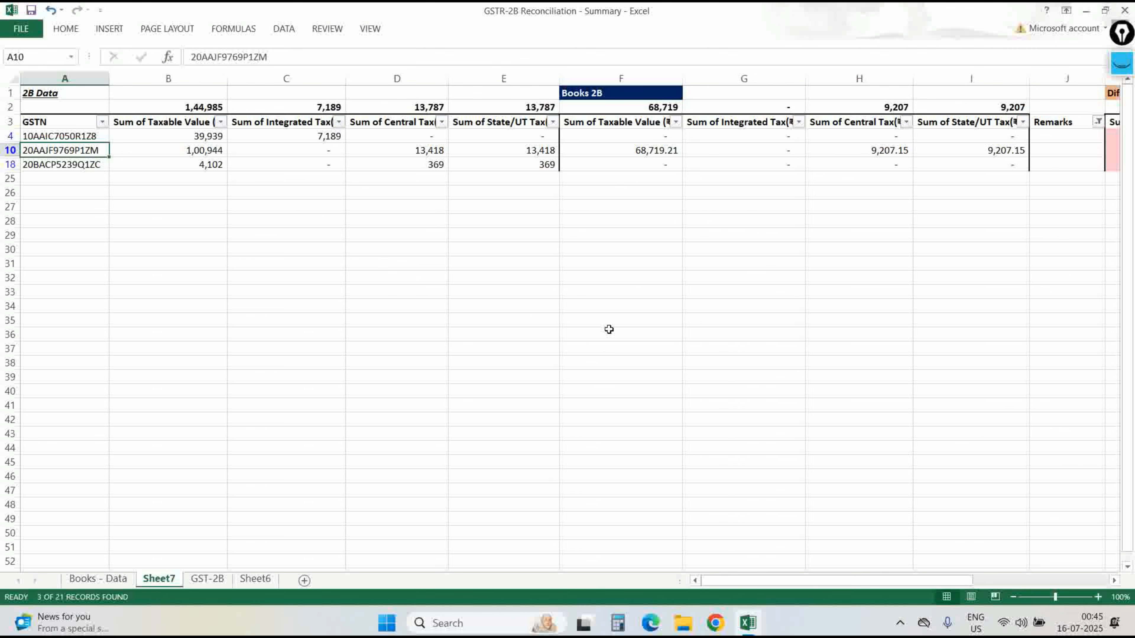
pyautogui.press('Right')
pyautogui.press('Left')
# Check row 10's 2B tax values, lookups and taxable difference, ending on its Remarks cell.
pyautogui.press('Right')
pyautogui.press('Right')
pyautogui.press('Right')
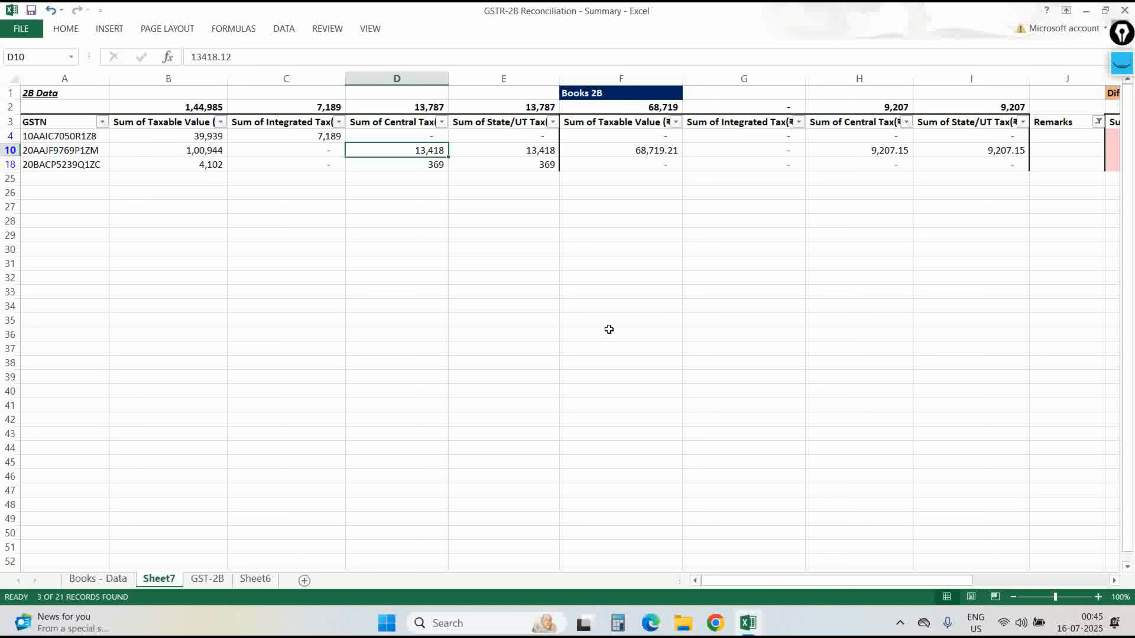
pyautogui.press('Right')
pyautogui.press('Right')
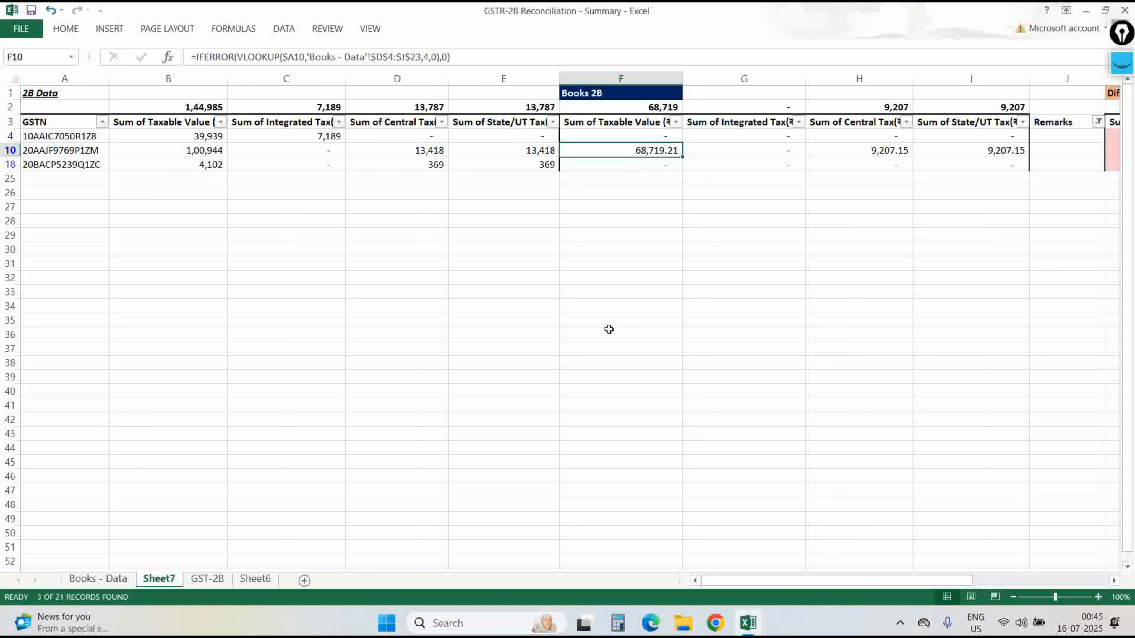
pyautogui.press('Right')
pyautogui.press('Left')
pyautogui.press('Right')
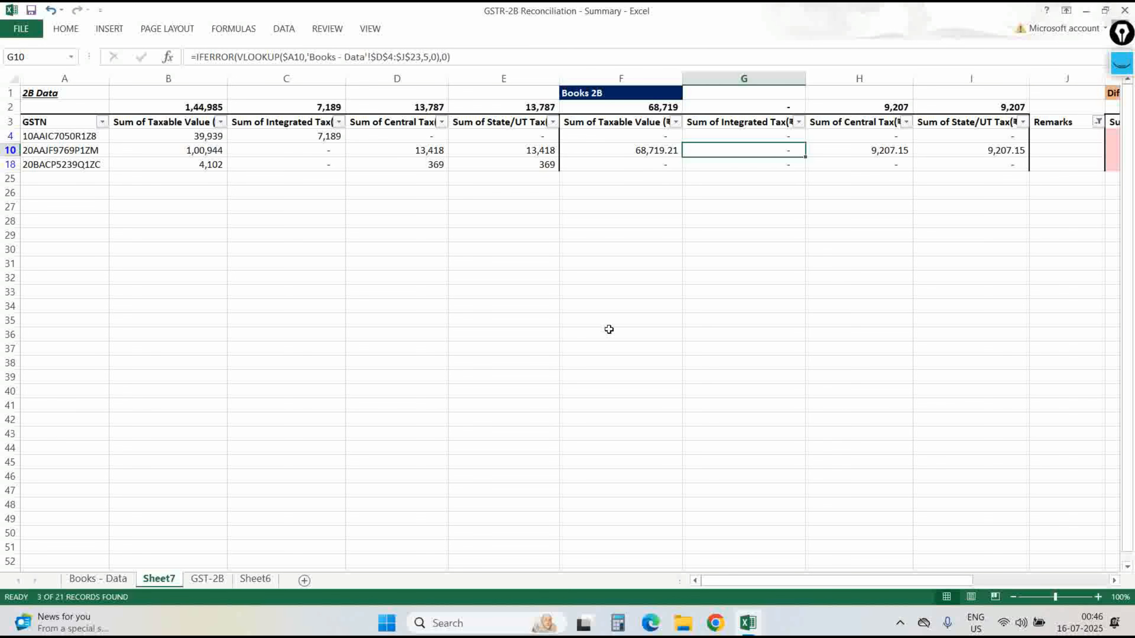
pyautogui.press('Right')
pyautogui.press('Right')
pyautogui.press('Right')
pyautogui.press('Right')
pyautogui.press('Right')
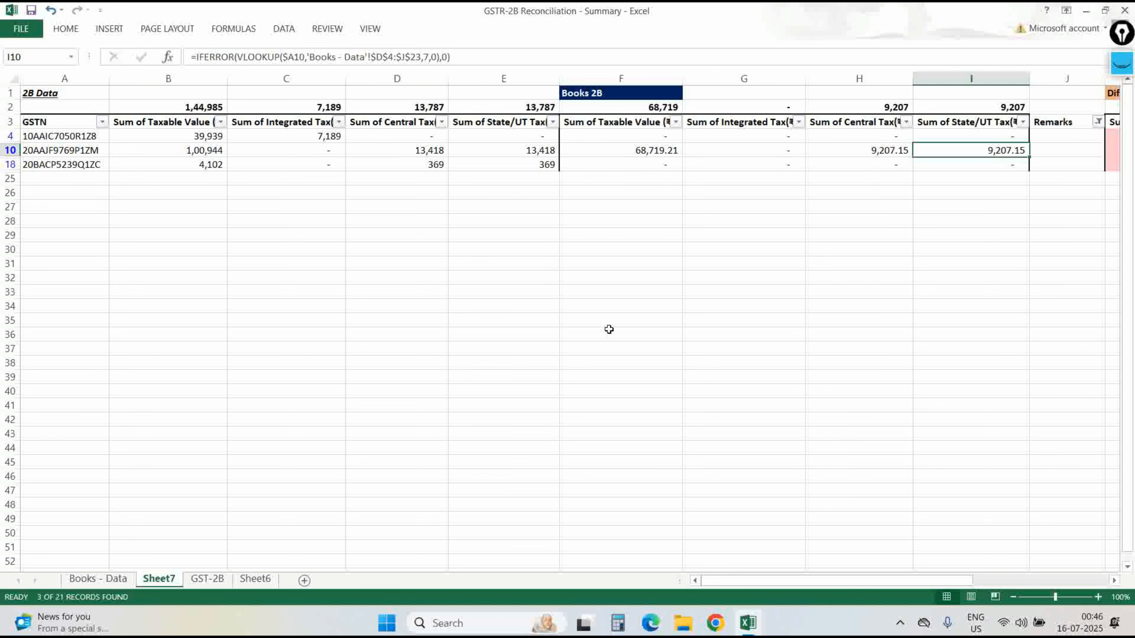
pyautogui.press('Left')
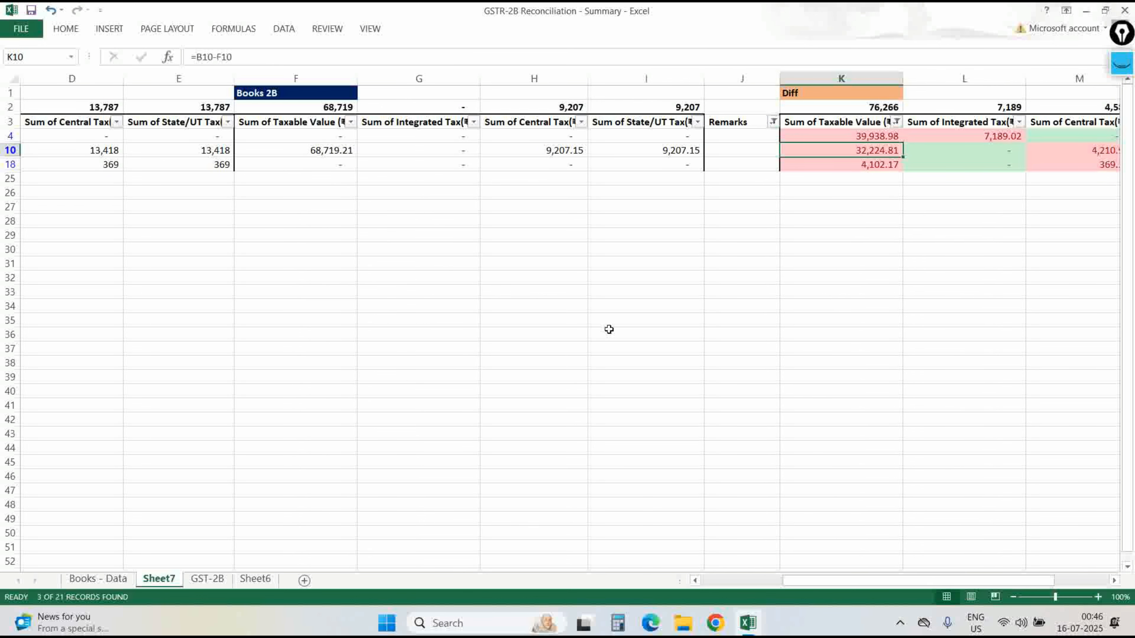
pyautogui.press('Right')
pyautogui.press('Left')
pyautogui.press('Left')
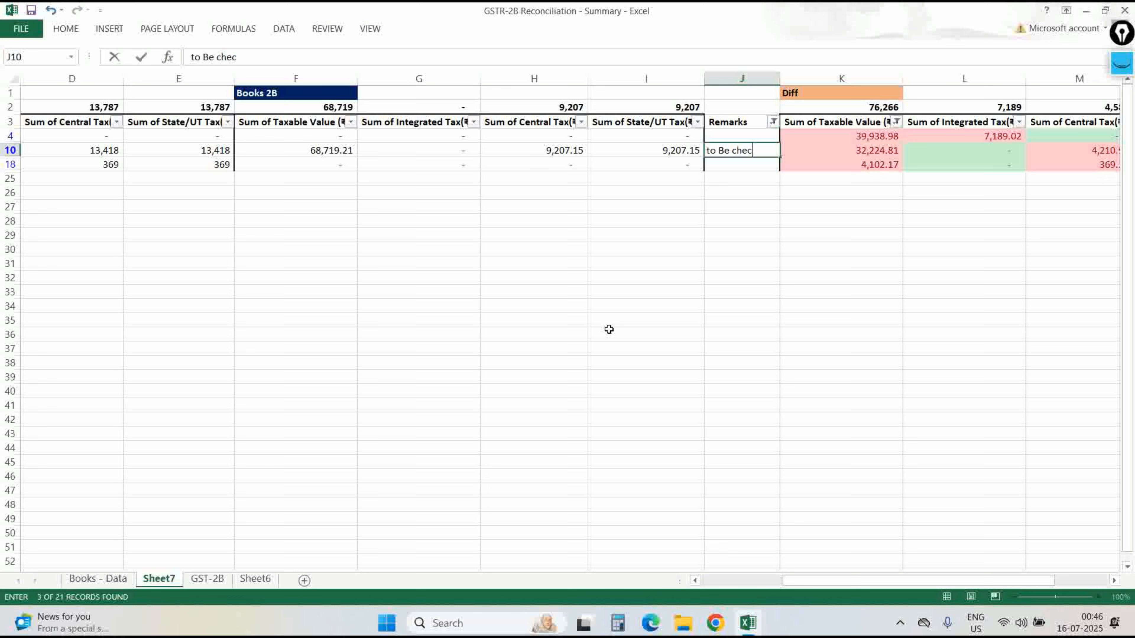
# Enter 'to Be check' in J10 and 'Not in Books' for rows 4 and 18.
pyautogui.write('to Be check')
pyautogui.press('Return')
pyautogui.press('Up')
pyautogui.press('Up')
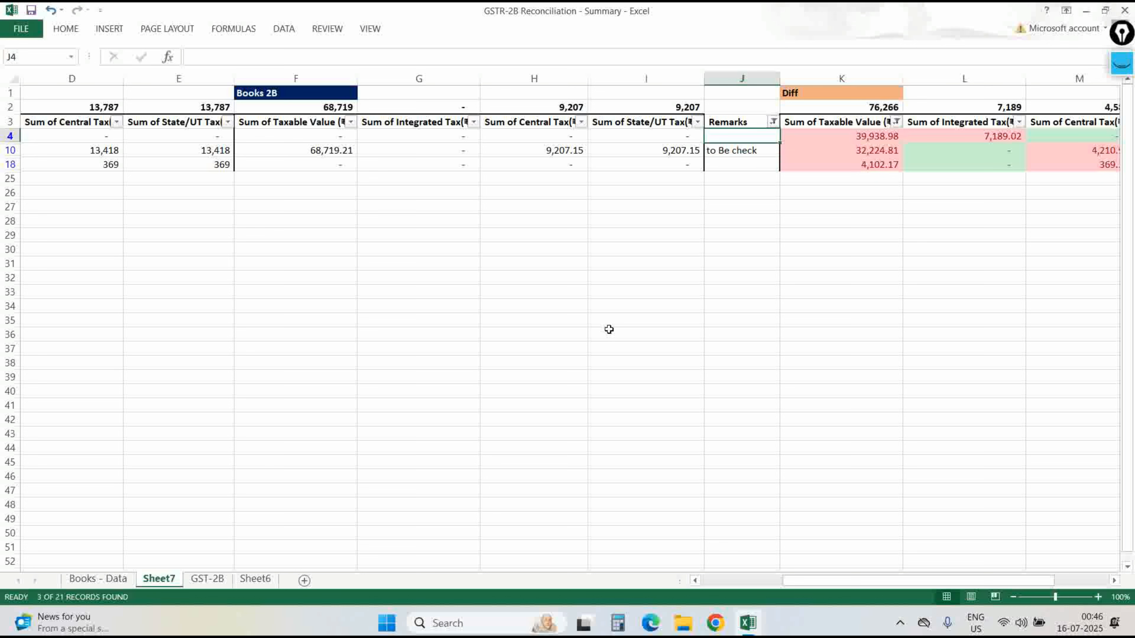
pyautogui.write('Not in Books')
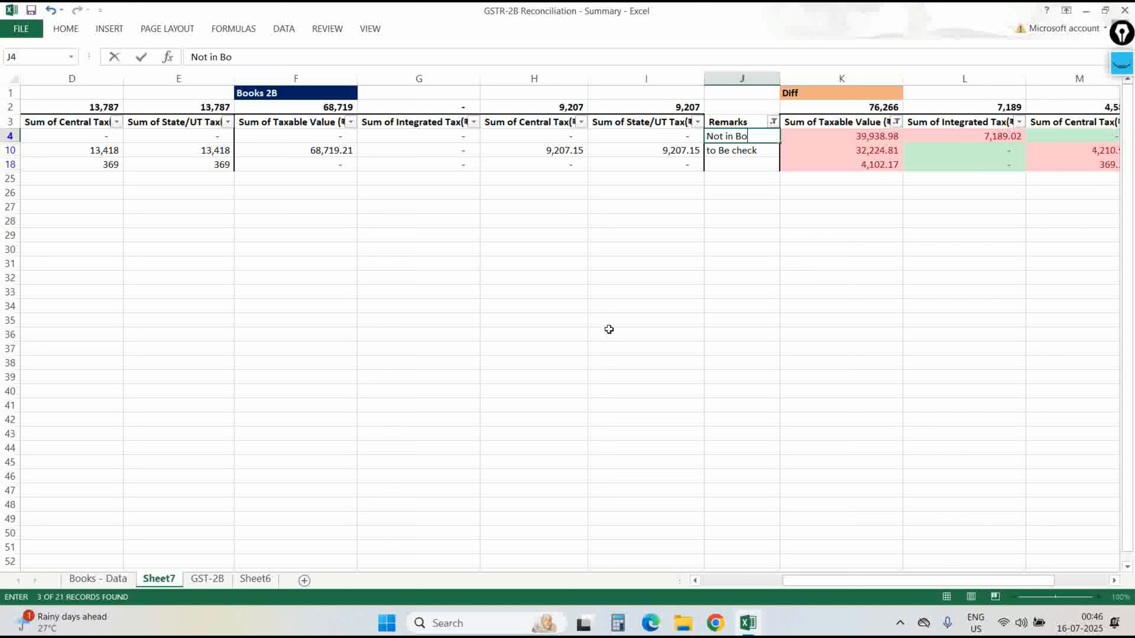
pyautogui.press('Return')
pyautogui.press('Up')
pyautogui.hotkey('ctrl', 'c')
pyautogui.press('Down')
pyautogui.press('Down')
pyautogui.press('Return')
# Clear all table filters so every row shows again.
pyautogui.press('Up')
pyautogui.press('Up')
pyautogui.press('Up')
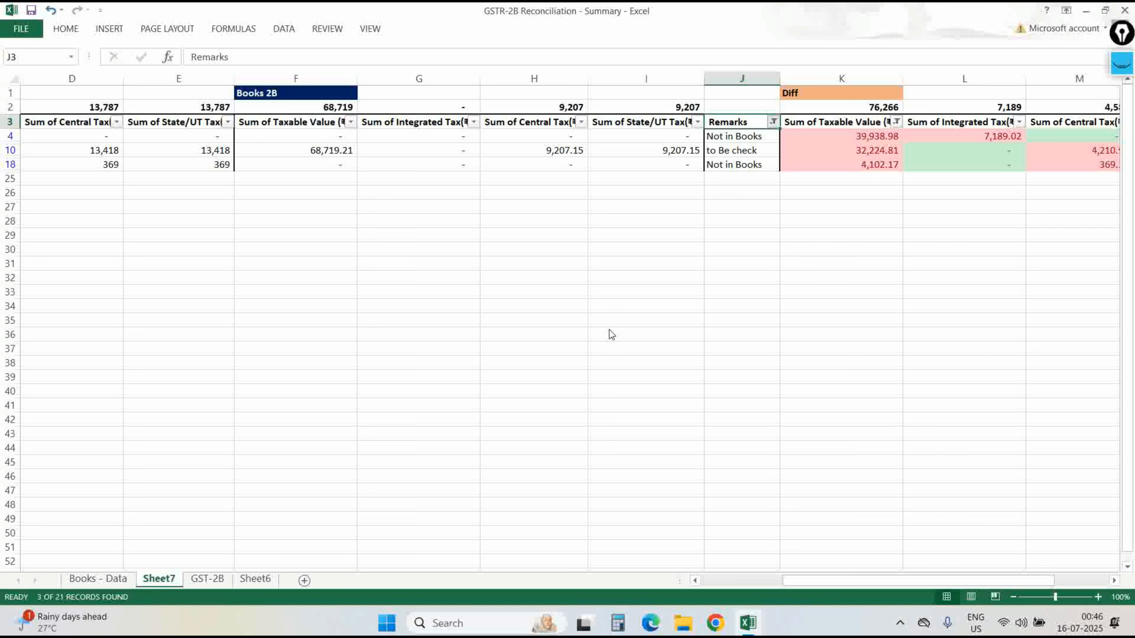
pyautogui.hotkey('alt', 'Down')
pyautogui.press('Down')
pyautogui.press('Down')
pyautogui.press('Escape')
pyautogui.press('Right')
pyautogui.hotkey('alt', 'a')
pyautogui.press('Escape')
pyautogui.hotkey('alt', 'a')
pyautogui.press('Left')
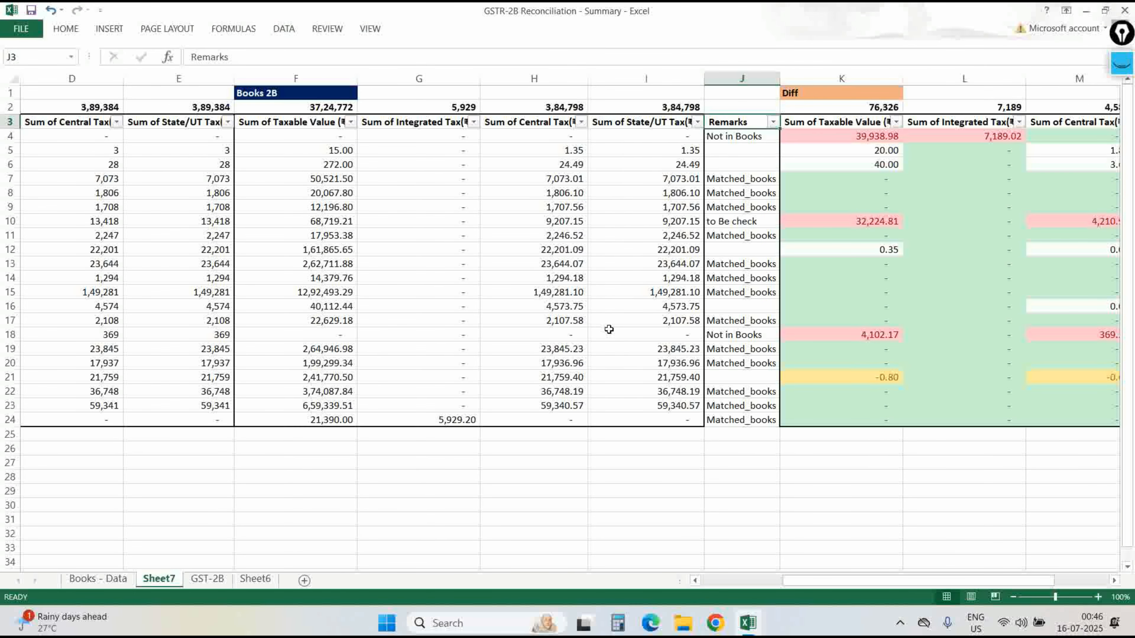
pyautogui.hotkey('ctrl', 'z')
pyautogui.press('alt')
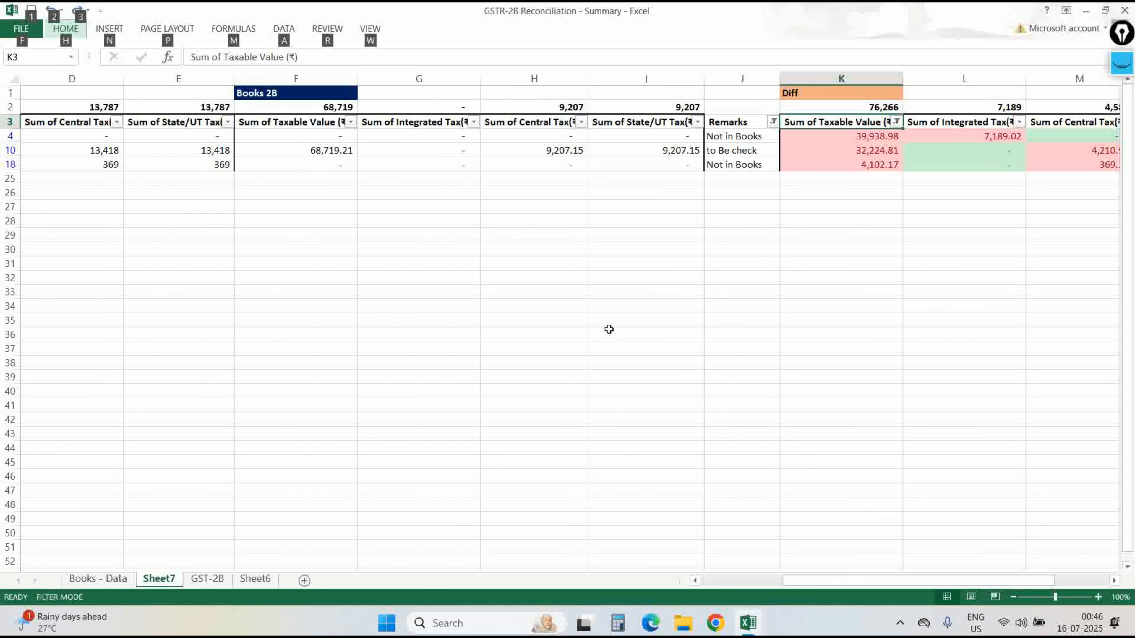
pyautogui.press('a')
pyautogui.press('c')
# Filter Remarks to show only rows with blank remarks.
pyautogui.press('Left')
pyautogui.hotkey('alt', 'Down')
pyautogui.press('Down')
pyautogui.press('Down')
pyautogui.press('Down')
pyautogui.press('Down')
pyautogui.press('Down')
pyautogui.press('Down')
pyautogui.press('Down')
pyautogui.press('Down')
pyautogui.press('Down')
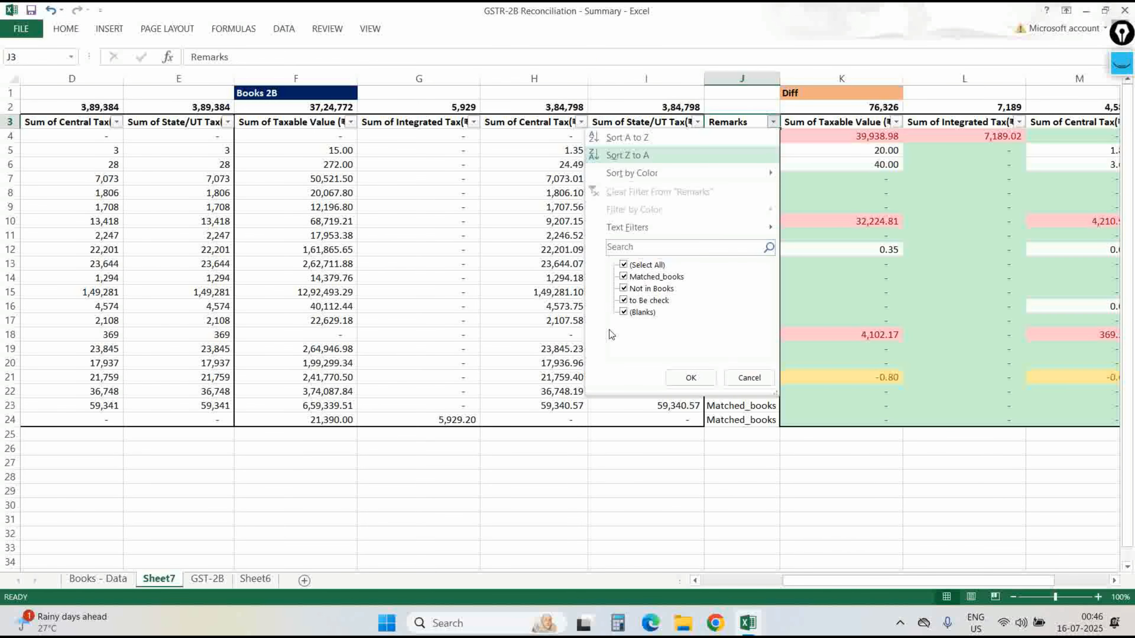
pyautogui.press('space')
pyautogui.press('Down')
pyautogui.press('space')
pyautogui.press('Down')
pyautogui.press('space')
pyautogui.press('Return')
pyautogui.press('Down')
pyautogui.press('Right')
pyautogui.press('Right')
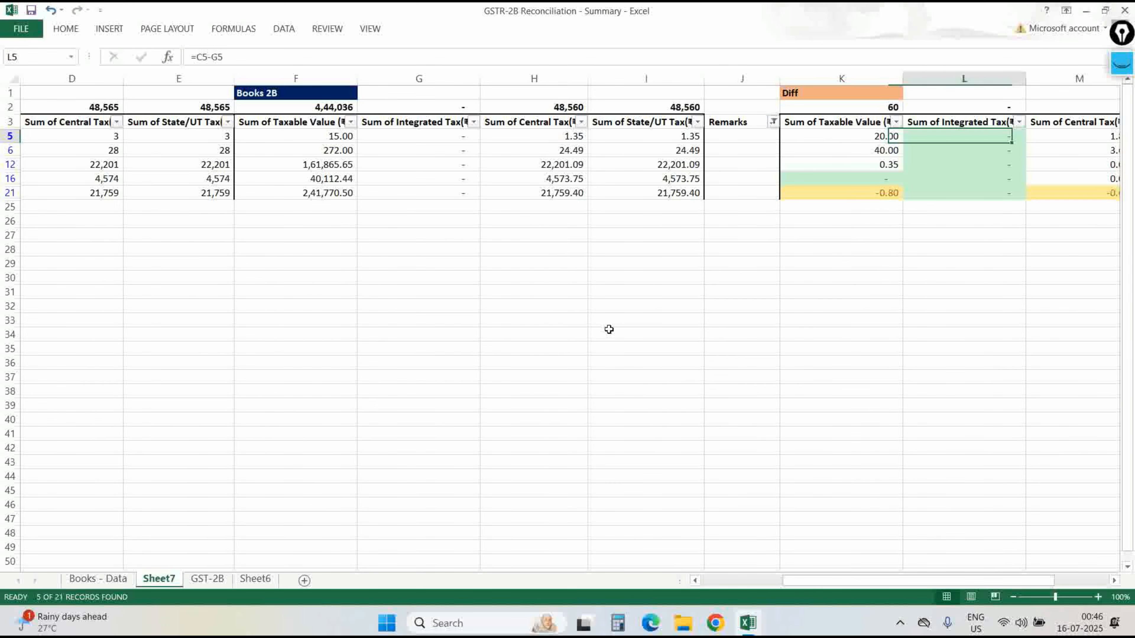
pyautogui.press('Left')
pyautogui.press('Left')
pyautogui.press('Left')
pyautogui.press('Left')
pyautogui.press('Left')
pyautogui.press('Left')
pyautogui.press('Left')
pyautogui.press('Left')
pyautogui.press('Left')
pyautogui.press('Left')
pyautogui.press('Left')
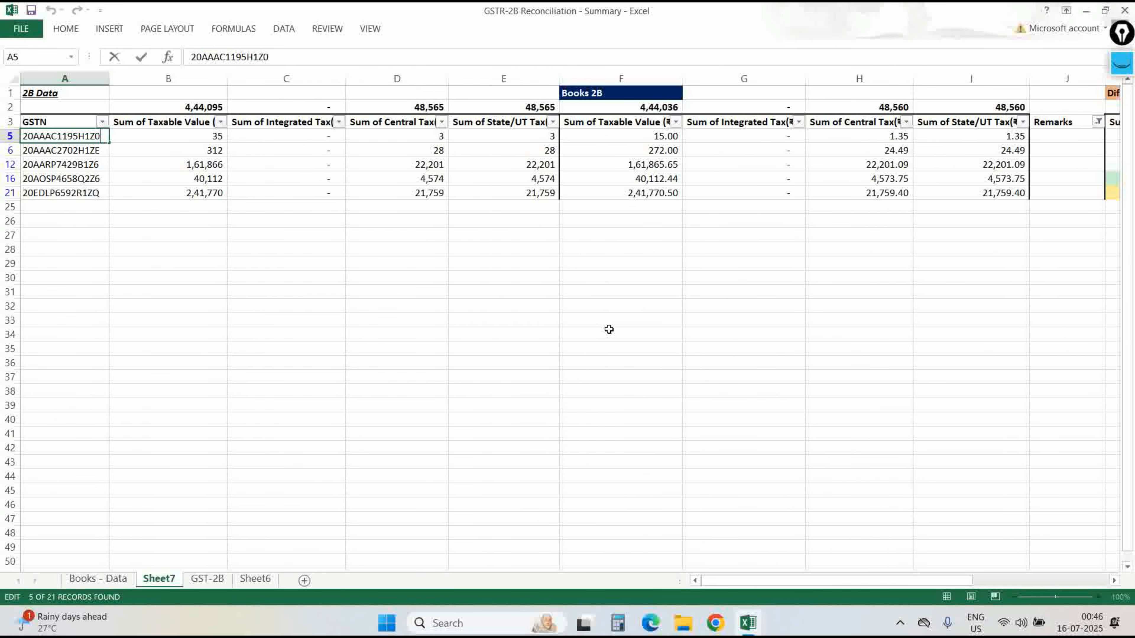
# Switch to the GST-2B sheet and open its New GSTN filter.
pyautogui.press('Right')
pyautogui.hotkey('ctrl', 'pagedown')
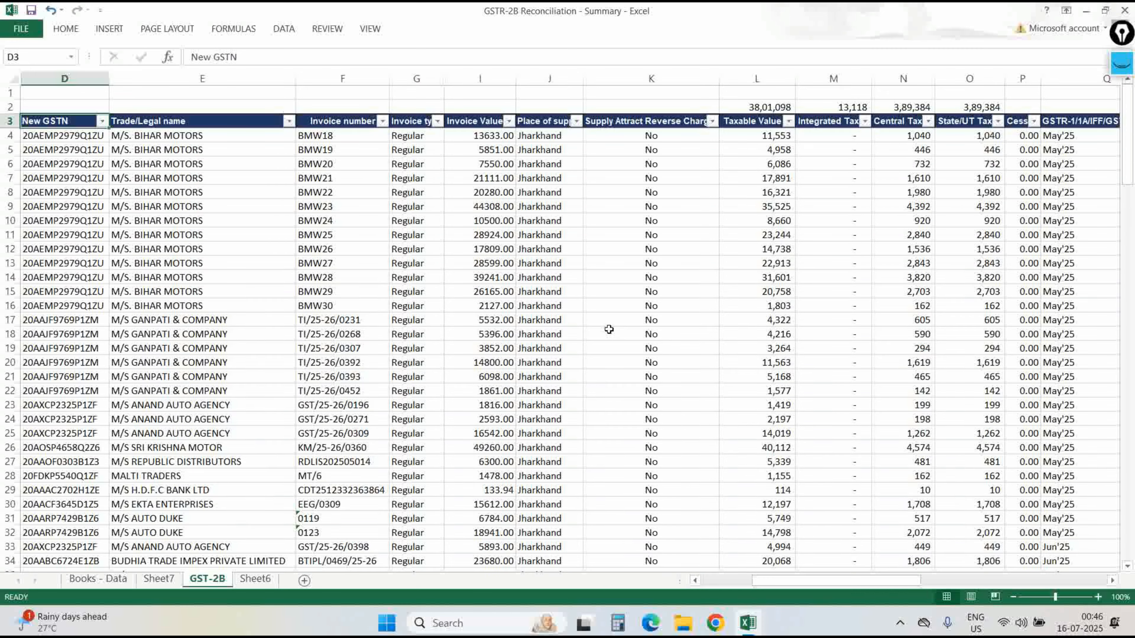
pyautogui.hotkey('alt', 'Down')
pyautogui.press('Down')
pyautogui.press('Down')
pyautogui.press('Down')
# Filter the GST-2B New GSTN column to the next blank-remark GSTIN copied from Sheet7.
pyautogui.press('Down')
pyautogui.press('Return')
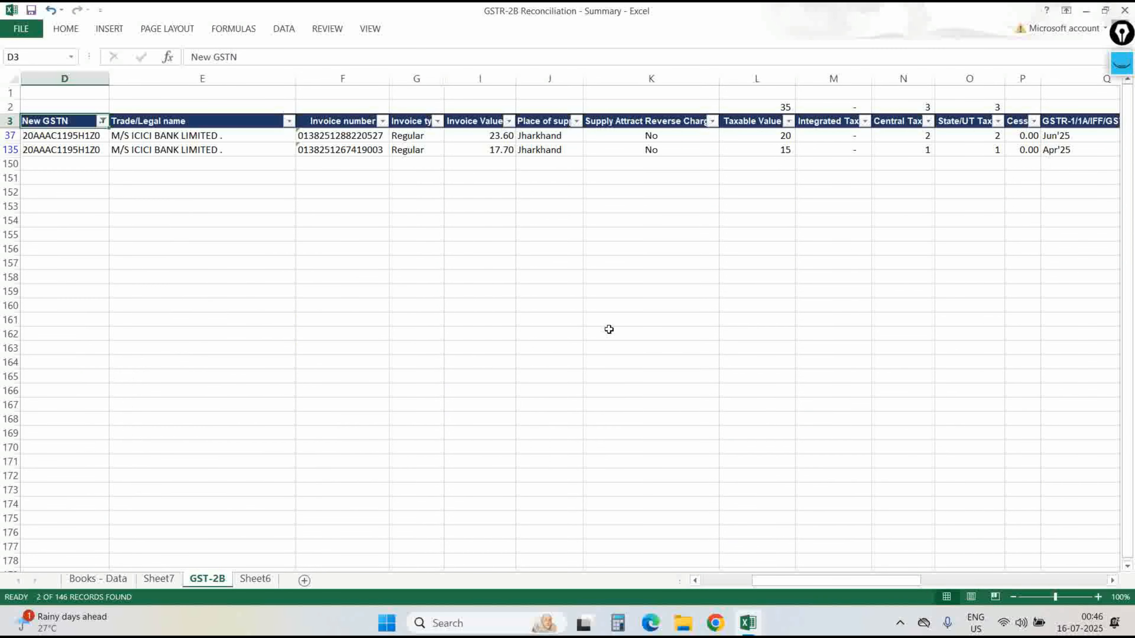
pyautogui.hotkey('ctrl', 'pageup')
pyautogui.press('Left')
pyautogui.press('Down')
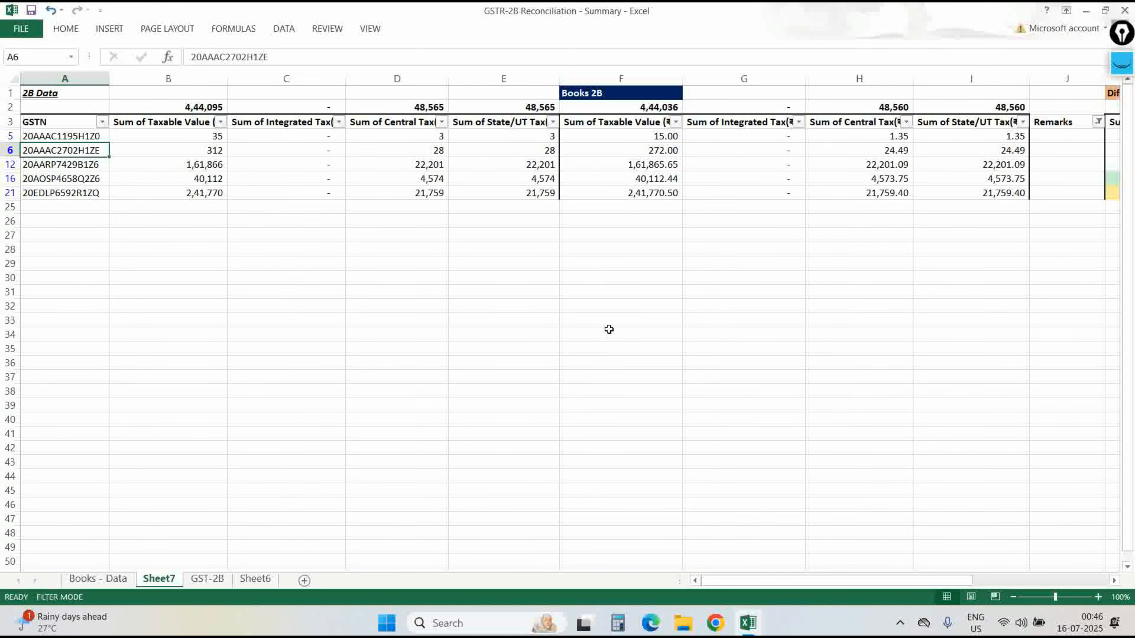
pyautogui.hotkey('ctrl', 'c')
pyautogui.press('Right')
pyautogui.hotkey('ctrl', 'pagedown')
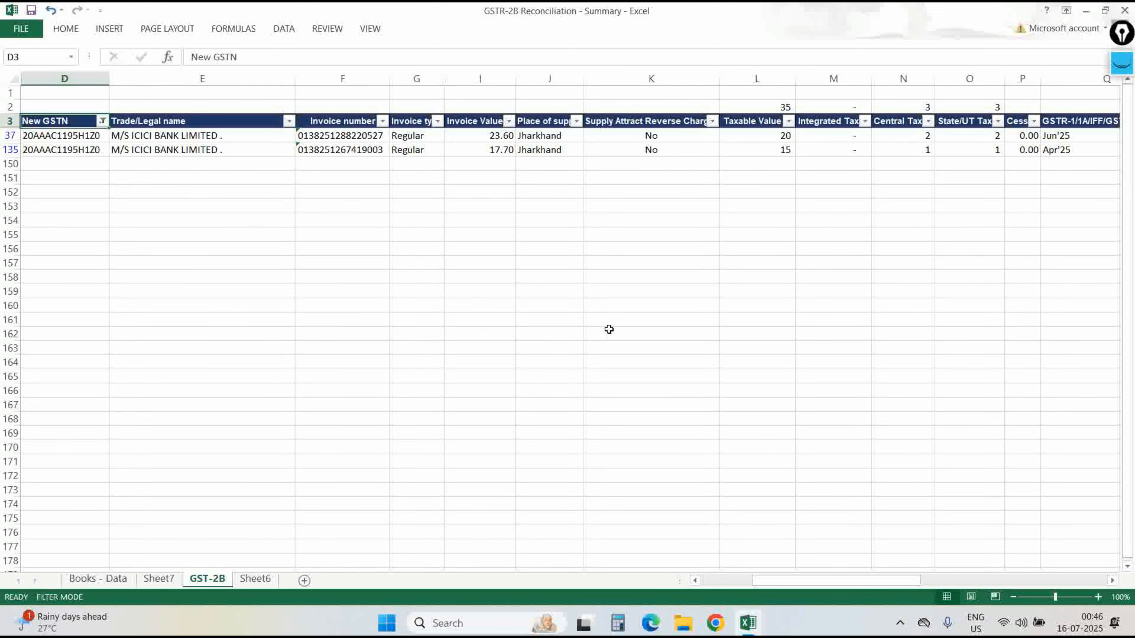
pyautogui.hotkey('alt', 'Down')
pyautogui.press('Down')
pyautogui.press('Down')
pyautogui.press('Down')
pyautogui.press('Down')
pyautogui.press('Down')
pyautogui.press('Down')
pyautogui.press('Down')
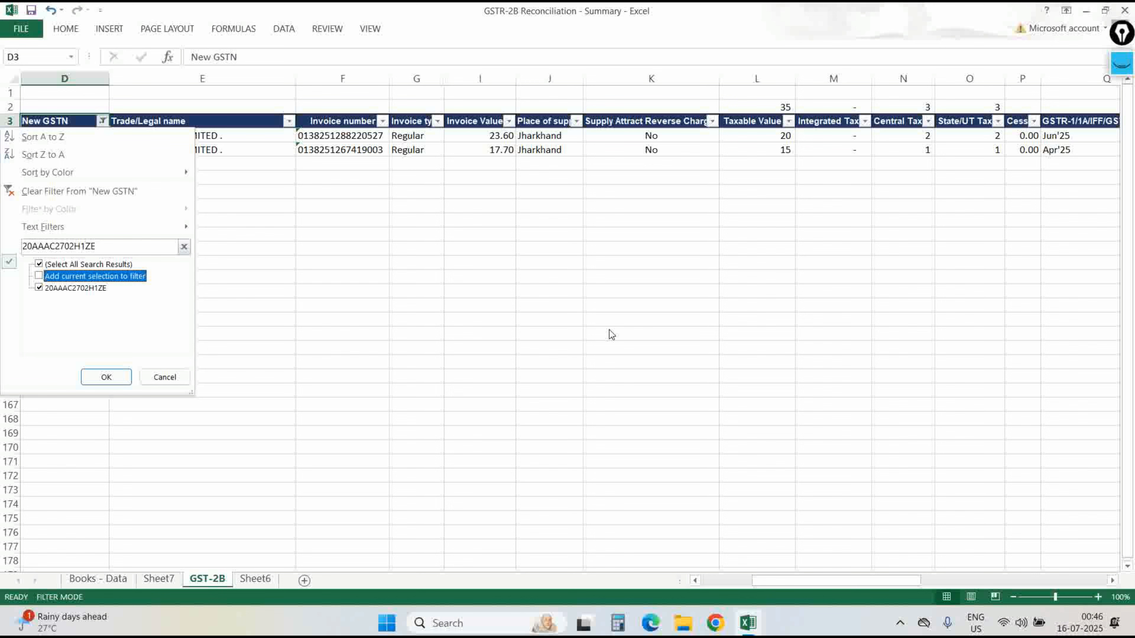
pyautogui.press('space')
pyautogui.press('Return')
pyautogui.press('Down')
pyautogui.press('Down')
pyautogui.press('Right')
# On Sheet7, fill Ignore into every visible Remarks cell starting from J5.
pyautogui.hotkey('ctrl', 'pageup')
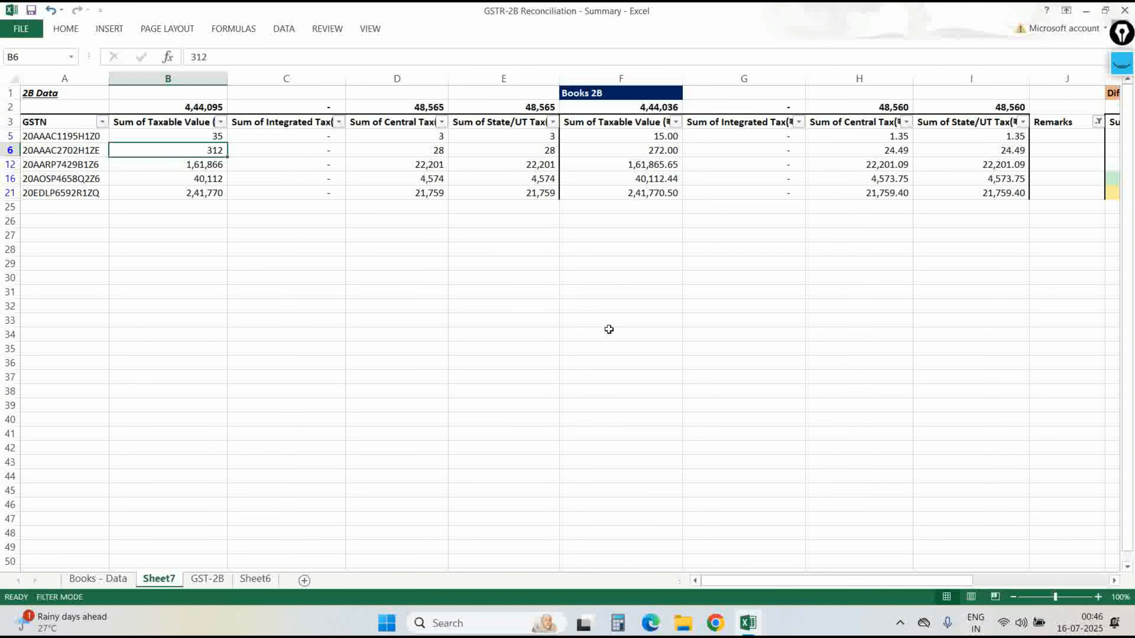
pyautogui.hotkey('ctrl', 'Right')
pyautogui.press('Right')
pyautogui.press('Right')
pyautogui.press('Left')
pyautogui.press('Up')
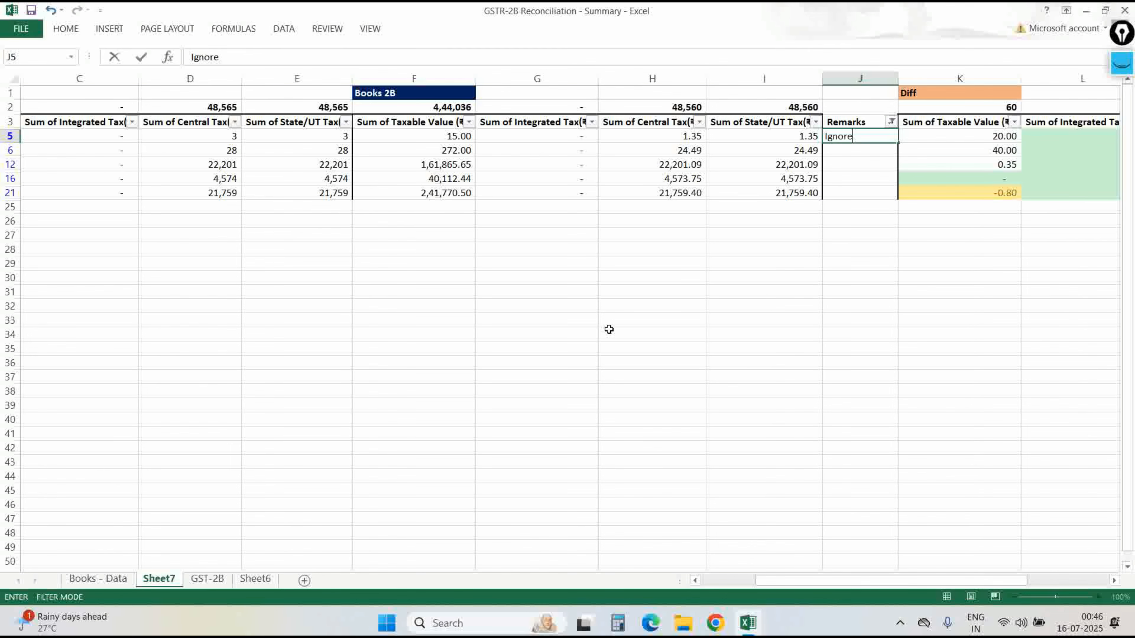
pyautogui.press('Return')
pyautogui.press('Up')
pyautogui.hotkey('ctrl', 'c')
pyautogui.press('Left')
pyautogui.hotkey('ctrl', 'Down')
pyautogui.press('Right')
pyautogui.hotkey('ctrl', 'shift', 'Up')
pyautogui.press('Return')
pyautogui.press('Right')
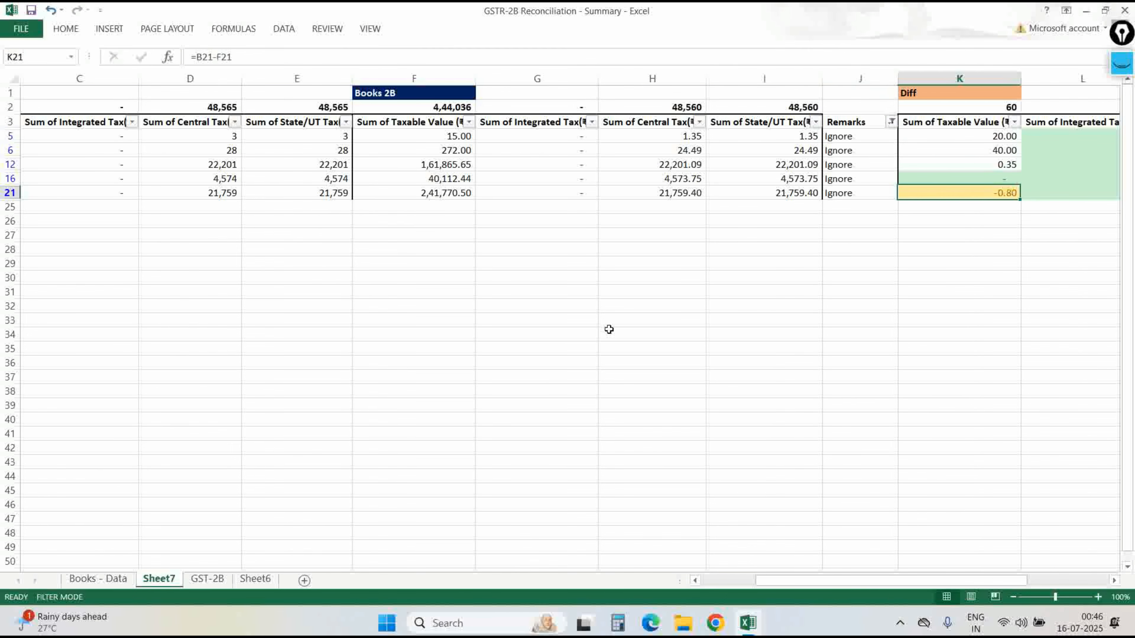
# Change J5 to Ignore_Matched and copy it into the other visible Remarks cells.
pyautogui.press('Left')
pyautogui.hotkey('ctrl', 'Up')
pyautogui.hotkey('alt', 'a')
pyautogui.press('c')
pyautogui.hotkey('ctrl', 'z')
pyautogui.press('Down')
pyautogui.press('F2')
pyautogui.write('_Matched')
pyautogui.press('Return')
pyautogui.press('Up')
pyautogui.hotkey('ctrl', 'c')
pyautogui.hotkey('ctrl', 'shift', 'Down')
pyautogui.press('Return')
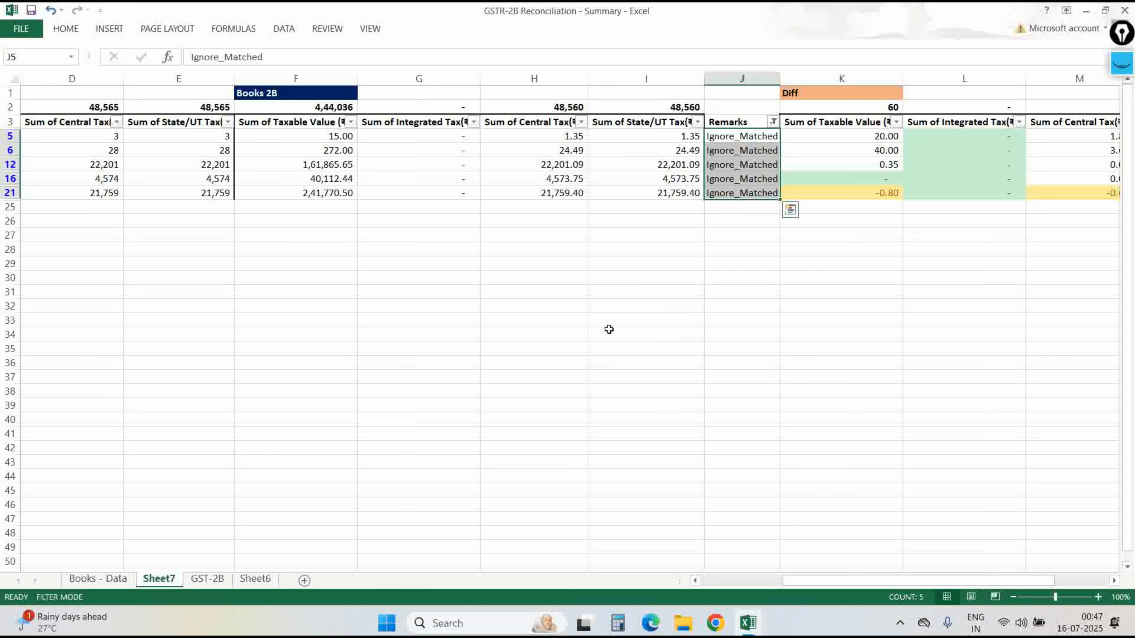
pyautogui.press('Down')
pyautogui.press('Down')
pyautogui.press('Down')
# Check row 16's differences and set J16 to Matched_books.
pyautogui.hotkey('alt', 'Down')
pyautogui.press('Down')
pyautogui.press('Down')
pyautogui.press('Down')
pyautogui.press('Down')
pyautogui.press('Up')
pyautogui.press('Up')
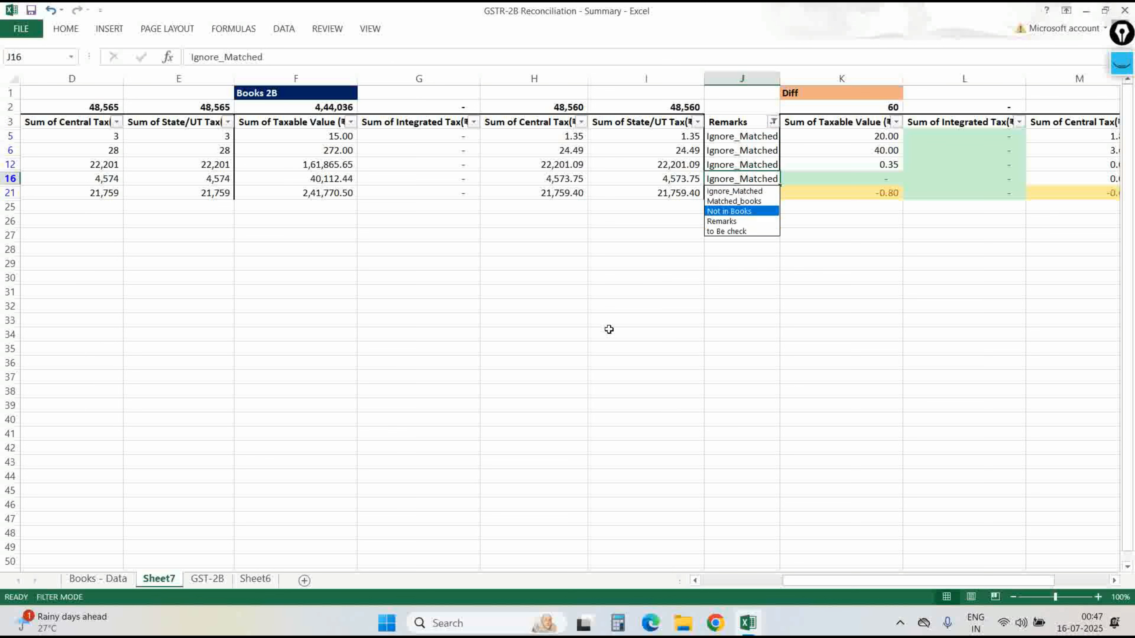
pyautogui.press('Escape')
pyautogui.press('Right')
pyautogui.press('Right')
pyautogui.press('Right')
pyautogui.press('Right')
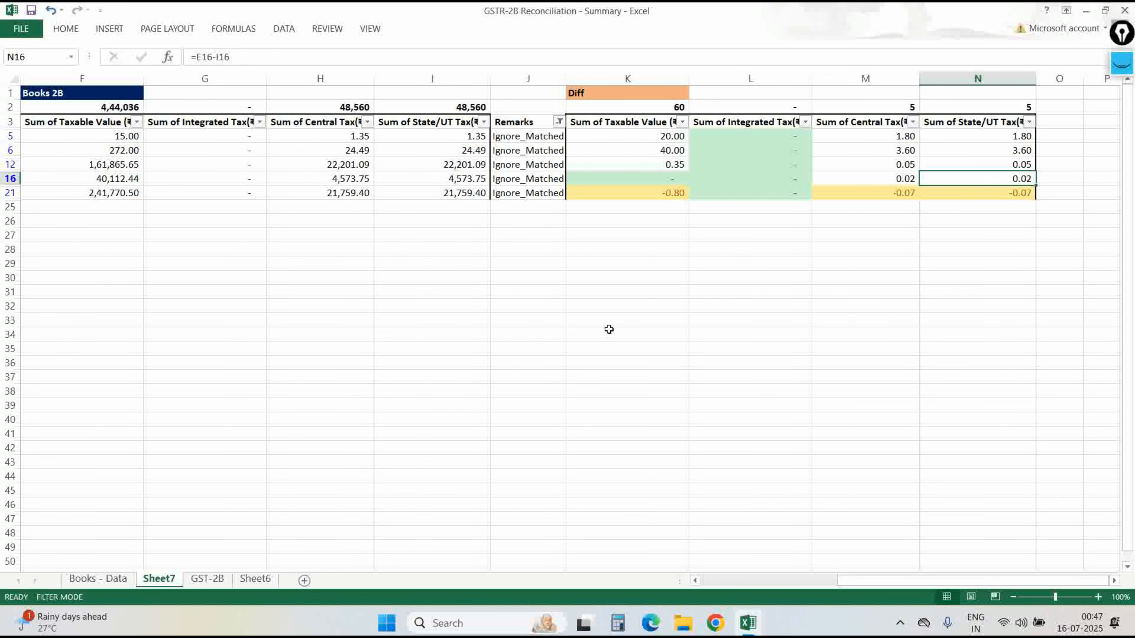
pyautogui.press('Left')
pyautogui.press('Left')
pyautogui.press('Left')
pyautogui.press('Left')
pyautogui.hotkey('alt', 'Down')
pyautogui.press('Down')
pyautogui.press('Down')
pyautogui.press('Return')
pyautogui.hotkey('ctrl', 'Up')
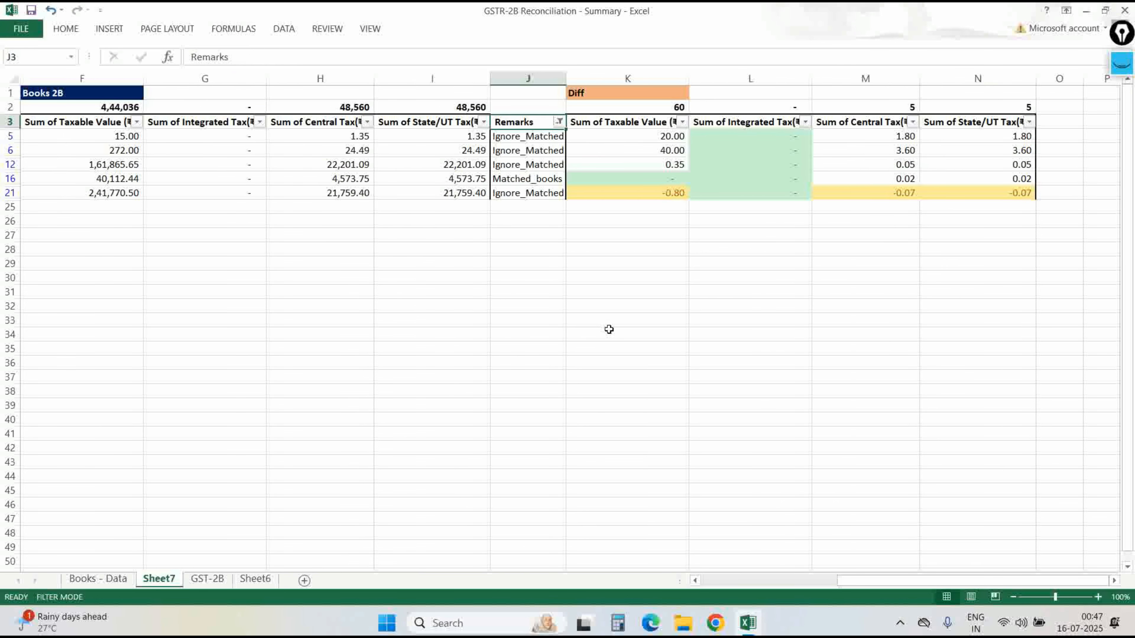
# Set J21 to Matched_books from its Remarks dropdown.
pyautogui.press('Down')
pyautogui.hotkey('ctrl', 'Down')
pyautogui.hotkey('alt', 'Down')
pyautogui.press('Down')
pyautogui.press('Return')
pyautogui.hotkey('ctrl', 'Up')
# Set J12 to Matched_books and clear the Remarks filter to show all rows.
pyautogui.press('Down')
pyautogui.press('Down')
pyautogui.press('Down')
pyautogui.hotkey('alt', 'Down')
pyautogui.press('Down')
pyautogui.press('Down')
pyautogui.press('Return')
pyautogui.hotkey('ctrl', 'Up')
pyautogui.hotkey('alt', 'Down')
pyautogui.press('Down')
pyautogui.press('Down')
pyautogui.press('Down')
pyautogui.press('Down')
pyautogui.press('space')
pyautogui.press('Return')
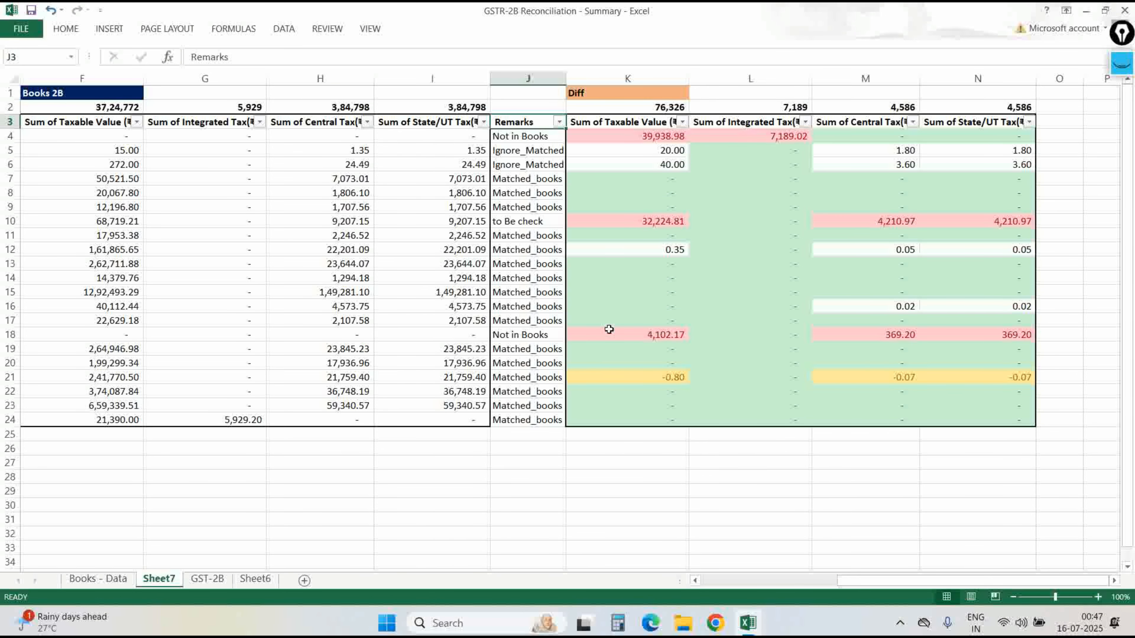
# Rename Sheet7 to GSTR-2B reco.
pyautogui.hotkey('alt', 'h')
pyautogui.write('orGSTR')
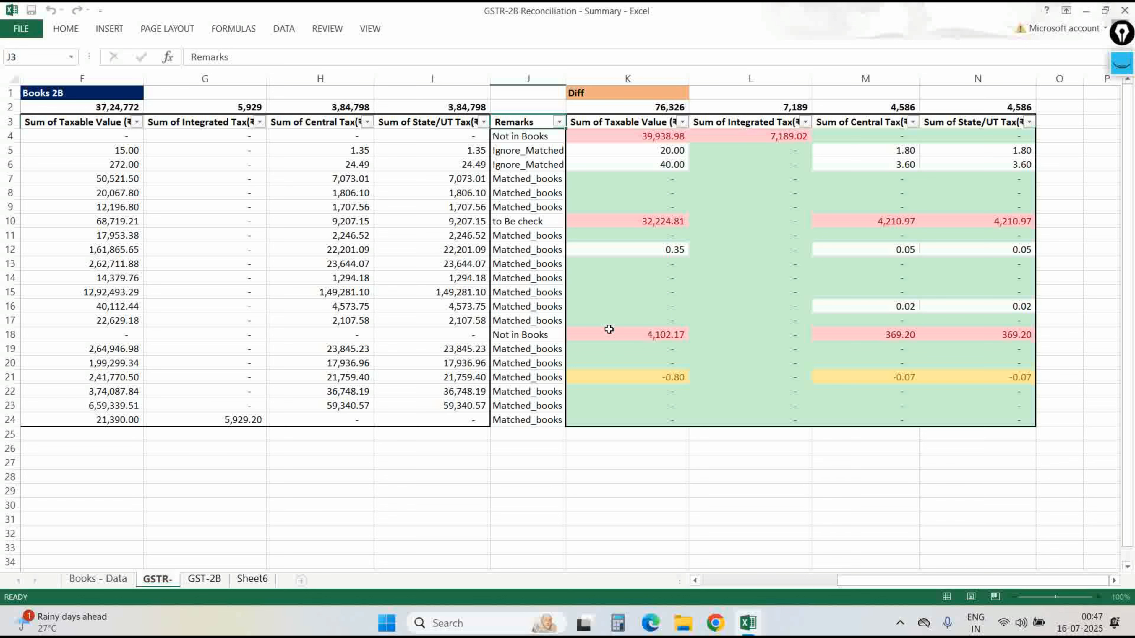
pyautogui.write('-2B reco')
pyautogui.press('Return')
# On Books - Data, hide the Cess column K and the Voucher column F.
pyautogui.hotkey('ctrl', 'pageup')
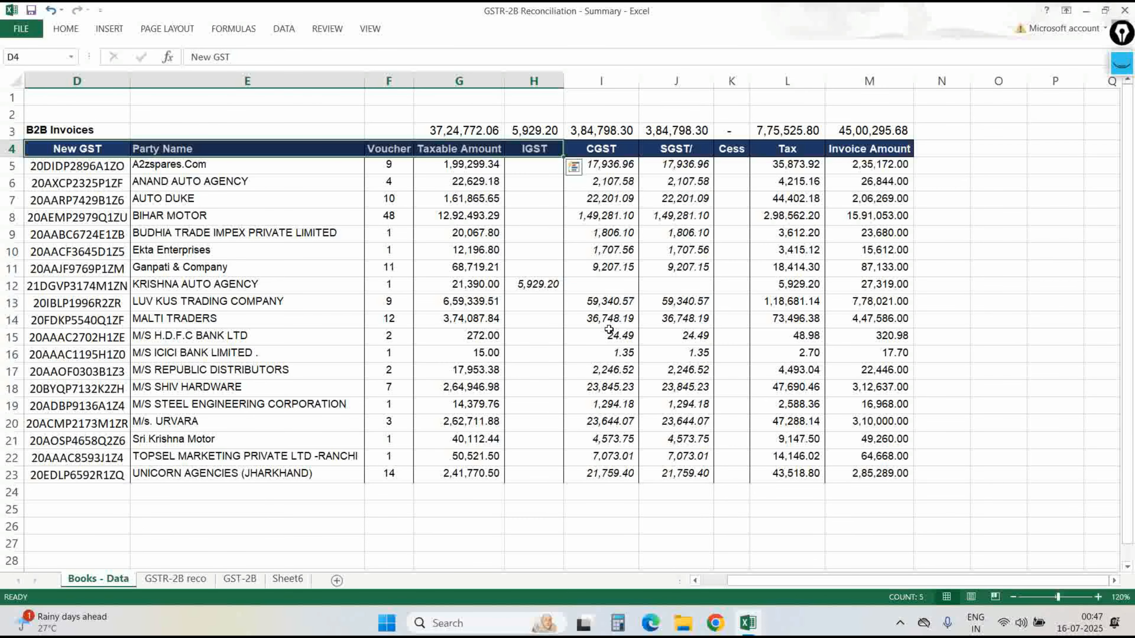
pyautogui.press('Right')
pyautogui.press('Right')
pyautogui.press('Right')
pyautogui.press('Right')
pyautogui.press('Right')
pyautogui.press('Right')
pyautogui.press('Right')
pyautogui.hotkey('ctrl', 'space')
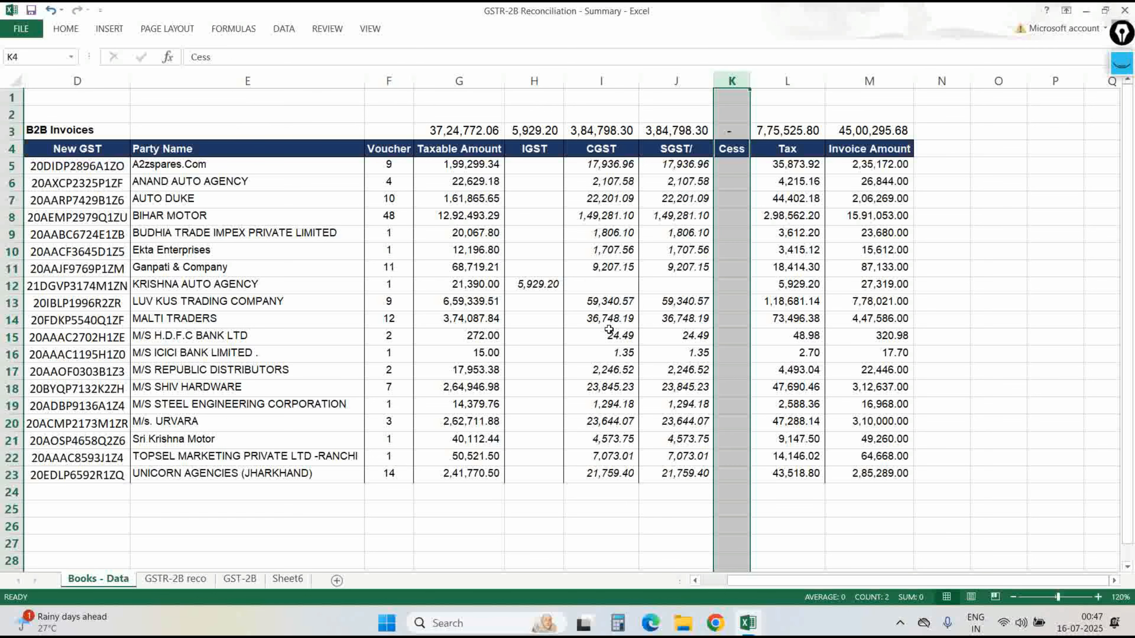
pyautogui.hotkey('ctrl', '0')
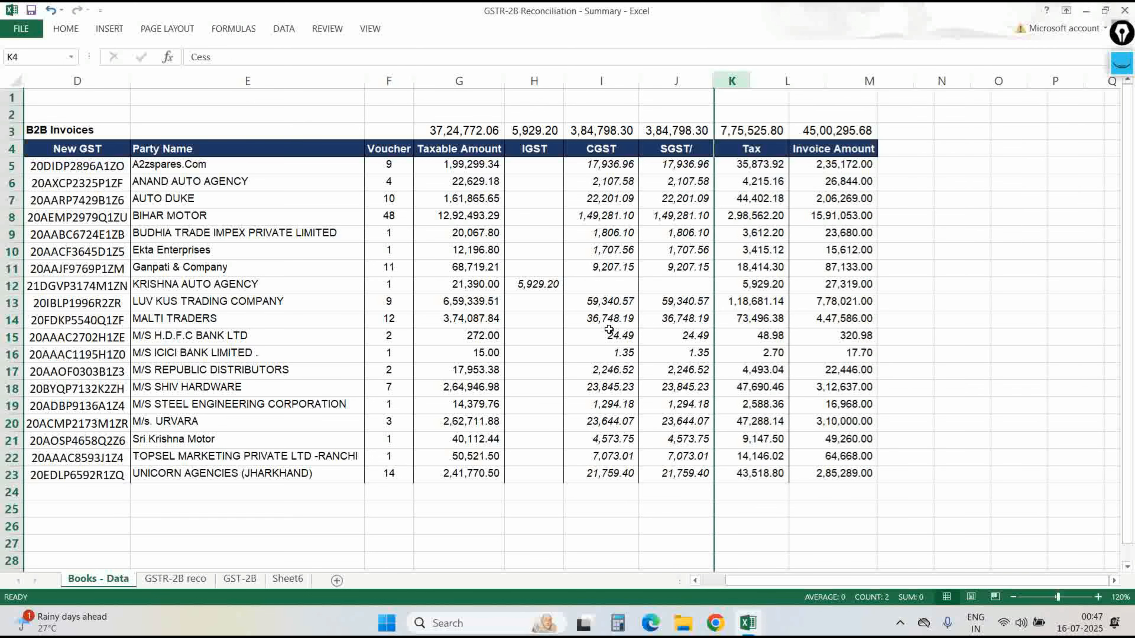
pyautogui.press('Left')
pyautogui.press('Left')
pyautogui.press('Left')
pyautogui.press('Left')
pyautogui.press('Left')
pyautogui.hotkey('ctrl', 'space')
pyautogui.hotkey('ctrl', '0')
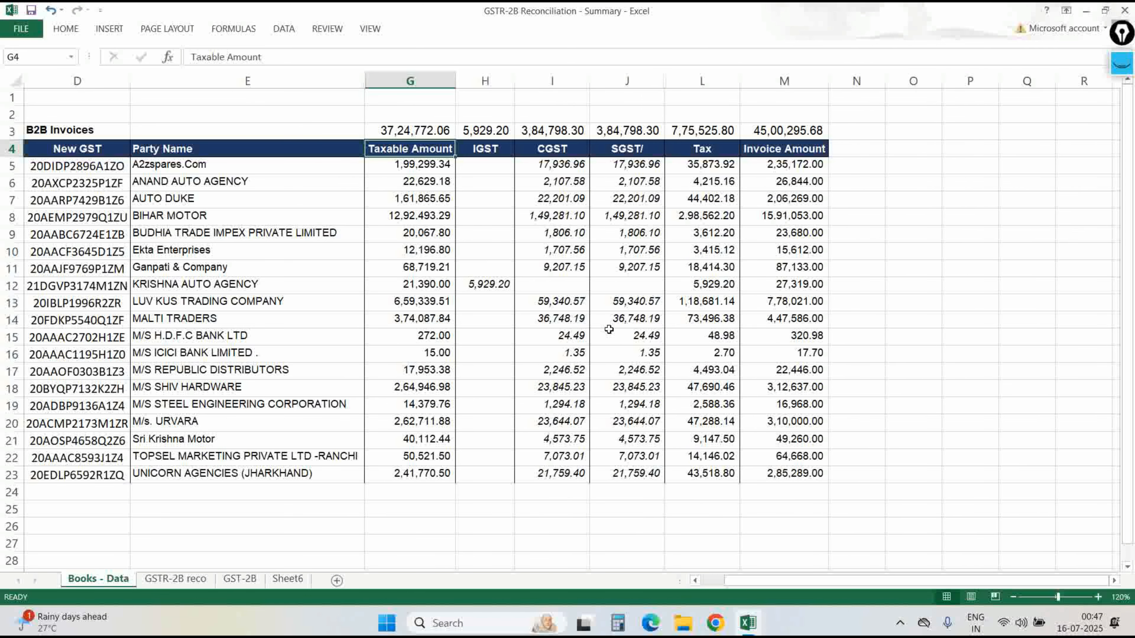
pyautogui.hotkey('ctrl', 'pagedown')
pyautogui.press('Right')
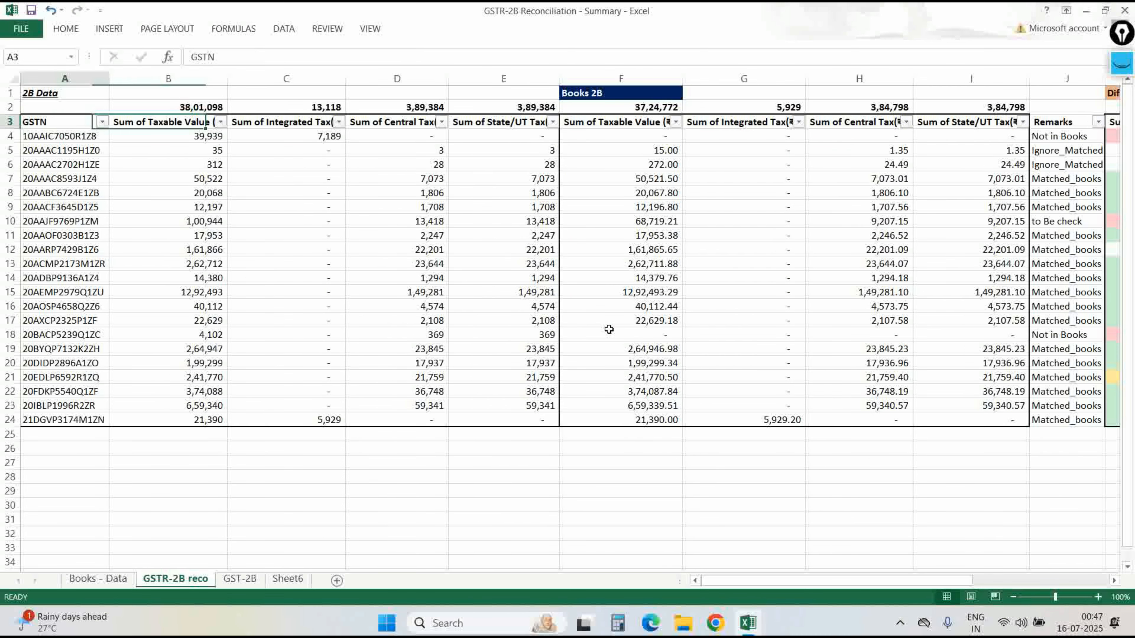
# Copy the Books 2B and Diff block and trial-paste it at N2 on Books - Data, then undo.
pyautogui.press('Right')
pyautogui.press('Right')
pyautogui.press('Right')
pyautogui.press('Up')
pyautogui.press('Up')
pyautogui.hotkey('shift', 'Down')
pyautogui.hotkey('shift', 'Down')
pyautogui.hotkey('ctrl', 'shift', 'Right')
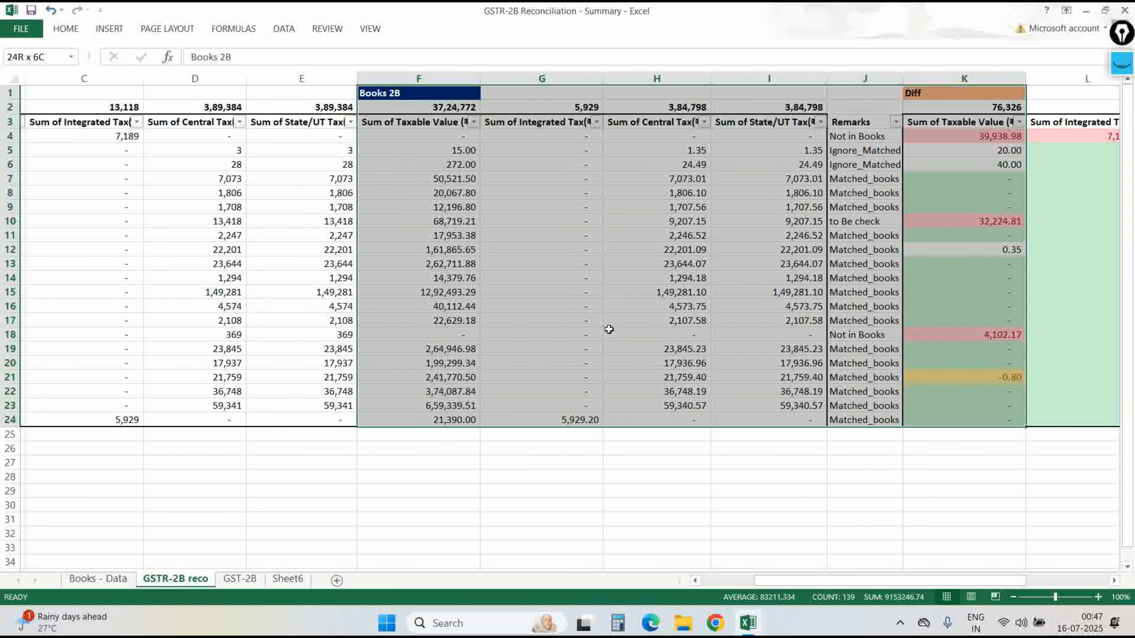
pyautogui.hotkey('ctrl', 'shift', 'Right')
pyautogui.hotkey('ctrl', 'shift', 'Left')
pyautogui.hotkey('ctrl', 'shift', 'Down')
pyautogui.hotkey('ctrl', 'c')
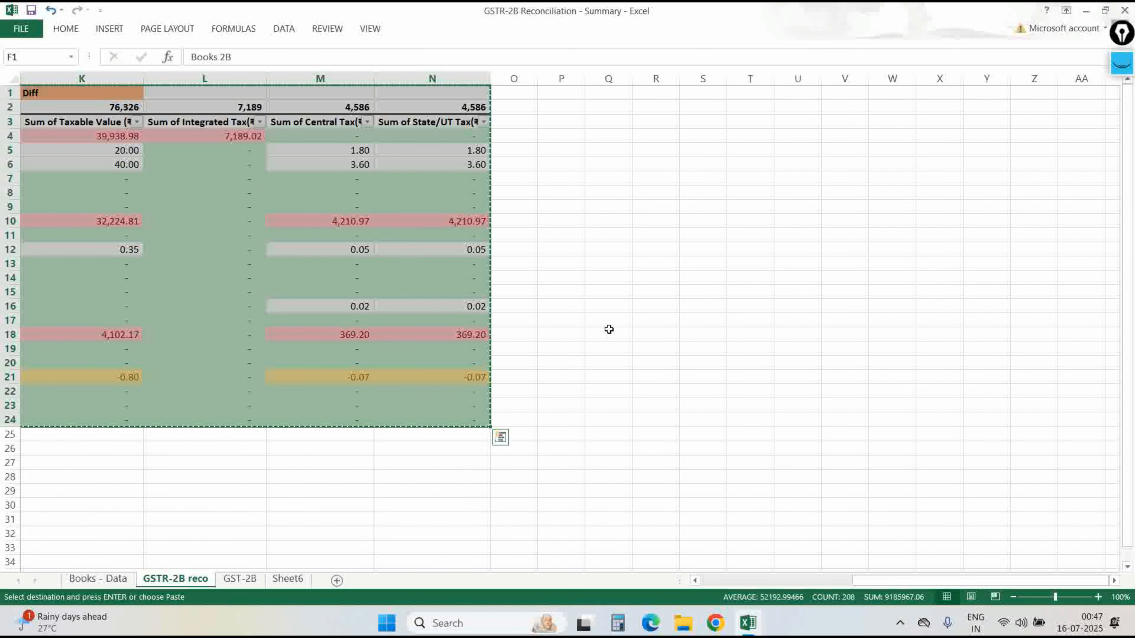
pyautogui.hotkey('ctrl', 'pageup')
pyautogui.press('Right')
pyautogui.press('Right')
pyautogui.press('Right')
pyautogui.press('Right')
pyautogui.press('Right')
pyautogui.press('Right')
pyautogui.press('Right')
pyautogui.press('Left')
pyautogui.hotkey('ctrl', 'v')
pyautogui.hotkey('ctrl', 'z')
pyautogui.press('Up')
pyautogui.press('Up')
pyautogui.hotkey('ctrl', 'v')
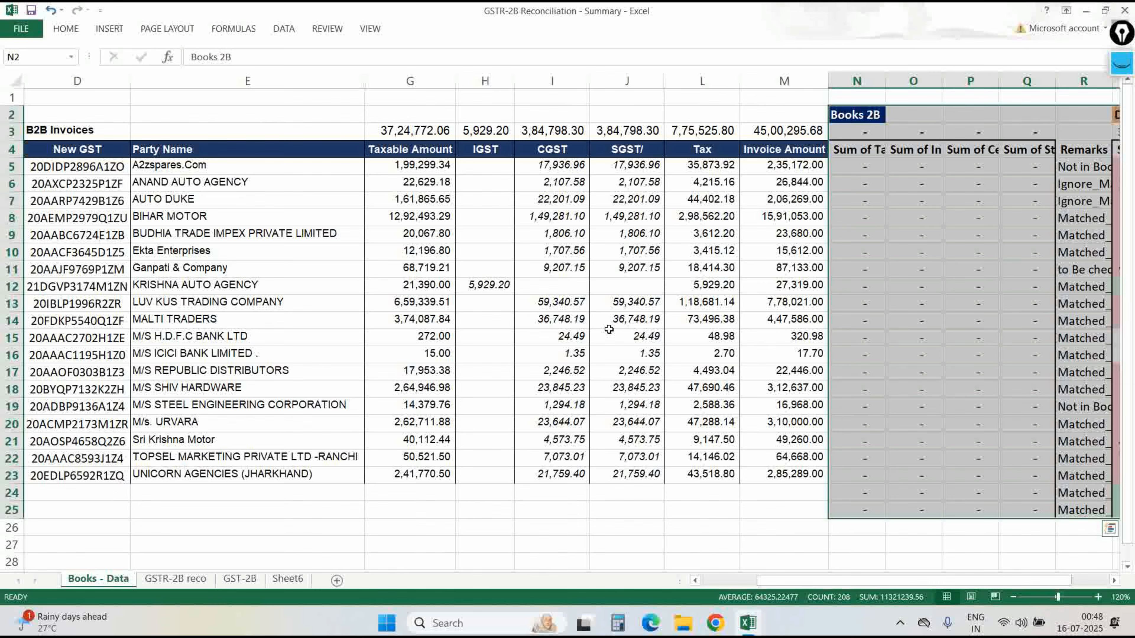
pyautogui.hotkey('ctrl', 'z')
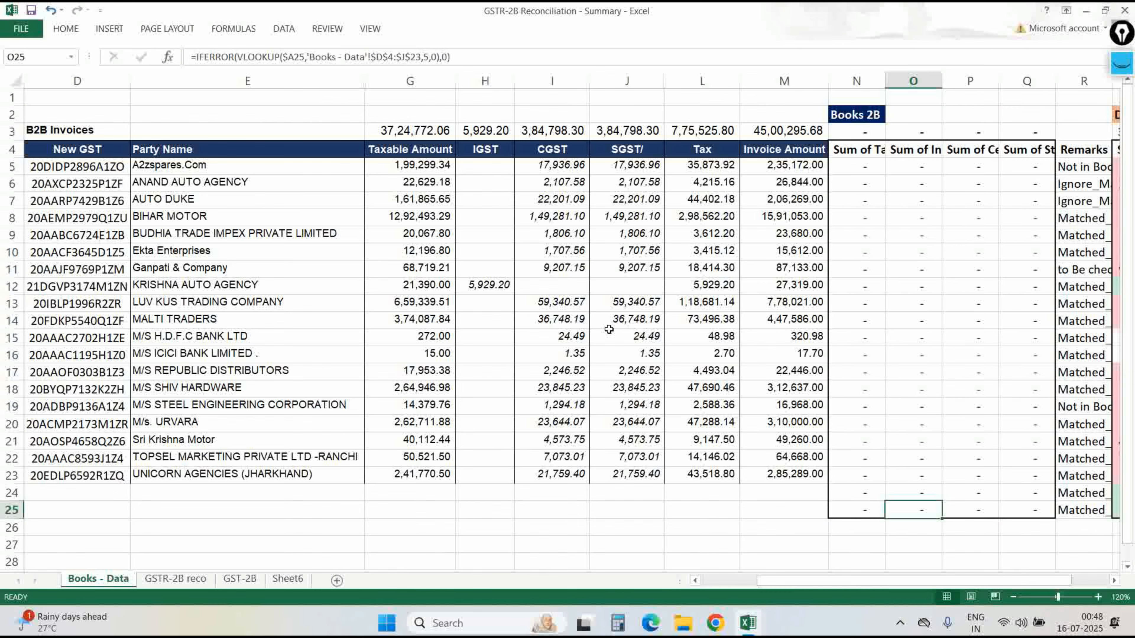
pyautogui.hotkey('ctrl', 'z')
pyautogui.hotkey('ctrl', 'z')
# Back on GSTR-2B reco, select the Books 2B and Diff data range F3:N24.
pyautogui.hotkey('ctrl', 'pagedown')
pyautogui.press('Left')
pyautogui.press('Left')
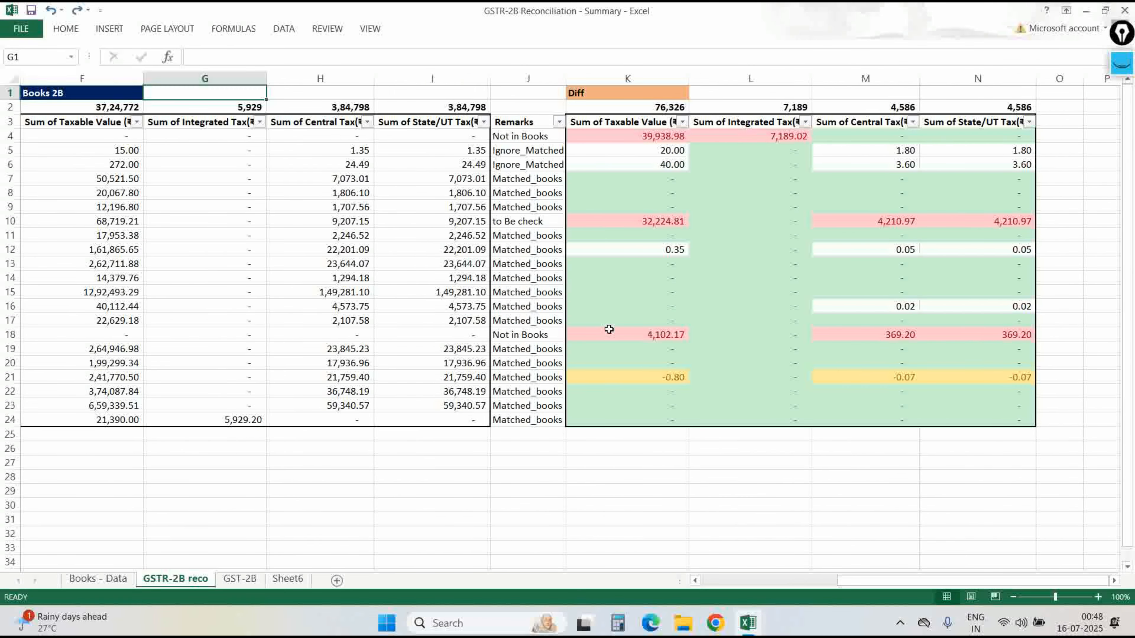
pyautogui.press('Down')
pyautogui.press('Right')
pyautogui.press('Down')
pyautogui.hotkey('ctrl', 'shift', 'Right')
pyautogui.hotkey('ctrl', 'shift', 'Down')
pyautogui.hotkey('ctrl', 'shift', 'Up')
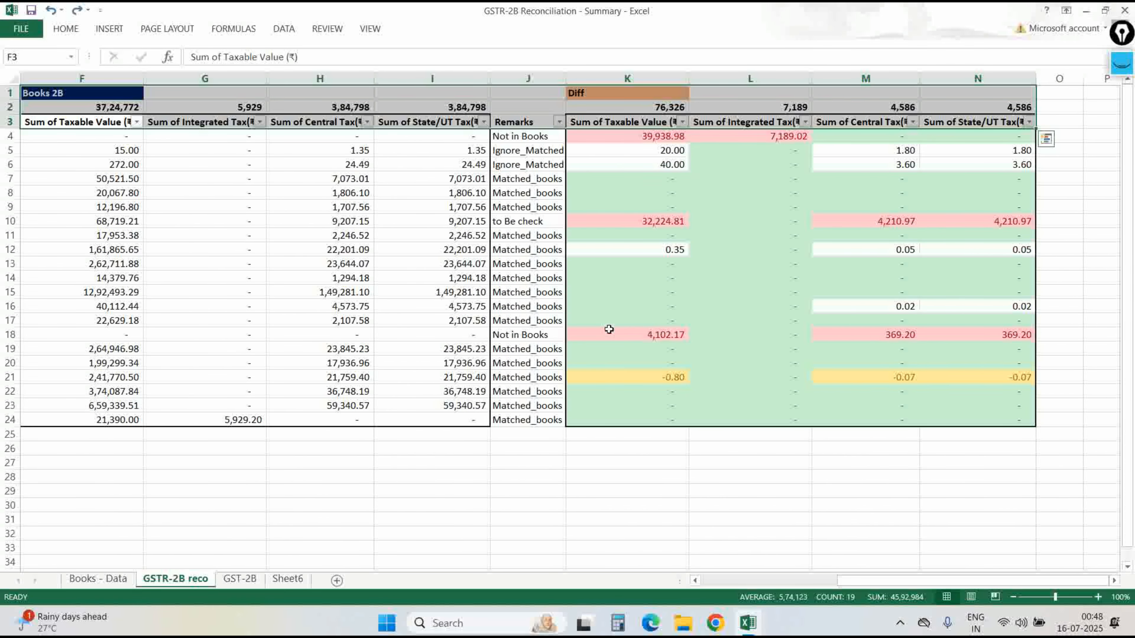
pyautogui.press('Up')
pyautogui.press('Down')
pyautogui.hotkey('ctrl', 'shift', 'Right')
pyautogui.press('Up')
pyautogui.press('Down')
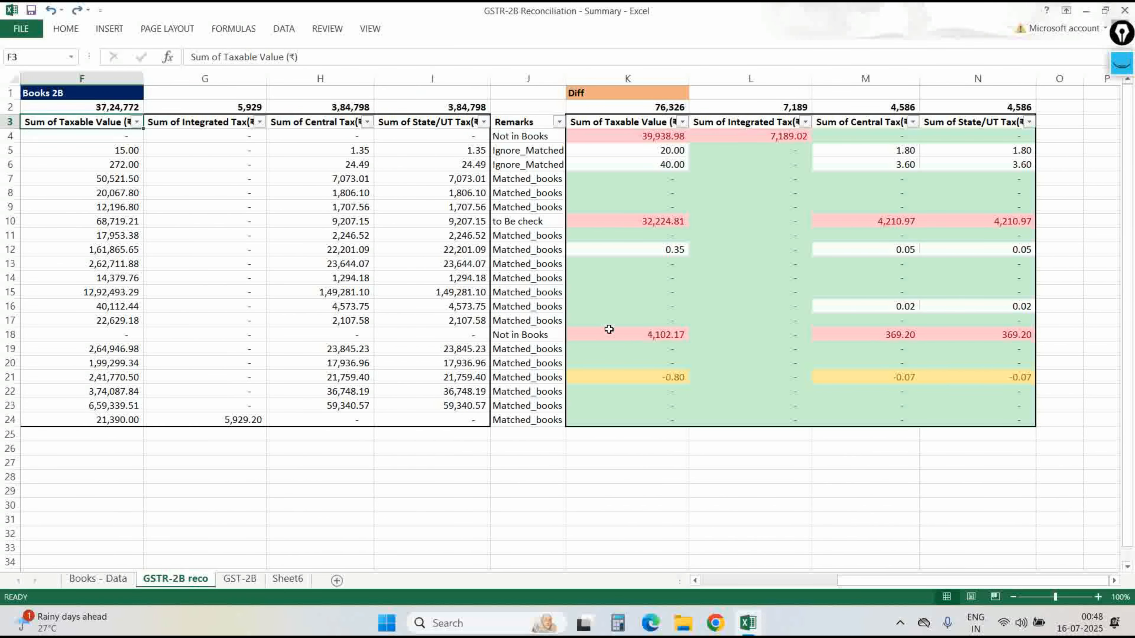
pyautogui.press('Left')
pyautogui.press('Up')
pyautogui.press('Up')
# Copy the Books 2B and Diff heading rows F1:N3.
pyautogui.press('Right')
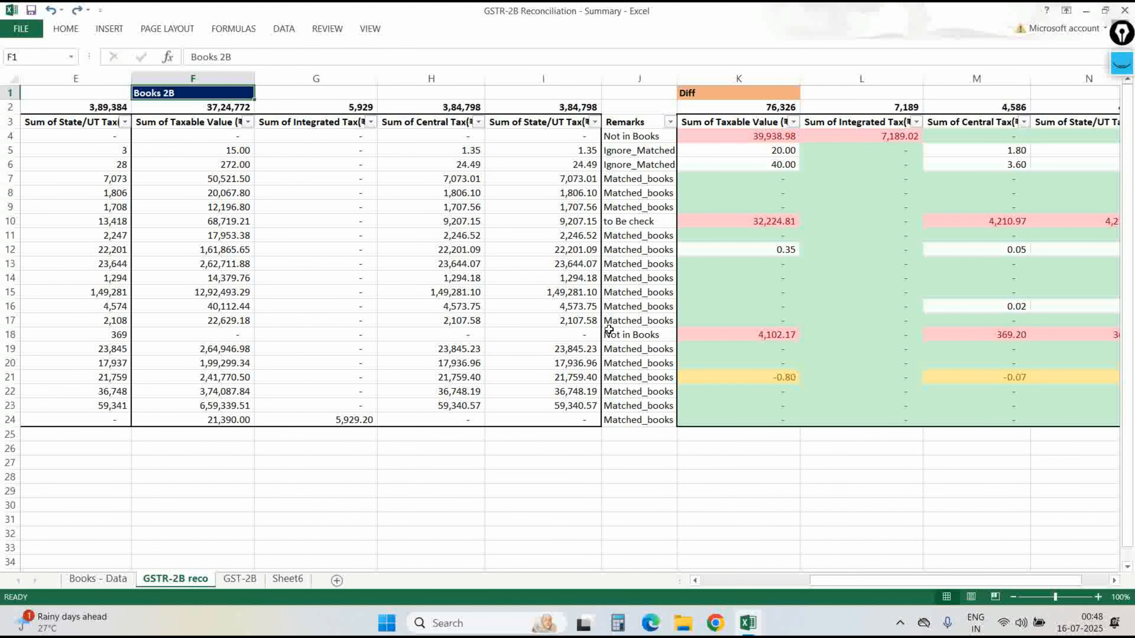
pyautogui.hotkey('shift', 'Right')
pyautogui.hotkey('shift', 'Right')
pyautogui.hotkey('shift', 'Right')
pyautogui.hotkey('shift', 'Down')
pyautogui.hotkey('shift', 'Down')
pyautogui.hotkey('shift', 'Right')
pyautogui.hotkey('shift', 'Right')
pyautogui.hotkey('ctrl', 'shift', 'Right')
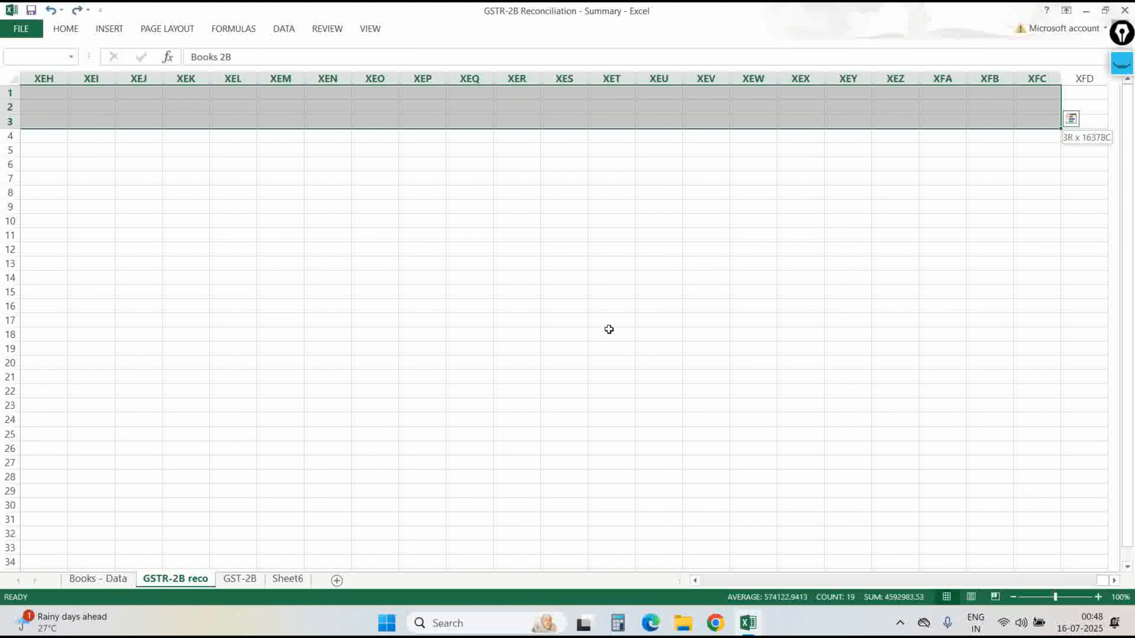
pyautogui.hotkey('ctrl', 'shift', 'Left')
pyautogui.hotkey('ctrl', 'c')
pyautogui.hotkey('ctrl', 'pageup')
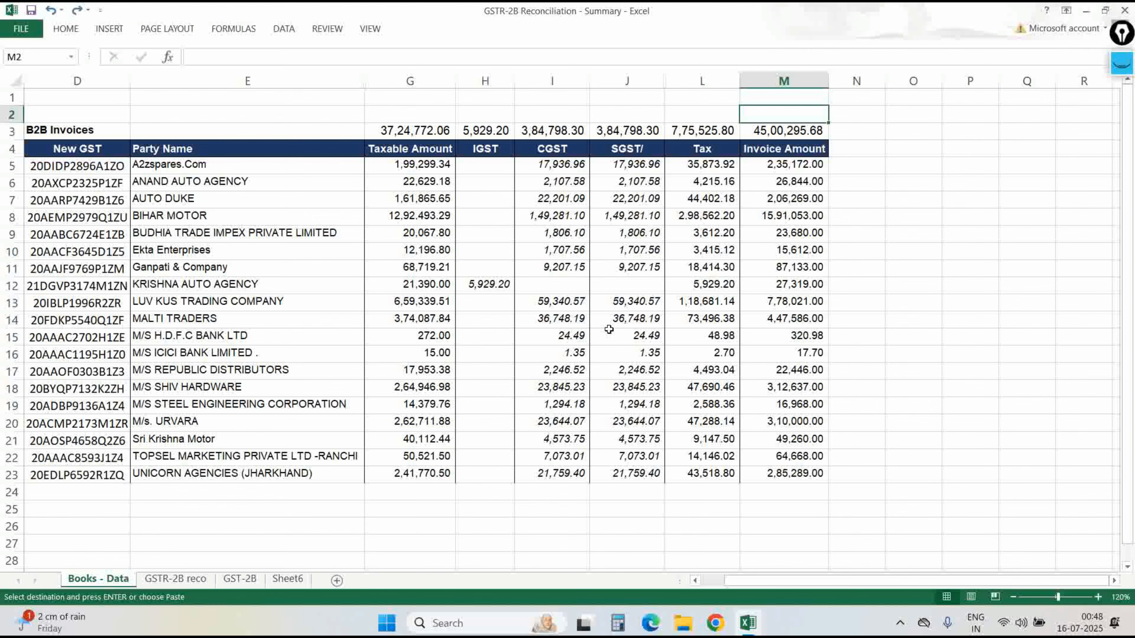
pyautogui.press('Right')
pyautogui.hotkey('ctrl', 'v')
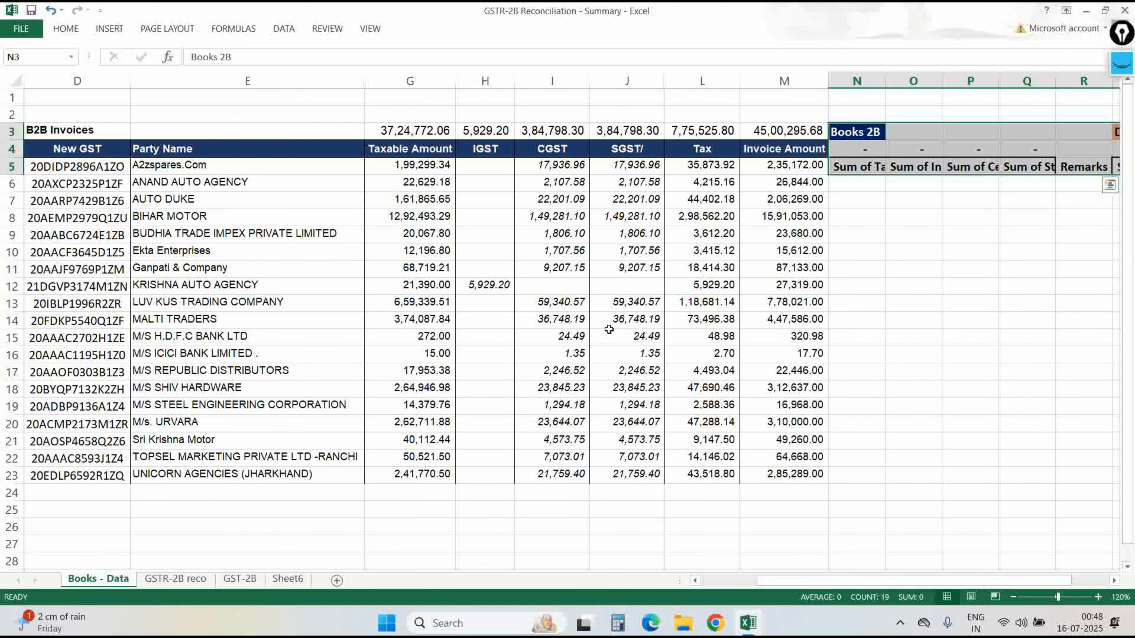
pyautogui.hotkey('ctrl', 'z')
pyautogui.press('Up')
pyautogui.hotkey('ctrl', 'v')
pyautogui.press('Down')
pyautogui.press('Down')
pyautogui.press('Right')
pyautogui.press('Right')
pyautogui.press('Right')
pyautogui.press('Right')
pyautogui.press('Right')
pyautogui.press('Right')
pyautogui.press('Right')
pyautogui.press('Right')
pyautogui.press('Left')
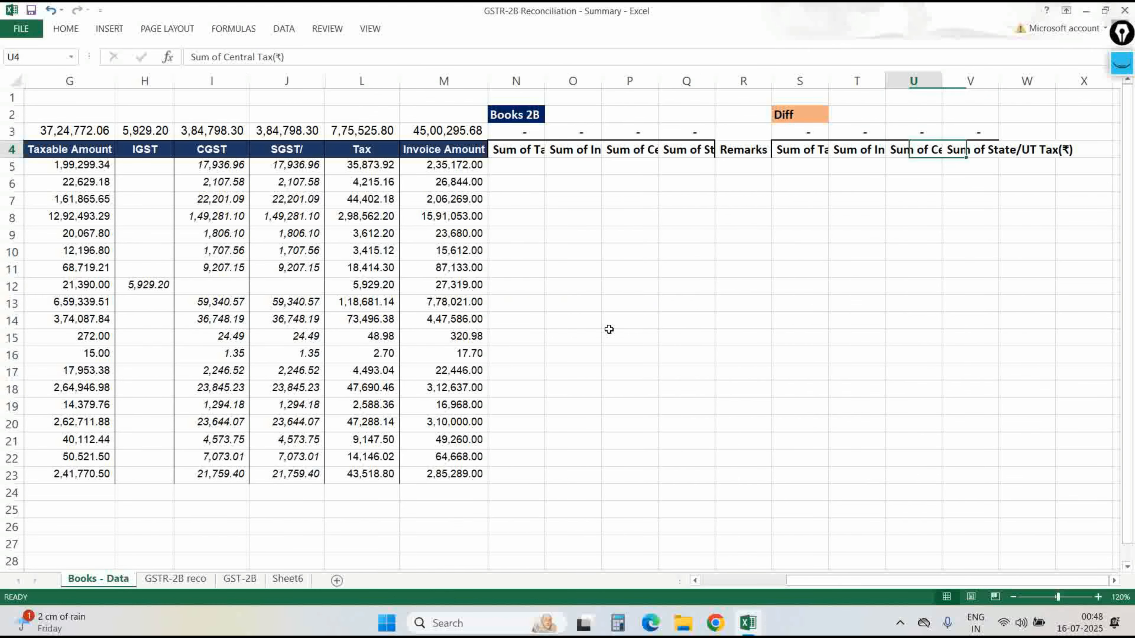
pyautogui.hotkey('ctrl', 'Left')
pyautogui.hotkey('ctrl', 'Right')
pyautogui.hotkey('shift', 'Left')
pyautogui.hotkey('shift', 'Left')
pyautogui.hotkey('shift', 'Left')
pyautogui.hotkey('shift', 'Left')
pyautogui.hotkey('shift', 'Left')
pyautogui.hotkey('shift', 'Left')
pyautogui.hotkey('shift', 'Left')
pyautogui.hotkey('shift', 'Left')
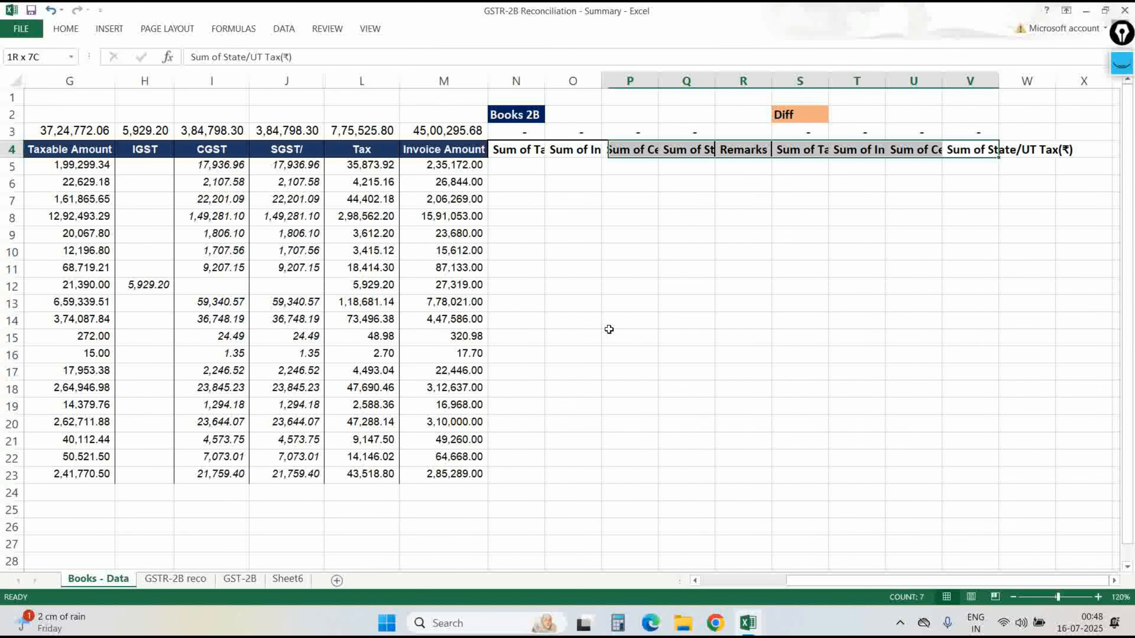
pyautogui.hotkey('alt', 'h')
pyautogui.press('o')
pyautogui.press('i')
pyautogui.hotkey('ctrl', 'Right')
pyautogui.hotkey('ctrl', 'Left')
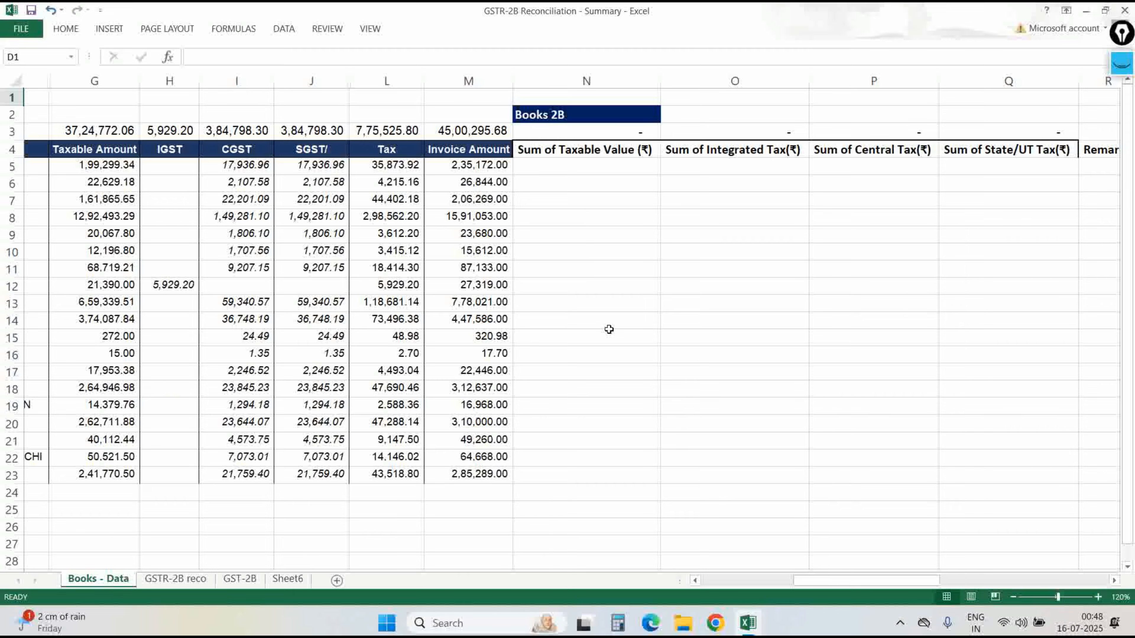
pyautogui.hotkey('ctrl', 'pagedown')
pyautogui.hotkey('ctrl', 'Right')
pyautogui.press('Down')
pyautogui.press('Down')
pyautogui.press('Down')
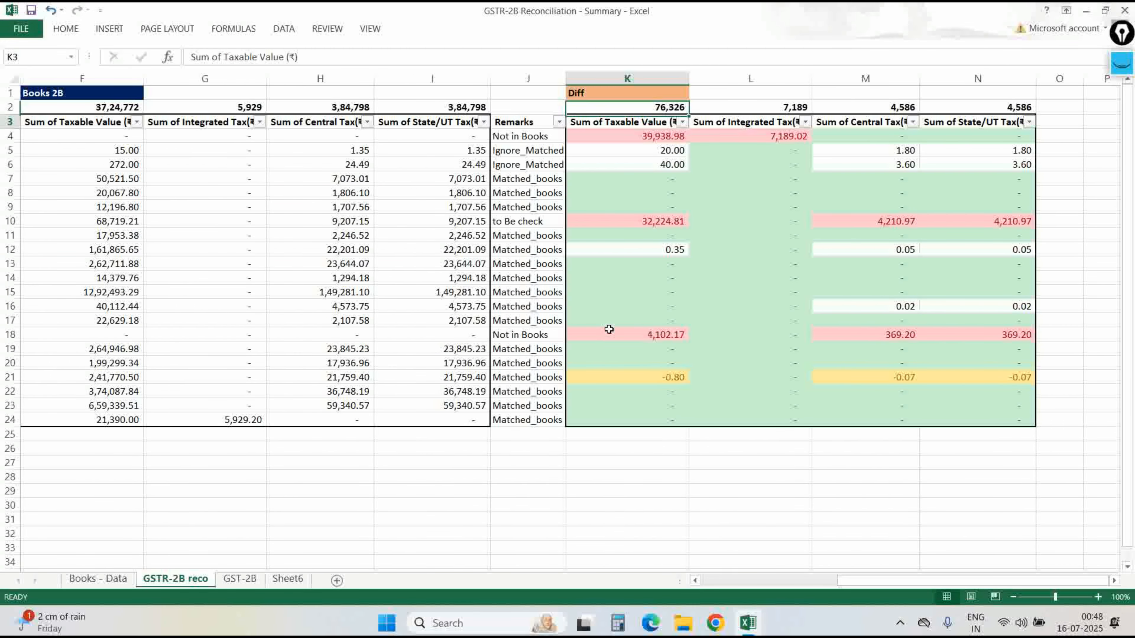
pyautogui.hotkey('ctrl', 'shift', 'Down')
pyautogui.hotkey('ctrl', 'shift', 'Right')
pyautogui.hotkey('ctrl', 'c')
pyautogui.hotkey('ctrl', 'pageup')
pyautogui.press('Right')
pyautogui.press('Right')
pyautogui.press('Right')
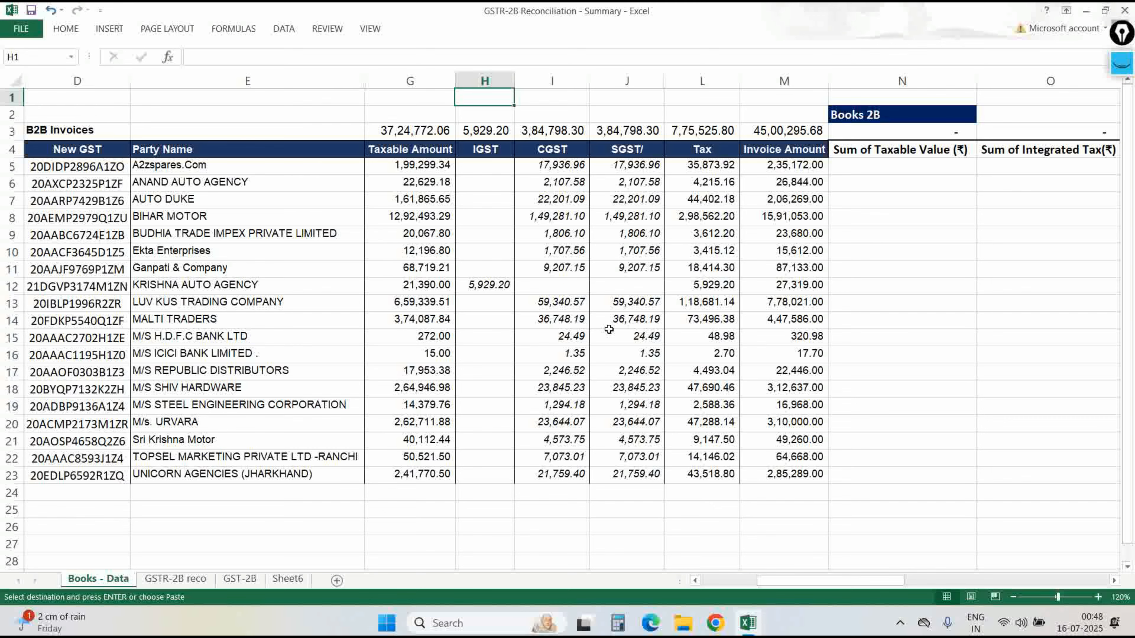
pyautogui.press('Down')
pyautogui.press('Down')
pyautogui.press('Down')
pyautogui.press('Right')
pyautogui.press('Right')
pyautogui.press('Right')
pyautogui.press('Right')
pyautogui.press('Right')
pyautogui.press('Right')
pyautogui.press('Right')
pyautogui.press('Right')
pyautogui.press('Right')
pyautogui.press('Right')
pyautogui.press('Down')
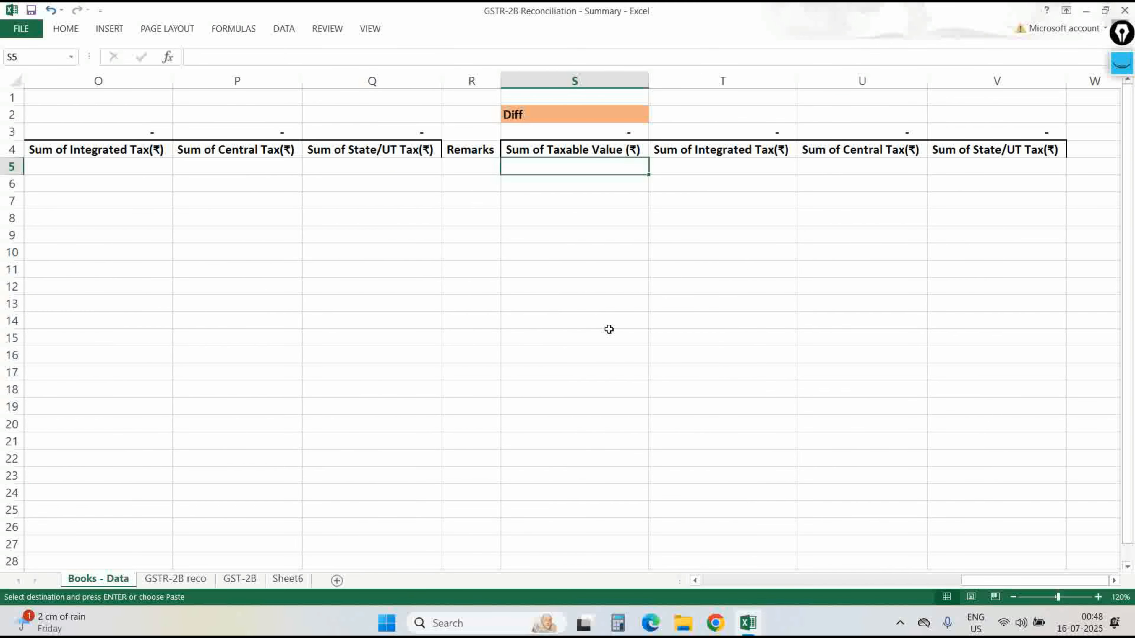
pyautogui.hotkey('ctrl', 'alt', 'v')
pyautogui.press('t')
pyautogui.press('Return')
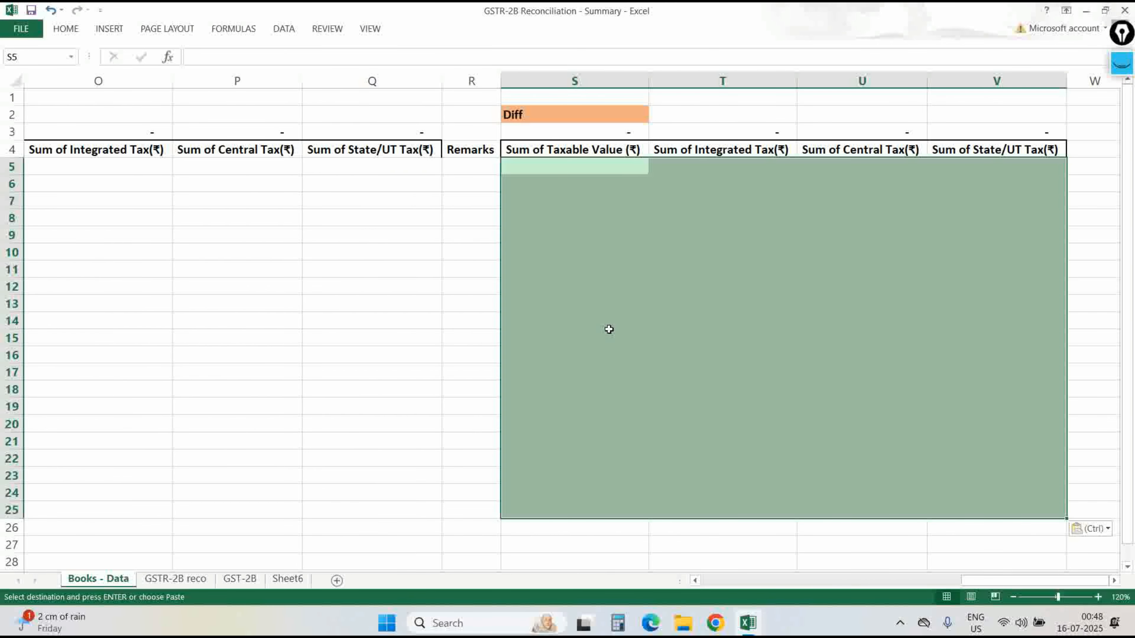
pyautogui.press('Escape')
pyautogui.hotkey('alt', 'h')
pyautogui.press('Escape')
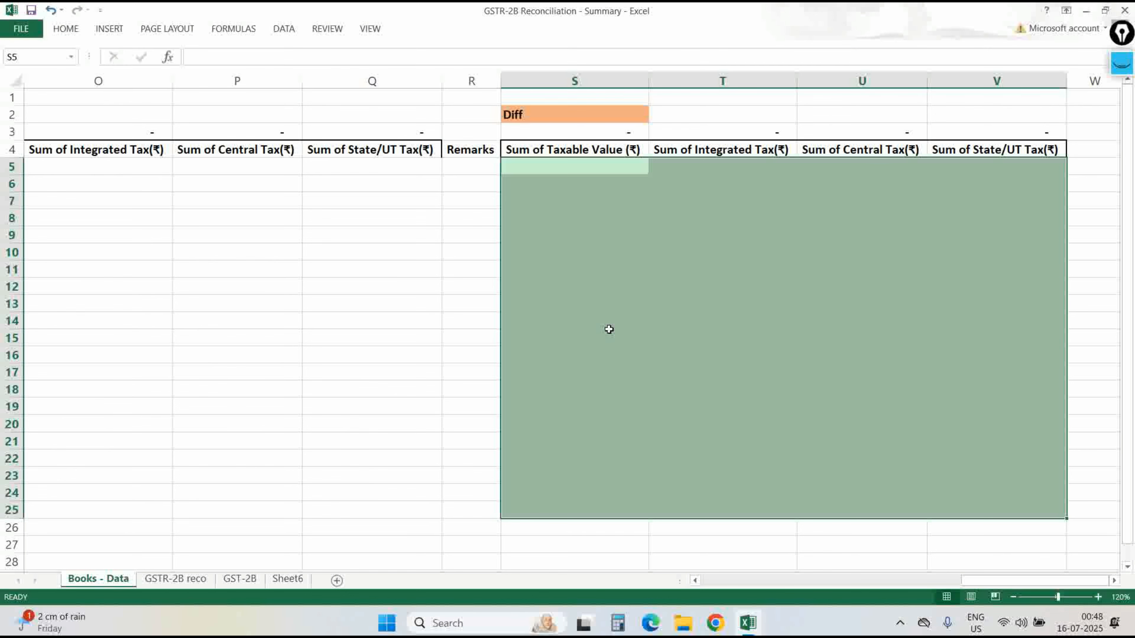
pyautogui.hotkey('ctrl', 'z')
pyautogui.press('Left')
pyautogui.hotkey('ctrl', 'c')
pyautogui.press('Escape')
pyautogui.press('Left')
pyautogui.press('Left')
pyautogui.press('Left')
pyautogui.press('Left')
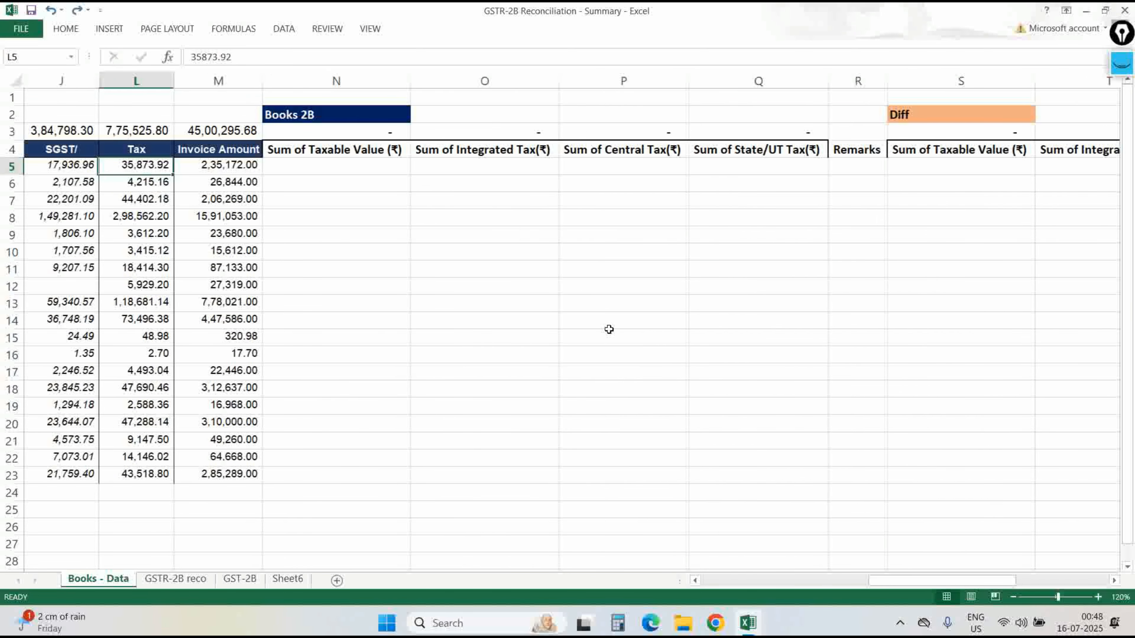
# Start a VLOOKUP in N5 using the locked $D5 GSTIN as the lookup value.
pyautogui.write('=c')
pyautogui.press('BackSpace')
pyautogui.write('vl')
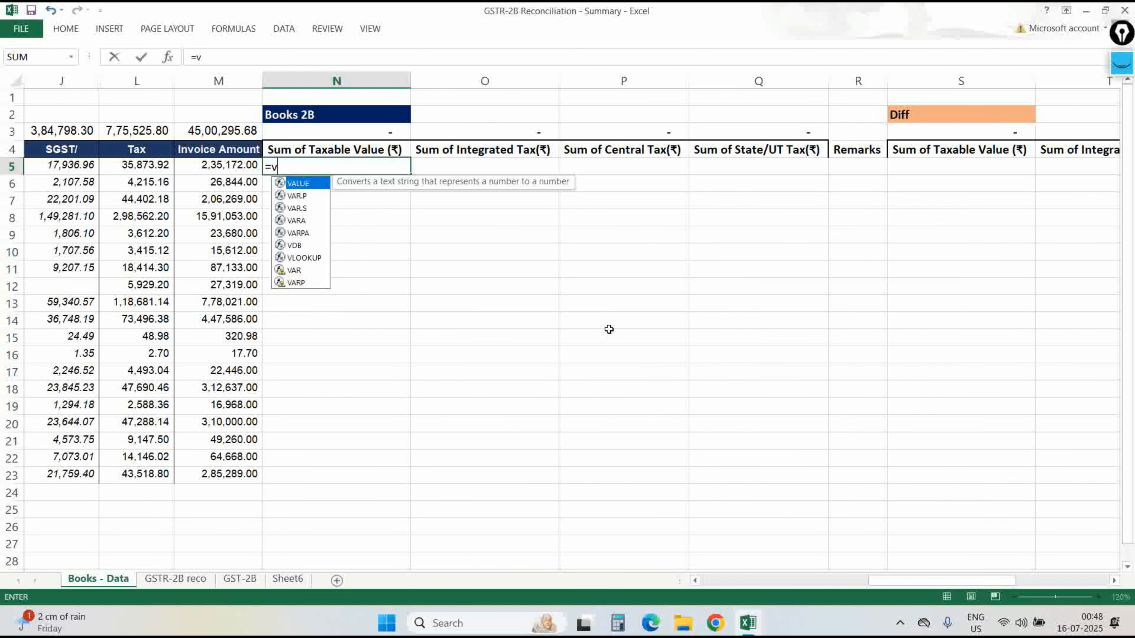
pyautogui.press('Tab')
pyautogui.press('Left')
pyautogui.press('Left')
pyautogui.press('Left')
pyautogui.press('Left')
pyautogui.press('Left')
pyautogui.press('Left')
pyautogui.press('Left')
pyautogui.press('Left')
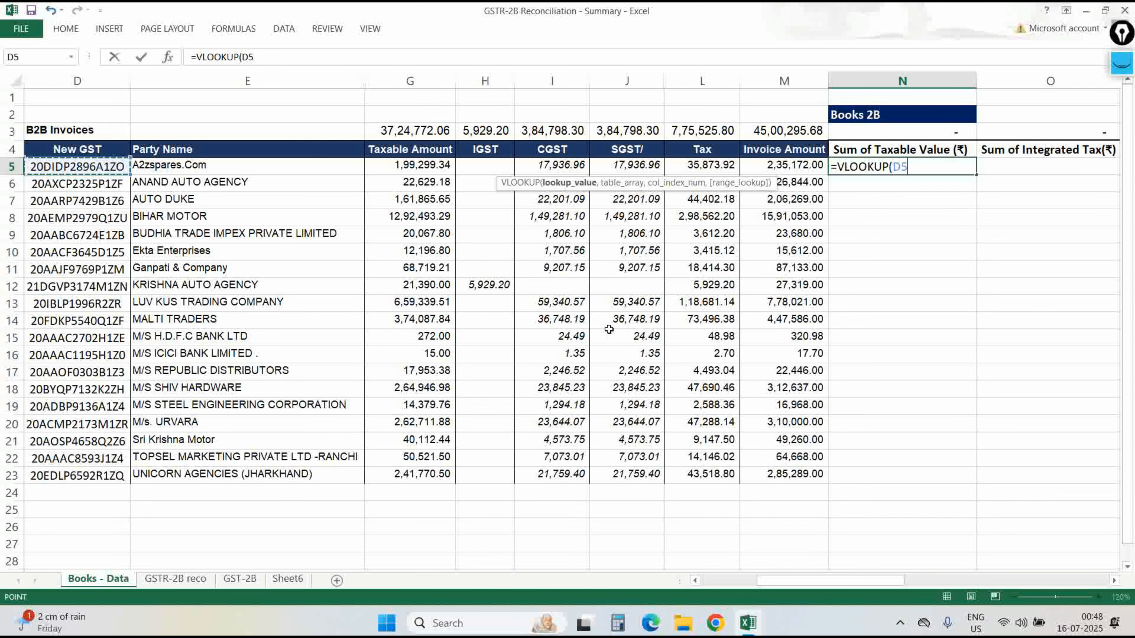
pyautogui.press('F4')
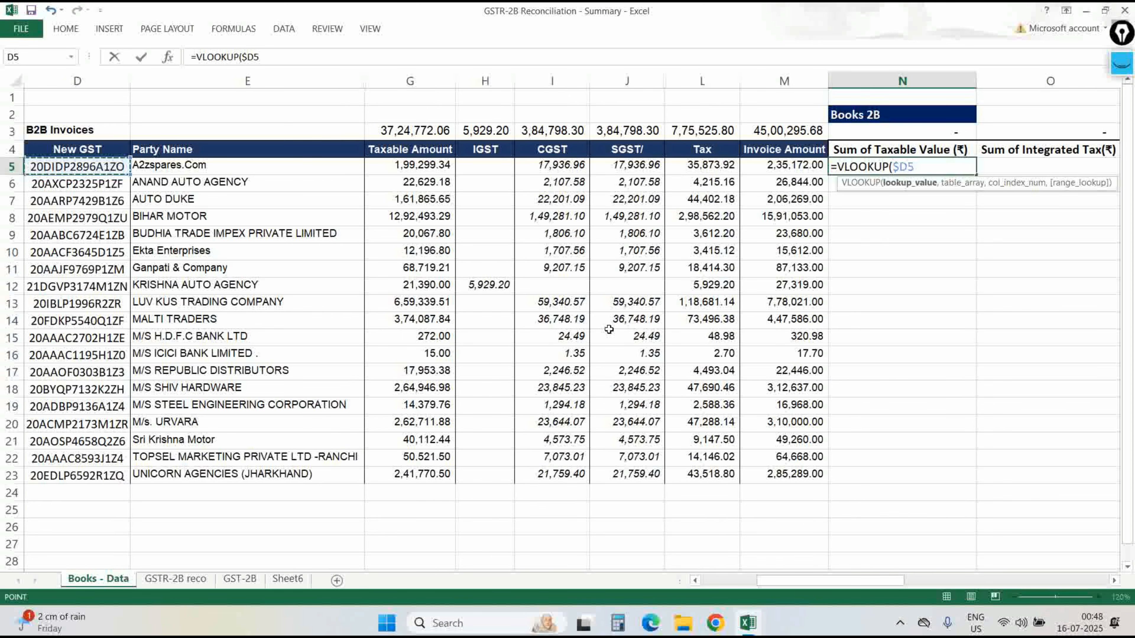
pyautogui.write(',')
# Complete the lookup with range 'GSTR-2B reco'!$A$3:$E$24, column 2 and exact match 0.
pyautogui.hotkey('ctrl', 'pagedown')
pyautogui.click(375, 150)
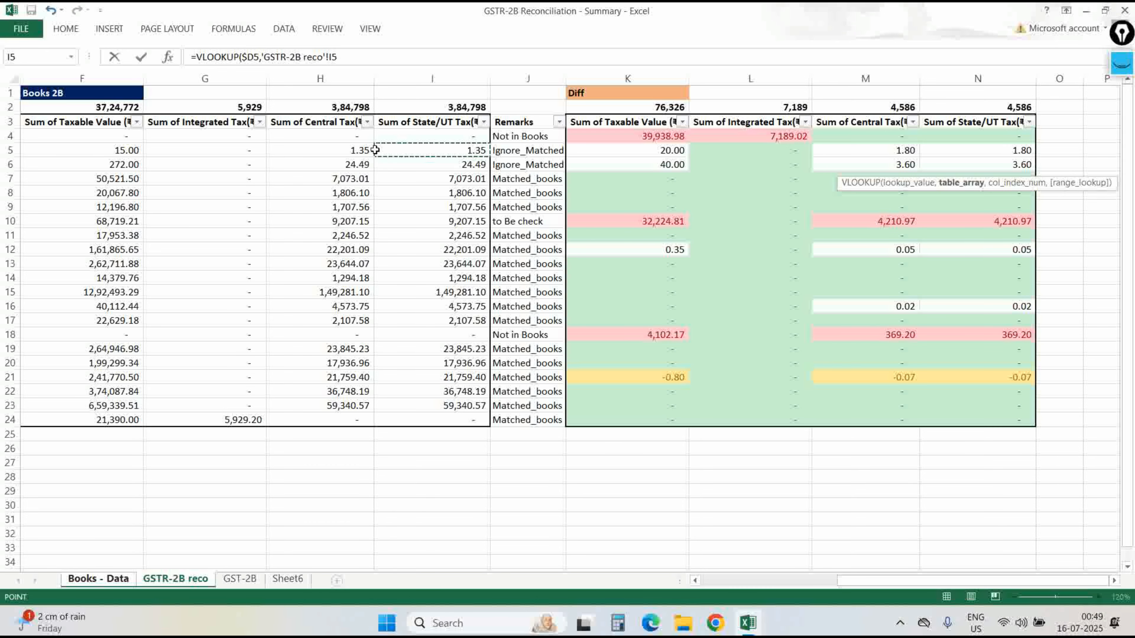
pyautogui.hotkey('ctrl', 'Left')
pyautogui.hotkey('ctrl', 'space')
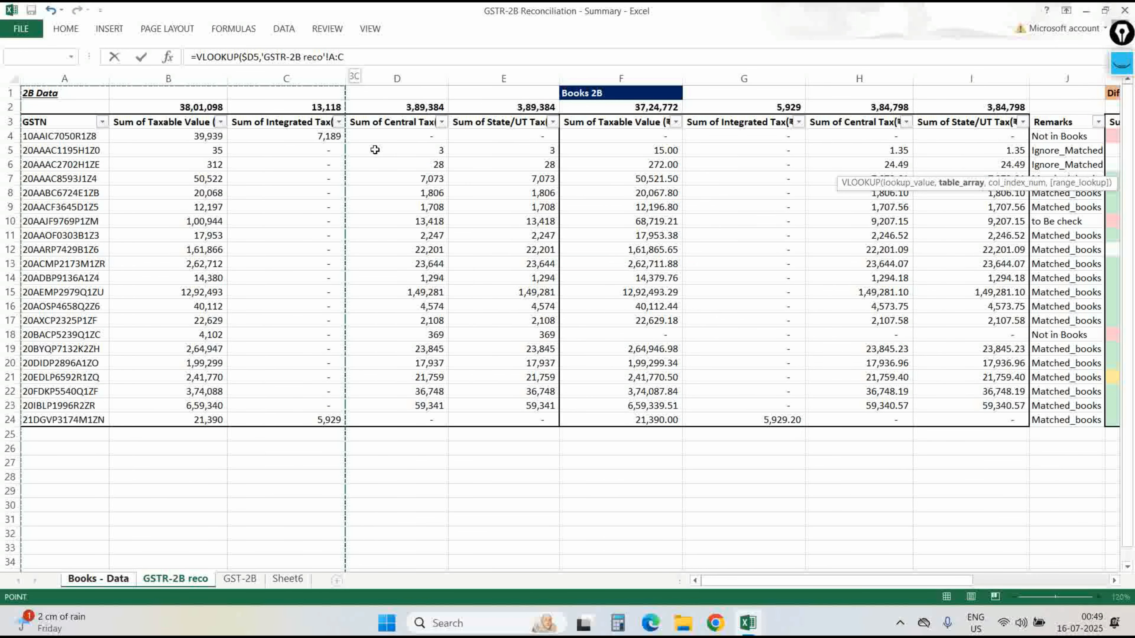
pyautogui.press('Down')
pyautogui.hotkey('ctrl', 'shift', 'Down')
pyautogui.hotkey('ctrl', 'shift', 'Right')
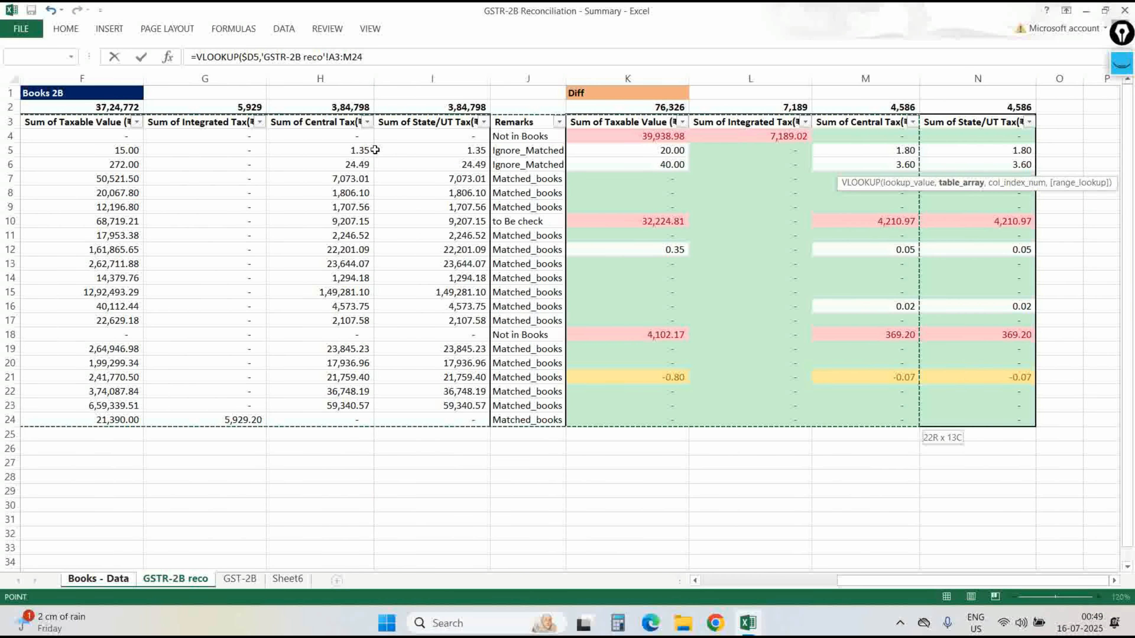
pyautogui.hotkey('ctrl', 'shift', 'Left')
pyautogui.hotkey('shift', 'Left')
pyautogui.hotkey('shift', 'Left')
pyautogui.hotkey('shift', 'Left')
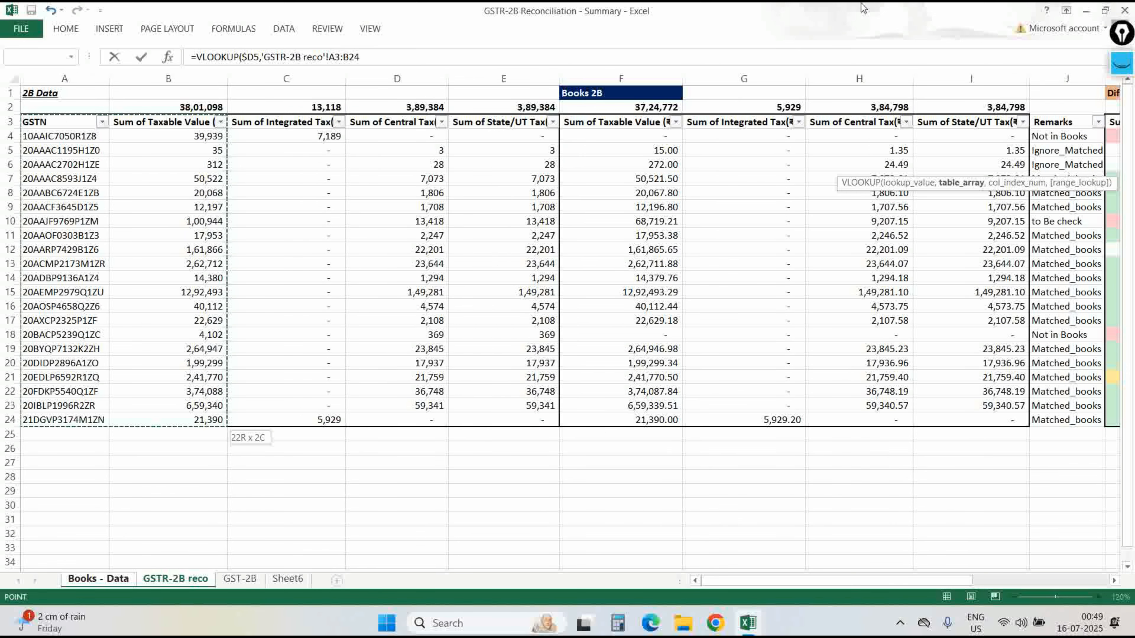
pyautogui.click(1121, 65)
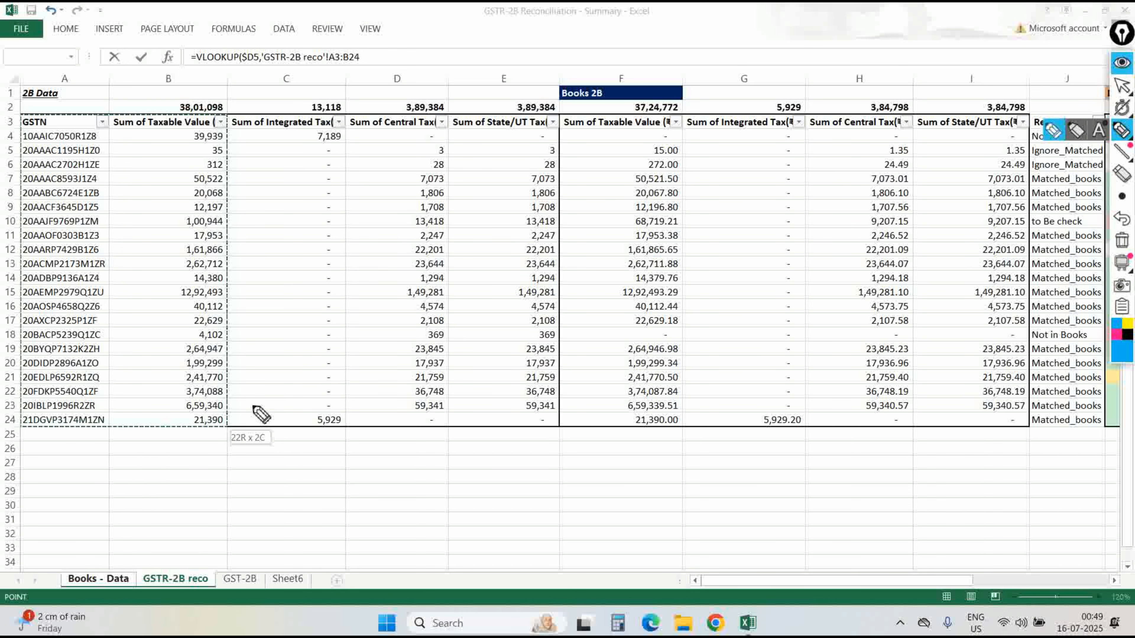
pyautogui.moveTo(254, 407); pyautogui.dragTo(300, 432)
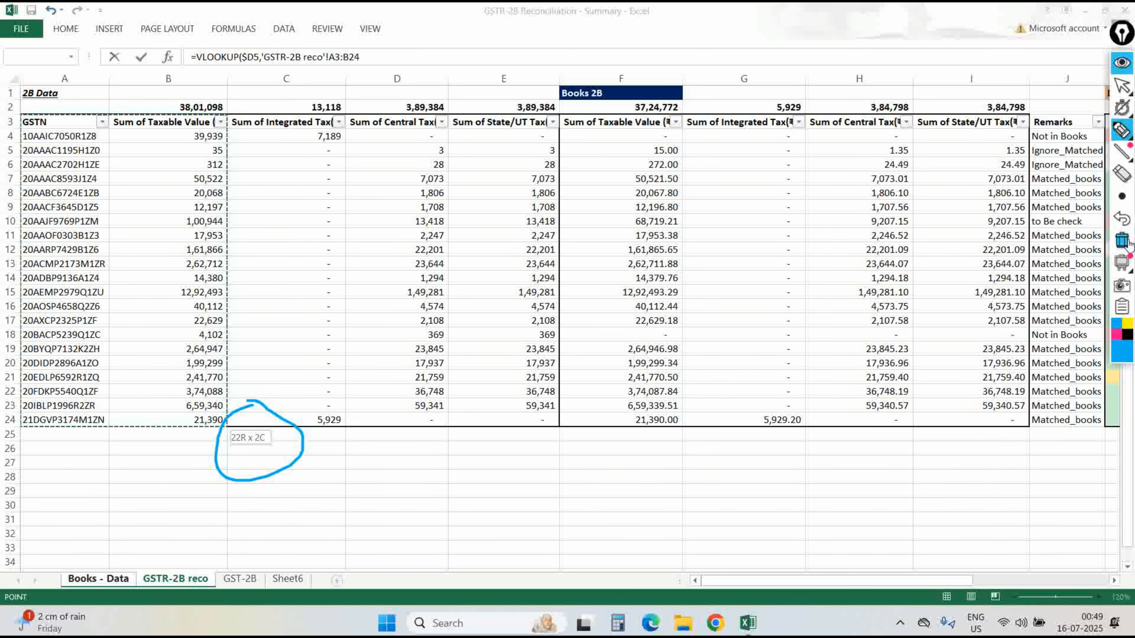
pyautogui.click(1121, 87)
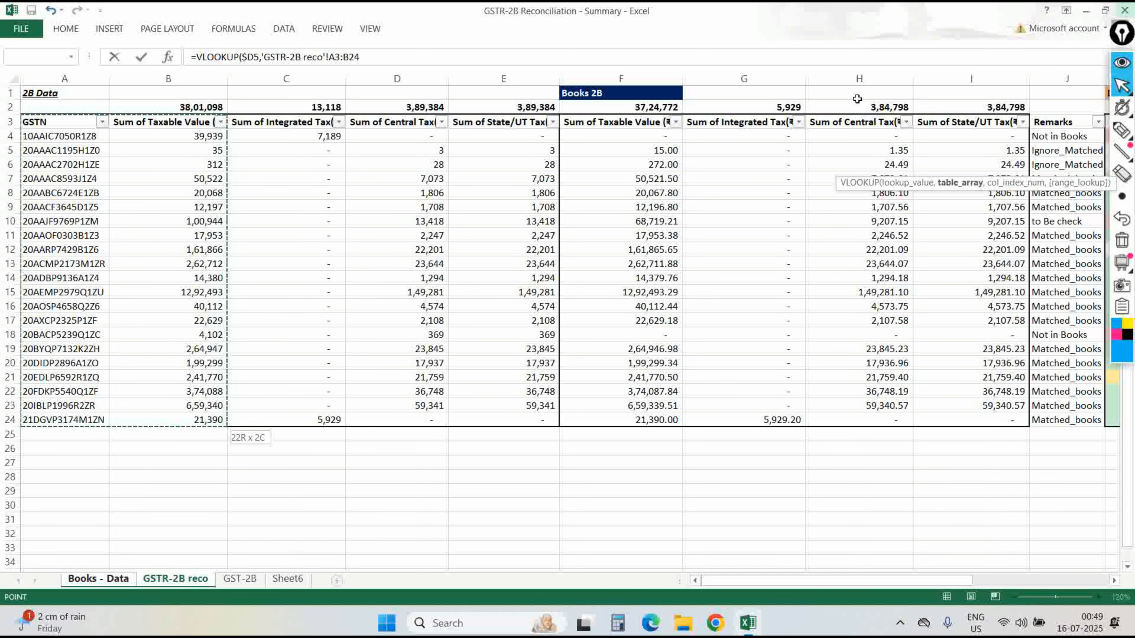
pyautogui.hotkey('shift', 'Right')
pyautogui.hotkey('shift', 'Right')
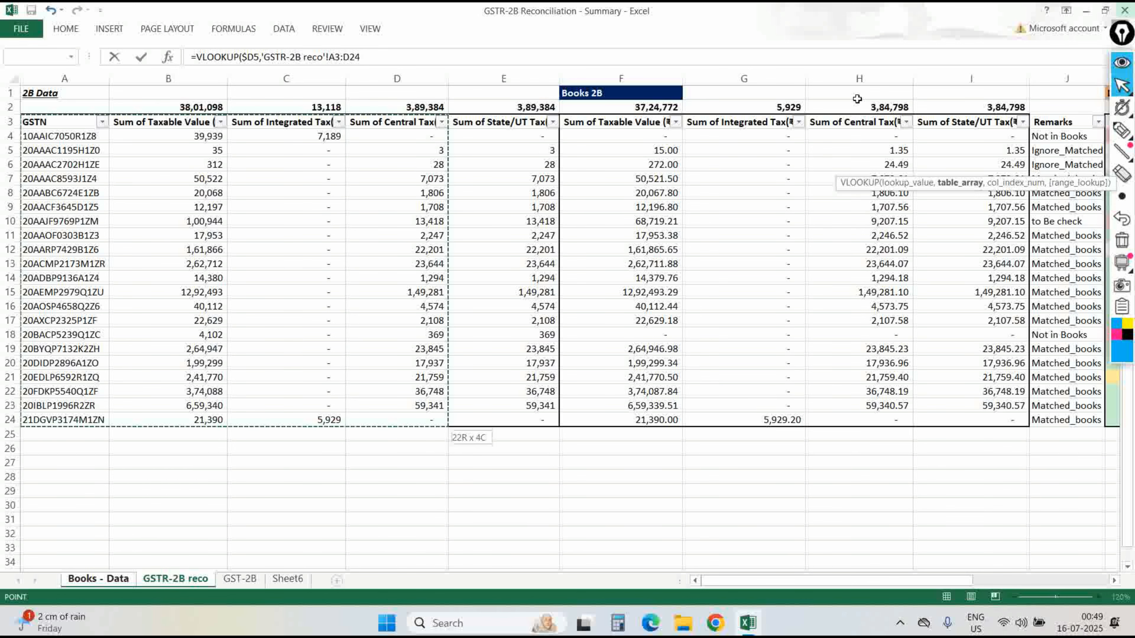
pyautogui.hotkey('shift', 'Right')
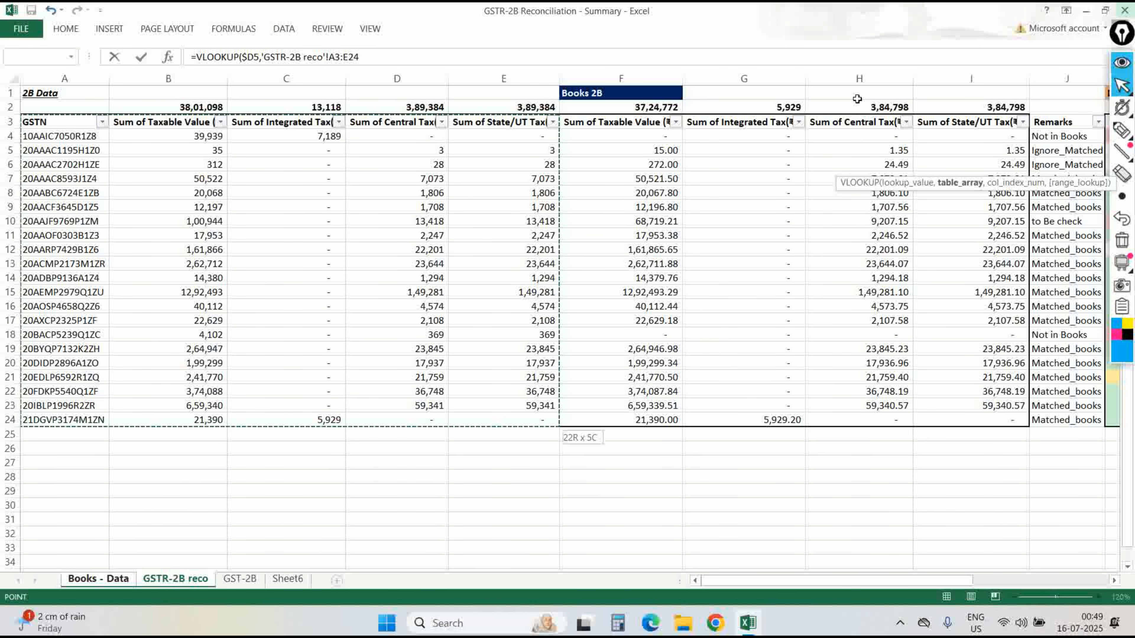
pyautogui.write(',')
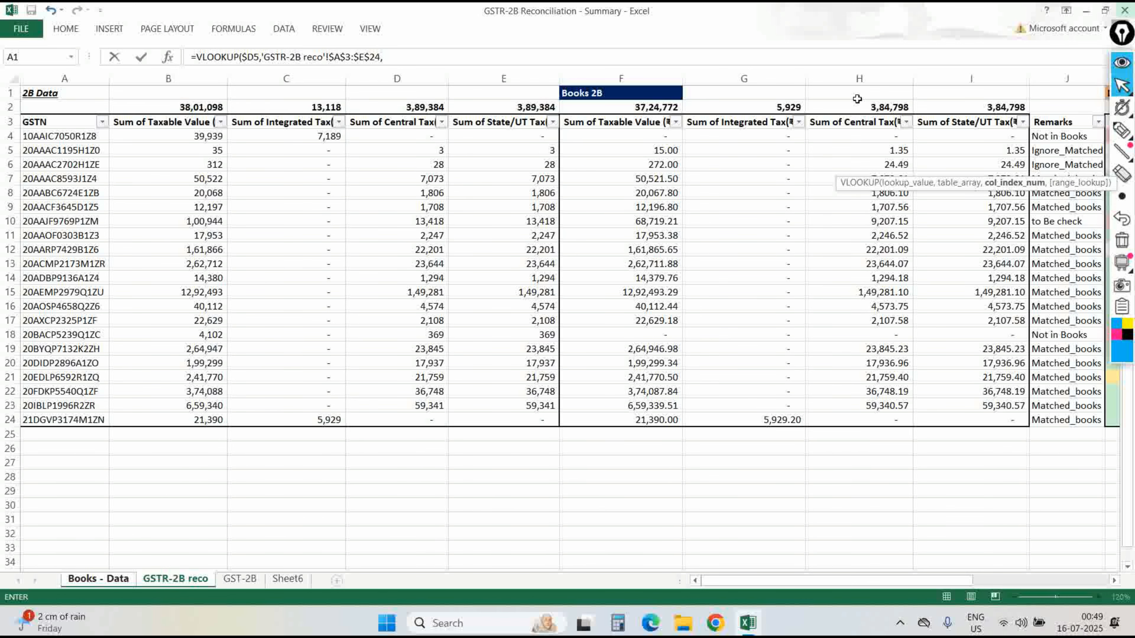
pyautogui.write('2,0)')
pyautogui.press('Return')
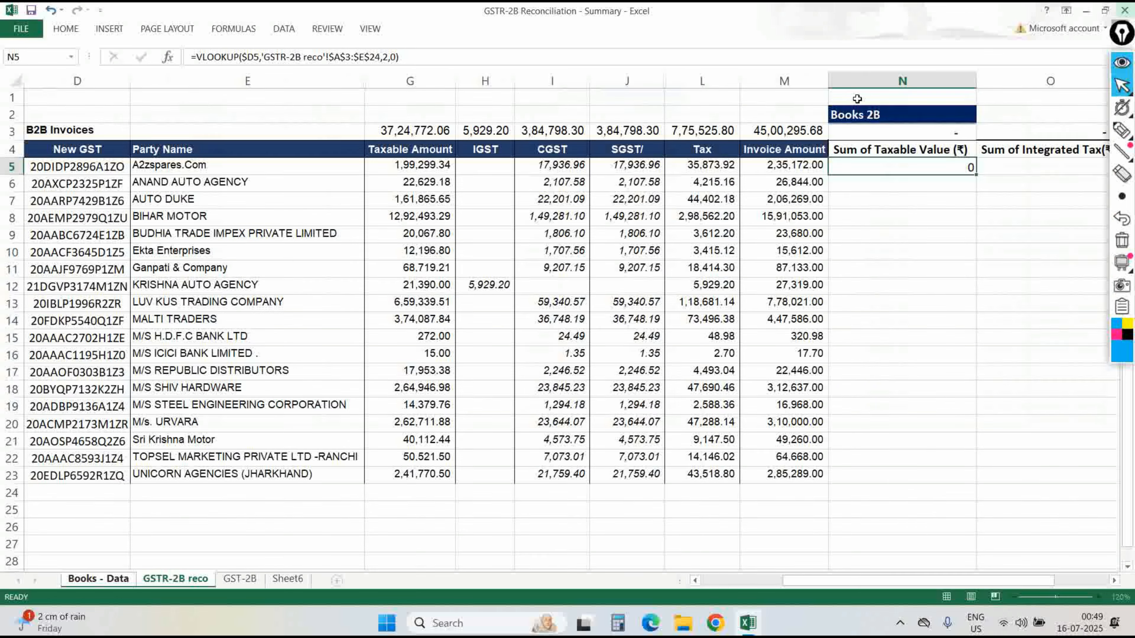
# Wrap N5's VLOOKUP in IFERROR so errors return 0.
pyautogui.press('Up')
pyautogui.press('F2')
pyautogui.press('Home')
pyautogui.press('Right')
pyautogui.write('IFERROR(')
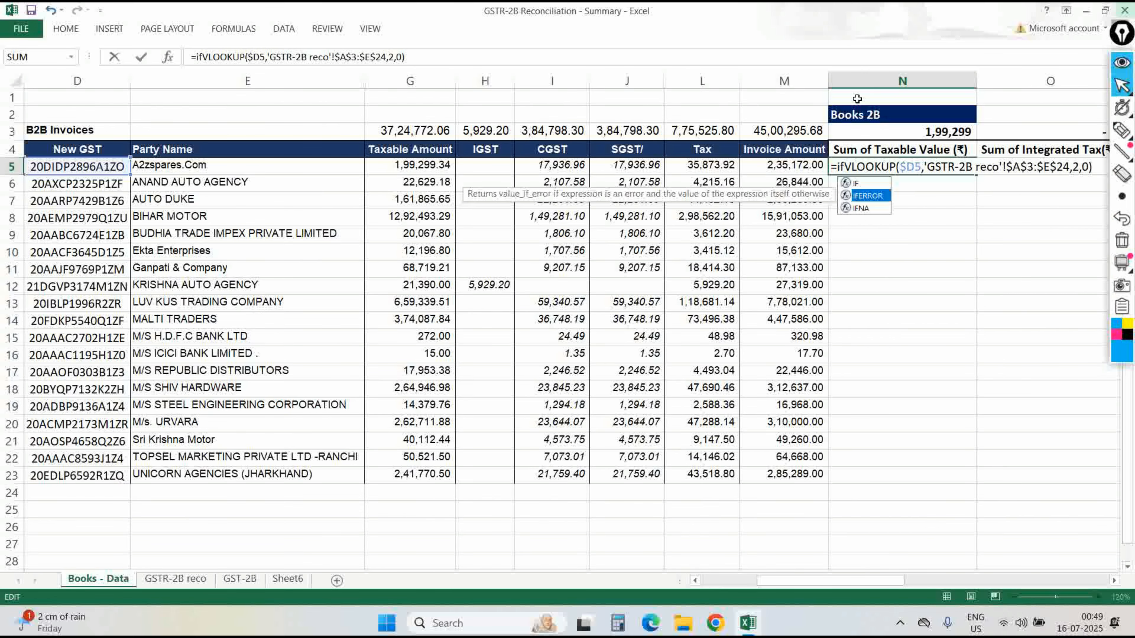
pyautogui.press('End')
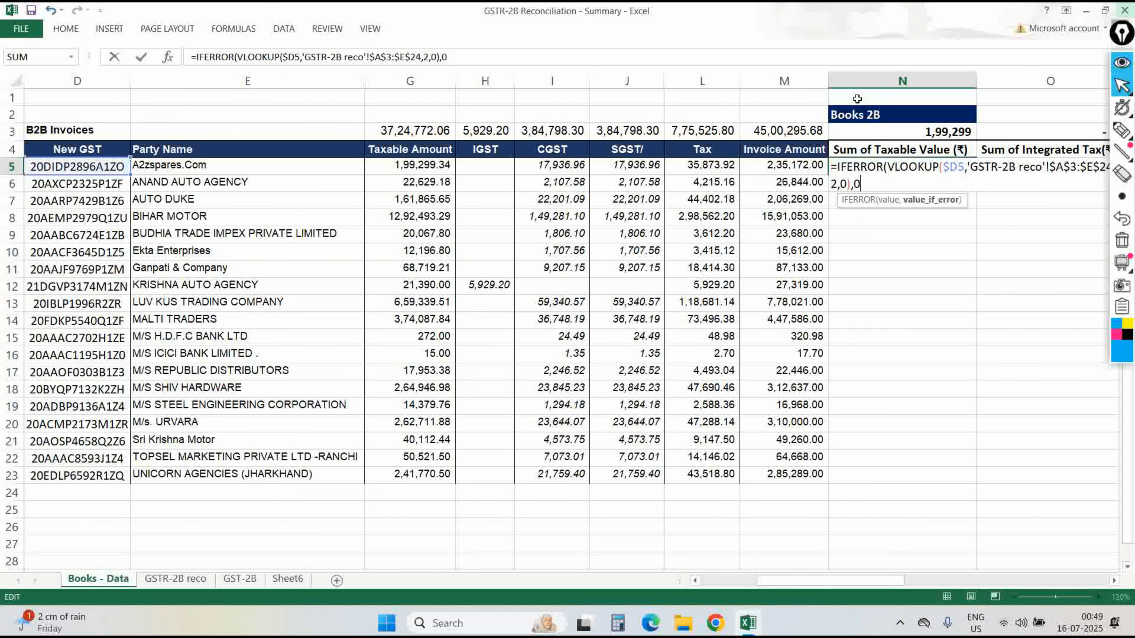
pyautogui.write(')')
pyautogui.press('Return')
# Copy the N5 formula down through N6:N23.
pyautogui.press('Up')
pyautogui.hotkey('ctrl', 'c')
pyautogui.press('Left')
pyautogui.hotkey('ctrl', 'Down')
pyautogui.press('Right')
pyautogui.hotkey('ctrl', 'shift', 'Up')
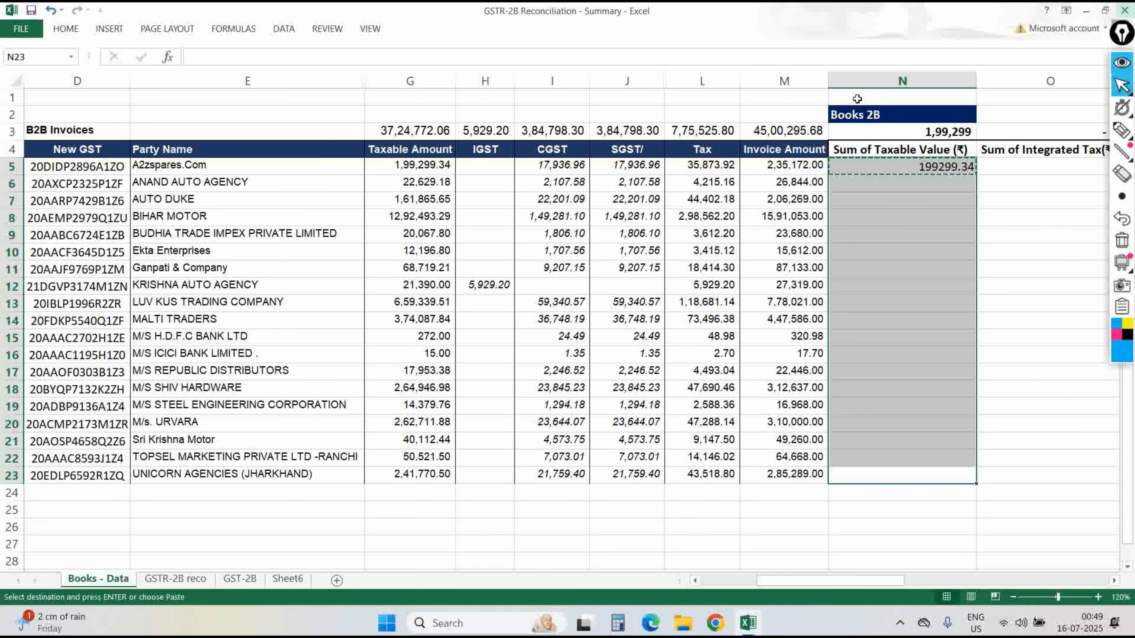
pyautogui.hotkey('ctrl', 'v')
pyautogui.hotkey('ctrl', 'Up')
# Check N5's formula and paste it across O5:Q5.
pyautogui.press('Down')
pyautogui.press('F2')
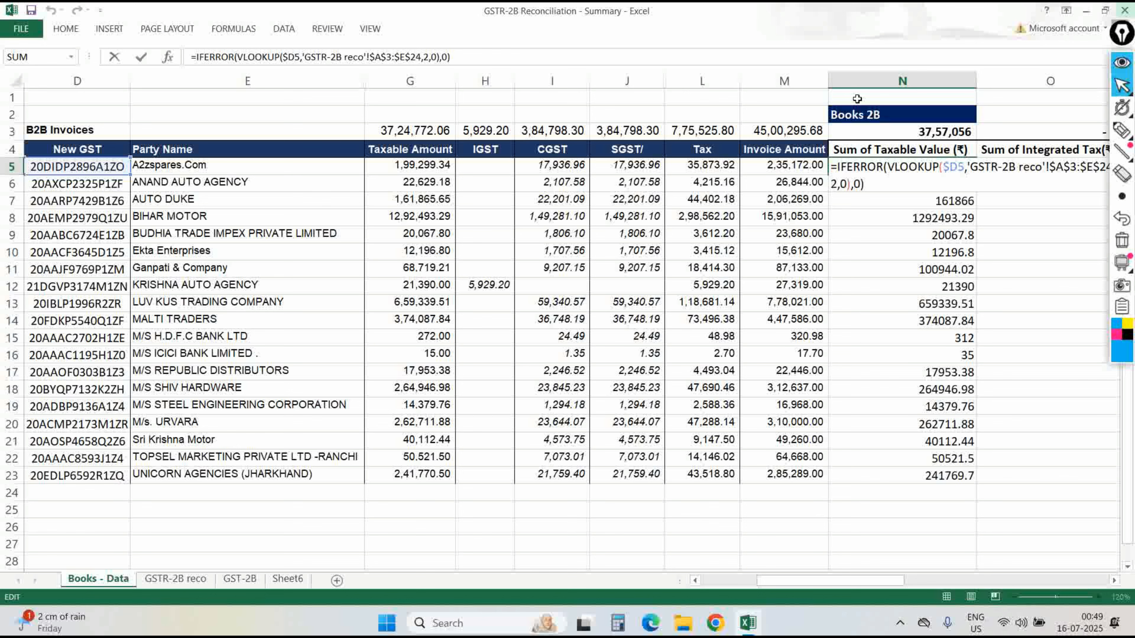
pyautogui.press('Escape')
pyautogui.hotkey('ctrl', 'c')
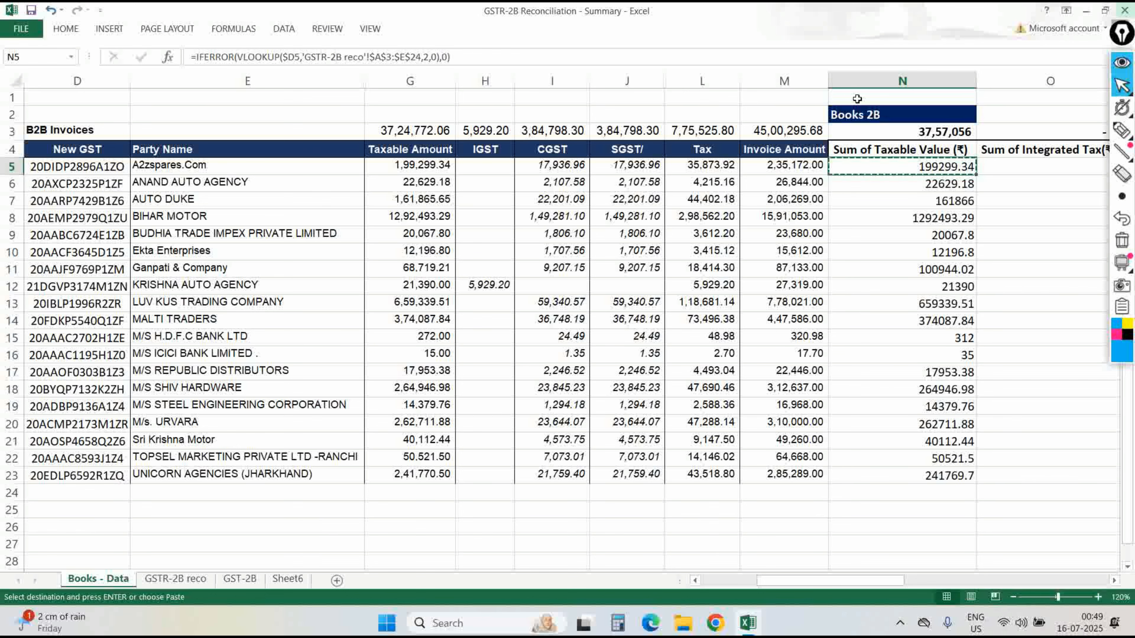
pyautogui.hotkey('shift', 'Right')
pyautogui.hotkey('shift', 'Right')
pyautogui.hotkey('shift', 'Right')
pyautogui.hotkey('ctrl', 'v')
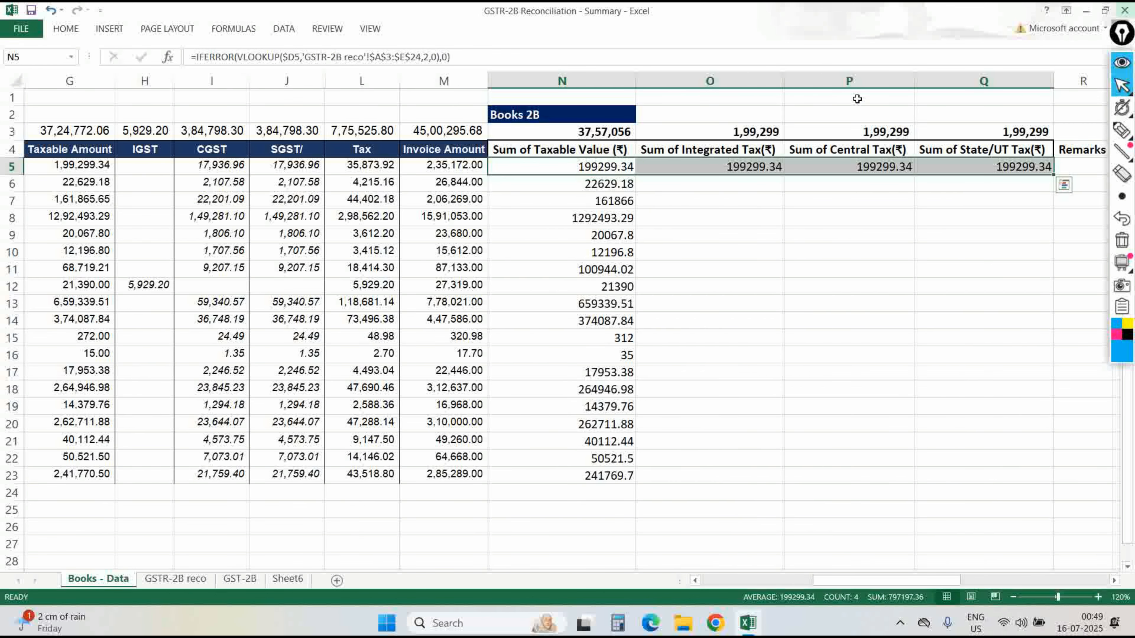
pyautogui.press('Right')
# Adjust the column index argument in O5's lookup formula.
pyautogui.press('F2')
pyautogui.press('Left')
pyautogui.press('Left')
pyautogui.press('Left')
pyautogui.press('Left')
pyautogui.press('Left')
pyautogui.press('Left')
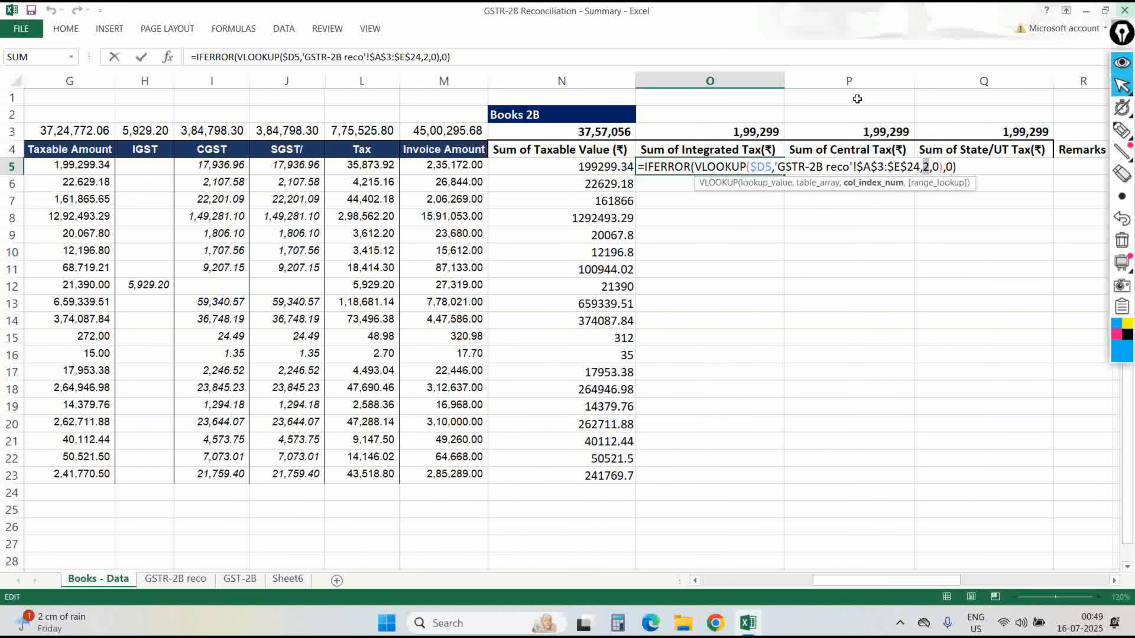
pyautogui.press('Return')
pyautogui.press('Up')
pyautogui.press('Right')
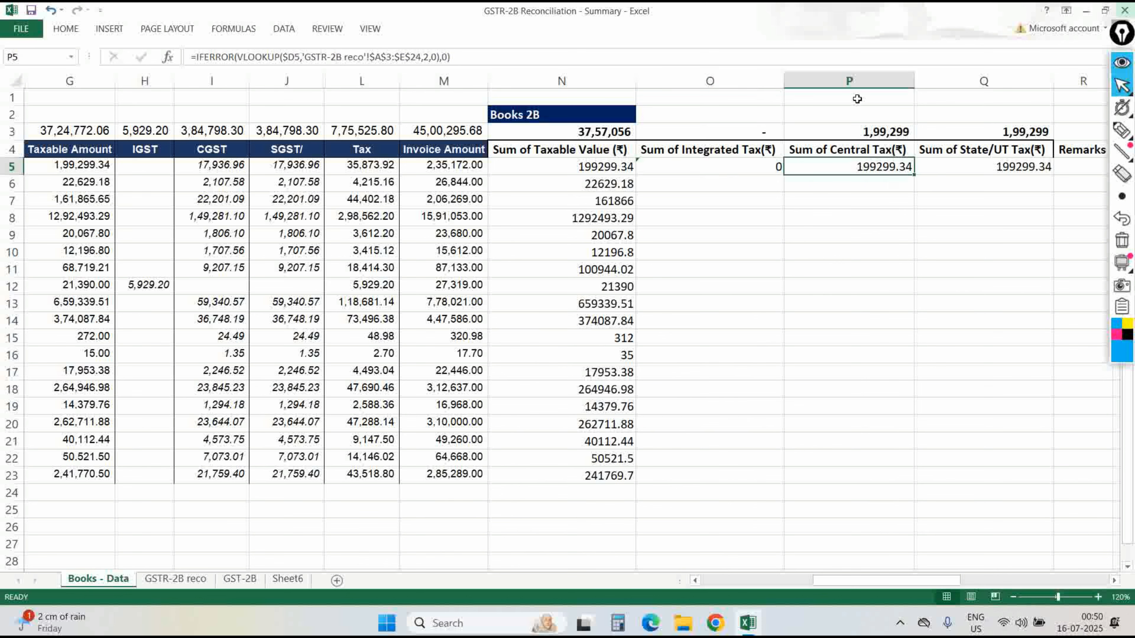
# Check GSTR-2B reco's column order and set P5's Central Tax lookup column index to 3.
pyautogui.hotkey('ctrl', 'pagedown')
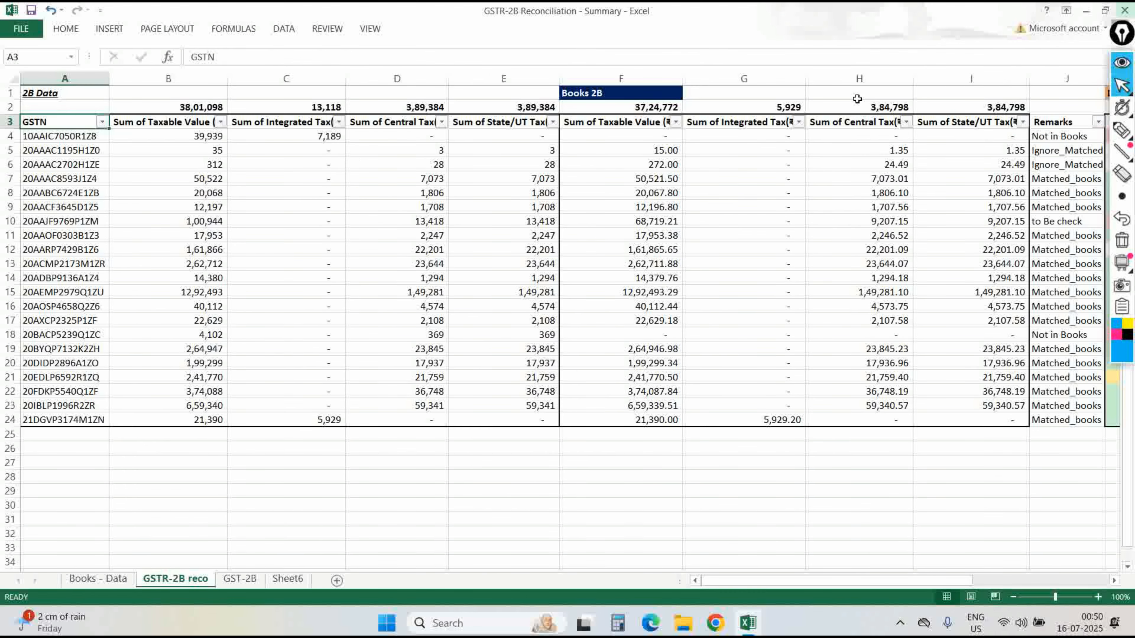
pyautogui.hotkey('shift', 'Right')
pyautogui.hotkey('shift', 'Right')
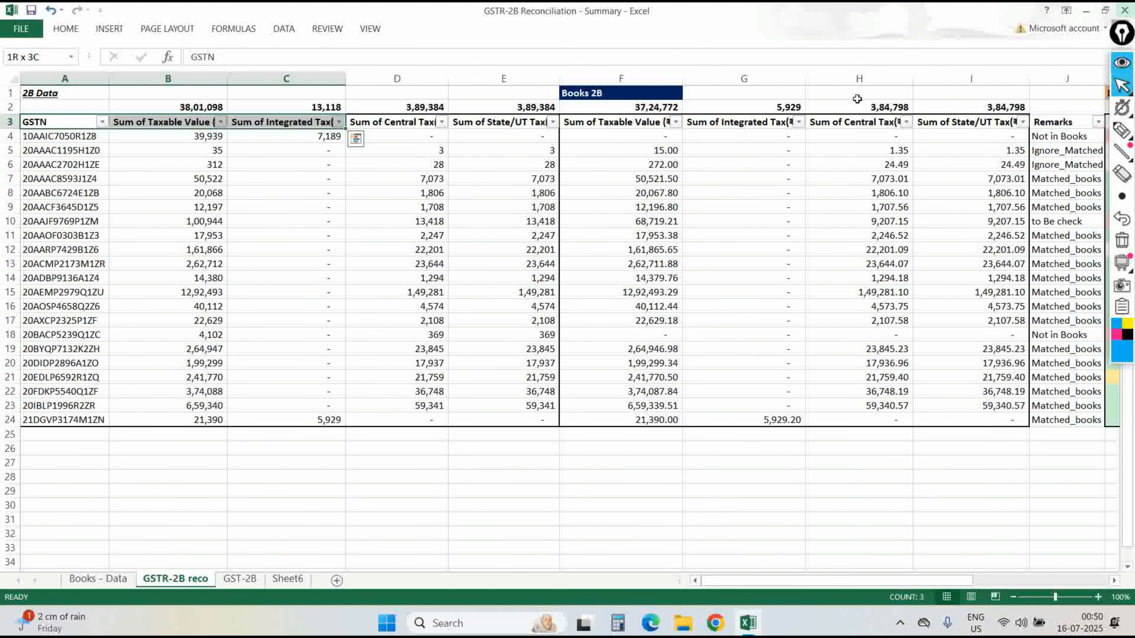
pyautogui.hotkey('ctrl', 'pageup')
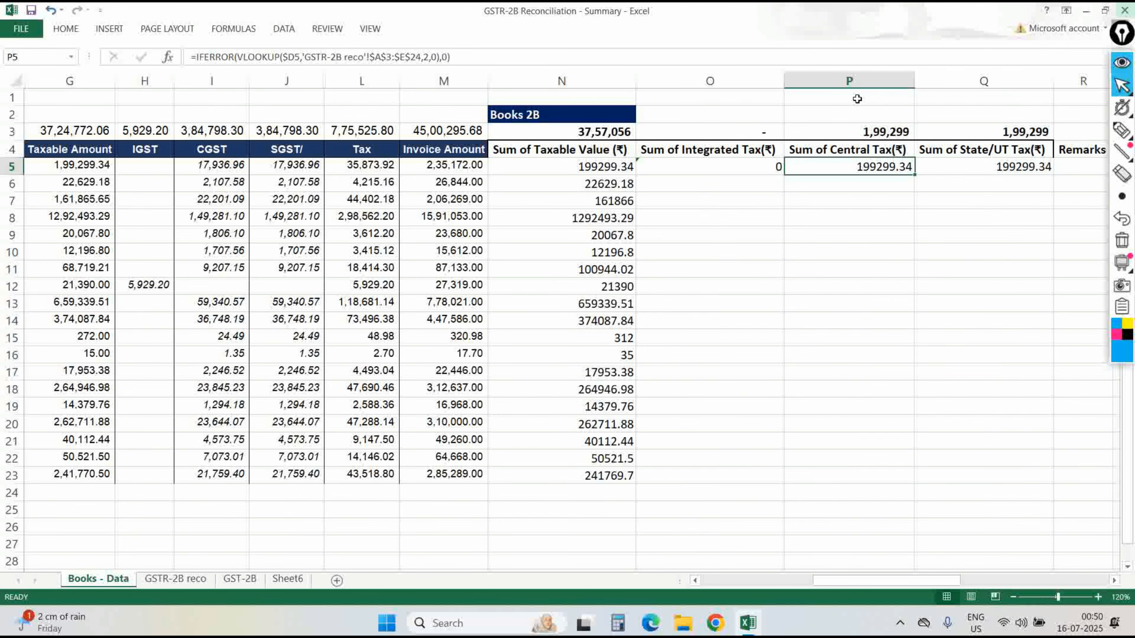
pyautogui.press('F2')
pyautogui.press('Left')
pyautogui.press('Left')
pyautogui.press('Left')
pyautogui.press('Left')
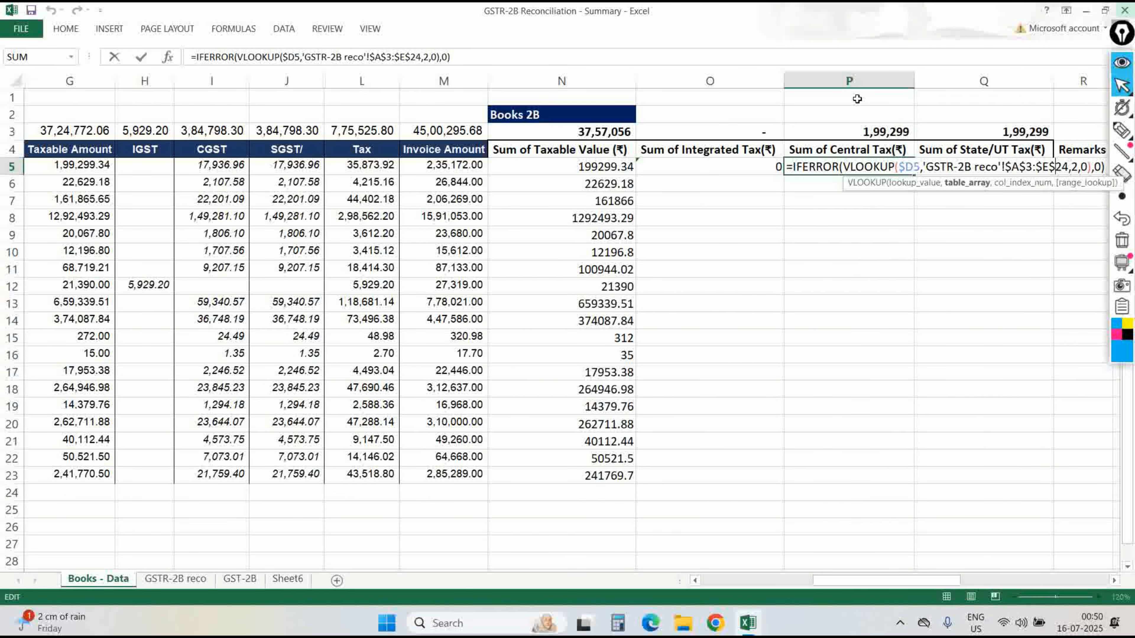
pyautogui.press('Return')
pyautogui.write('4')
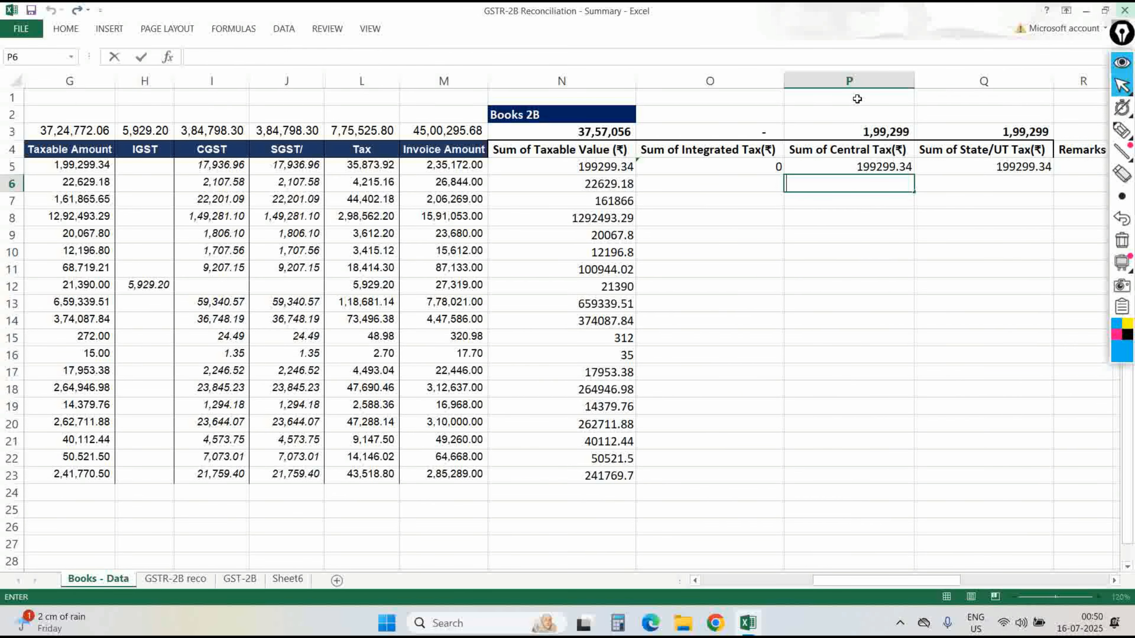
pyautogui.press('Up')
pyautogui.press('F2')
pyautogui.press('Left')
pyautogui.press('Left')
pyautogui.press('Left')
pyautogui.press('Left')
pyautogui.press('Left')
pyautogui.write('3')
pyautogui.press('Return')
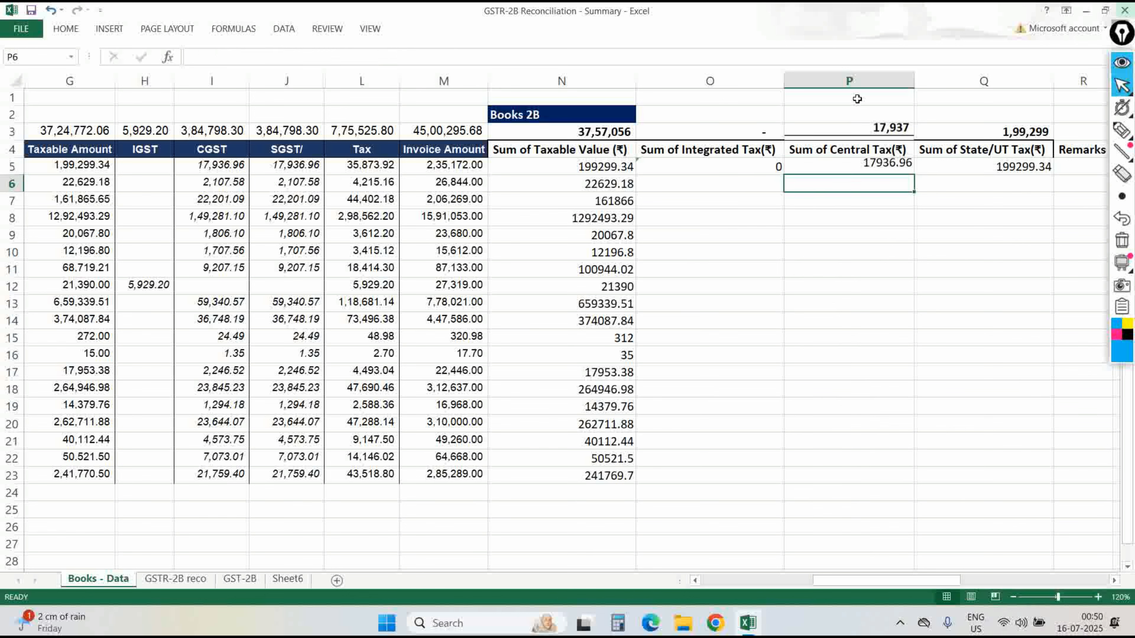
pyautogui.press('Up')
# Correct the column index in Q5's State/UT Tax lookup.
pyautogui.press('Right')
pyautogui.press('F2')
pyautogui.press('Left')
pyautogui.press('Left')
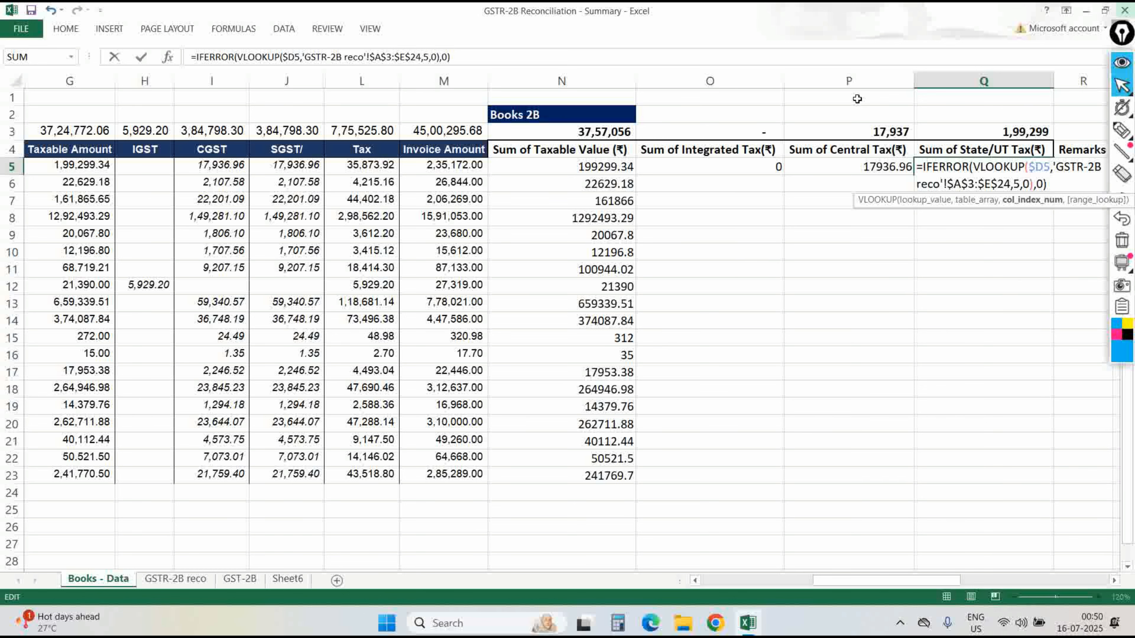
pyautogui.press('Return')
# Fill the O5:Q5 lookups down to row 23 and apply Comma Style.
pyautogui.press('Left')
pyautogui.press('Left')
pyautogui.press('Left')
pyautogui.hotkey('ctrl', 'Down')
pyautogui.press('Right')
pyautogui.hotkey('ctrl', 'shift', 'Up')
pyautogui.hotkey('shift', 'Right')
pyautogui.hotkey('shift', 'Right')
pyautogui.hotkey('shift', 'Right')
pyautogui.hotkey('shift', 'Left')
pyautogui.hotkey('ctrl', 'd')
pyautogui.hotkey('alt', 'h')
pyautogui.press('k')
# Switch to the GSTR-2B reco sheet and go to its Diff block heading.
pyautogui.press('Up')
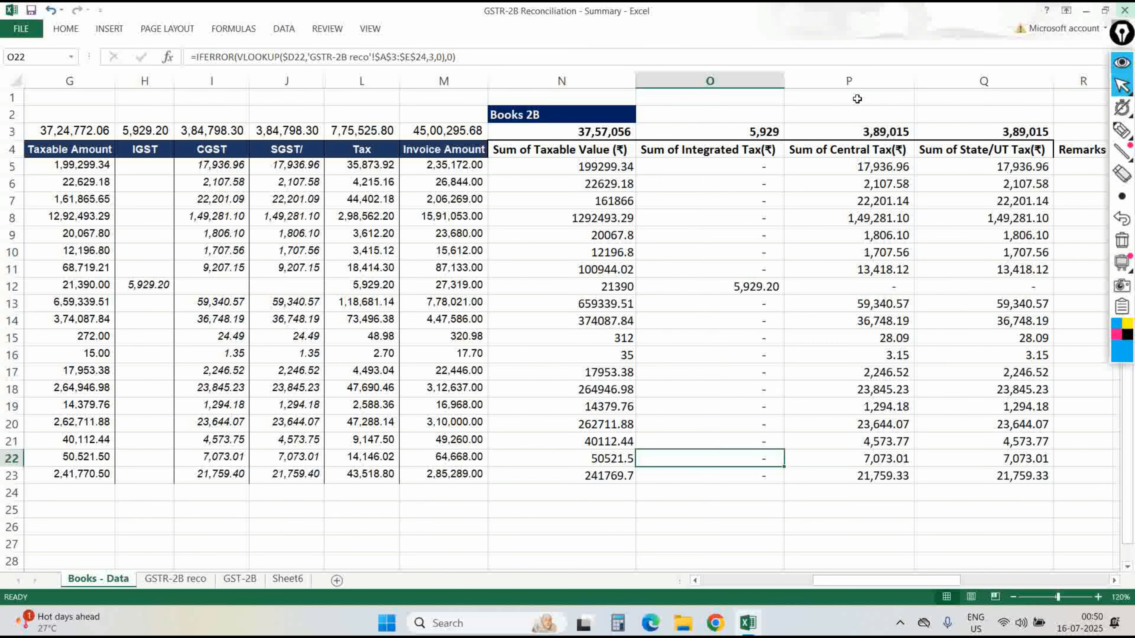
pyautogui.press('Right')
pyautogui.hotkey('ctrl', 'pagedown')
pyautogui.press('Right')
pyautogui.hotkey('ctrl', 'Right')
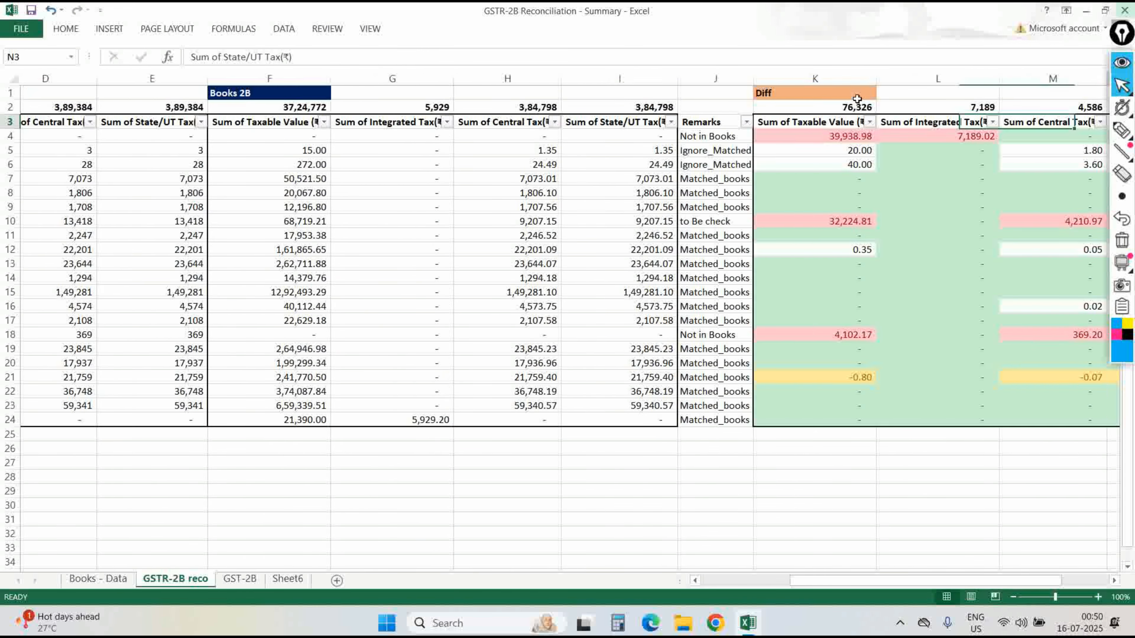
# Copy the Diff block K4:N24 from GSTR-2B reco and paste it at S4 on Books - Data.
pyautogui.press('Down')
pyautogui.press('Left')
pyautogui.press('Left')
pyautogui.press('Left')
pyautogui.hotkey('ctrl', 'shift', 'Right')
pyautogui.hotkey('shift', 'Down')
pyautogui.hotkey('ctrl', 'shift', 'Down')
pyautogui.hotkey('ctrl', 'c')
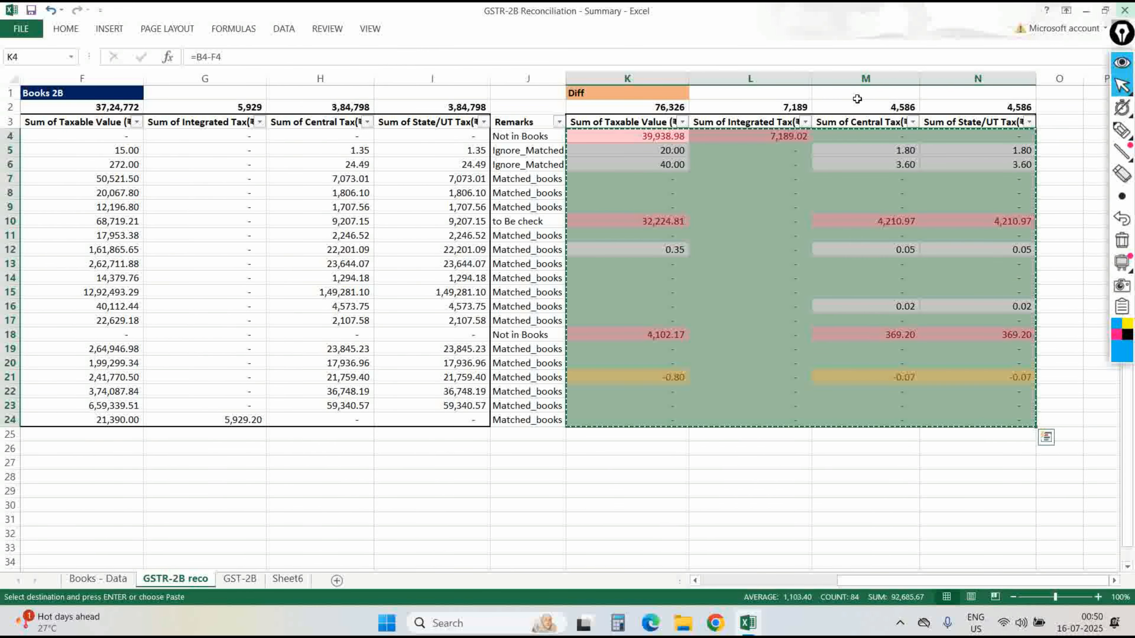
pyautogui.hotkey('ctrl', 'pageup')
pyautogui.press('Right')
pyautogui.press('Right')
pyautogui.hotkey('ctrl', 'Up')
pyautogui.press('Right')
pyautogui.press('Down')
pyautogui.press('Return')
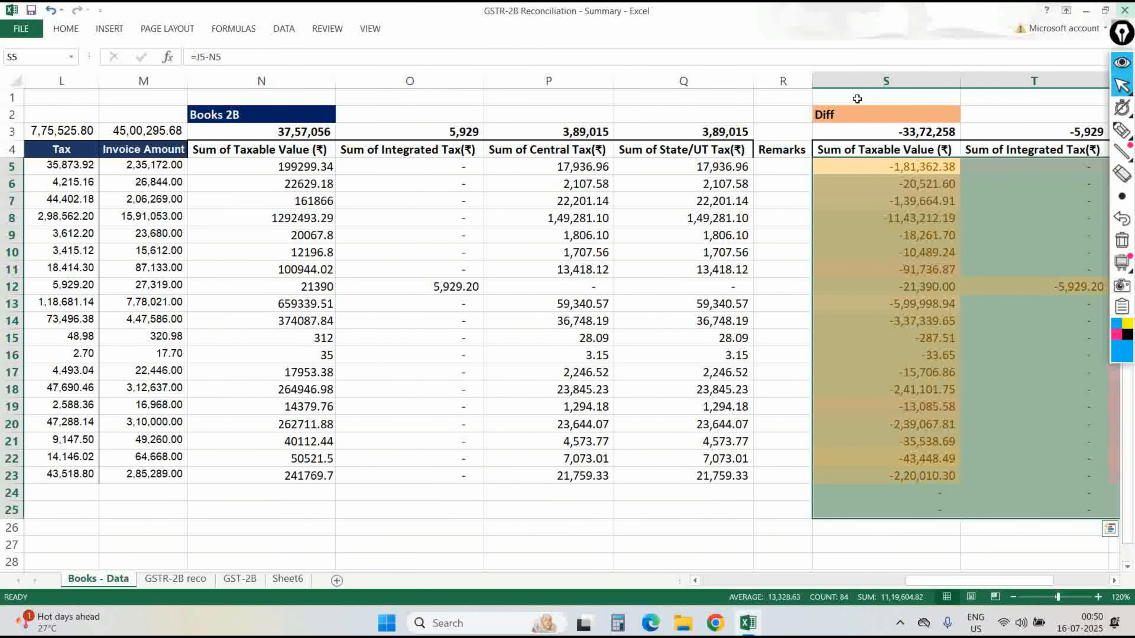
# Delete the surplus rows below the pasted Diff block.
pyautogui.hotkey('ctrl', 'Down')
pyautogui.press('Down')
pyautogui.hotkey('shift', 'Up')
pyautogui.hotkey('shift', 'space')
pyautogui.hotkey('shift', 'Up')
pyautogui.hotkey('ctrl', '-')
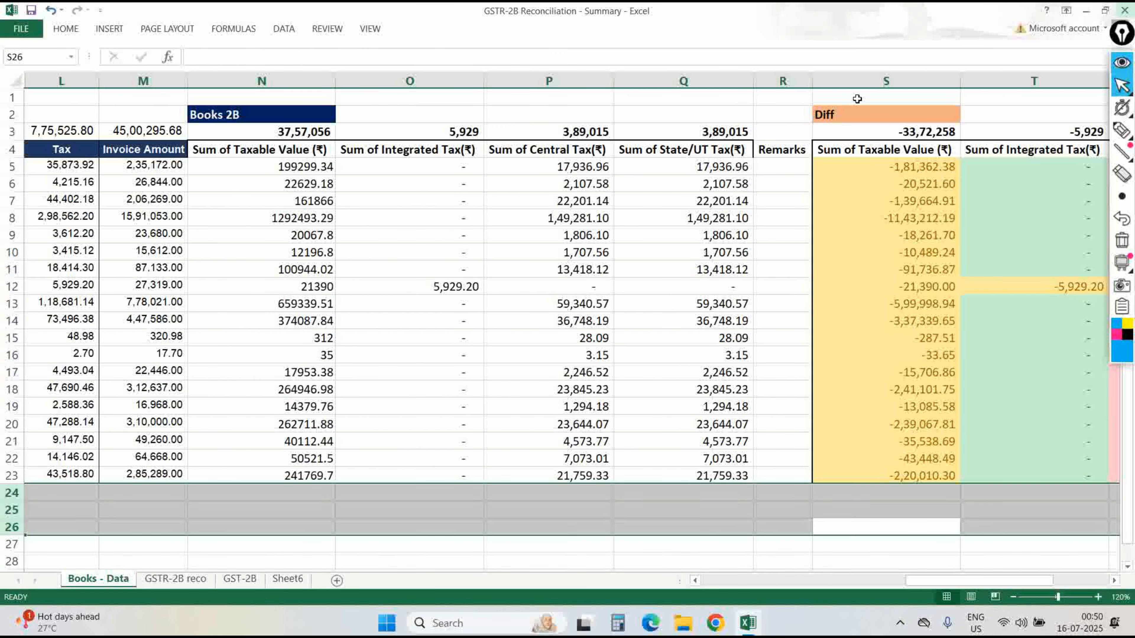
# Set the first Diff formula in S5 to =G5-N5.
pyautogui.hotkey('ctrl', 'Up')
pyautogui.hotkey('ctrl', 'Up')
pyautogui.press('Down')
pyautogui.press('Down')
pyautogui.press('Down')
pyautogui.press('F2')
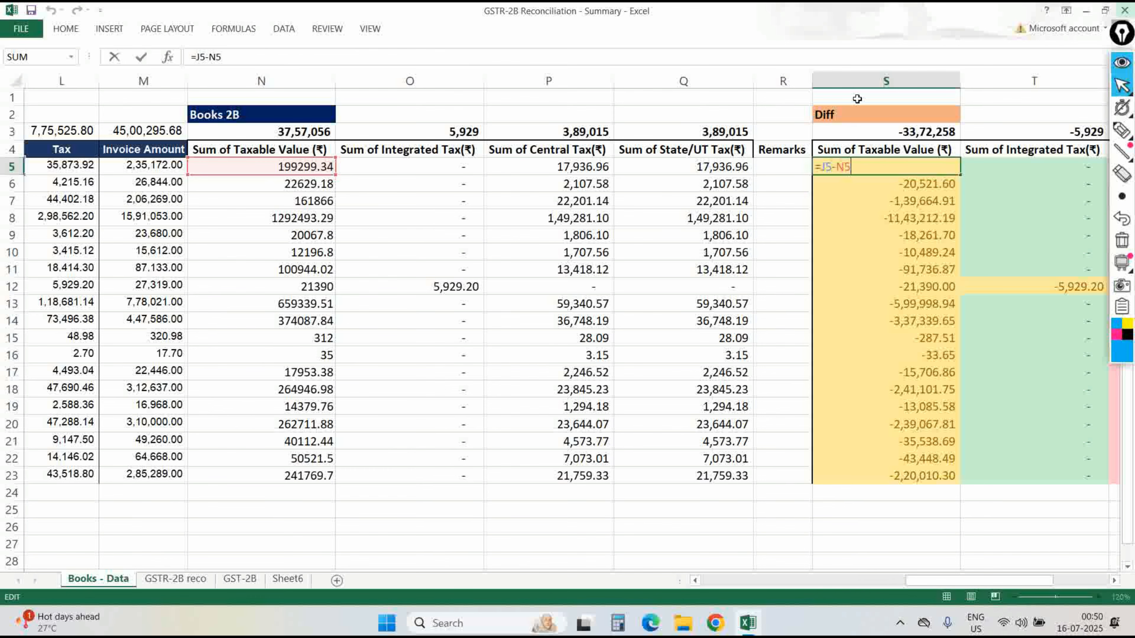
pyautogui.hscroll(-6, 584, 276)
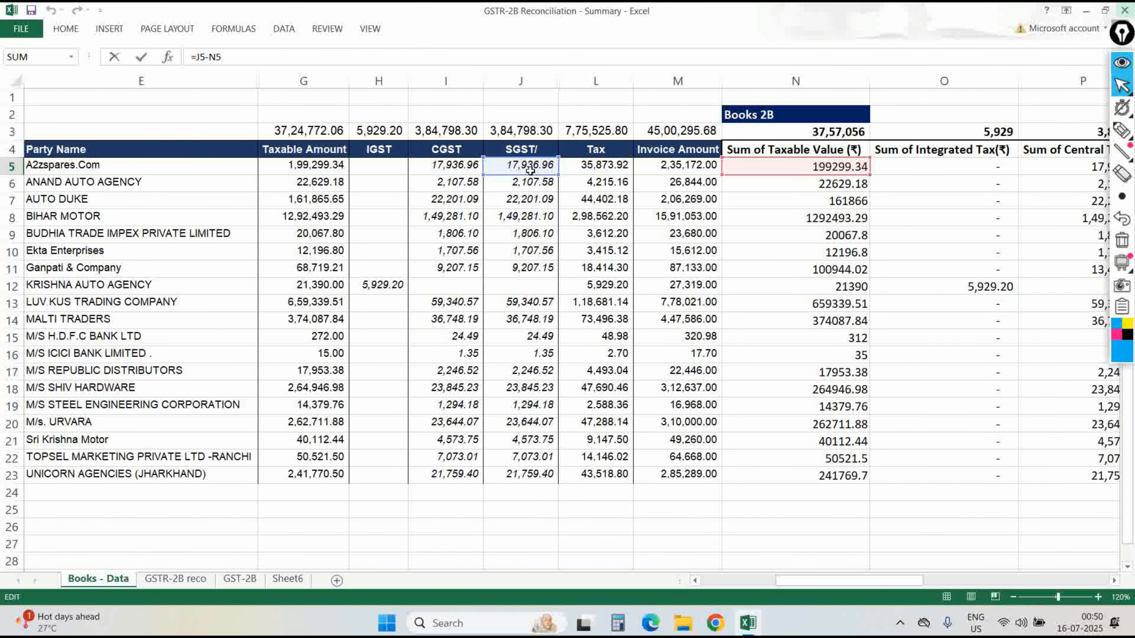
pyautogui.moveTo(532, 178); pyautogui.dragTo(329, 170)
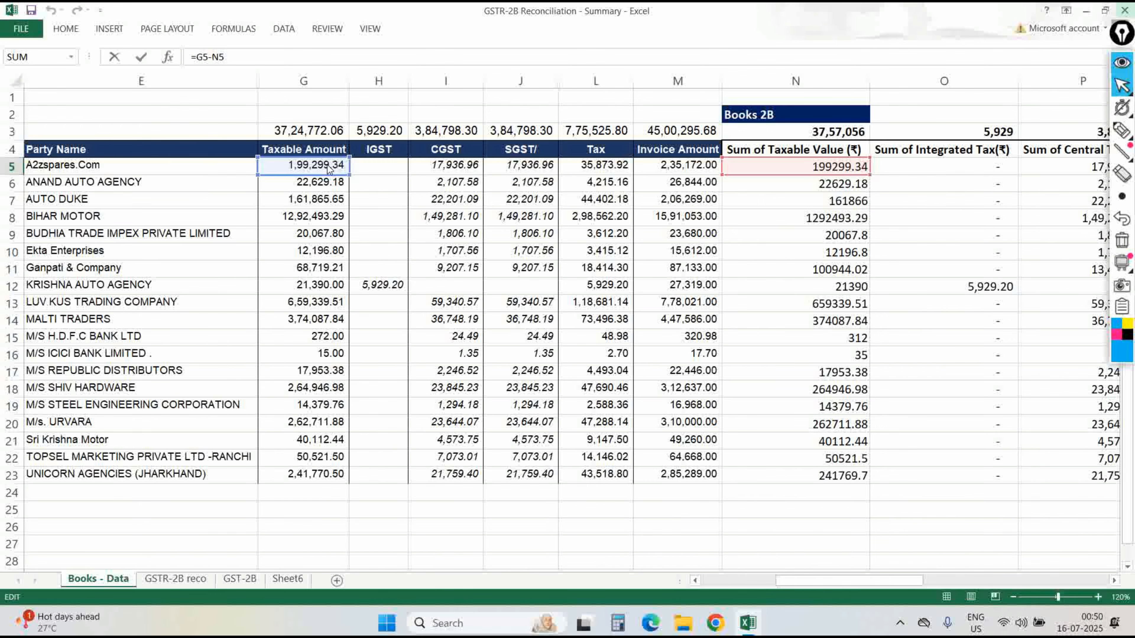
pyautogui.hotkey('ctrl', 'Return')
# Copy the difference formula across S5:V23 and check the results.
pyautogui.hotkey('ctrl', 'c')
pyautogui.hotkey('ctrl', 'shift', 'Down')
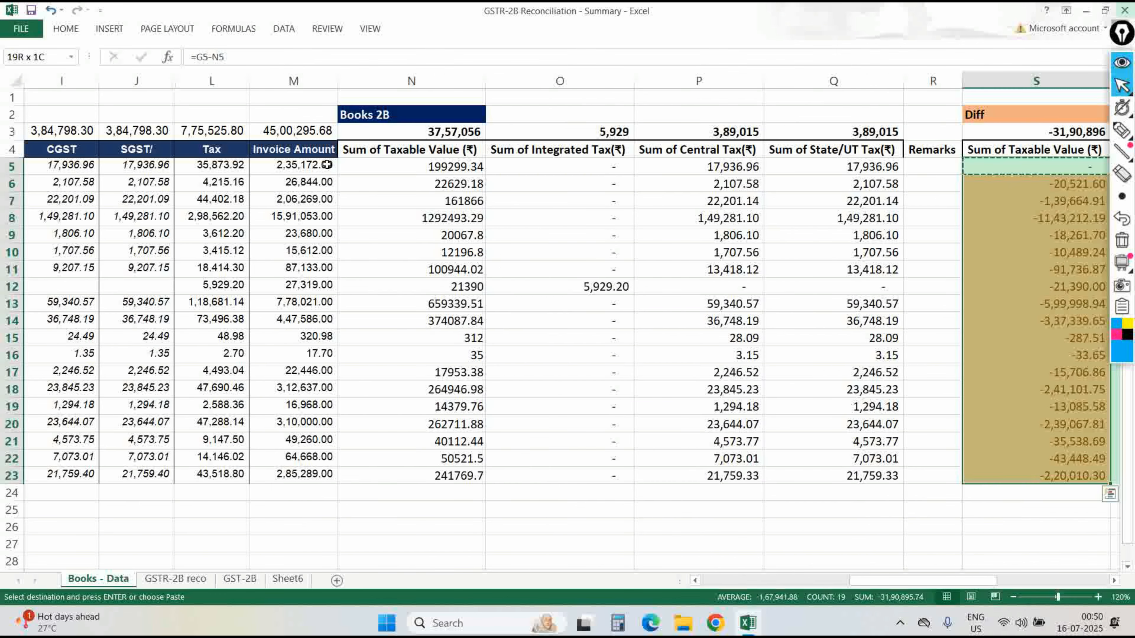
pyautogui.hotkey('shift', 'Right')
pyautogui.hotkey('shift', 'Right')
pyautogui.hotkey('shift', 'Right')
pyautogui.press('Return')
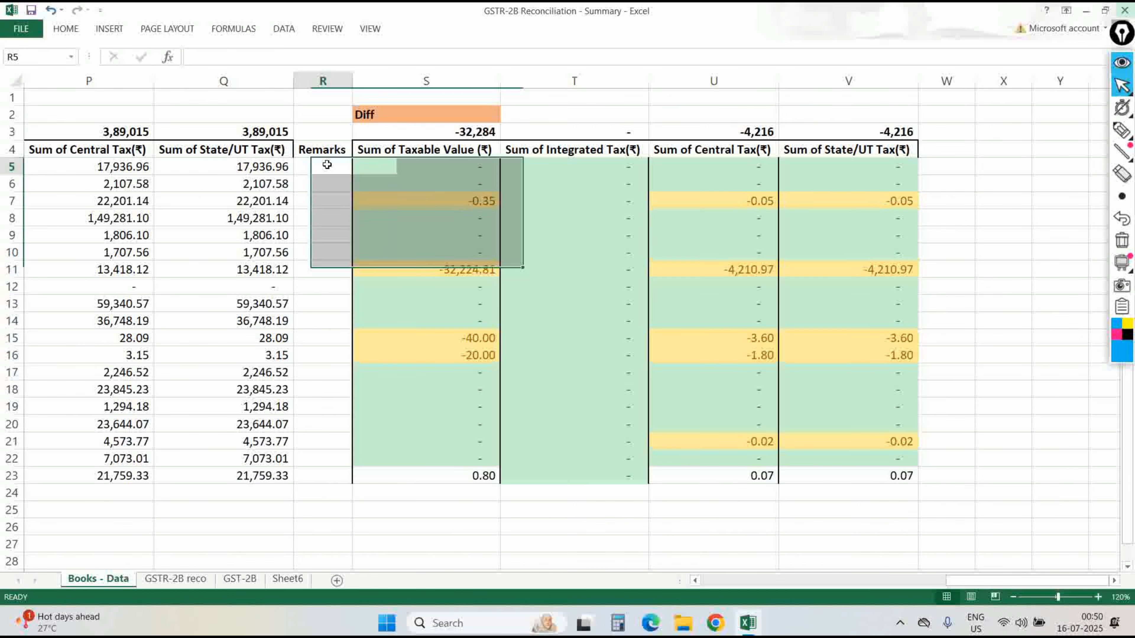
pyautogui.press('Up')
pyautogui.press('Down')
pyautogui.press('Down')
pyautogui.press('Down')
pyautogui.press('Down')
pyautogui.press('Down')
pyautogui.press('Down')
pyautogui.press('Down')
pyautogui.press('Down')
pyautogui.press('Left')
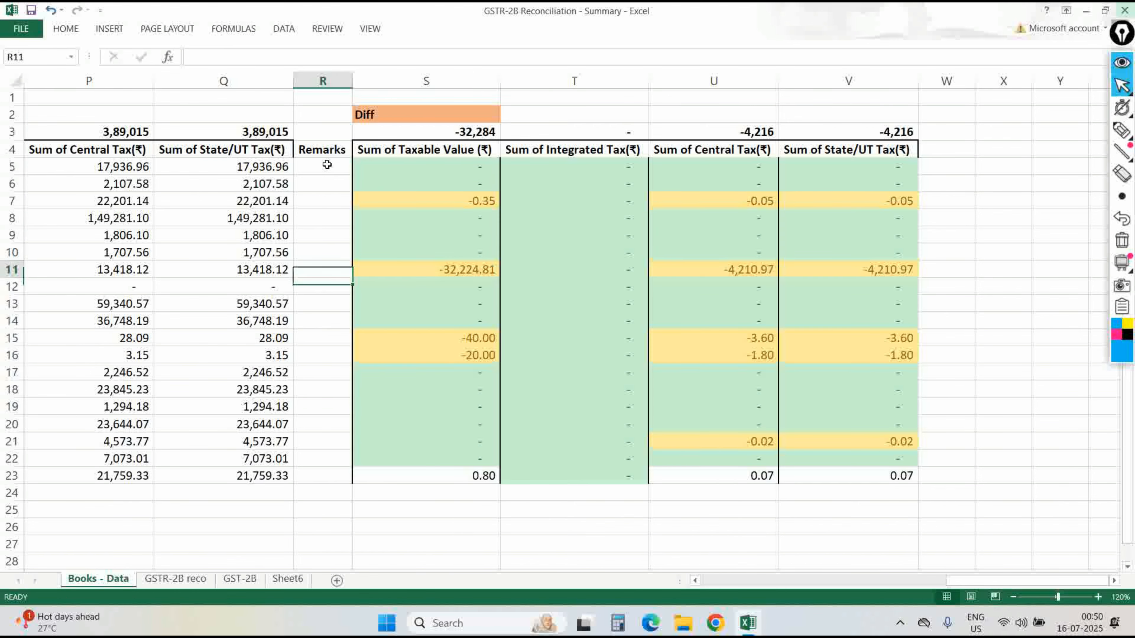
pyautogui.press('Up')
pyautogui.press('Up')
pyautogui.press('Up')
pyautogui.press('Up')
pyautogui.press('Up')
pyautogui.press('Up')
pyautogui.press('Up')
pyautogui.press('Left')
pyautogui.press('Up')
pyautogui.press('Up')
pyautogui.hotkey('ctrl', 'Left')
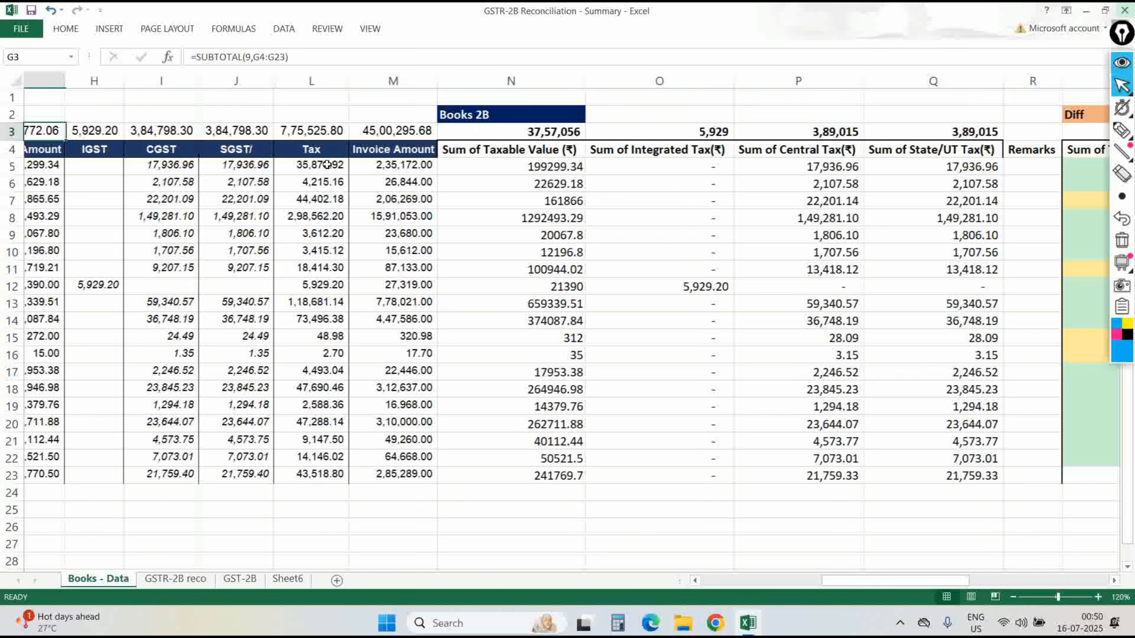
# Apply All Borders to the Books - Data block D4:V23.
pyautogui.press('Down')
pyautogui.press('Left')
pyautogui.press('Left')
pyautogui.hotkey('ctrl', 'shift', 'Down')
pyautogui.hotkey('ctrl', 'shift', 'Right')
pyautogui.hotkey('alt', 'h')
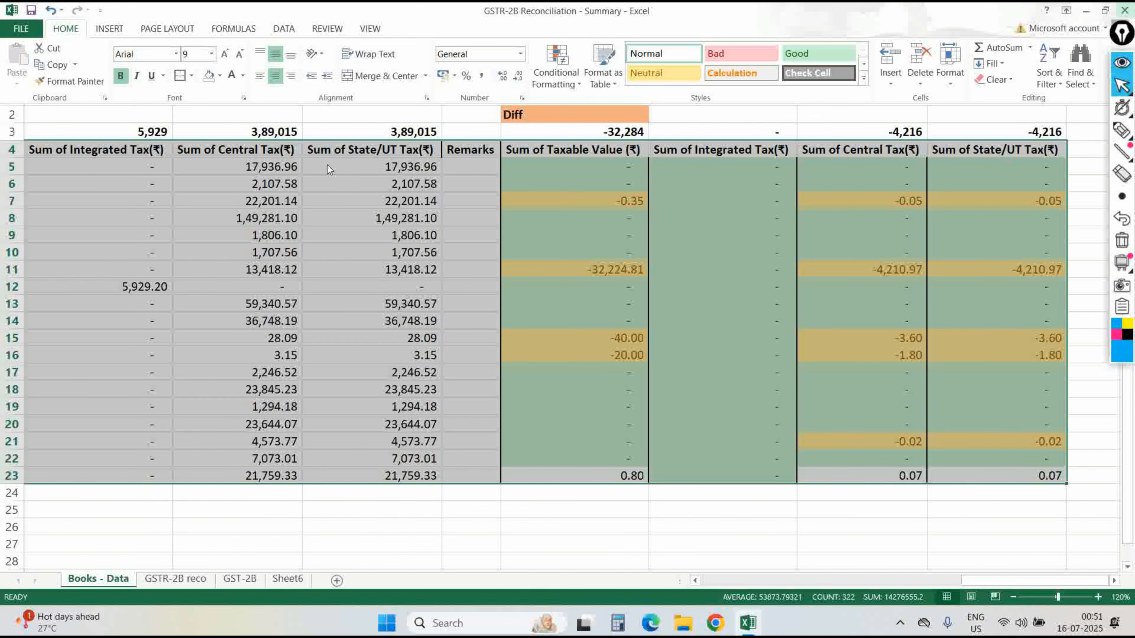
pyautogui.press('b')
pyautogui.press('a')
pyautogui.hotkey('ctrl', 'BackSpace')
pyautogui.hotkey('ctrl', 'z')
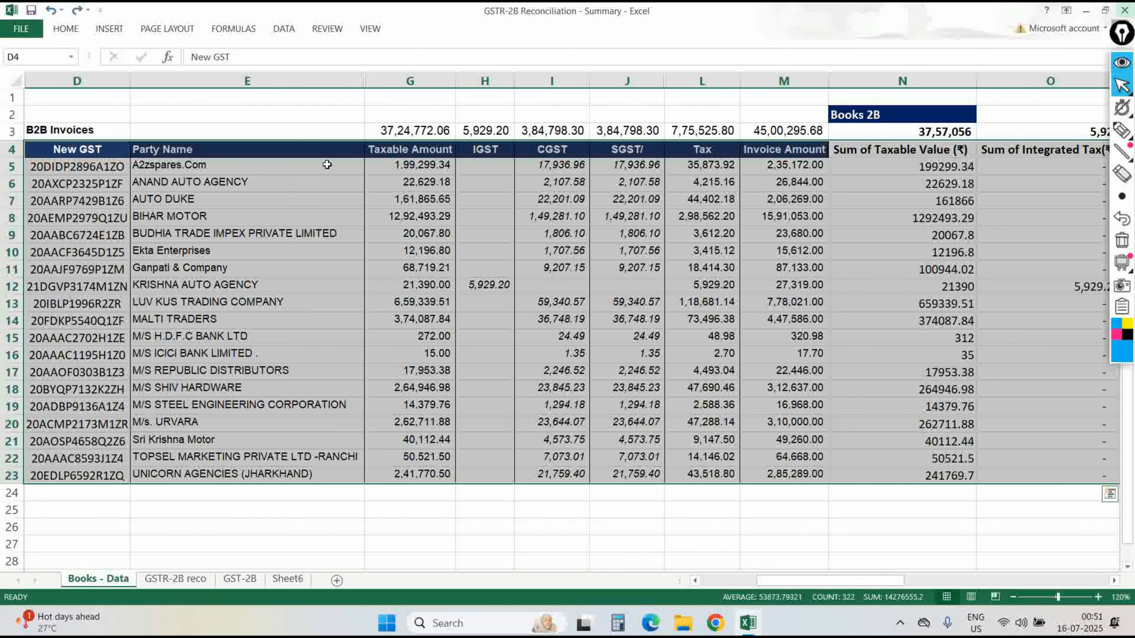
pyautogui.hotkey('alt', 'h')
pyautogui.press('b')
pyautogui.press('a')
# Inspect the Books 2B headers and a State/UT Tax lookup, then select the first Remarks cell.
pyautogui.press('Right')
pyautogui.press('Right')
pyautogui.press('Right')
pyautogui.press('Right')
pyautogui.press('Right')
pyautogui.press('Right')
pyautogui.press('Right')
pyautogui.press('Right')
pyautogui.press('Right')
pyautogui.press('Right')
pyautogui.press('Right')
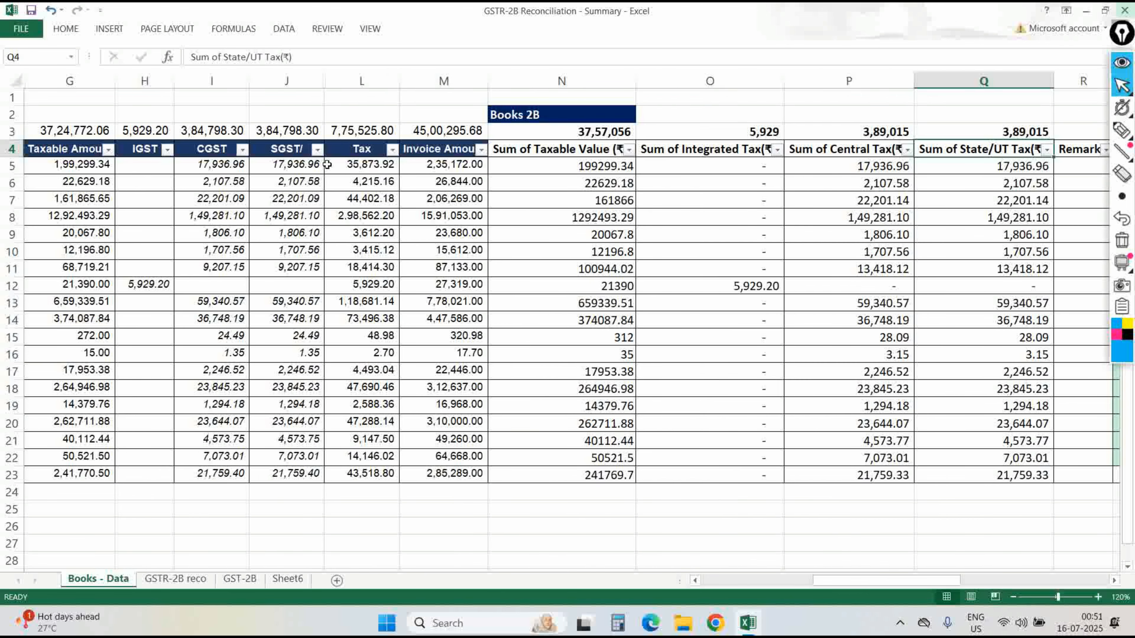
pyautogui.press('Right')
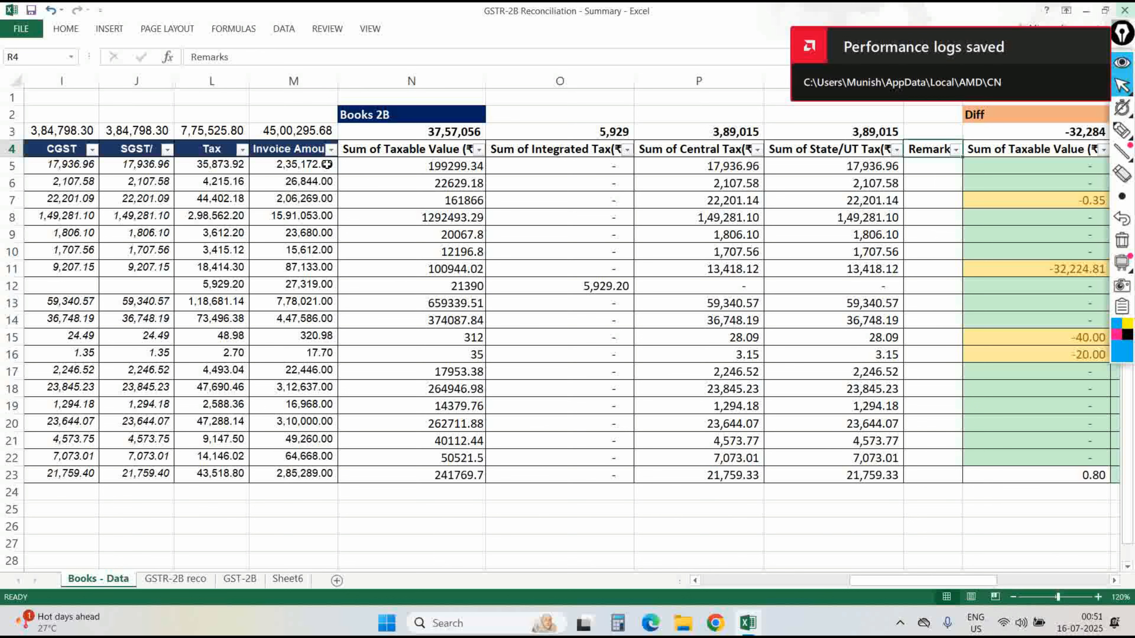
pyautogui.press('Left')
pyautogui.press('Left')
pyautogui.press('Right')
pyautogui.press('Down')
pyautogui.press('Down')
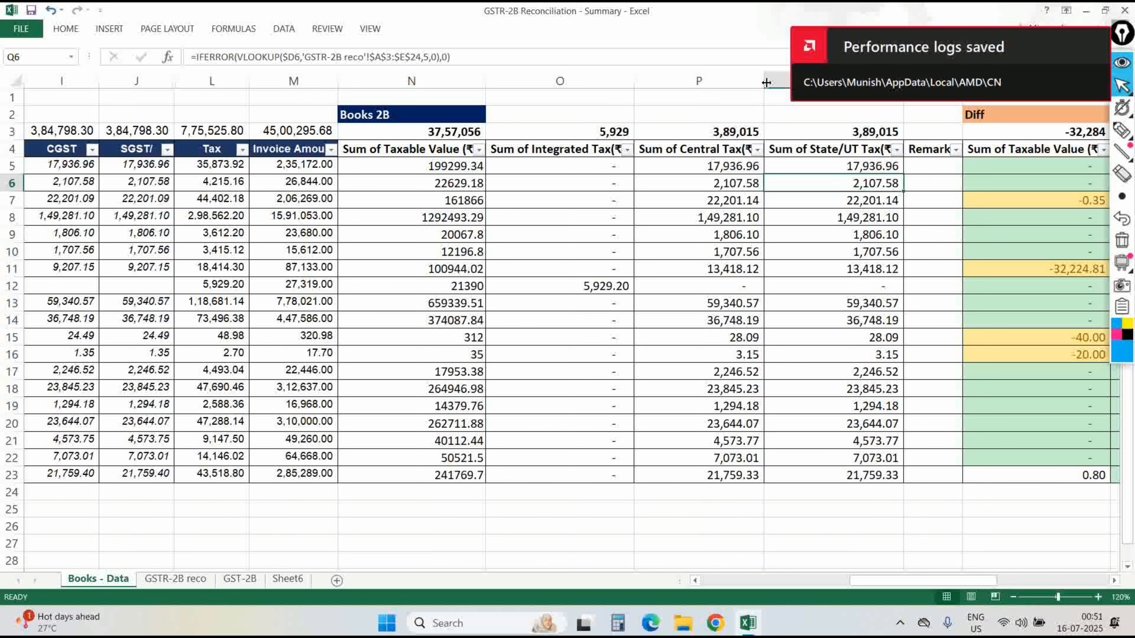
pyautogui.press('F2')
pyautogui.click(918, 170)
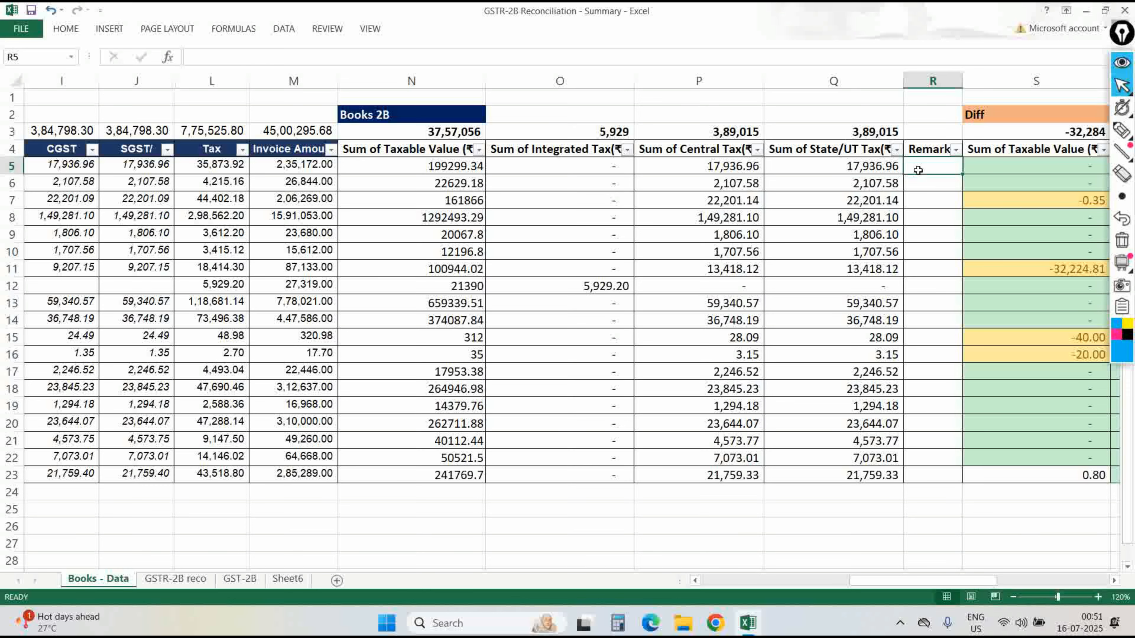
pyautogui.hscroll(2, 917, 170)
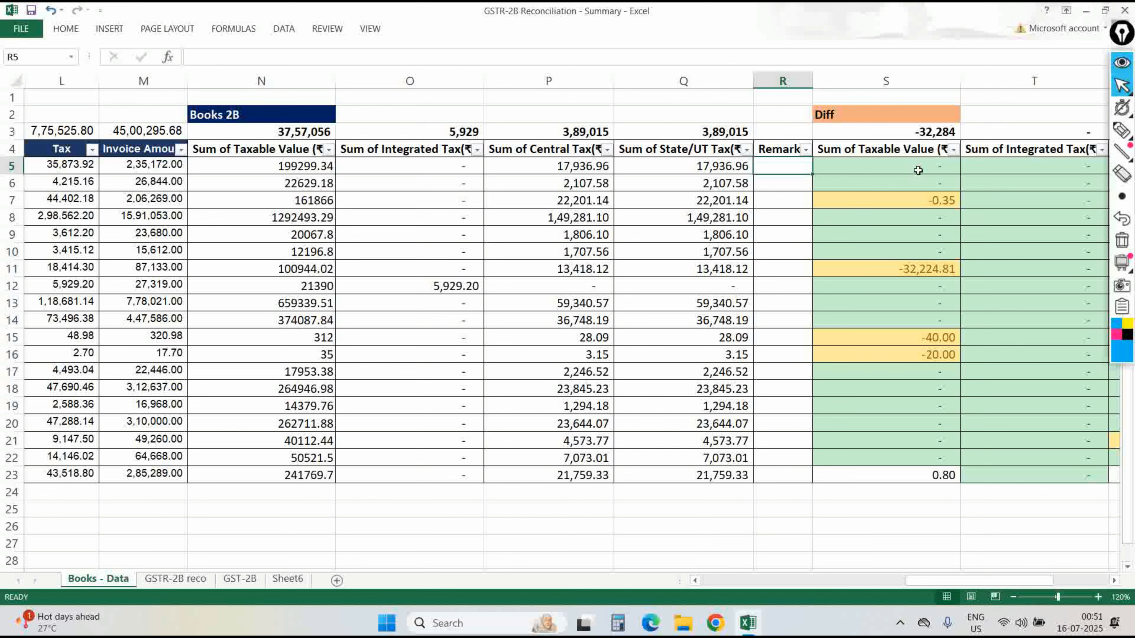
# Filter the Diff taxable column S to green-filled cells.
pyautogui.press('Right')
pyautogui.press('Up')
pyautogui.hotkey('alt', 'Down')
pyautogui.press('Down')
pyautogui.press('Down')
pyautogui.press('Down')
pyautogui.press('Down')
pyautogui.press('Down')
pyautogui.press('Right')
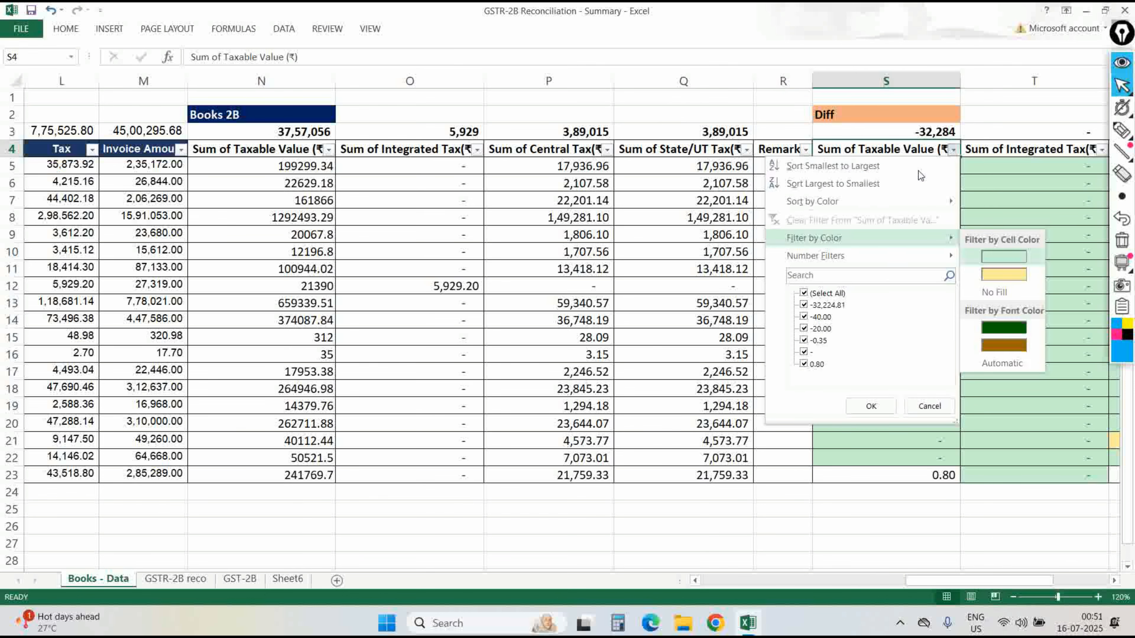
pyautogui.press('Return')
pyautogui.press('Right')
pyautogui.press('Right')
pyautogui.press('Up')
pyautogui.press('Left')
pyautogui.press('Left')
pyautogui.press('Down')
pyautogui.press('Down')
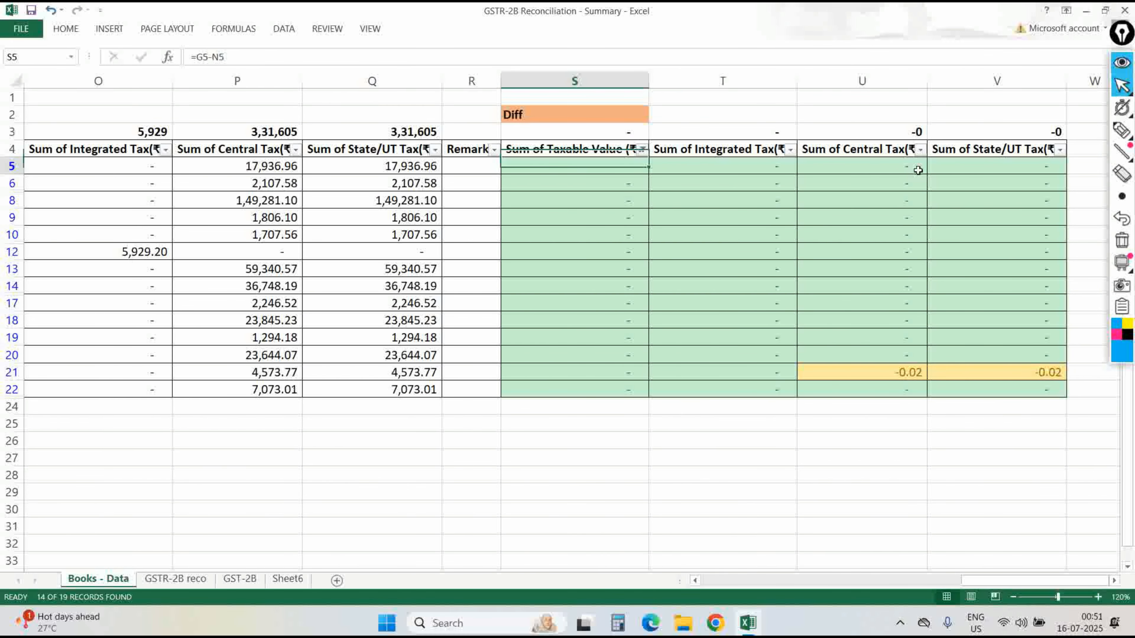
pyautogui.press('Left')
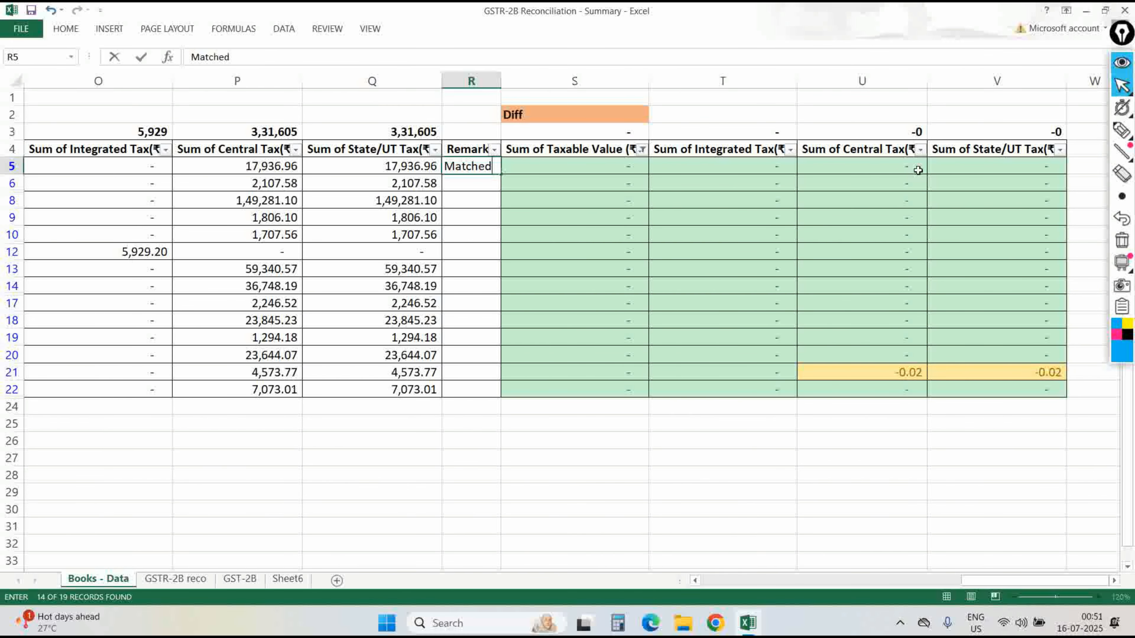
# Fill Matched_2B into every visible Remarks cell of the green-filtered rows.
pyautogui.write('Matched_2B')
pyautogui.hotkey('ctrl', 'Return')
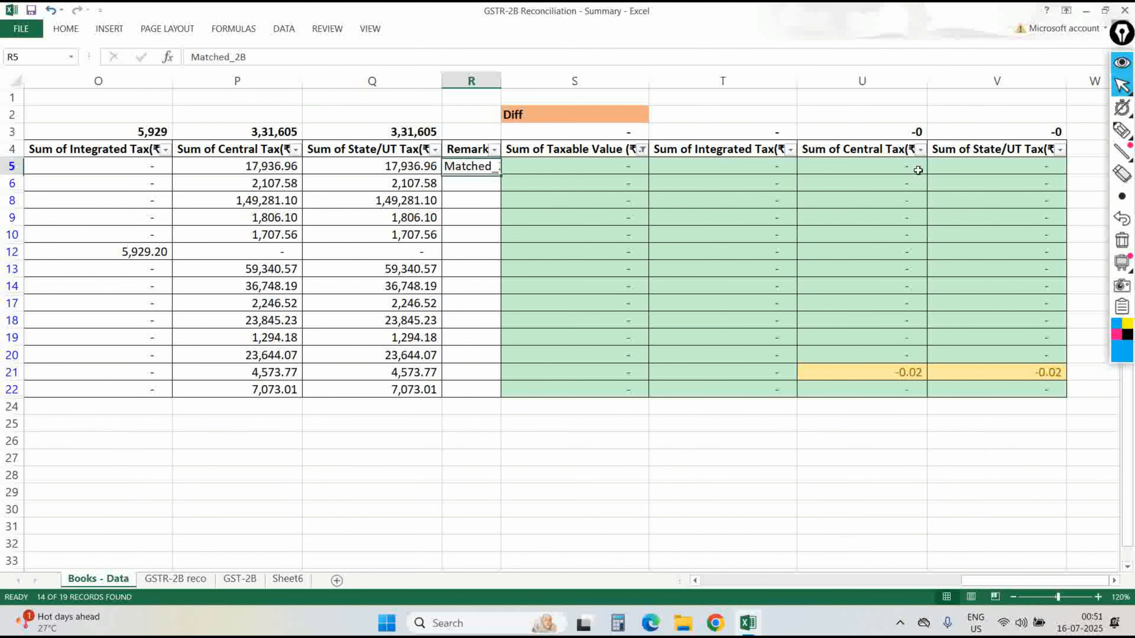
pyautogui.press('Left')
pyautogui.hotkey('ctrl', 'Down')
pyautogui.press('Right')
pyautogui.hotkey('ctrl', 'shift', 'Up')
pyautogui.hotkey('ctrl', 'd')
pyautogui.hotkey('alt', 'h')
pyautogui.press('o')
pyautogui.press('i')
# Clear the filters and refilter the Diff taxable column to yellow cells.
pyautogui.hotkey('ctrl', 'Up')
pyautogui.hotkey('alt', 'Down')
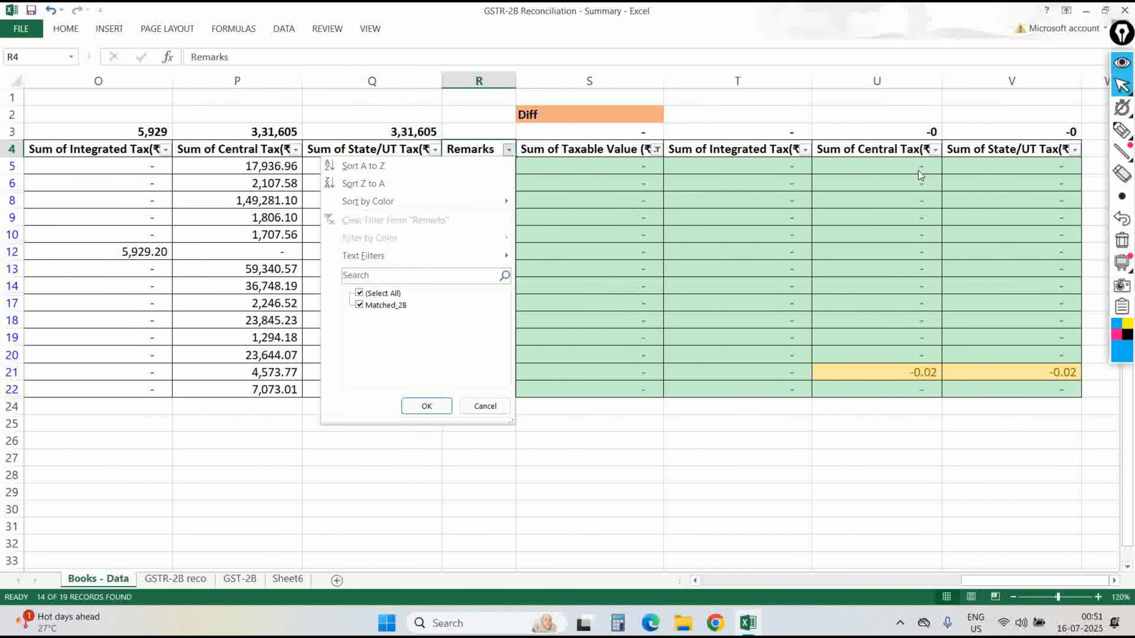
pyautogui.press('Escape')
pyautogui.hotkey('alt', 'a')
pyautogui.press('c')
pyautogui.press('Right')
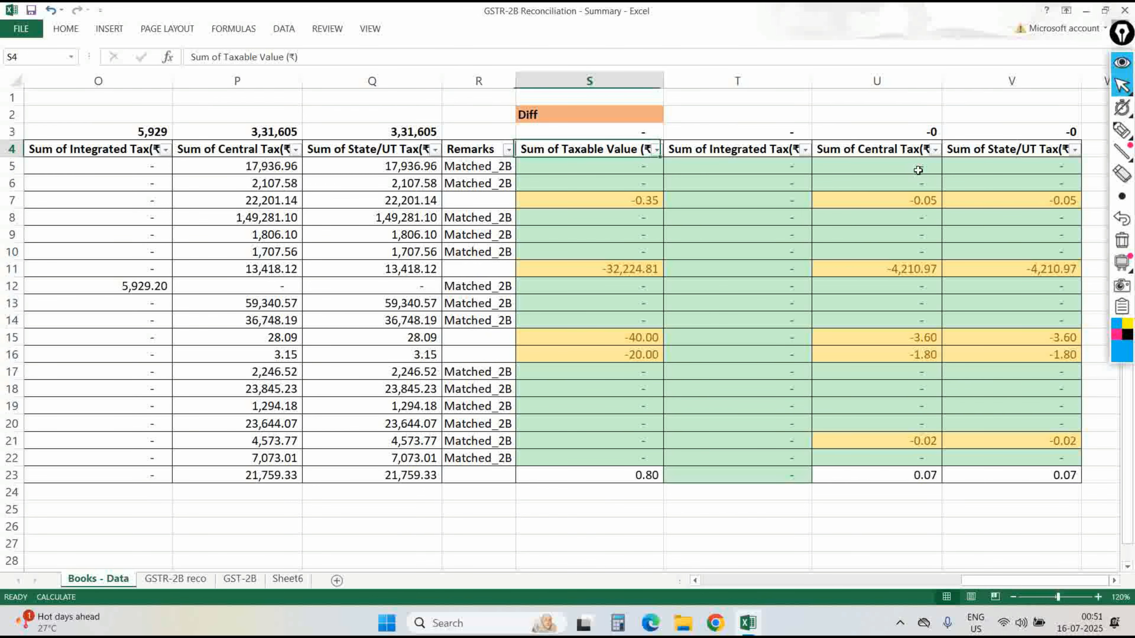
pyautogui.hotkey('alt', 'Down')
pyautogui.press('i')
pyautogui.press('Return')
# Enter Matched_2B in row 7's Remarks.
pyautogui.press('Left')
pyautogui.press('Down')
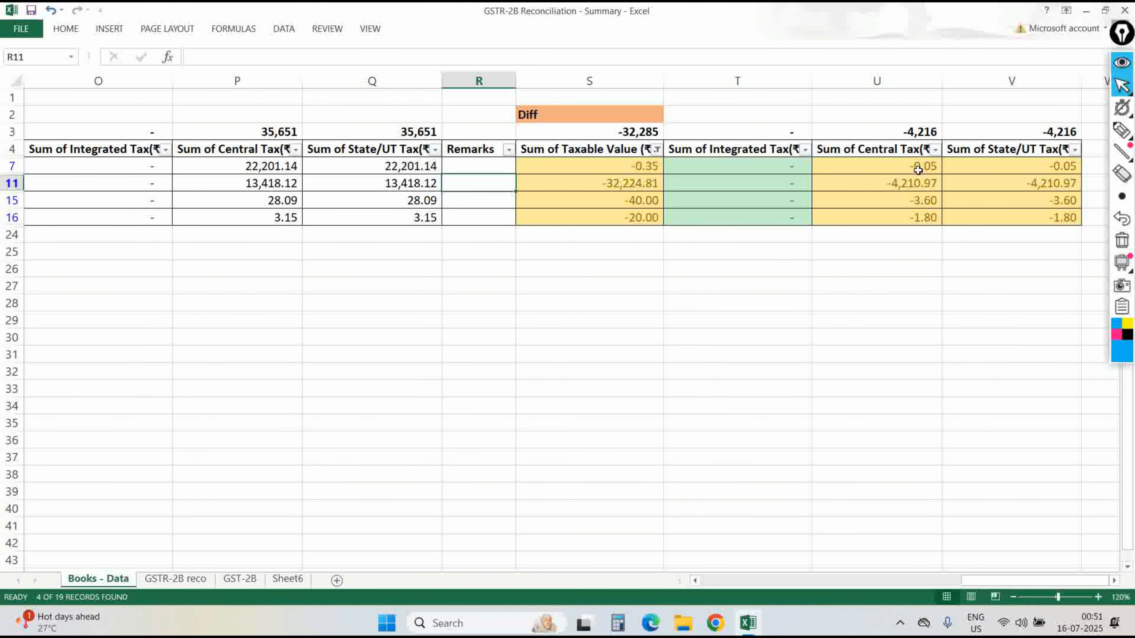
pyautogui.write('Matched_2B')
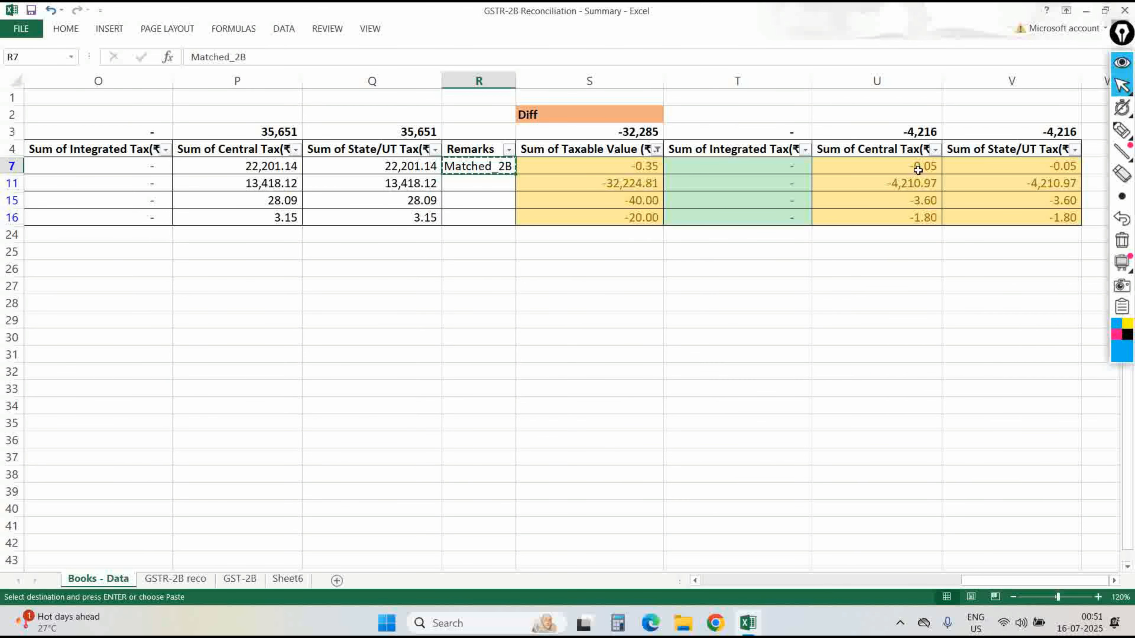
pyautogui.press('Return')
pyautogui.press('Down')
pyautogui.write('Matched_2B')
pyautogui.press('Return')
# Copy Ignore_Matched from GSTR-2B reco and paste it as values into rows 15 and 16 Remarks.
pyautogui.hotkey('ctrl', 'pagedown')
pyautogui.press('Right')
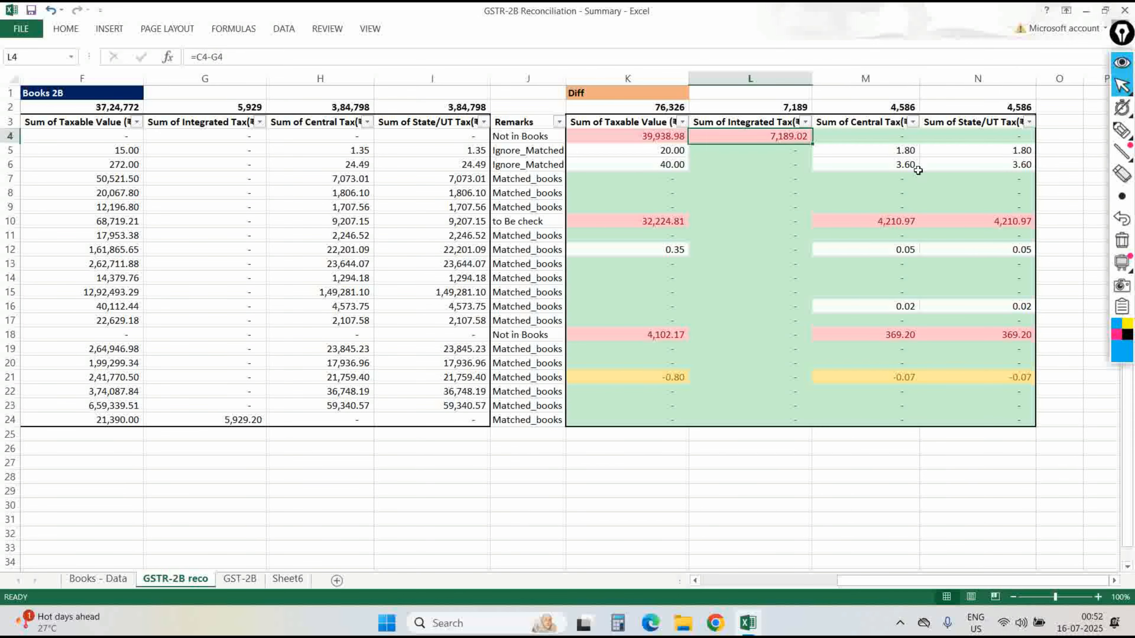
pyautogui.press('Left')
pyautogui.press('Left')
pyautogui.press('Down')
pyautogui.hotkey('ctrl', 'c')
pyautogui.hotkey('ctrl', 'pageup')
pyautogui.hotkey('ctrl', 'alt', 'v')
pyautogui.press('Return')
pyautogui.press('Down')
pyautogui.hotkey('ctrl', 'v')
pyautogui.hotkey('alt', 'h')
pyautogui.press('o')
pyautogui.press('i')
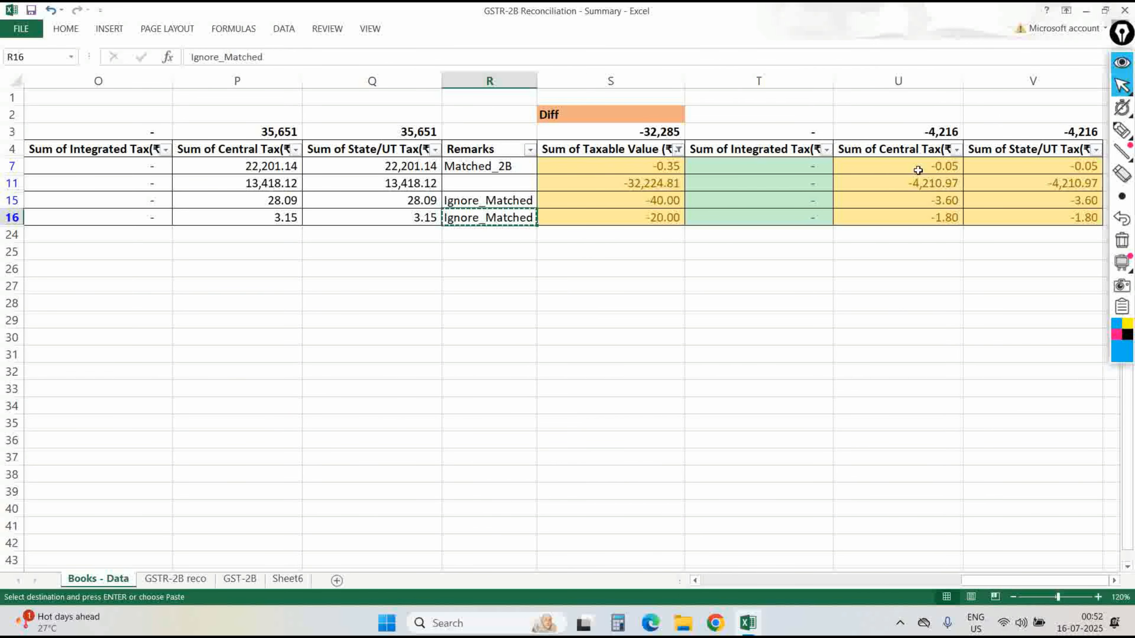
# Paste the to Be check remark from GSTR-2B reco into row 11's Remarks as values.
pyautogui.press('Up')
pyautogui.press('Down')
pyautogui.hotkey('ctrl', 'pagedown')
pyautogui.press('Down')
pyautogui.press('Down')
pyautogui.press('Down')
pyautogui.press('Down')
pyautogui.press('Down')
pyautogui.hotkey('ctrl', 'pageup')
pyautogui.press('Up')
pyautogui.press('Up')
pyautogui.press('Down')
pyautogui.hotkey('ctrl', 'alt', 'v')
pyautogui.press('v')
pyautogui.press('Return')
pyautogui.press('Left')
pyautogui.press('Left')
pyautogui.press('Left')
pyautogui.press('Left')
pyautogui.press('Left')
pyautogui.press('Left')
pyautogui.press('Left')
pyautogui.press('Left')
pyautogui.press('Left')
pyautogui.press('Left')
pyautogui.press('Left')
pyautogui.press('Left')
pyautogui.press('Right')
pyautogui.press('Right')
pyautogui.press('Right')
pyautogui.press('Left')
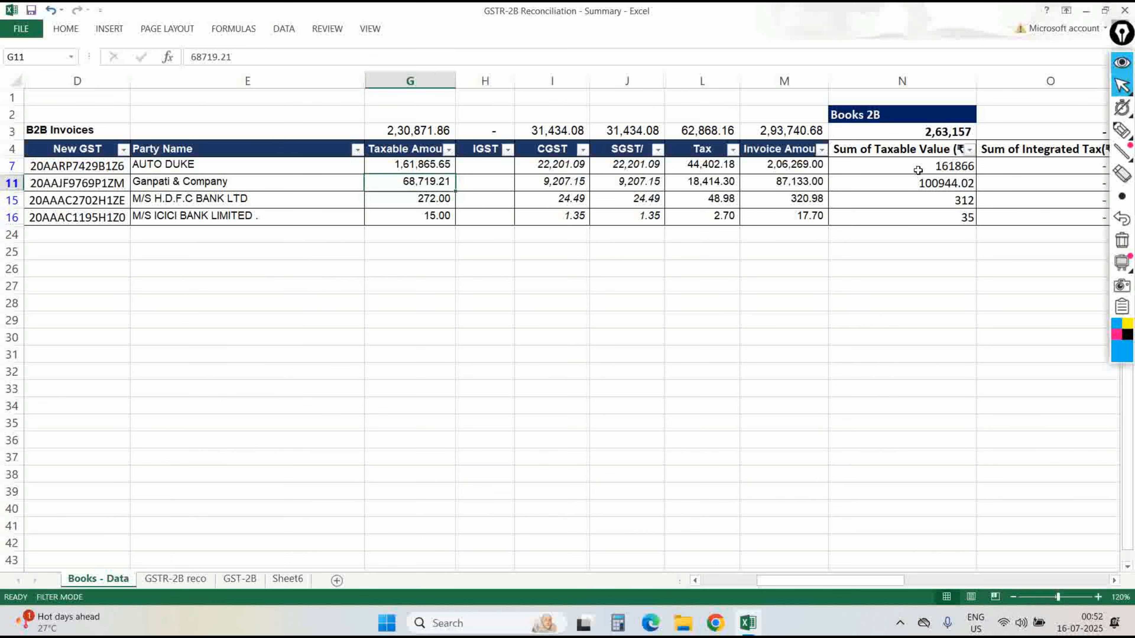
# Check row 11's taxable amounts and apply Comma Style to N11.
pyautogui.press('F2')
pyautogui.press('Escape')
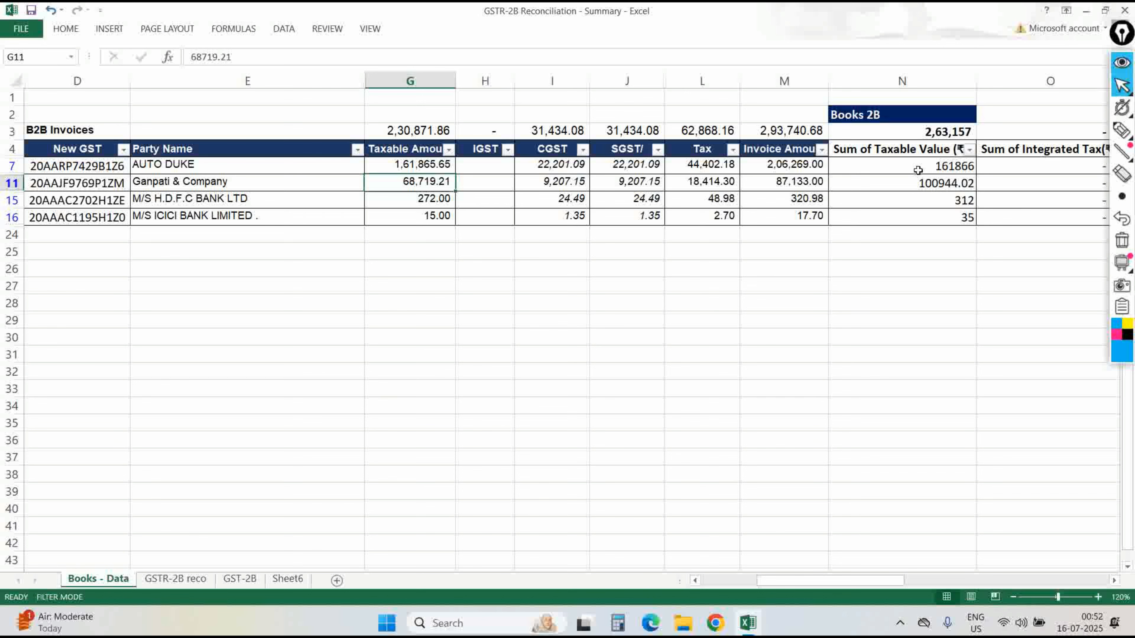
pyautogui.press('Right')
pyautogui.press('Right')
pyautogui.press('Right')
pyautogui.press('Right')
pyautogui.press('Left')
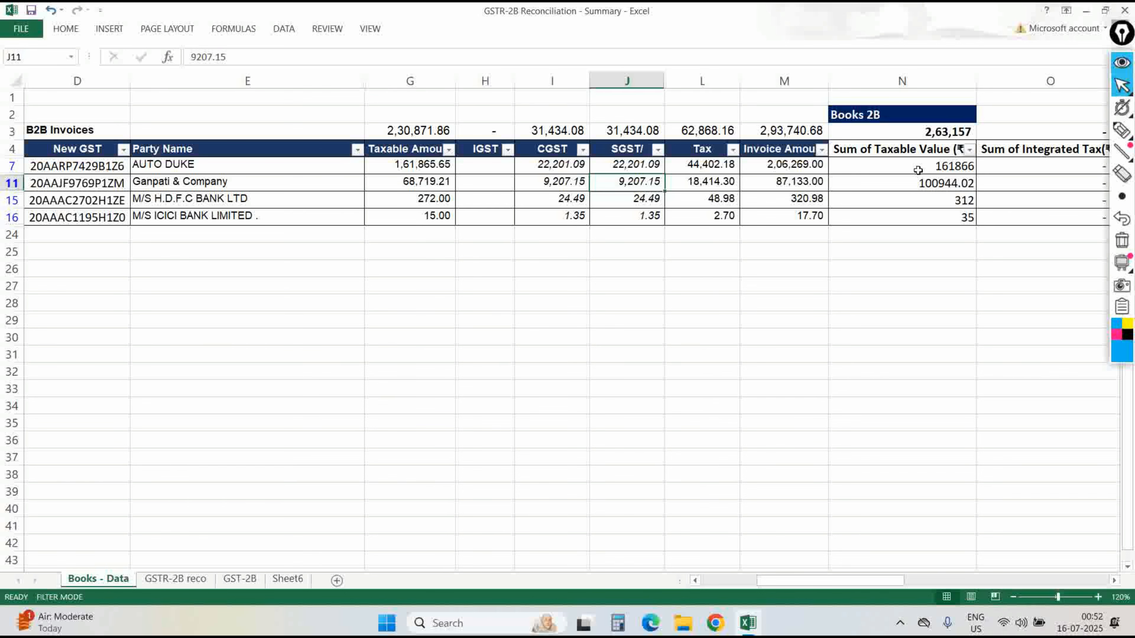
pyautogui.press('Left')
pyautogui.press('Right')
pyautogui.press('Right')
pyautogui.press('Right')
pyautogui.press('Right')
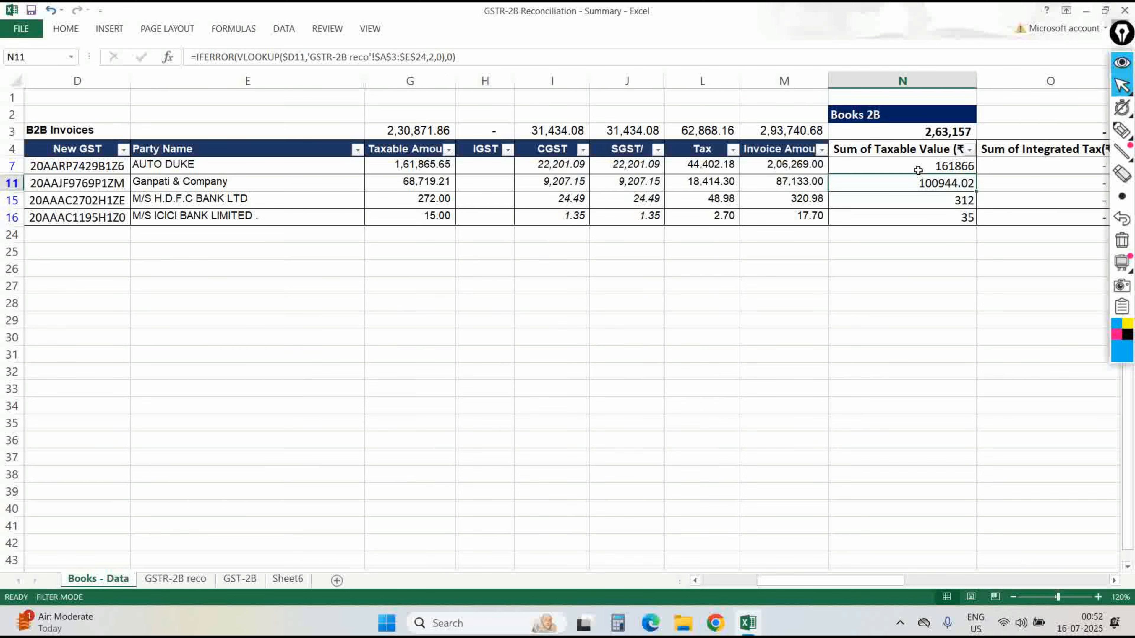
pyautogui.hotkey('shift', 'Right')
pyautogui.hotkey('shift', 'Right')
pyautogui.hotkey('shift', 'Right')
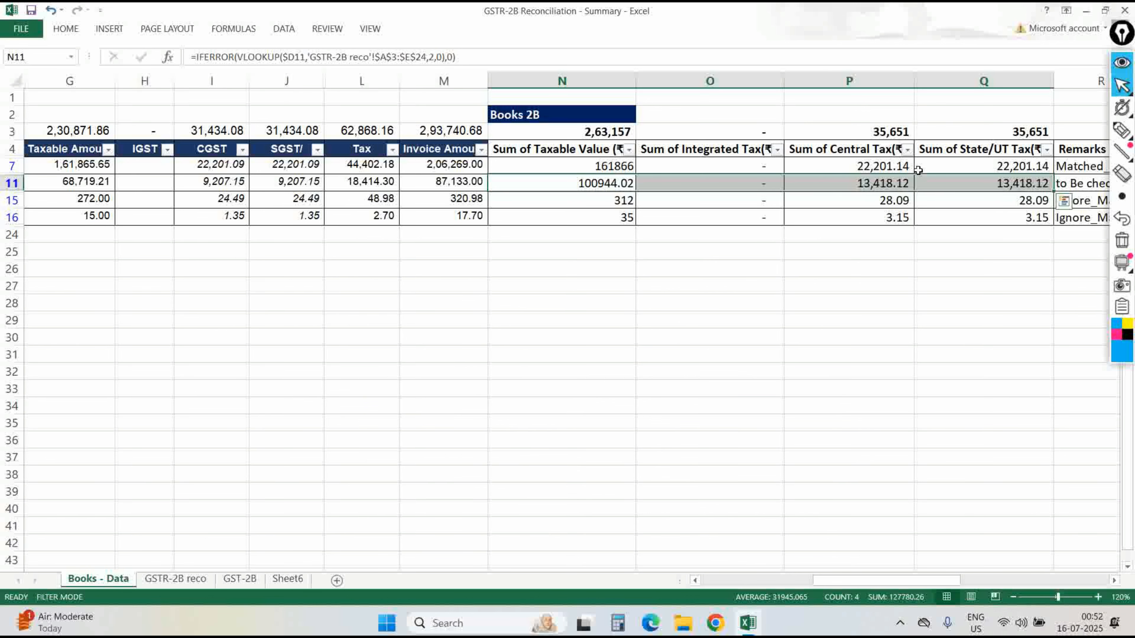
pyautogui.hotkey('alt', 'h')
pyautogui.press('k')
pyautogui.press('Up')
pyautogui.press('Up')
pyautogui.press('Down')
pyautogui.hotkey('shift', 'Down')
pyautogui.hotkey('shift', 'Up')
pyautogui.press('Down')
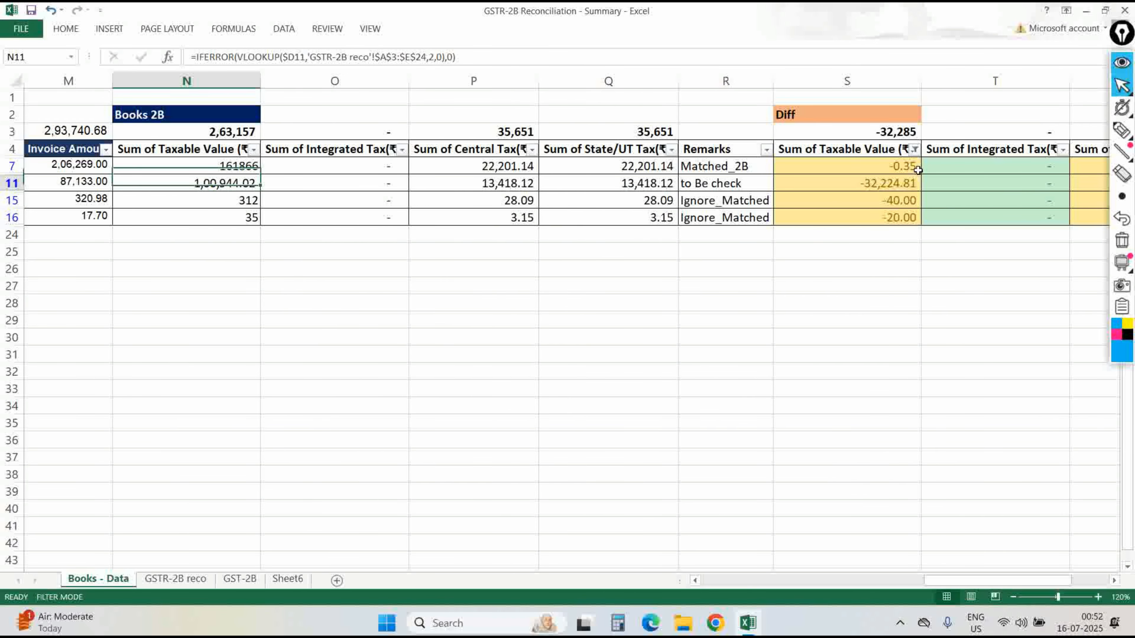
pyautogui.press('Left')
pyautogui.press('Left')
pyautogui.press('Left')
pyautogui.press('Left')
pyautogui.press('Left')
pyautogui.press('Left')
# Filter the GST-2B New GSTN column to Ganpati & Company's GSTIN copied from D11.
pyautogui.press('Left')
pyautogui.press('Left')
pyautogui.press('Right')
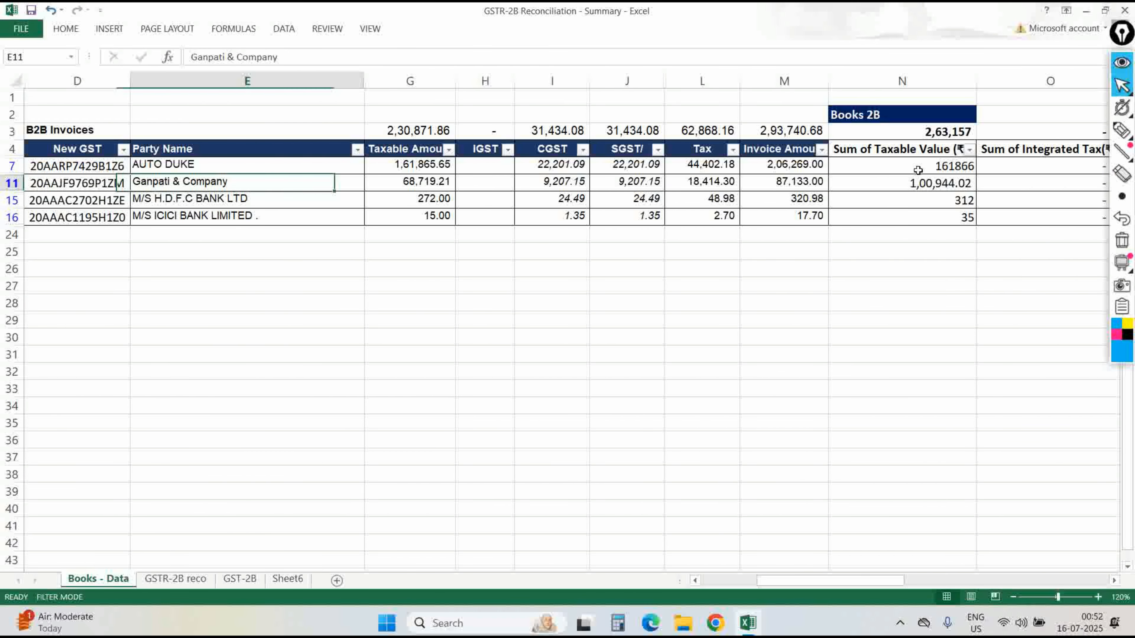
pyautogui.press('Left')
pyautogui.press('F2')
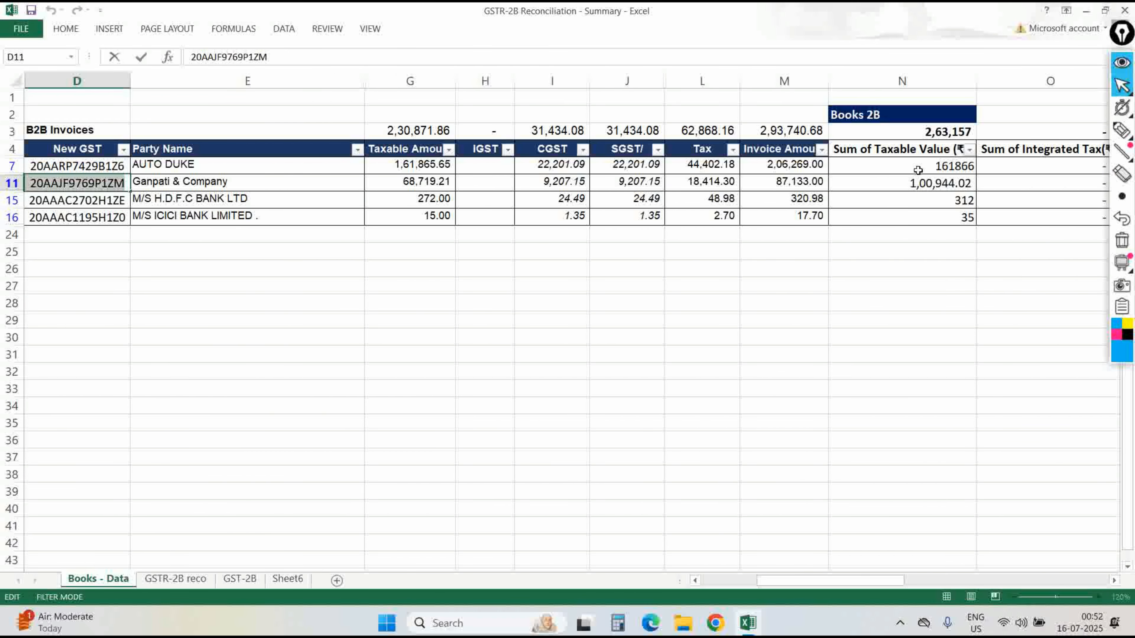
pyautogui.press('Escape')
pyautogui.hotkey('ctrl', 'pagedown')
pyautogui.hotkey('ctrl', 'pagedown')
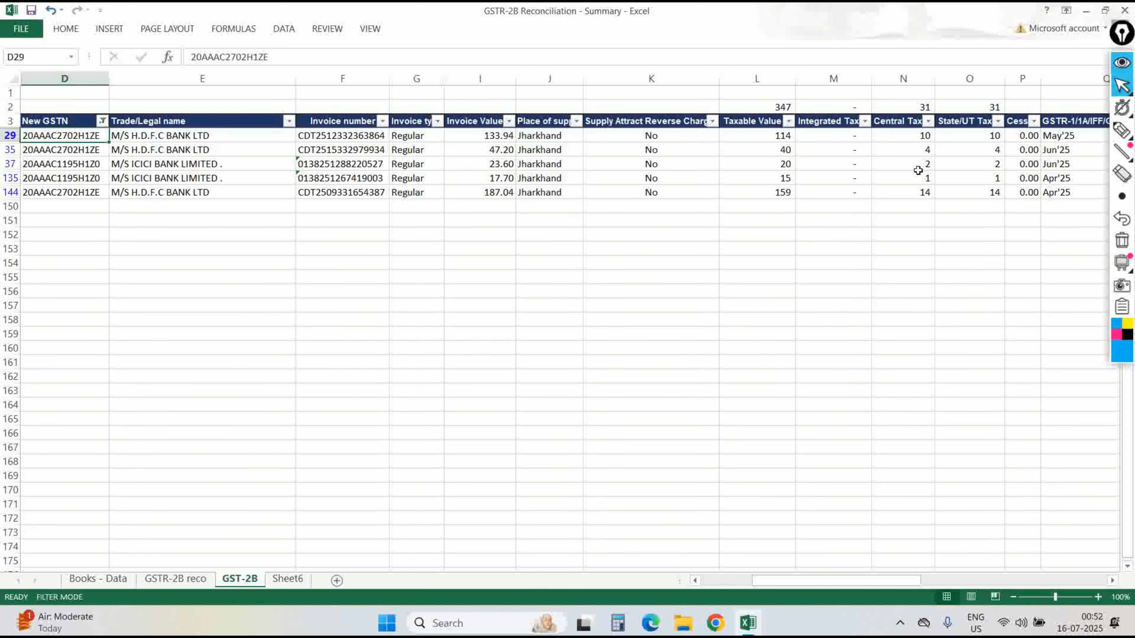
pyautogui.hotkey('ctrl', 'Up')
pyautogui.hotkey('alt', 'Down')
pyautogui.press('Down')
pyautogui.press('Down')
pyautogui.press('Down')
pyautogui.press('Down')
pyautogui.press('Down')
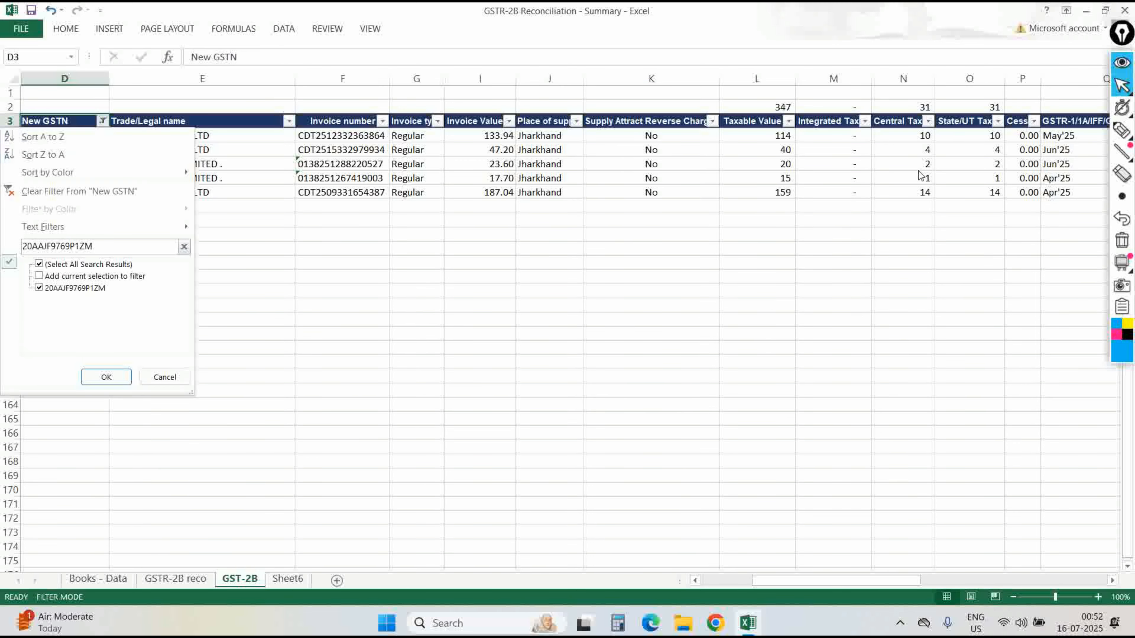
pyautogui.press('Return')
pyautogui.press('Down')
pyautogui.press('Right')
pyautogui.hotkey('ctrl', 'shift', 'Down')
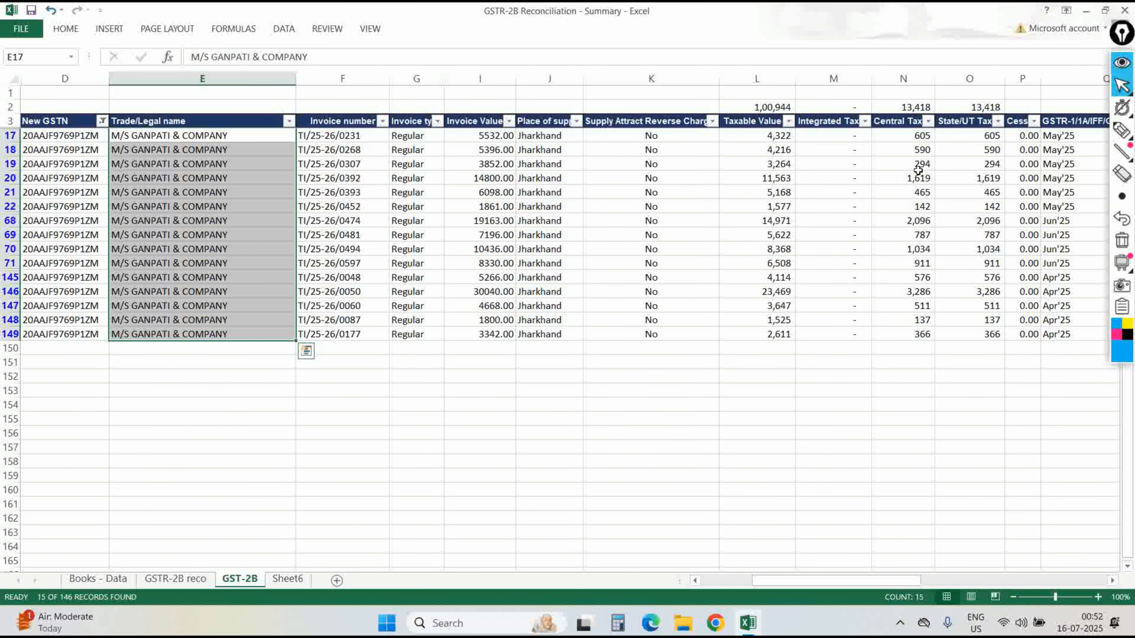
# Unhide the Voucher column F on Books - Data, then hide it again.
pyautogui.hotkey('ctrl', 'pageup')
pyautogui.hotkey('ctrl', 'pageup')
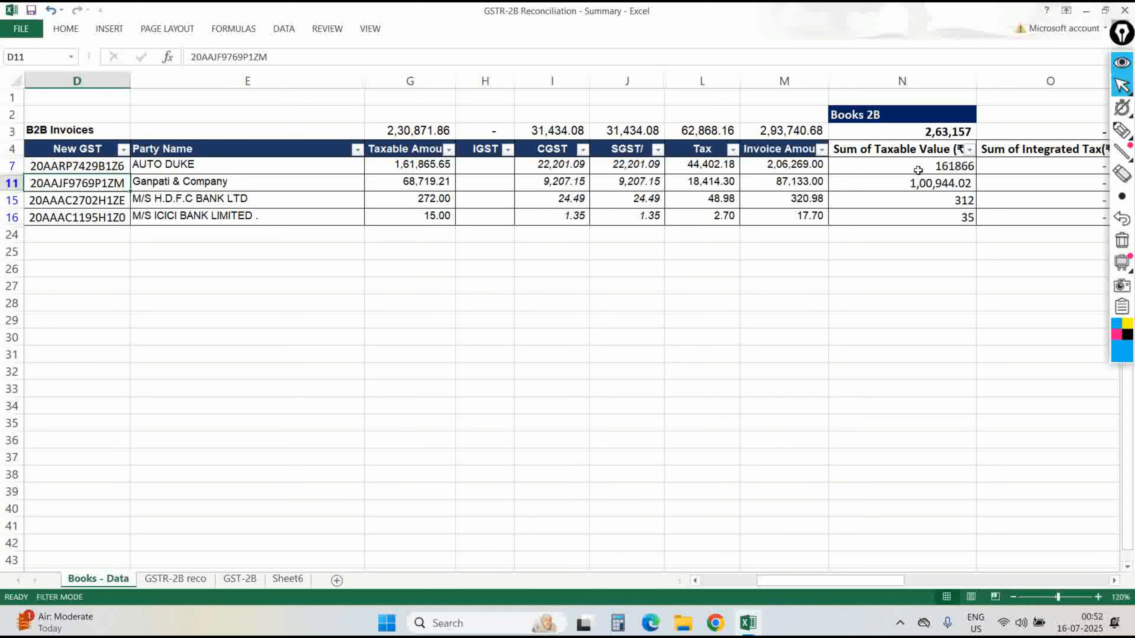
pyautogui.press('Right')
pyautogui.hotkey('ctrl', 'space')
pyautogui.hotkey('shift', 'Right')
pyautogui.hotkey('ctrl', 'shift', '0')
pyautogui.press('Right')
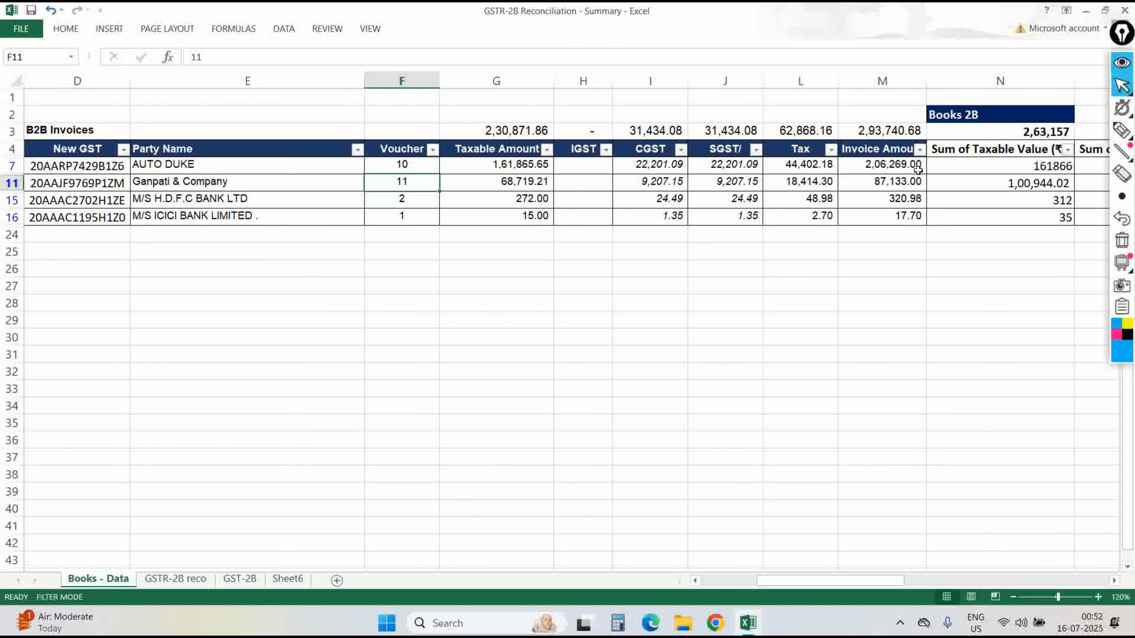
pyautogui.hotkey('ctrl', 'z')
pyautogui.press('Right')
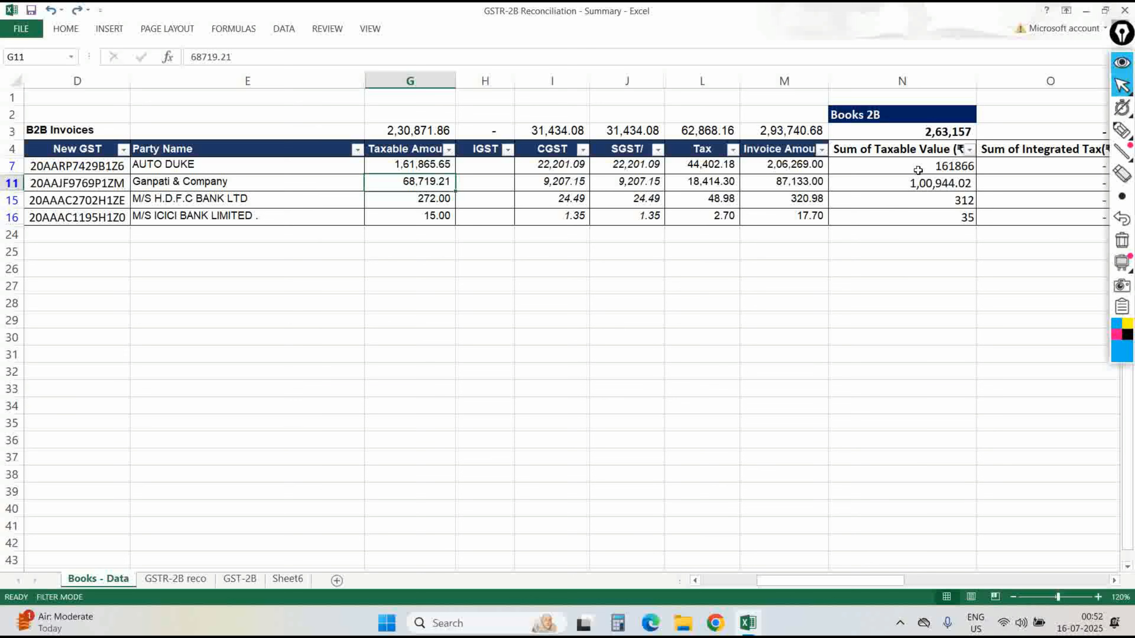
pyautogui.press('Right')
pyautogui.press('Right')
pyautogui.press('Right')
pyautogui.press('Right')
pyautogui.press('Right')
pyautogui.press('Right')
pyautogui.press('Right')
pyautogui.press('Right')
pyautogui.press('Right')
pyautogui.press('Right')
pyautogui.press('Right')
pyautogui.press('Right')
pyautogui.press('Right')
pyautogui.press('Right')
pyautogui.press('Right')
pyautogui.press('Left')
pyautogui.press('Left')
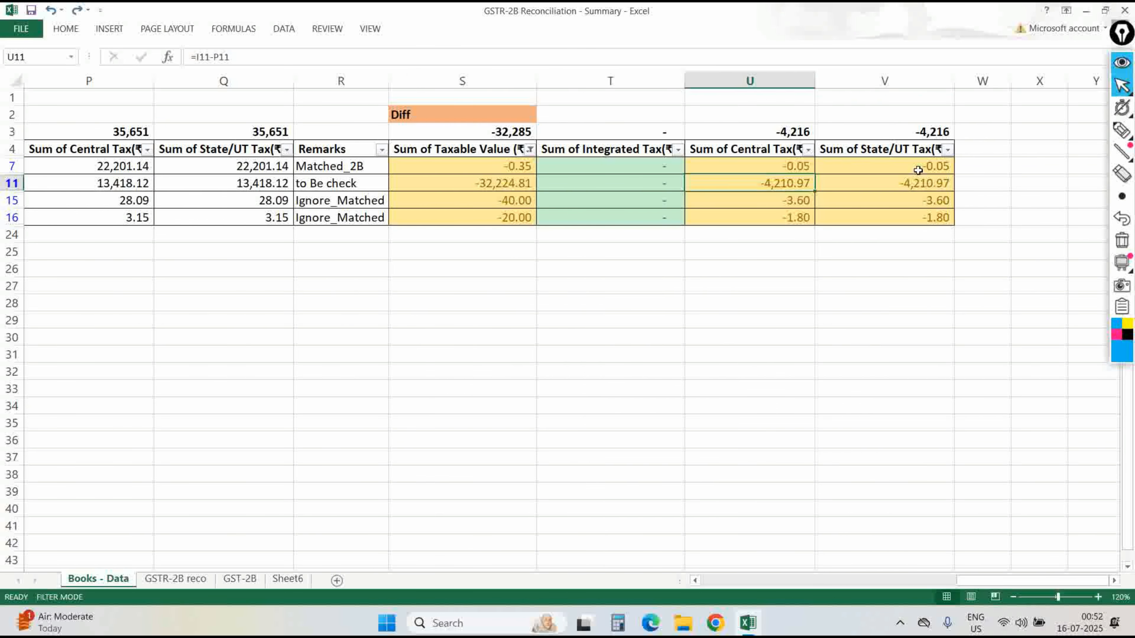
# Clear the colour filter on Books - Data so all rows show again.
pyautogui.press('Left')
pyautogui.press('Left')
pyautogui.press('Left')
pyautogui.press('Up')
pyautogui.press('Up')
pyautogui.hotkey('alt', 'a')
pyautogui.press('c')
pyautogui.hotkey('alt', 'Down')
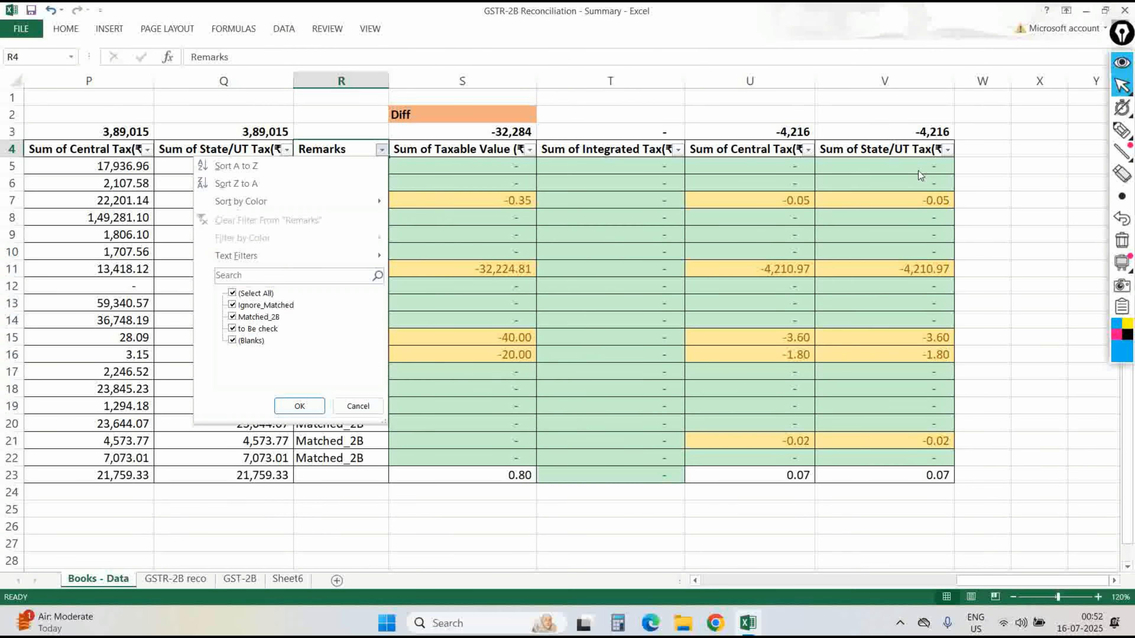
pyautogui.press('Escape')
pyautogui.hotkey('ctrl', 'Down')
pyautogui.press('Down')
pyautogui.press('Up')
# Copy Matched_2B down into row 23 and filter Remarks to only Matched_2B rows.
pyautogui.hotkey('ctrl', 'c')
pyautogui.press('Down')
pyautogui.hotkey('ctrl', 'v')
pyautogui.hotkey('ctrl', 'Up')
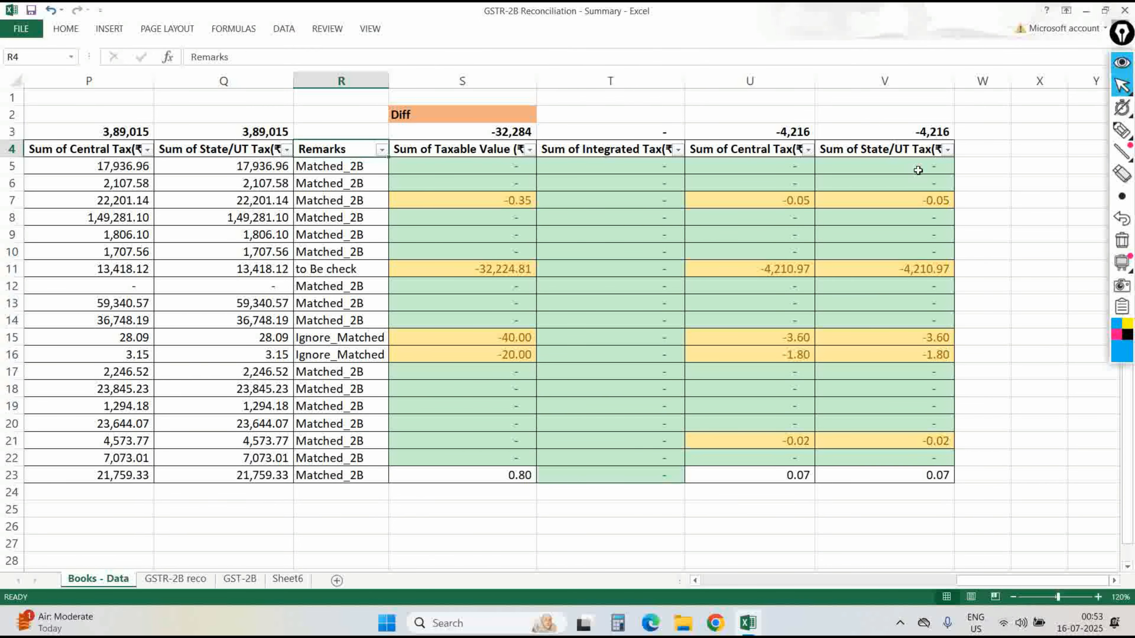
pyautogui.hotkey('alt', 'Down')
pyautogui.press('Down')
pyautogui.press('space')
pyautogui.press('Return')
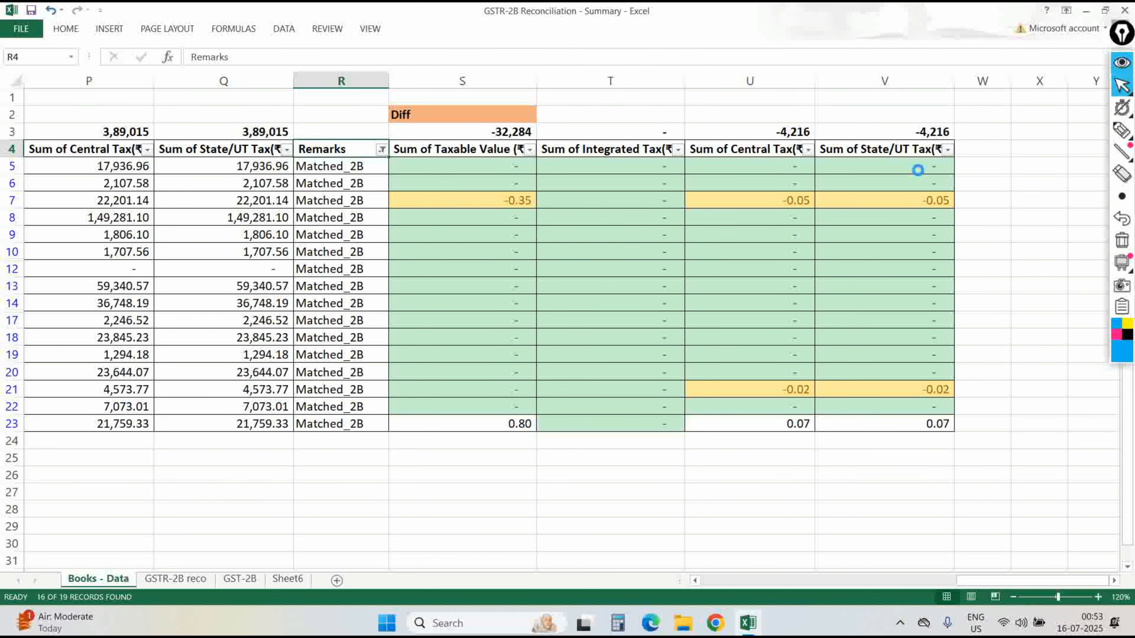
pyautogui.press('Up')
pyautogui.press('Up')
pyautogui.press('Down')
pyautogui.press('Right')
# Enter the check total =SUM(O3:Q3) in cell Q2.
pyautogui.press('Left')
pyautogui.press('Left')
pyautogui.press('Left')
pyautogui.press('Left')
pyautogui.press('Left')
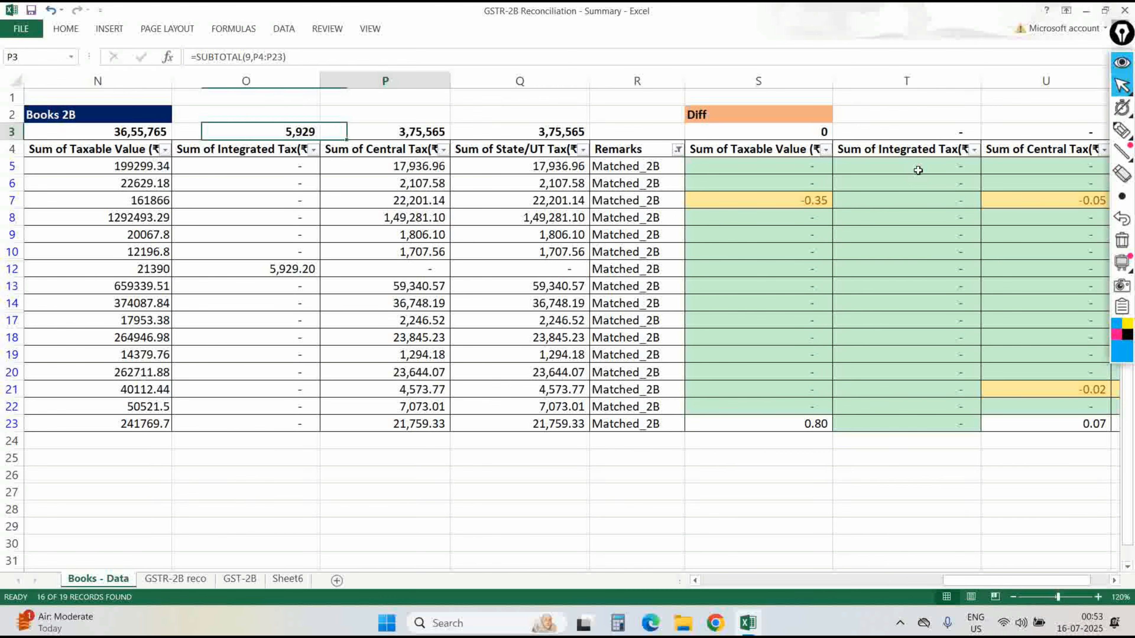
pyautogui.press('Right')
pyautogui.press('Right')
pyautogui.press('Right')
pyautogui.press('Up')
pyautogui.write('=SUM(')
pyautogui.press('Down')
pyautogui.hotkey('shift', 'Left')
pyautogui.hotkey('shift', 'Left')
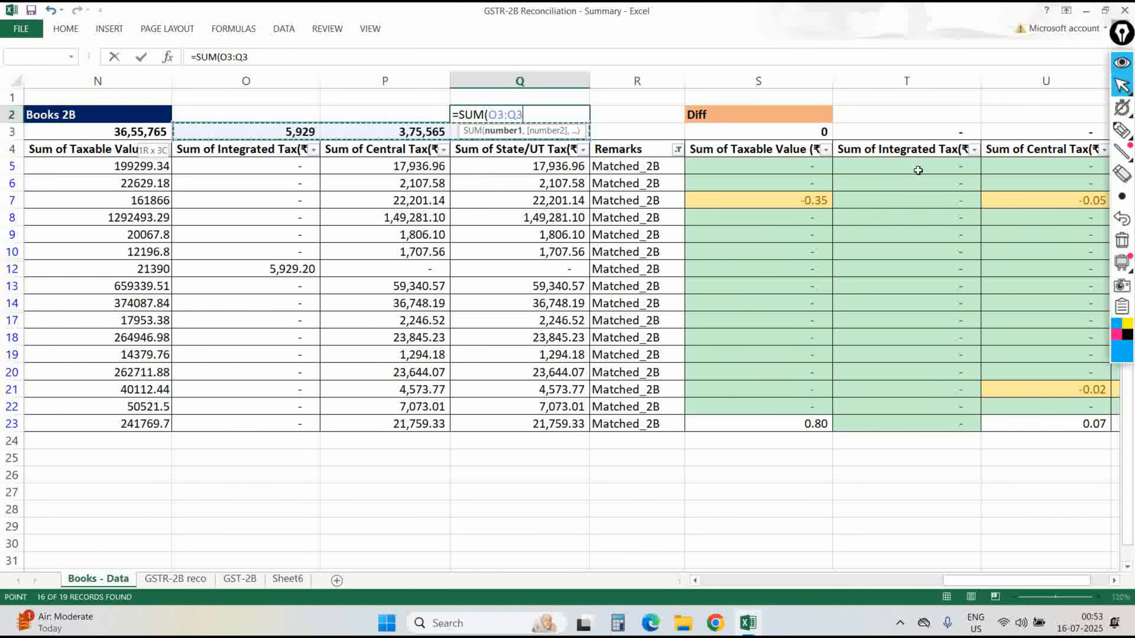
pyautogui.press('Return')
# Try pasting the Q2 check total into M2, then undo it.
pyautogui.press('Up')
pyautogui.hotkey('ctrl', 'c')
pyautogui.press('Left')
pyautogui.press('Left')
pyautogui.press('Left')
pyautogui.press('Left')
pyautogui.hotkey('ctrl', 'v')
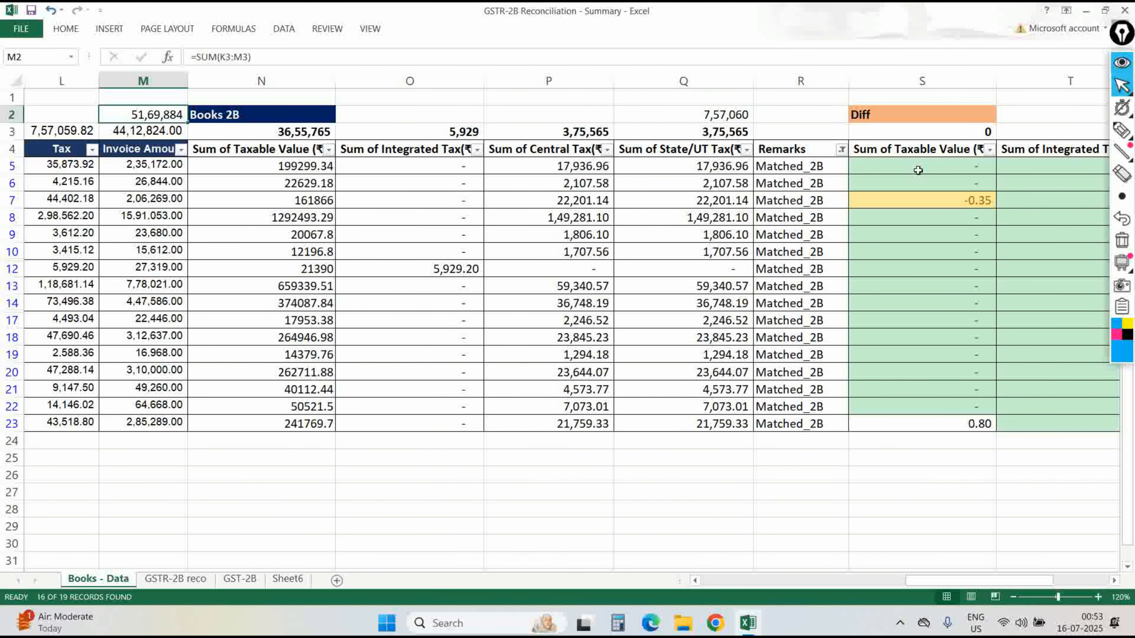
pyautogui.press('Left')
pyautogui.press('Escape')
pyautogui.press('Right')
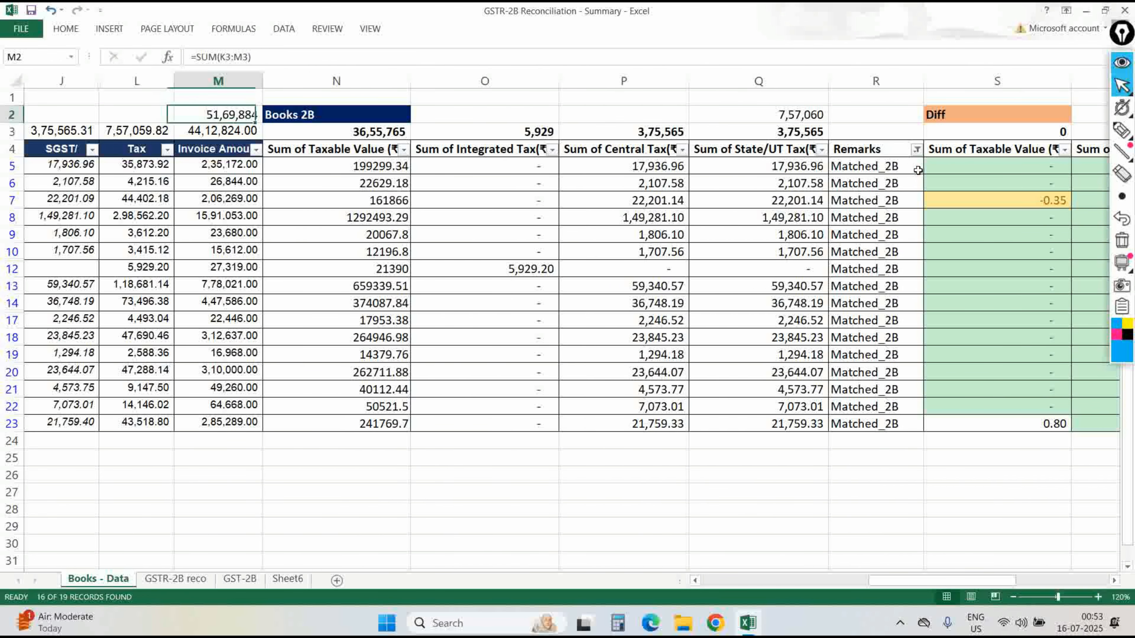
pyautogui.press('Left')
pyautogui.press('Left')
pyautogui.press('Left')
pyautogui.hotkey('ctrl', 'z')
pyautogui.press('Left')
pyautogui.press('Left')
# Enter =SUM(H3:J3) in cell L2 and verify its range.
pyautogui.press('Right')
pyautogui.write('=SUM(')
pyautogui.press('Down')
pyautogui.press('Left')
pyautogui.hotkey('shift', 'Left')
pyautogui.hotkey('shift', 'Left')
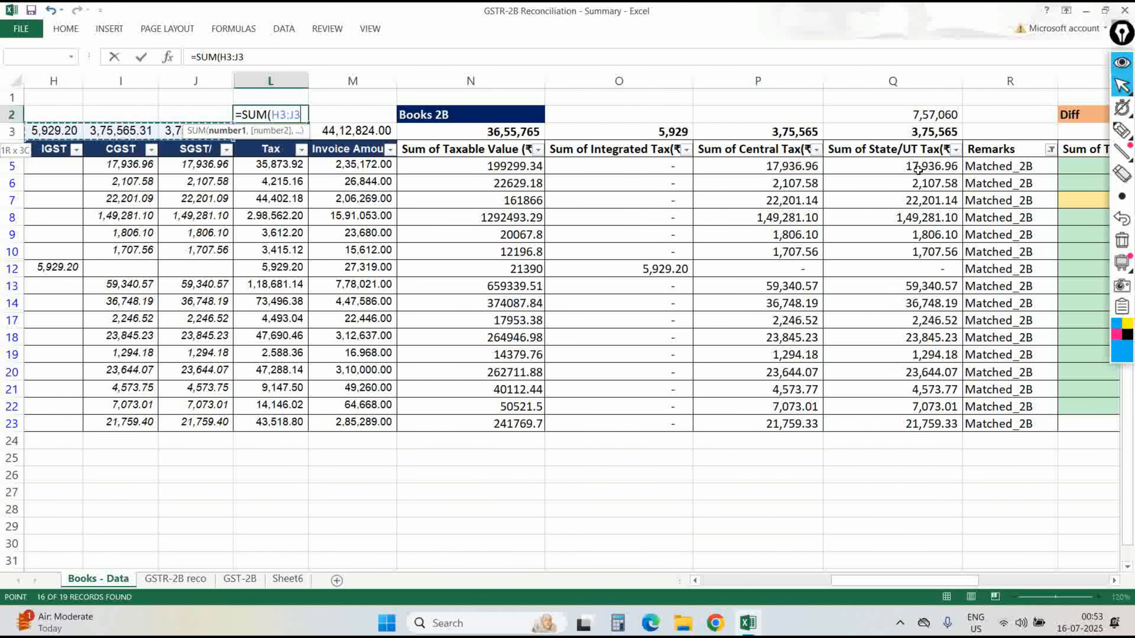
pyautogui.hotkey('ctrl', 'Return')
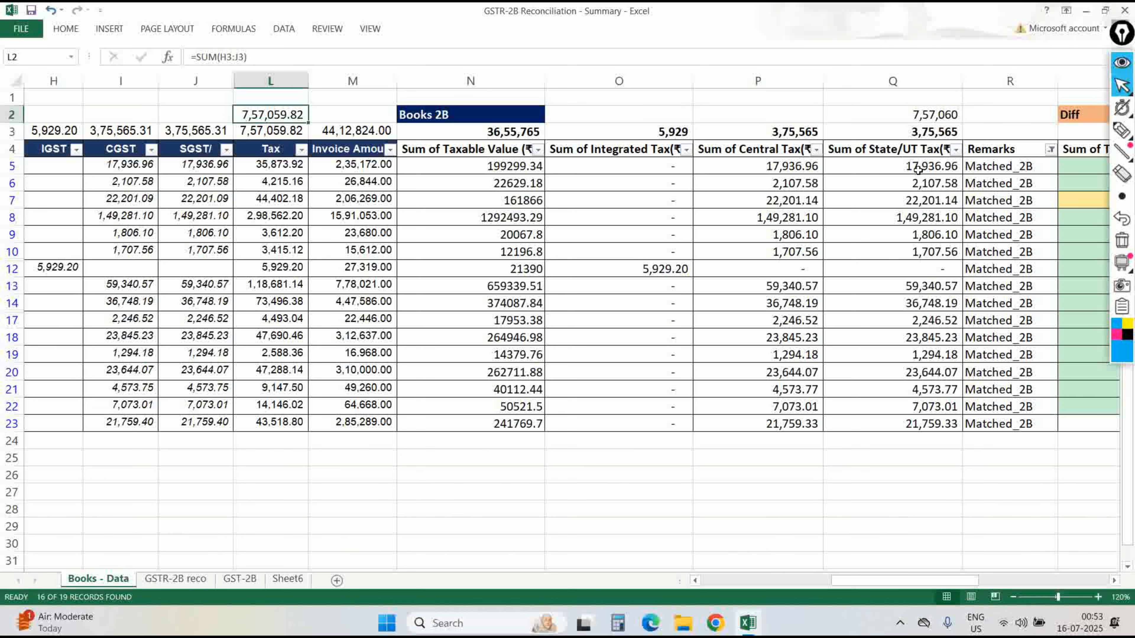
pyautogui.hotkey('ctrl', 'z')
pyautogui.hotkey('ctrl', 'y')
pyautogui.press('F2')
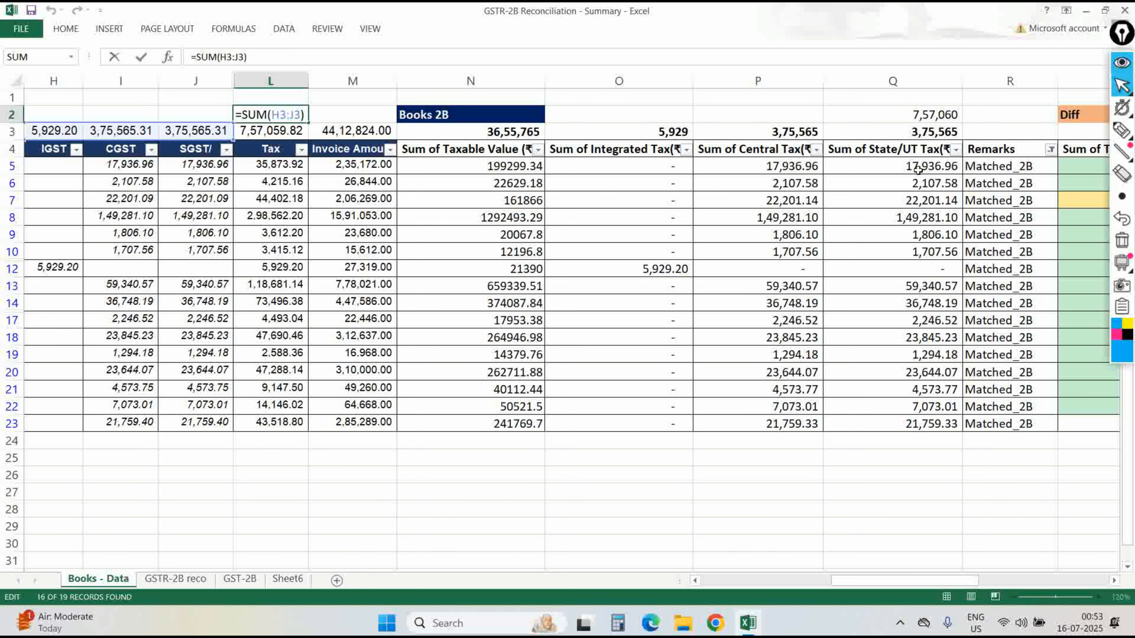
pyautogui.press('Escape')
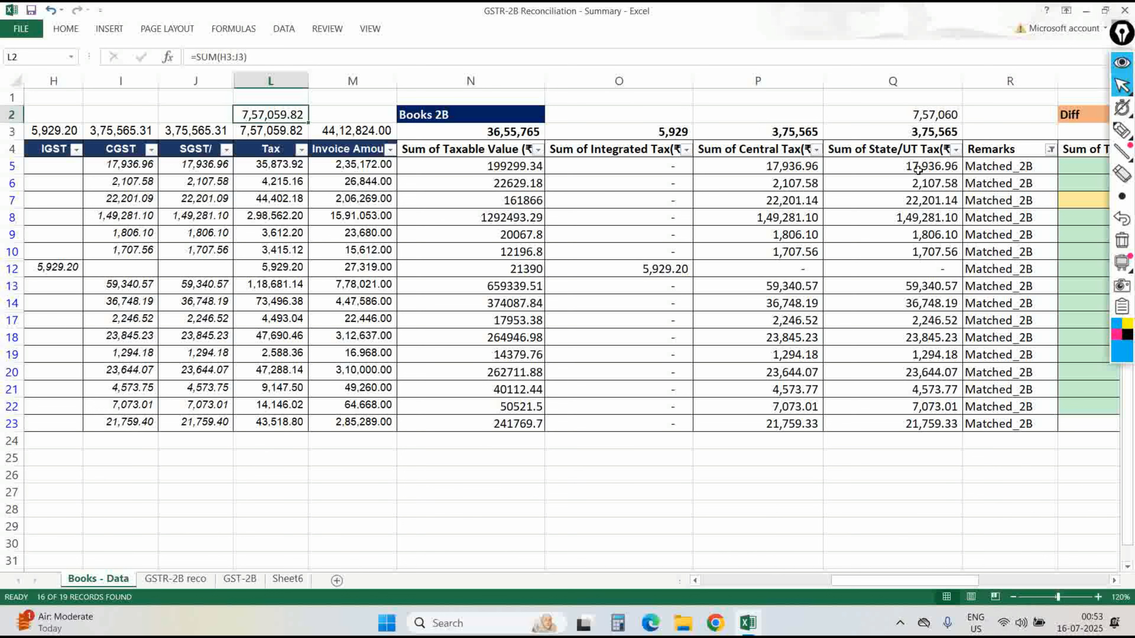
# Filter GSTR-2B reco Remarks to Matched_books, then return to Books - Data.
pyautogui.hotkey('ctrl', 'pagedown')
pyautogui.press('Up')
pyautogui.press('Left')
pyautogui.press('Up')
pyautogui.press('Up')
pyautogui.press('Up')
pyautogui.press('Up')
pyautogui.hotkey('alt', 'Down')
pyautogui.press('Down')
pyautogui.press('Down')
pyautogui.press('Down')
pyautogui.press('Down')
pyautogui.press('Down')
pyautogui.press('space')
pyautogui.press('Return')
pyautogui.hotkey('ctrl', 'pageup')
pyautogui.press('Right')
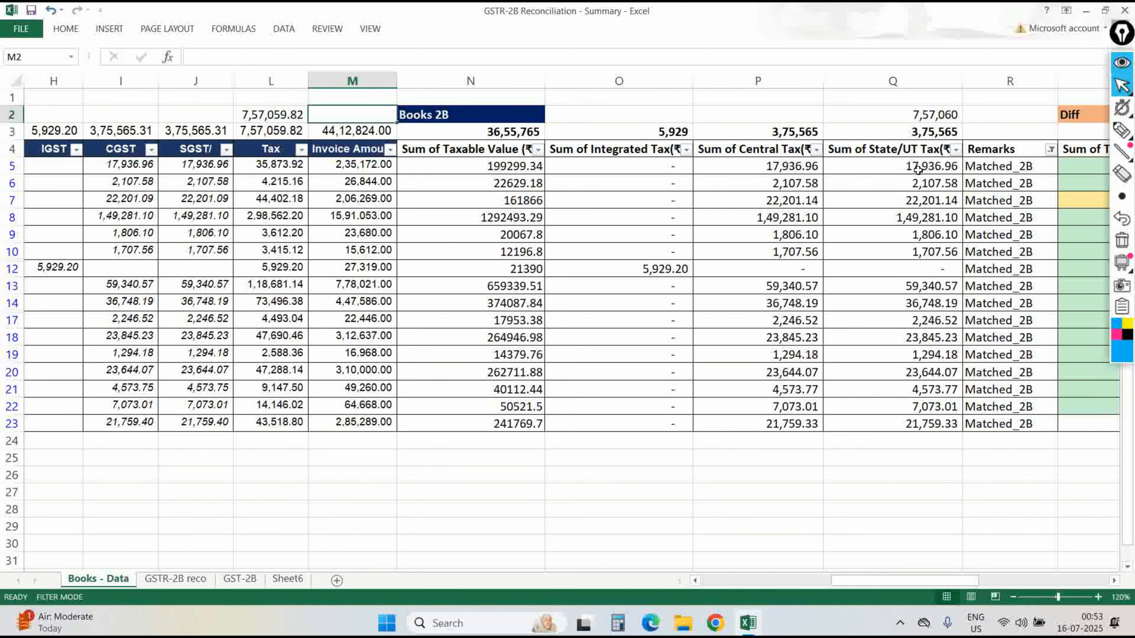
pyautogui.press('Down')
pyautogui.press('Down')
pyautogui.press('Right')
# On GSTR-2B reco, enter the check total =SUM(G2:I2) in cell I1.
pyautogui.hotkey('ctrl', 'pagedown')
pyautogui.press('Up')
pyautogui.press('Up')
pyautogui.press('Left')
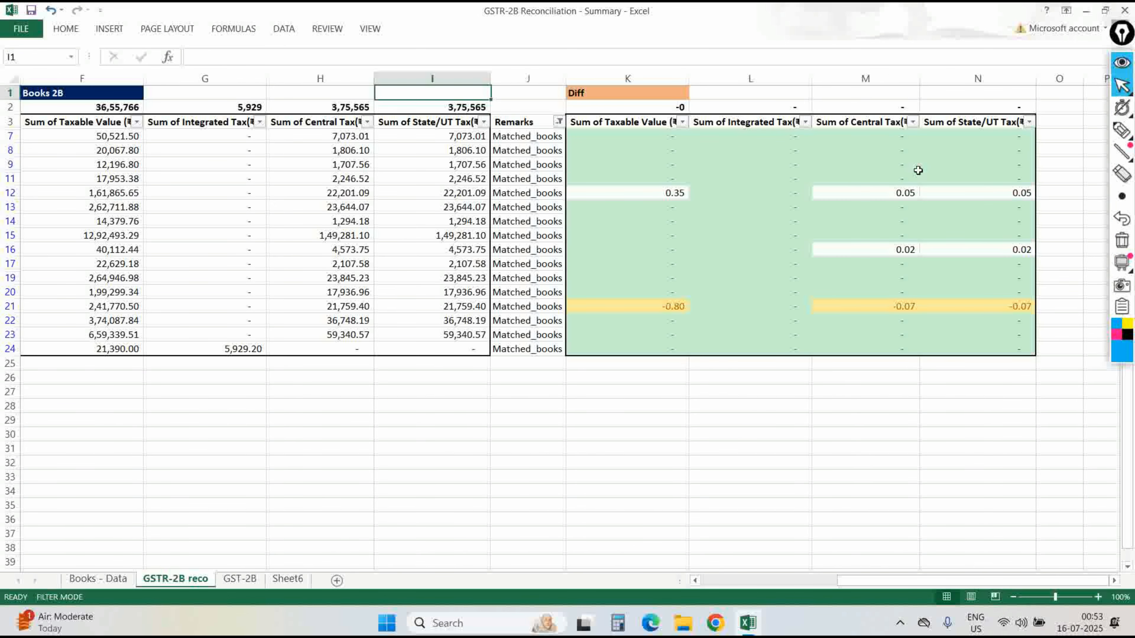
pyautogui.press('Down')
pyautogui.press('Up')
pyautogui.write('=su')
pyautogui.press('Escape')
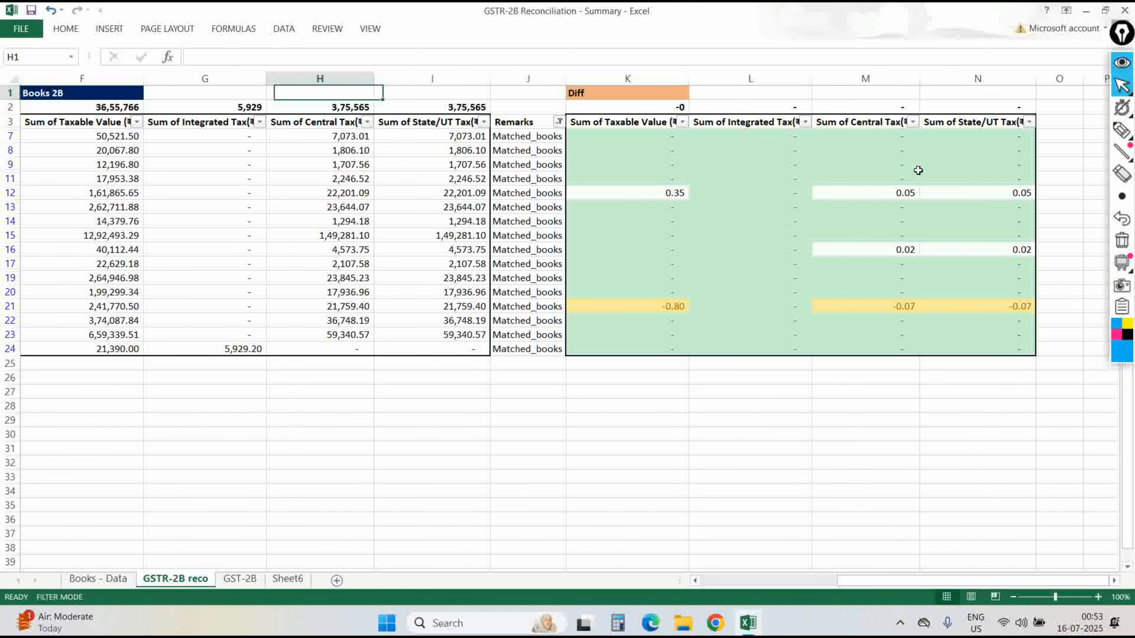
pyautogui.press('Escape')
pyautogui.write('=sum')
pyautogui.press('Tab')
pyautogui.press('Down')
pyautogui.hotkey('shift', 'Left')
pyautogui.hotkey('shift', 'Left')
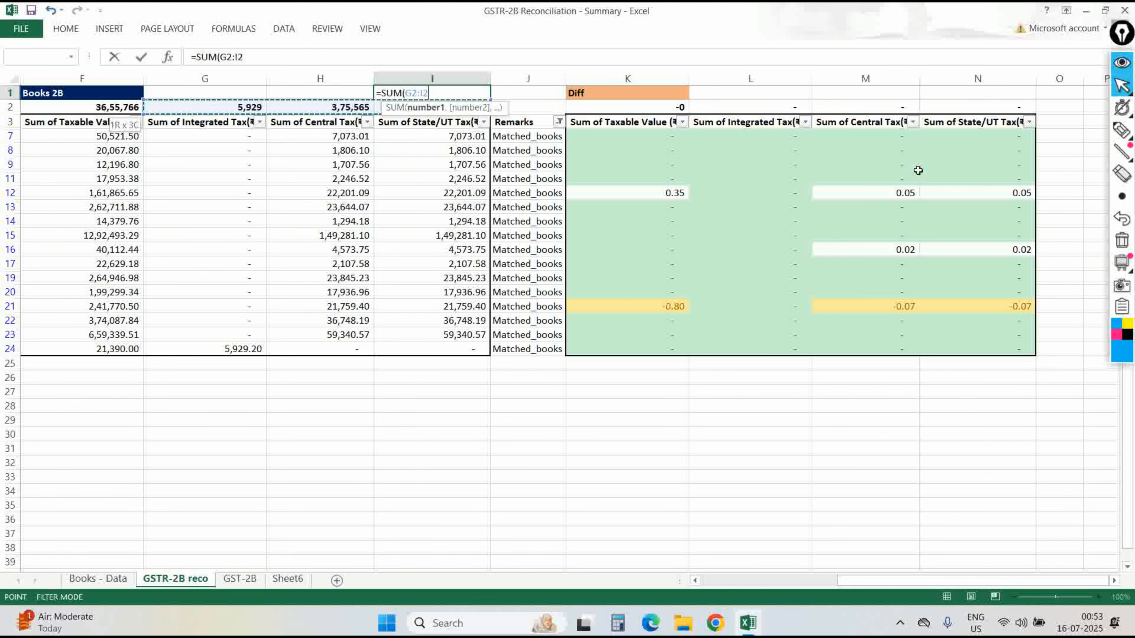
pyautogui.hotkey('ctrl', 'Return')
# Copy the I1 check total into E1 and go back to Books - Data.
pyautogui.hotkey('ctrl', 'c')
pyautogui.press('Left')
pyautogui.press('Left')
pyautogui.press('Left')
pyautogui.press('Left')
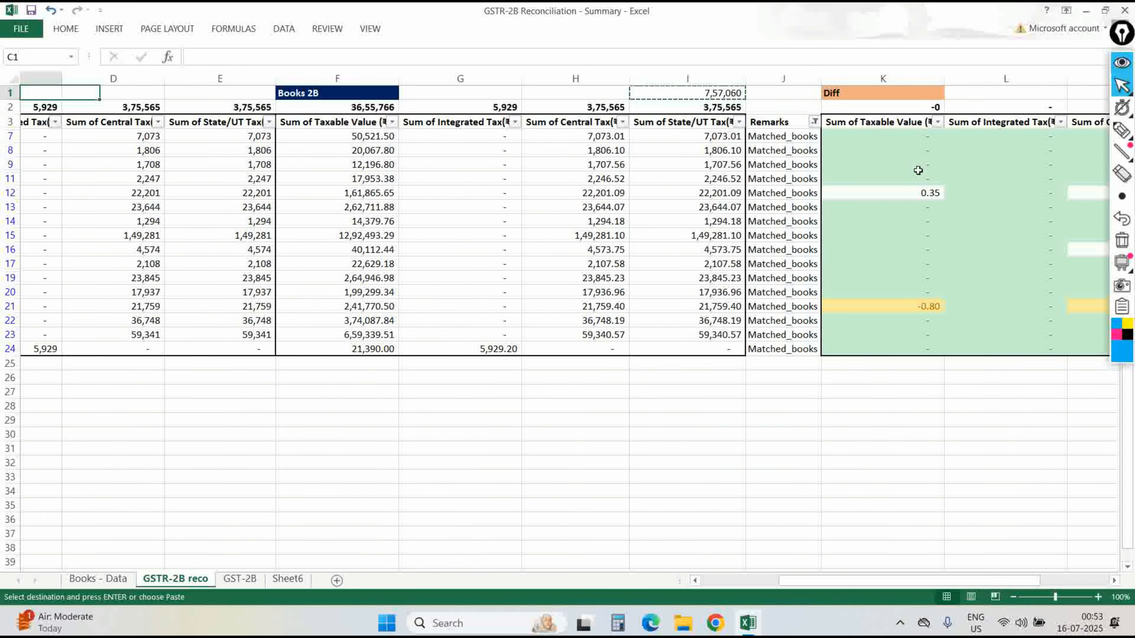
pyautogui.press('Return')
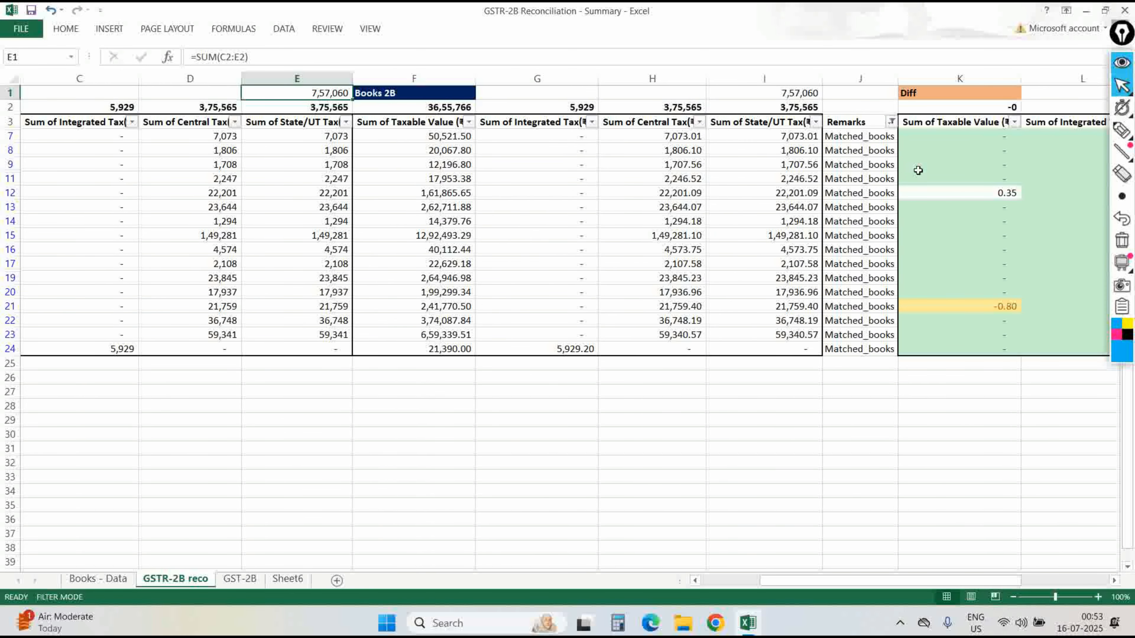
pyautogui.hotkey('ctrl', 'pageup')
# Filter Remarks to Ignore_Matched on both Books - Data and GSTR-2B reco.
pyautogui.press('Right')
pyautogui.press('Right')
pyautogui.press('Right')
pyautogui.press('Right')
pyautogui.hotkey('alt', 'Down')
pyautogui.press('Down')
pyautogui.press('Down')
pyautogui.press('Down')
pyautogui.press('Down')
pyautogui.press('Down')
pyautogui.press('Down')
pyautogui.press('Down')
pyautogui.press('Down')
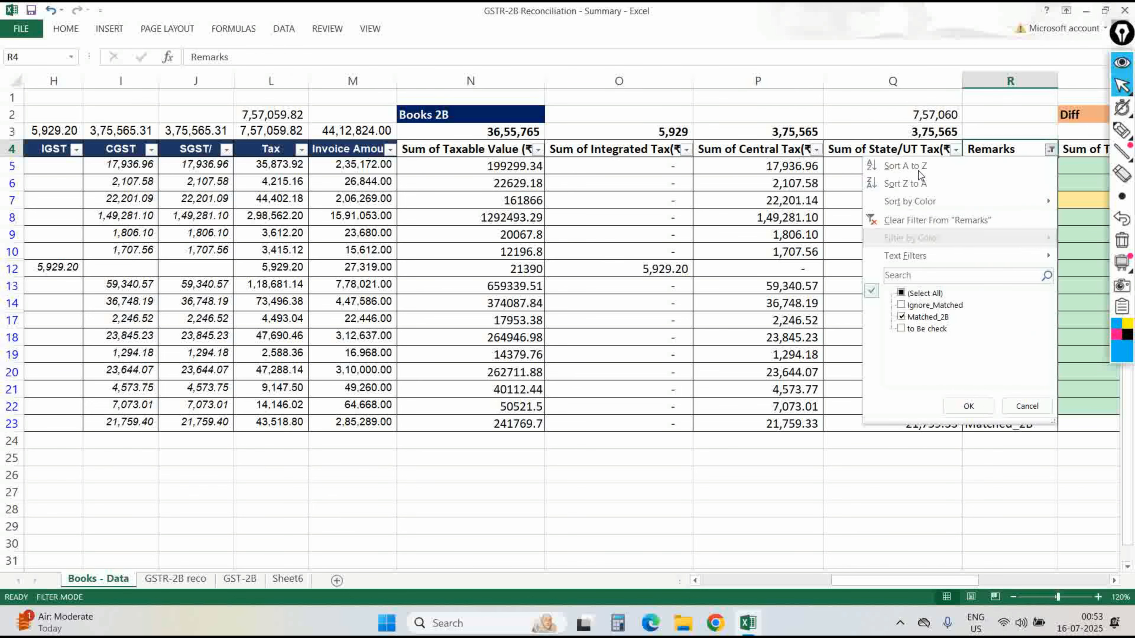
pyautogui.press('Return')
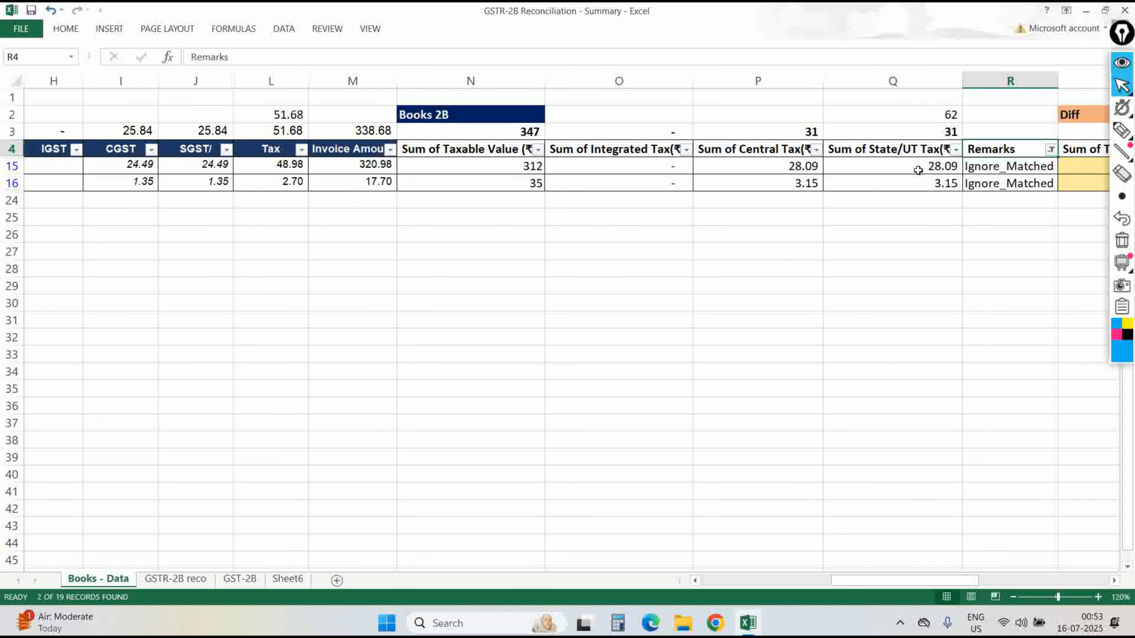
pyautogui.hotkey('ctrl', 'pagedown')
pyautogui.press('Right')
pyautogui.press('Right')
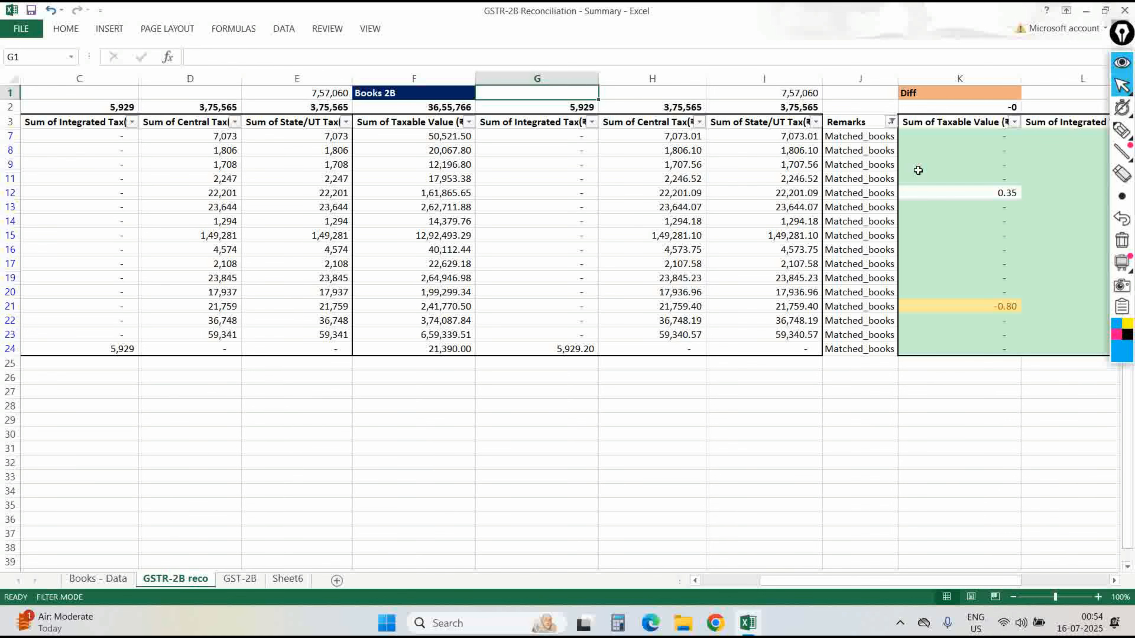
pyautogui.press('Right')
pyautogui.press('Right')
# Filter the Books - Data Remarks column to 'to Be check'.
pyautogui.press('Right')
pyautogui.hotkey('alt', 'Down')
pyautogui.press('Down')
pyautogui.press('Down')
pyautogui.press('Down')
pyautogui.press('Down')
pyautogui.press('Down')
pyautogui.press('Down')
pyautogui.press('Down')
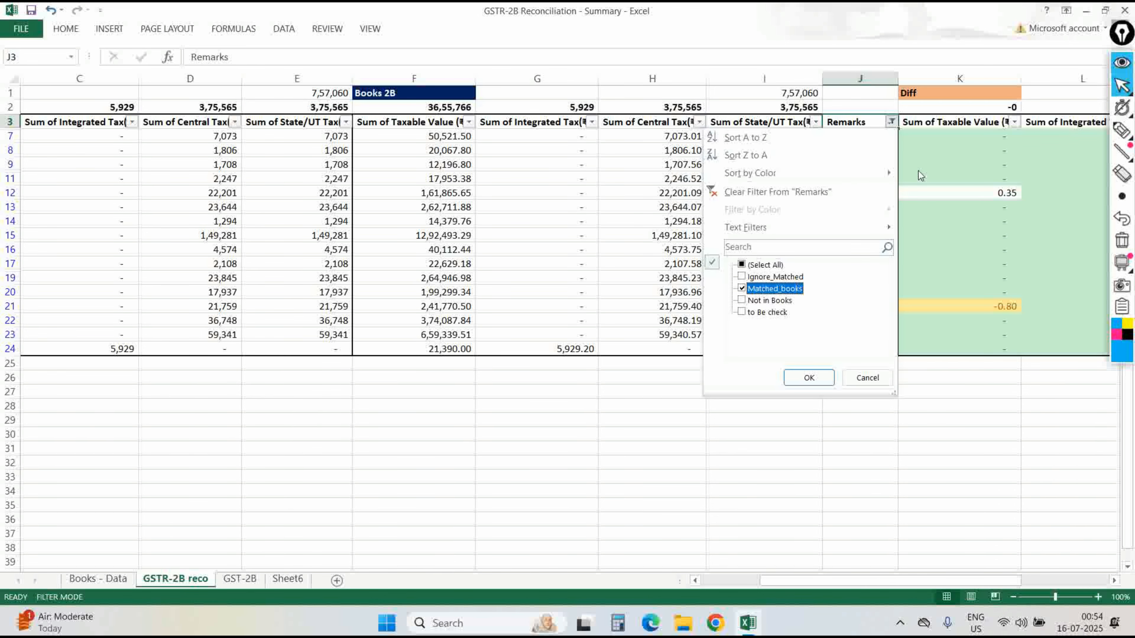
pyautogui.press('Return')
pyautogui.press('Left')
pyautogui.press('Left')
pyautogui.hotkey('ctrl', 'pageup')
pyautogui.press('Right')
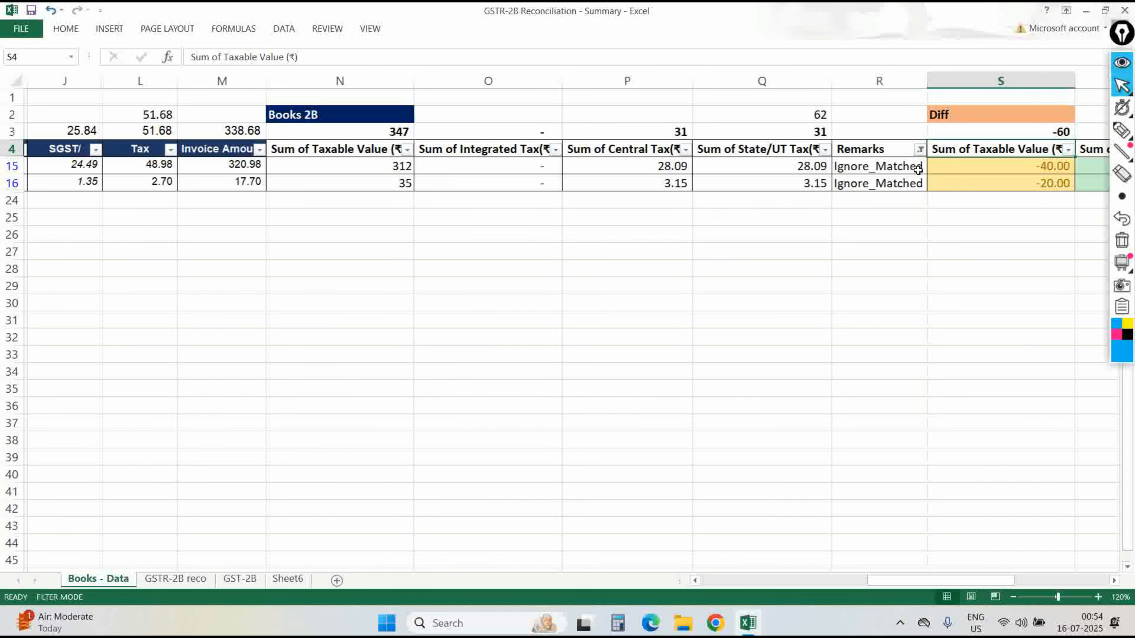
pyautogui.scroll(2, 918, 170)
pyautogui.press('Left')
pyautogui.press('Left')
pyautogui.press('Up')
pyautogui.press('Right')
pyautogui.press('Down')
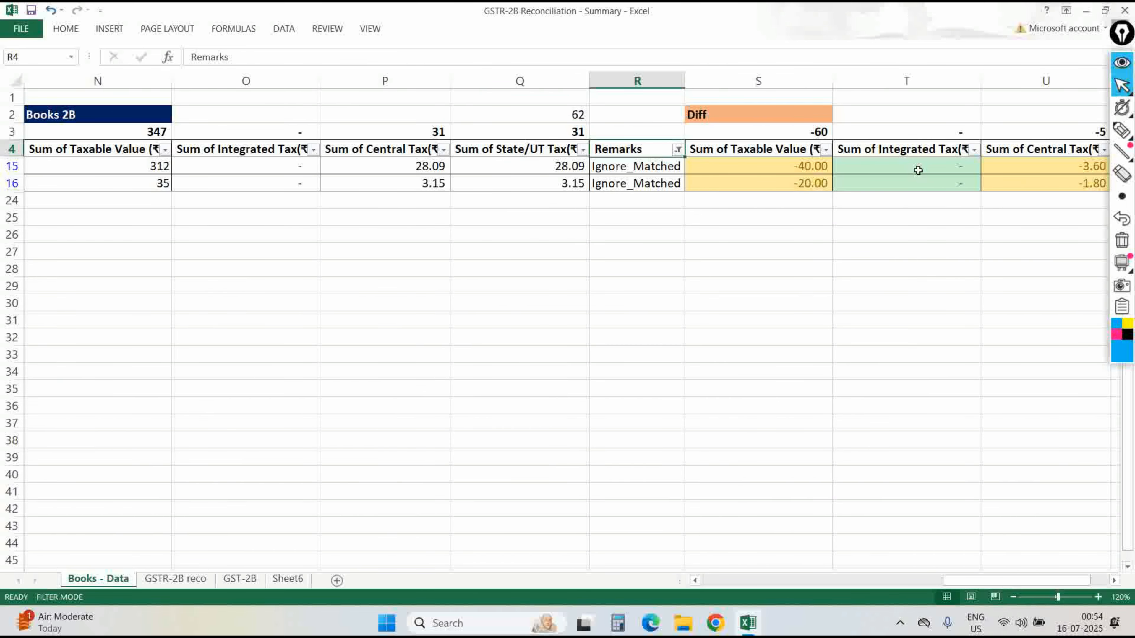
pyautogui.hotkey('alt', 'Down')
pyautogui.press('Down')
pyautogui.press('Down')
pyautogui.press('Down')
pyautogui.press('Down')
pyautogui.press('Down')
pyautogui.press('Down')
pyautogui.press('Down')
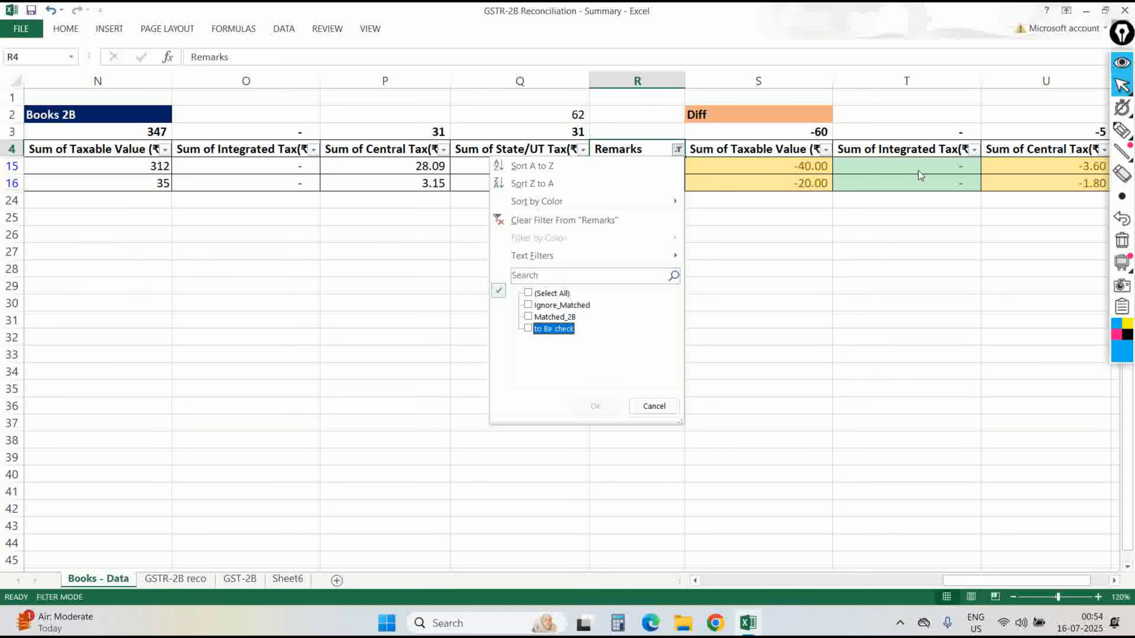
pyautogui.press('space')
pyautogui.press('Return')
# Filter GSTR-2B reco Remarks to Not in Books and inspect the taxable-value difference formula.
pyautogui.hotkey('ctrl', 'pagedown')
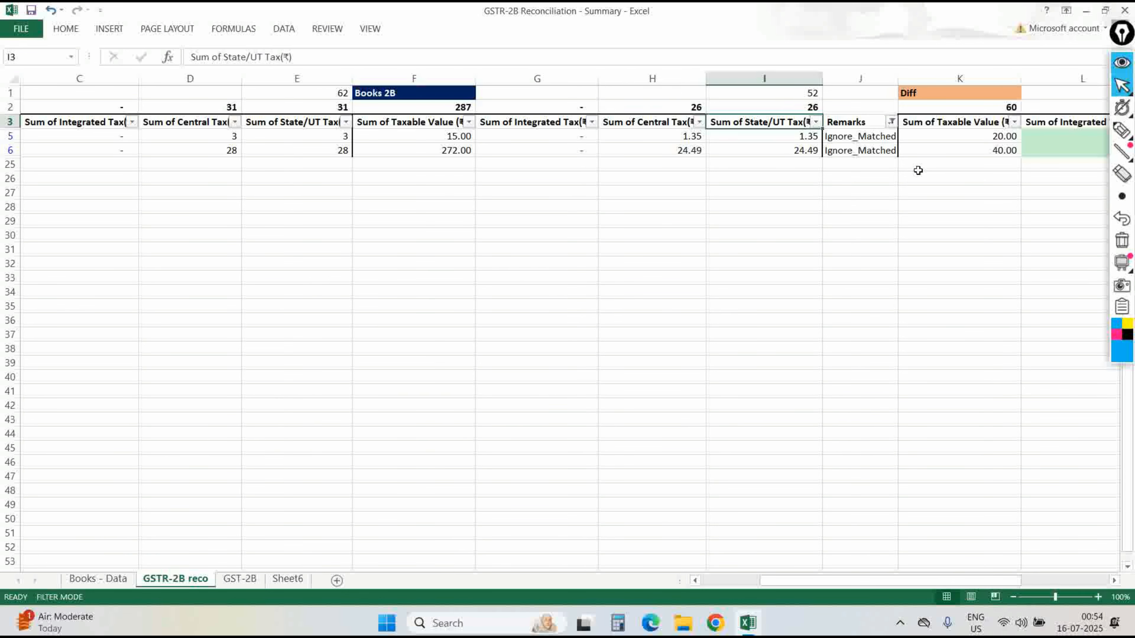
pyautogui.hotkey('alt', 'Down')
pyautogui.press('Down')
pyautogui.press('Down')
pyautogui.press('Down')
pyautogui.press('Down')
pyautogui.press('Down')
pyautogui.press('Down')
pyautogui.press('Down')
pyautogui.press('space')
pyautogui.press('Down')
pyautogui.press('Down')
pyautogui.press('space')
pyautogui.press('Return')
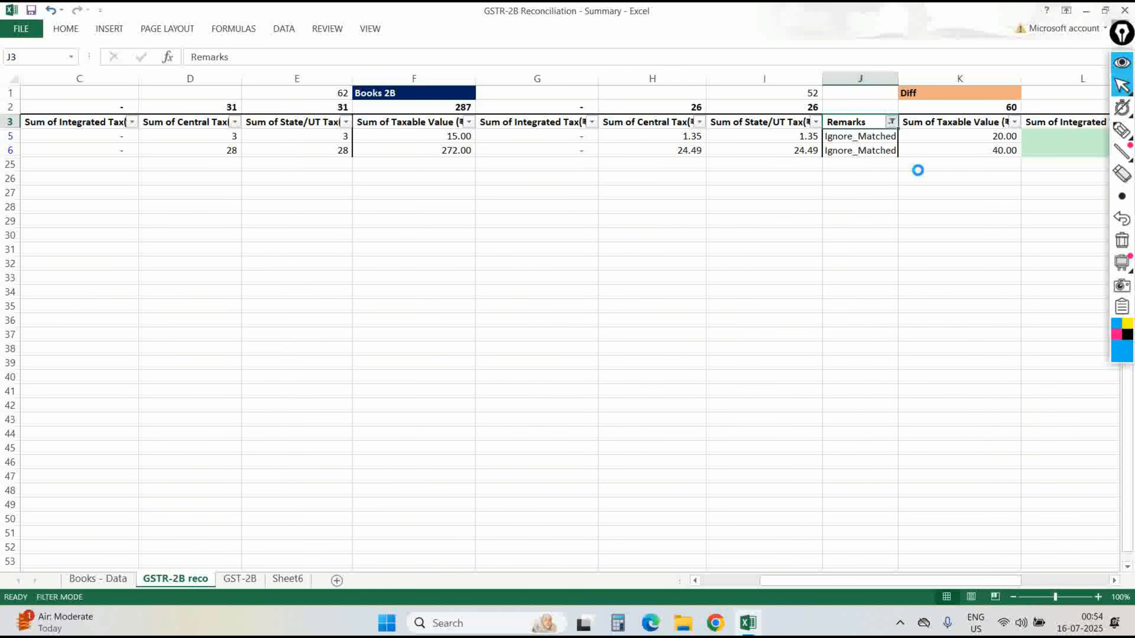
pyautogui.press('Down')
pyautogui.press('Home')
pyautogui.press('Right')
pyautogui.press('Right')
pyautogui.press('Right')
pyautogui.press('Right')
pyautogui.press('Right')
pyautogui.press('Right')
pyautogui.press('Right')
pyautogui.press('Right')
pyautogui.press('Right')
pyautogui.press('Right')
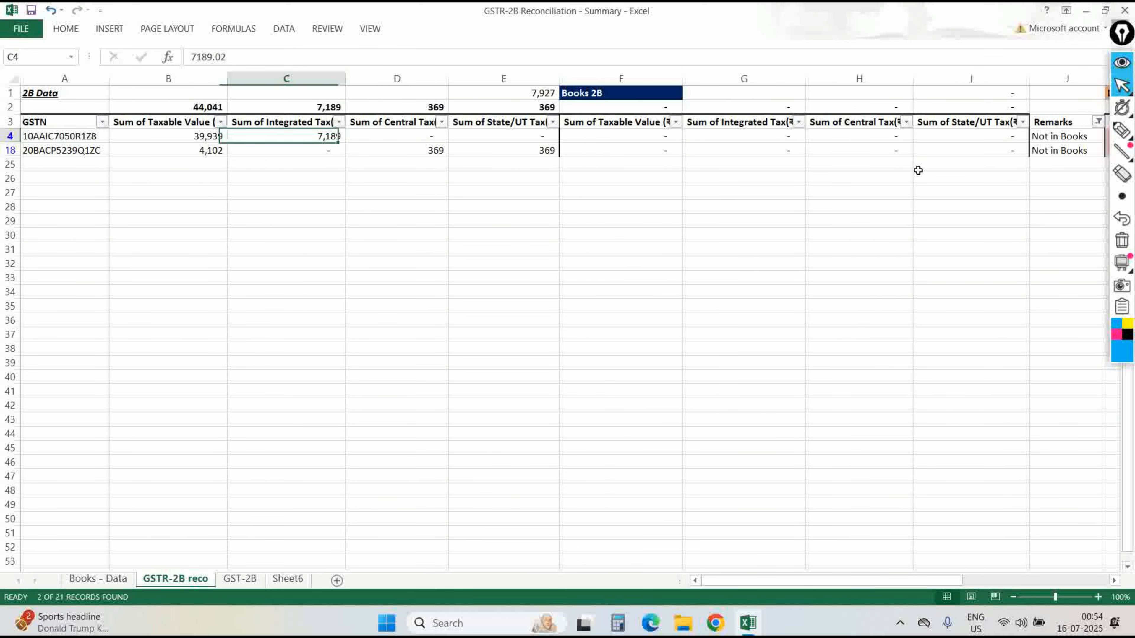
pyautogui.press('Up')
pyautogui.press('Left')
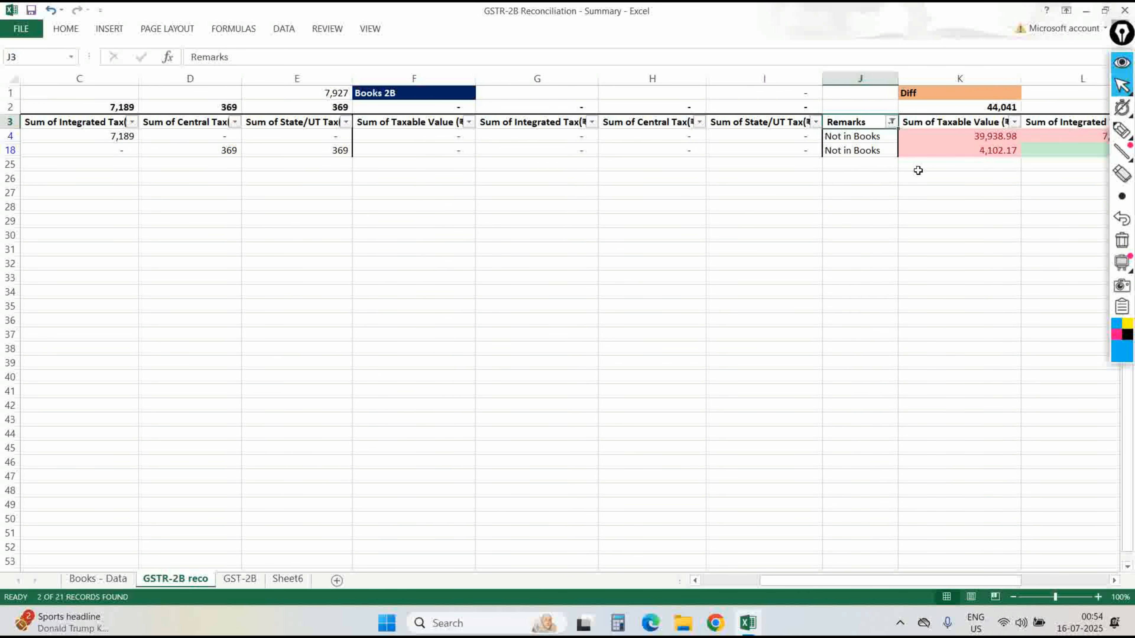
# Change the GSTR-2B reco Remarks filter from Not in Books to 'to Be check'.
pyautogui.hotkey('alt', 'Down')
pyautogui.press('Down')
pyautogui.press('Down')
pyautogui.press('Down')
pyautogui.press('Down')
pyautogui.press('Down')
pyautogui.press('Down')
pyautogui.press('Down')
pyautogui.press('Down')
pyautogui.press('Down')
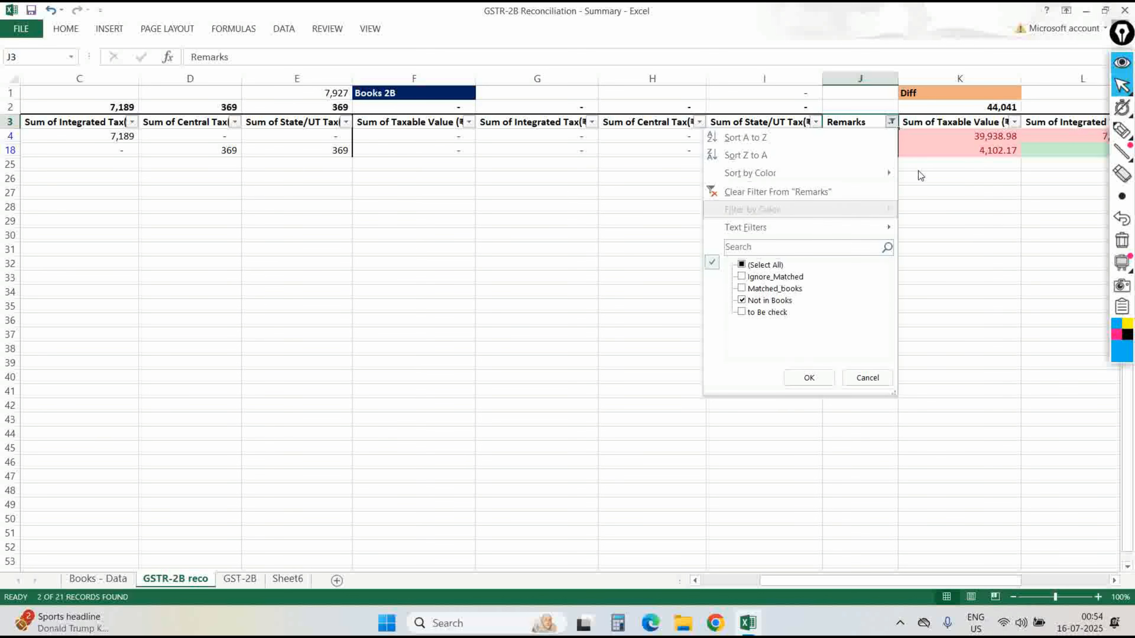
pyautogui.press('space')
pyautogui.press('Down')
pyautogui.press('space')
pyautogui.press('Return')
pyautogui.press('Left')
pyautogui.press('Up')
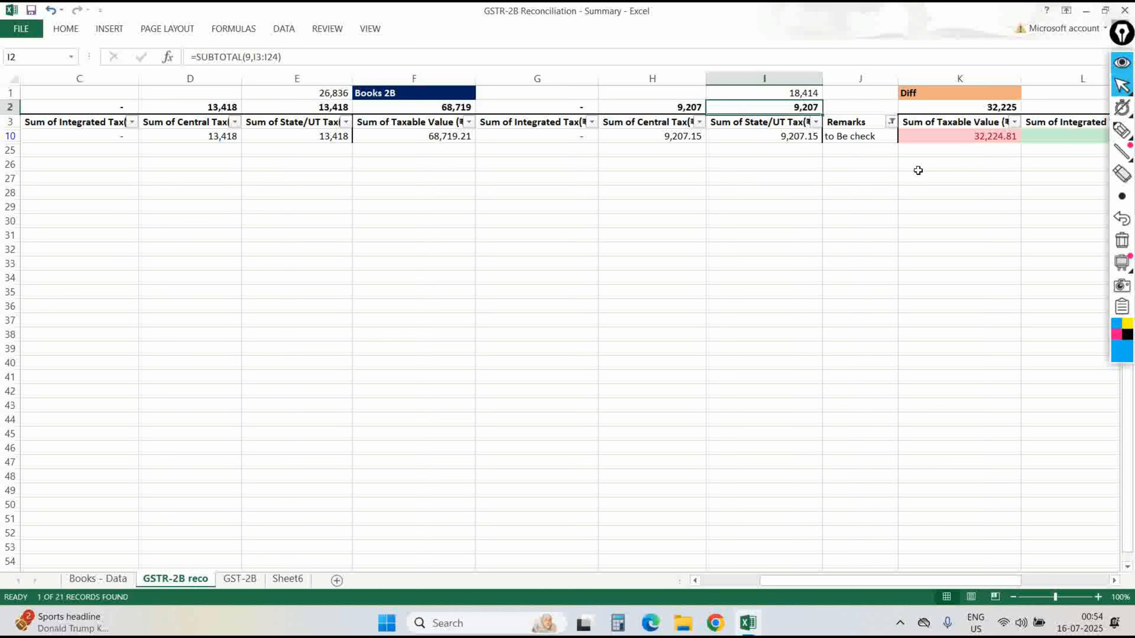
pyautogui.press('Left')
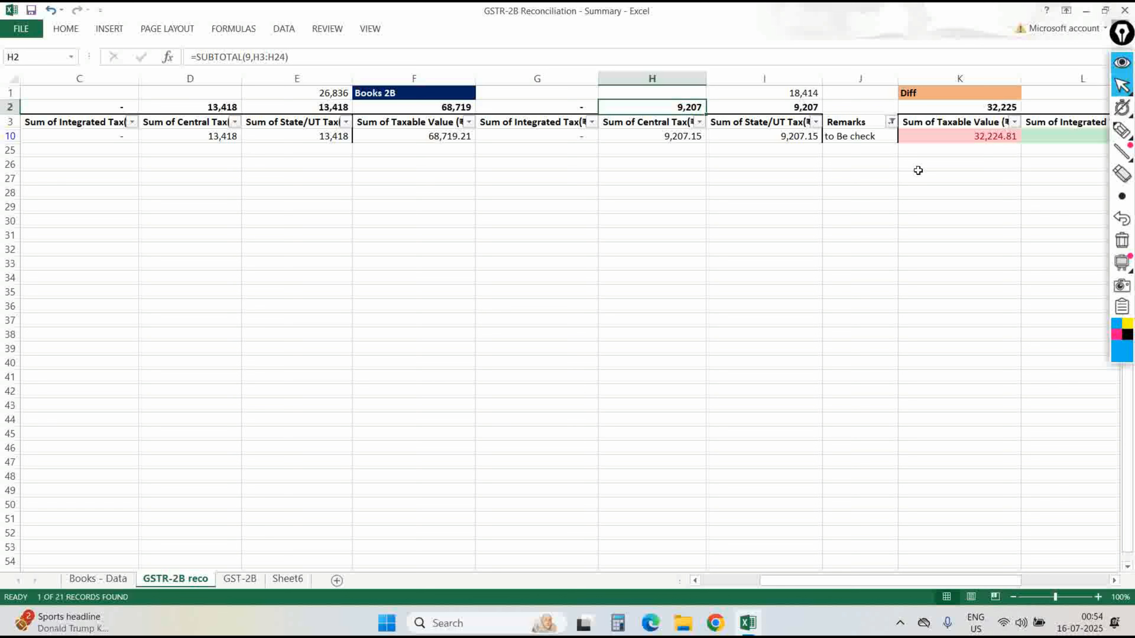
# Mark up the totals with the screen highlighter, then move to the GST-2B sheet.
pyautogui.click(1121, 131)
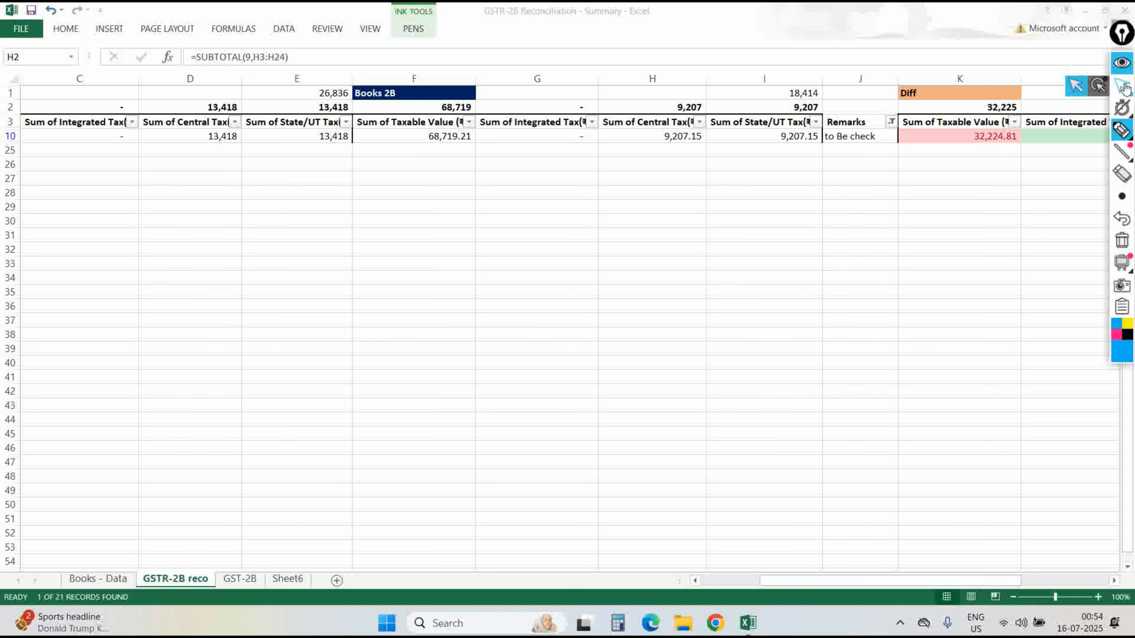
pyautogui.click(1123, 86)
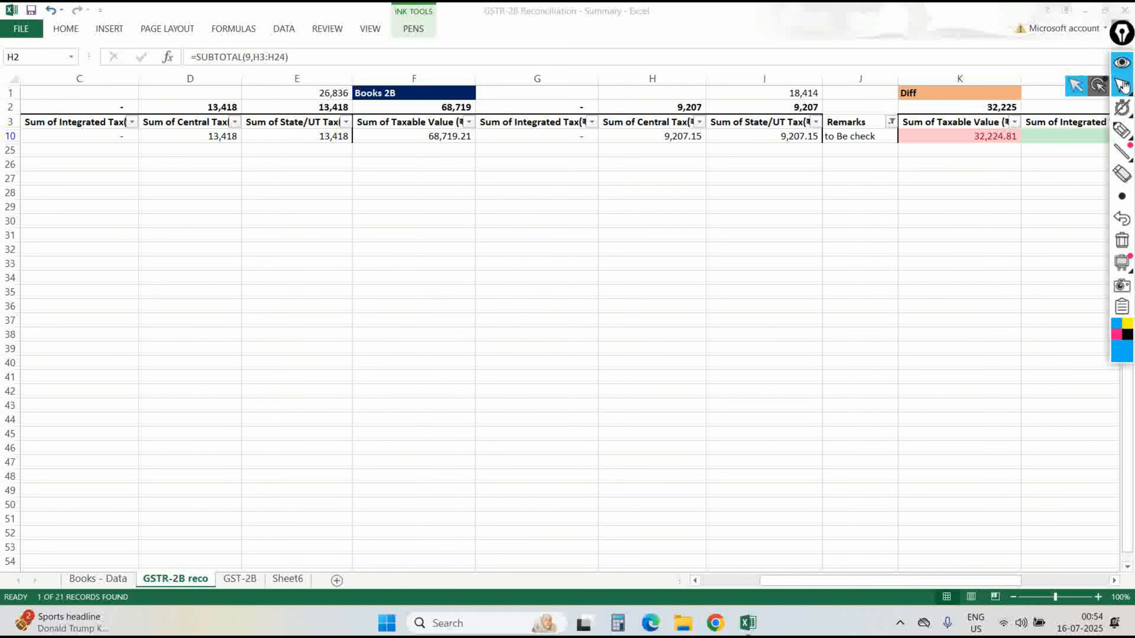
pyautogui.click(1079, 87)
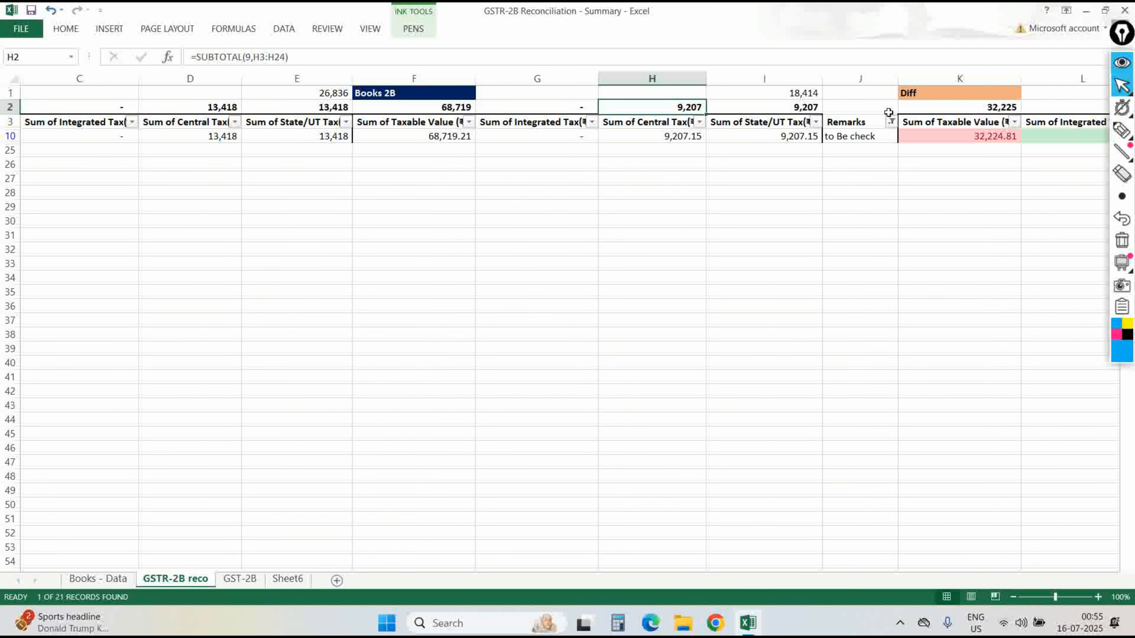
pyautogui.hotkey('ctrl', 'pagedown')
# Clear the New GSTN filter on GST-2B and insert a blank column at G.
pyautogui.hotkey('alt', 'a')
pyautogui.press('c')
pyautogui.press('Right')
pyautogui.press('Down')
pyautogui.press('Down')
pyautogui.press('Down')
pyautogui.press('Down')
pyautogui.press('Down')
pyautogui.press('Down')
pyautogui.press('Down')
pyautogui.press('Down')
pyautogui.press('Down')
pyautogui.press('Down')
pyautogui.press('Down')
pyautogui.press('Down')
pyautogui.press('Down')
pyautogui.press('Down')
pyautogui.press('Down')
pyautogui.press('Down')
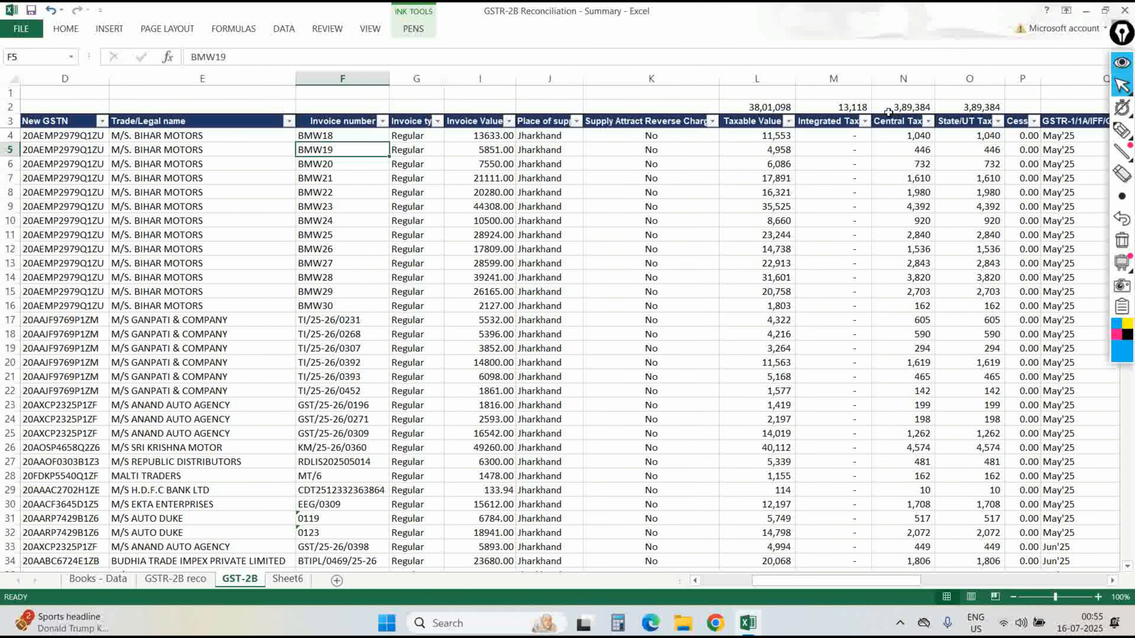
pyautogui.press('Up')
pyautogui.press('Up')
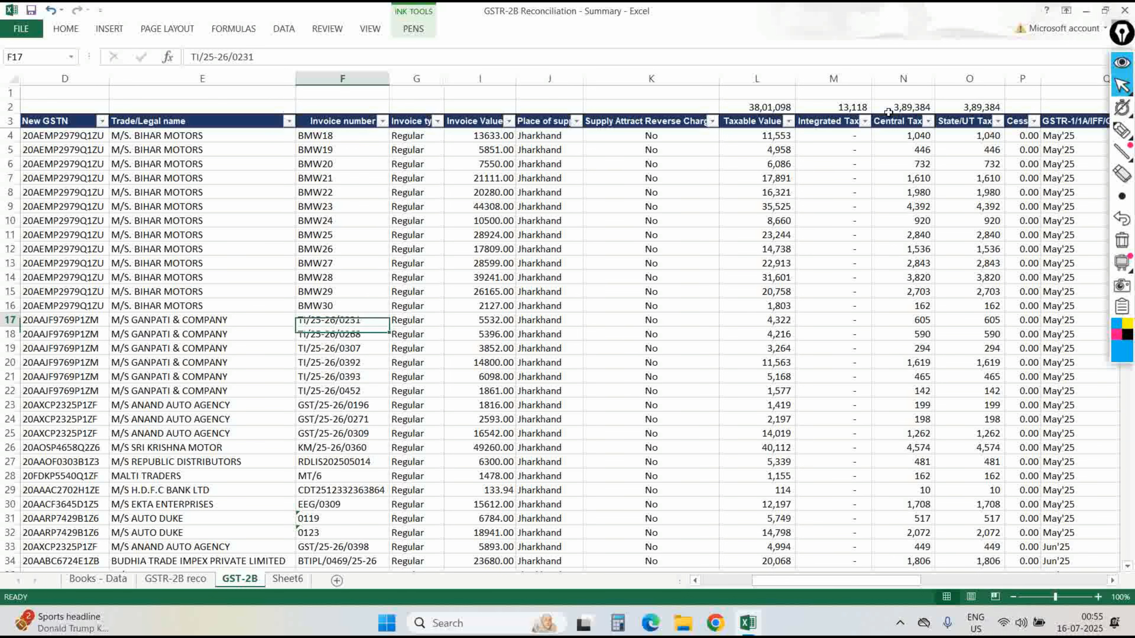
pyautogui.press('Right')
pyautogui.hotkey('ctrl', 'space')
pyautogui.hotkey('ctrl', 'shift', '=')
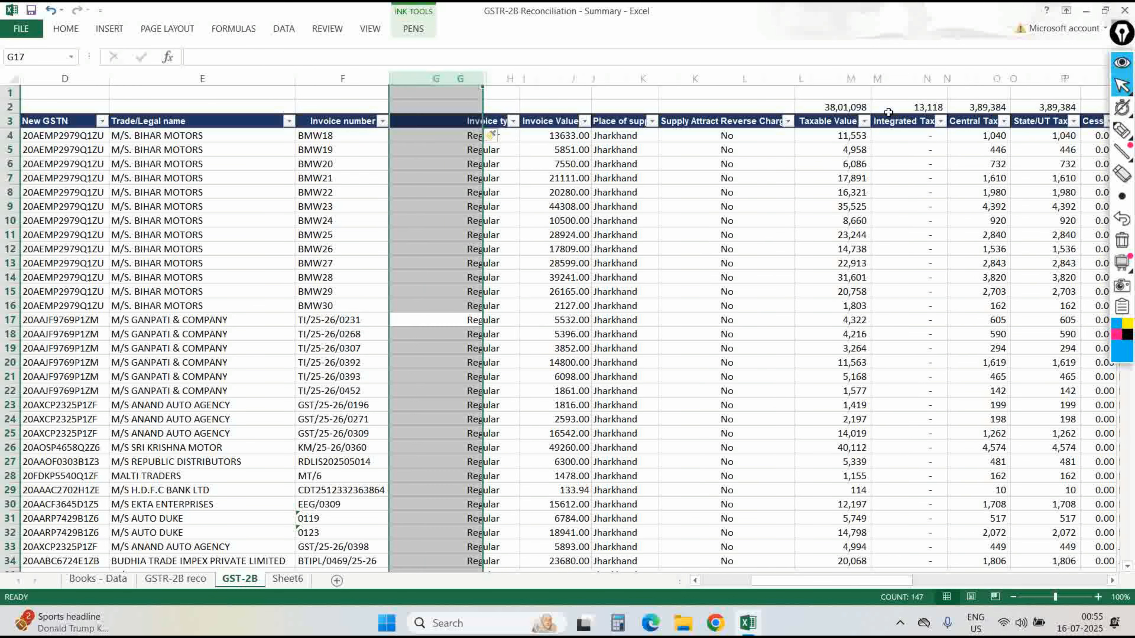
# Replace the slash in the F17 invoice number with a hyphen, then undo the edit.
pyautogui.press('Left')
pyautogui.press('F2')
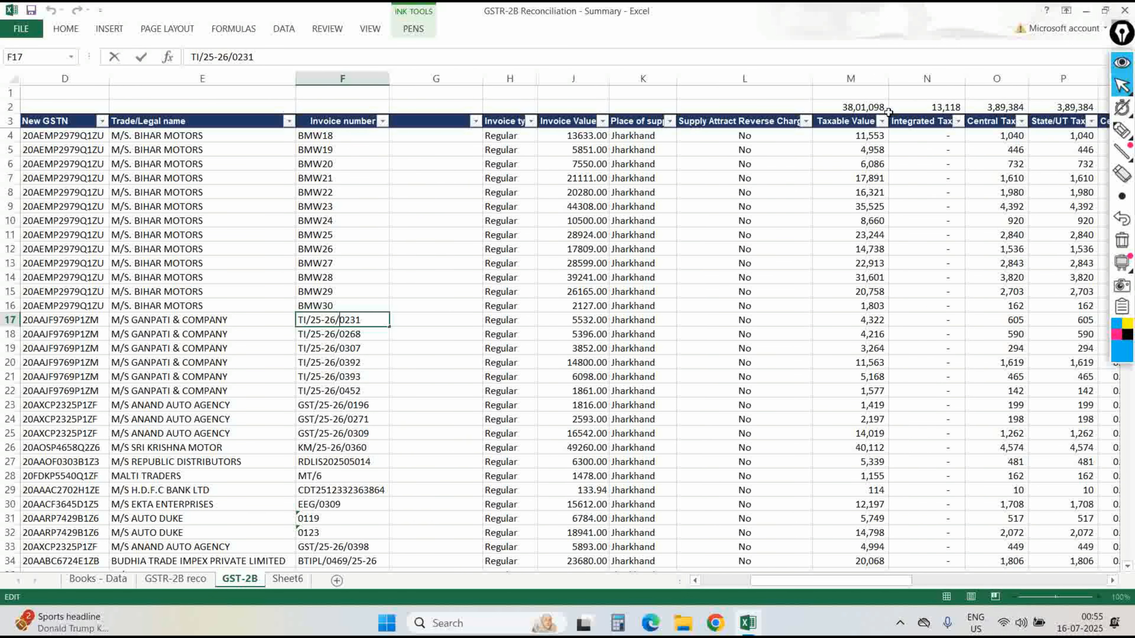
pyautogui.press('BackSpace')
pyautogui.write('-')
pyautogui.press('Return')
pyautogui.press('Down')
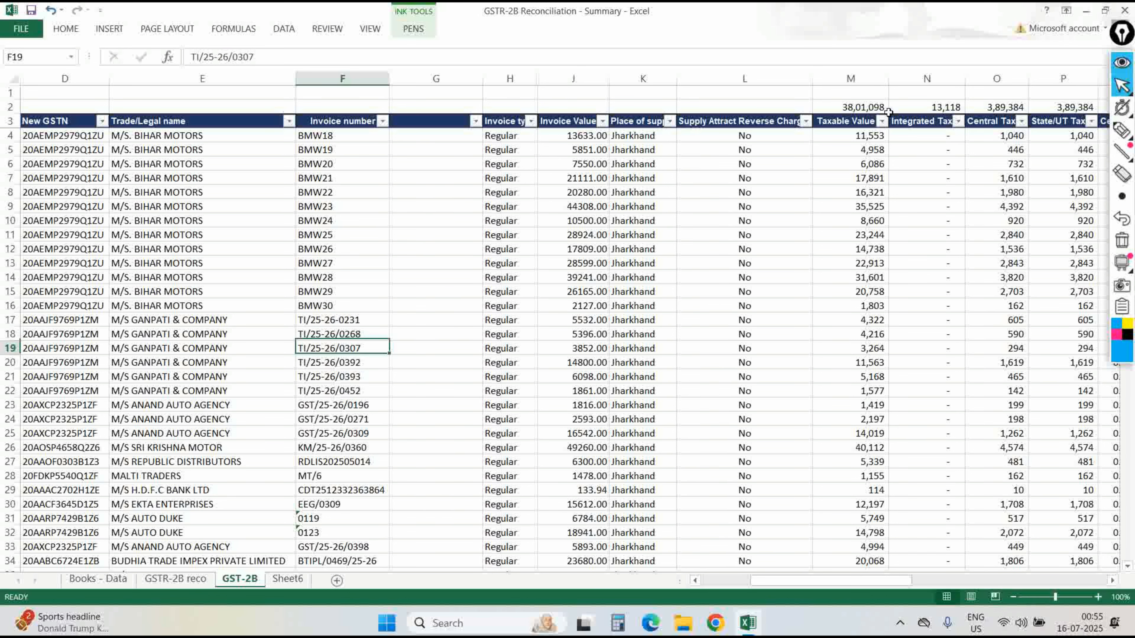
pyautogui.press('Up')
pyautogui.press('Up')
pyautogui.hotkey('ctrl', 'z')
# Run Text to Columns on invoice 0119 in F31, then undo the split that produced 119.
pyautogui.press('Down')
pyautogui.press('Down')
pyautogui.press('Down')
pyautogui.press('Down')
pyautogui.press('Down')
pyautogui.press('Down')
pyautogui.press('Down')
pyautogui.press('Down')
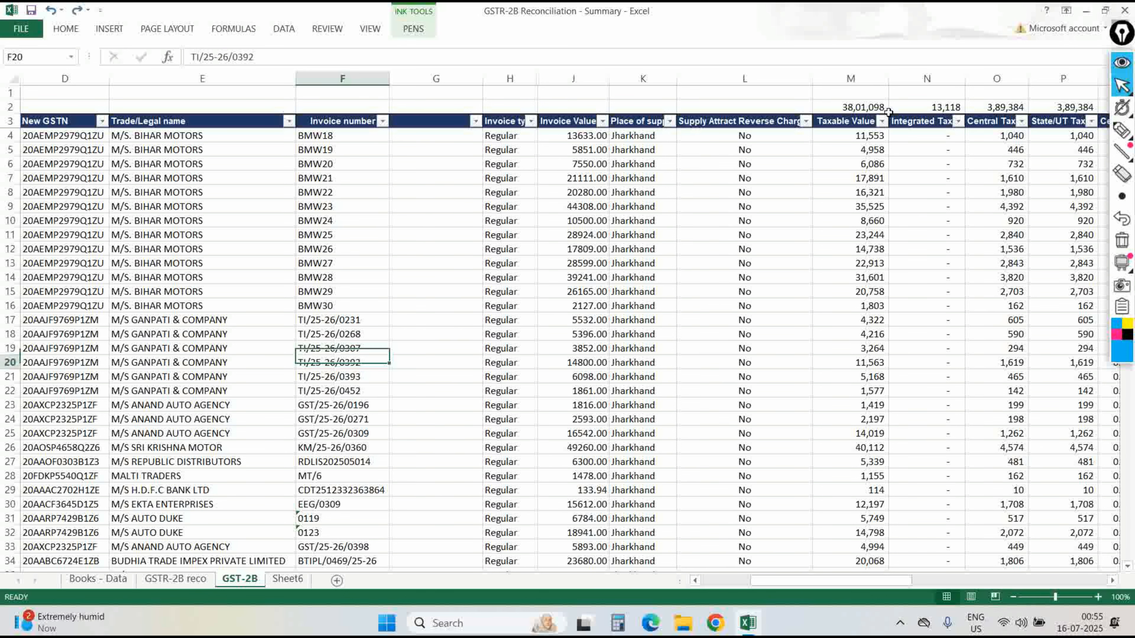
pyautogui.press('Down')
pyautogui.press('Down')
pyautogui.press('Down')
pyautogui.press('Down')
pyautogui.press('Down')
pyautogui.press('Down')
pyautogui.press('Down')
pyautogui.press('Down')
pyautogui.press('Down')
pyautogui.press('Down')
pyautogui.press('Up')
pyautogui.press('Up')
pyautogui.press('Up')
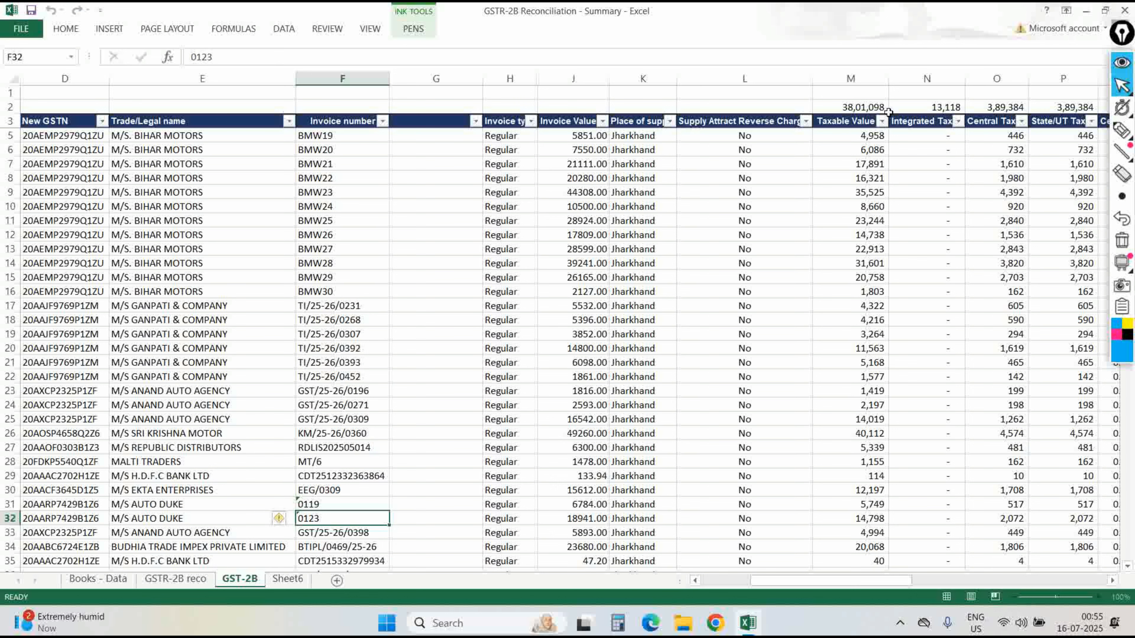
pyautogui.press('Up')
pyautogui.press('Right')
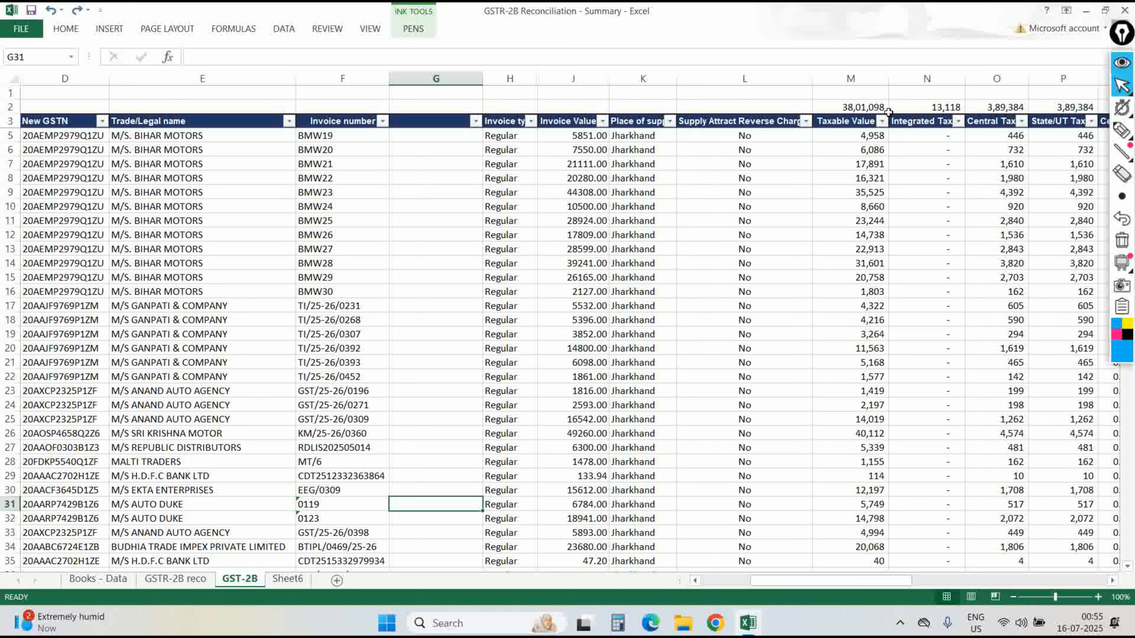
pyautogui.press('Left')
pyautogui.hotkey('alt', 'a')
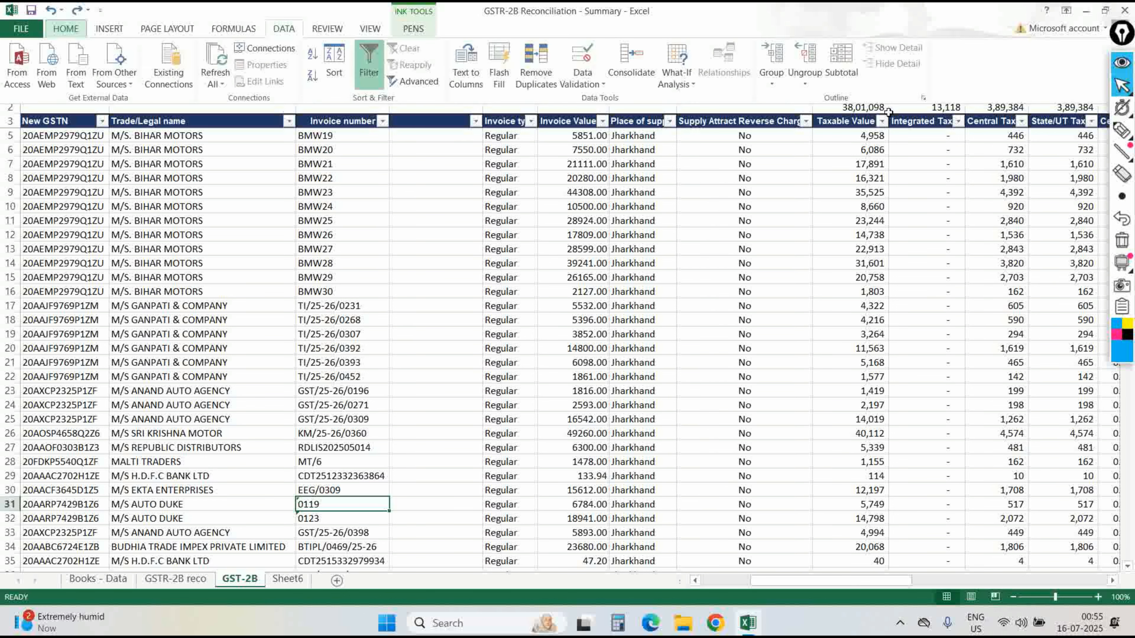
pyautogui.press('e')
pyautogui.press('Return')
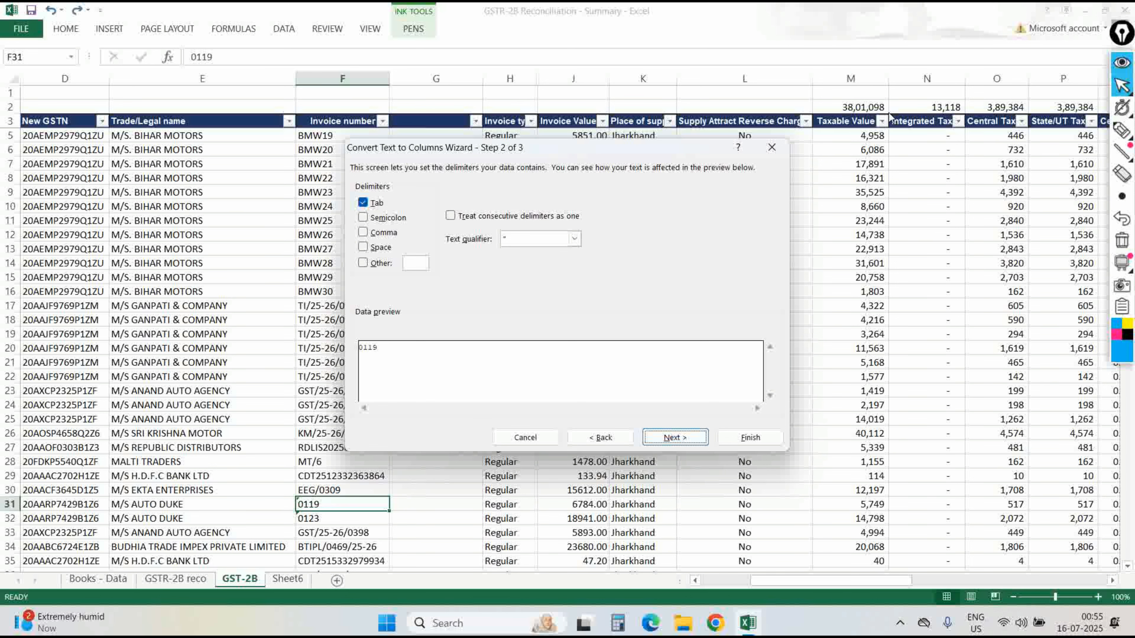
pyautogui.press('Return')
pyautogui.press('Return')
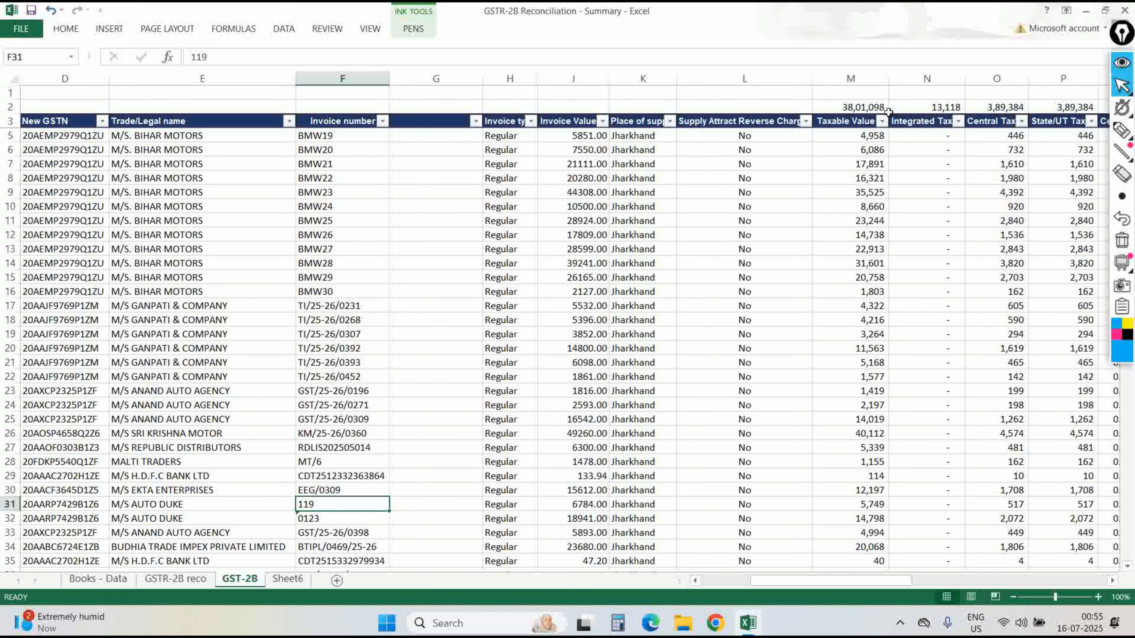
pyautogui.hotkey('ctrl', 'z')
# Filter GSTR-2B reco Remarks to Ignore_Matched and Matched_books and inspect the I1 check total.
pyautogui.hotkey('ctrl', 'pageup')
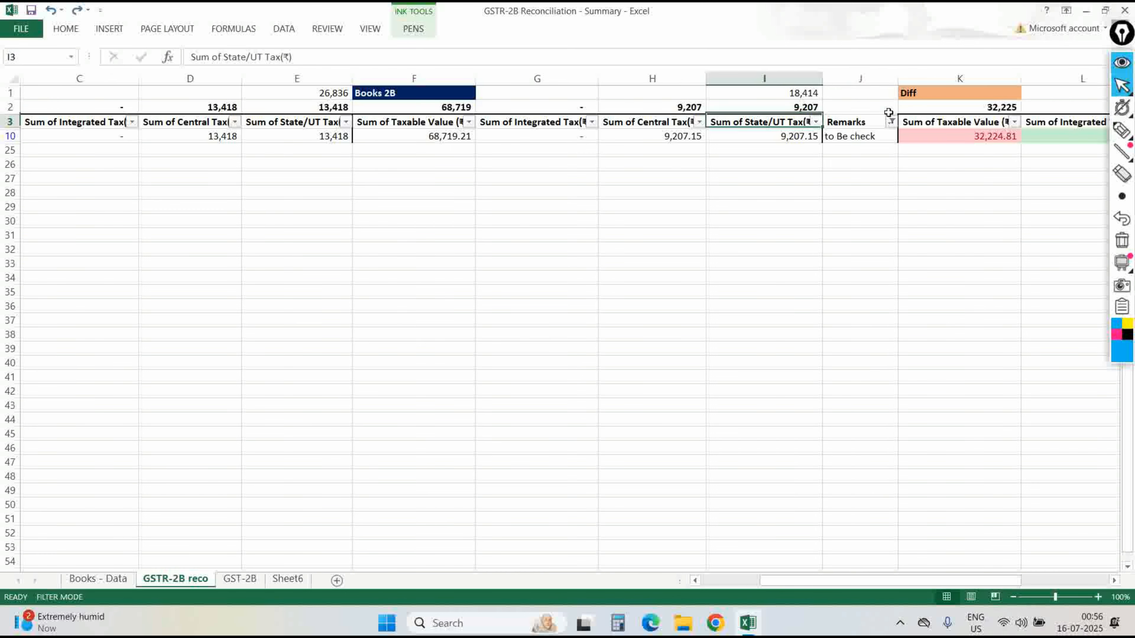
pyautogui.click(890, 121)
pyautogui.press('Down')
pyautogui.press('Down')
pyautogui.press('Down')
pyautogui.press('Down')
pyautogui.press('Down')
pyautogui.press('Down')
pyautogui.press('Down')
pyautogui.press('space')
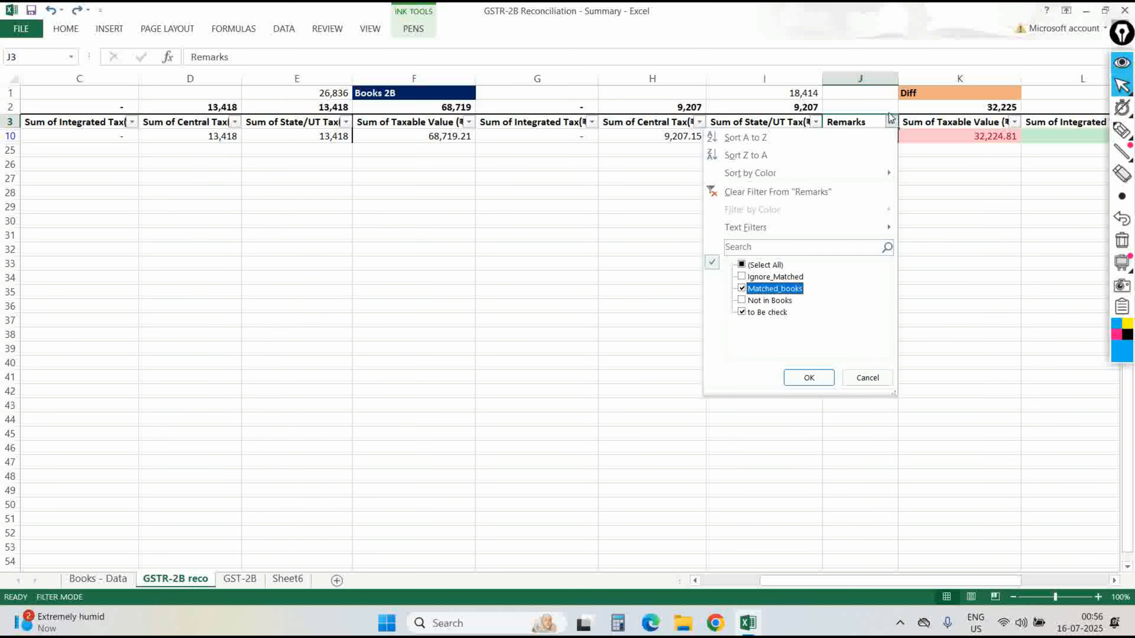
pyautogui.press('Up')
pyautogui.press('space')
pyautogui.press('Down')
pyautogui.press('Down')
pyautogui.press('Down')
pyautogui.press('space')
pyautogui.press('Return')
pyautogui.press('Up')
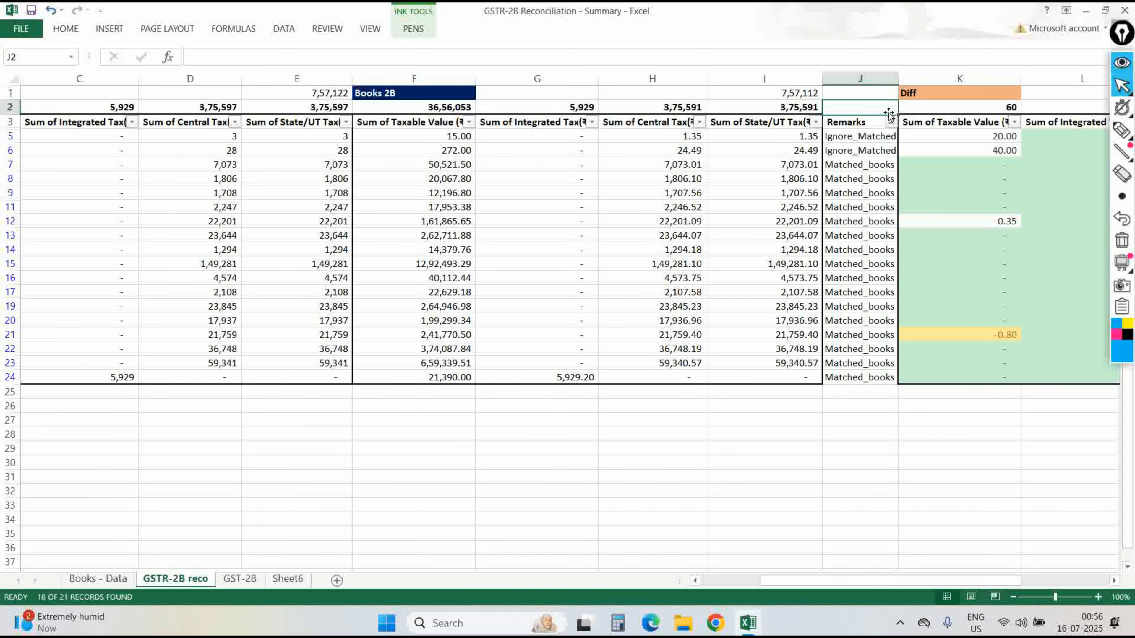
pyautogui.press('Left')
pyautogui.press('Up')
pyautogui.press('F2')
pyautogui.press('Escape')
# On Books - Data, clear the Remarks filter and refilter to Ignore_Matched and Matched_2B.
pyautogui.hotkey('ctrl', 'pageup')
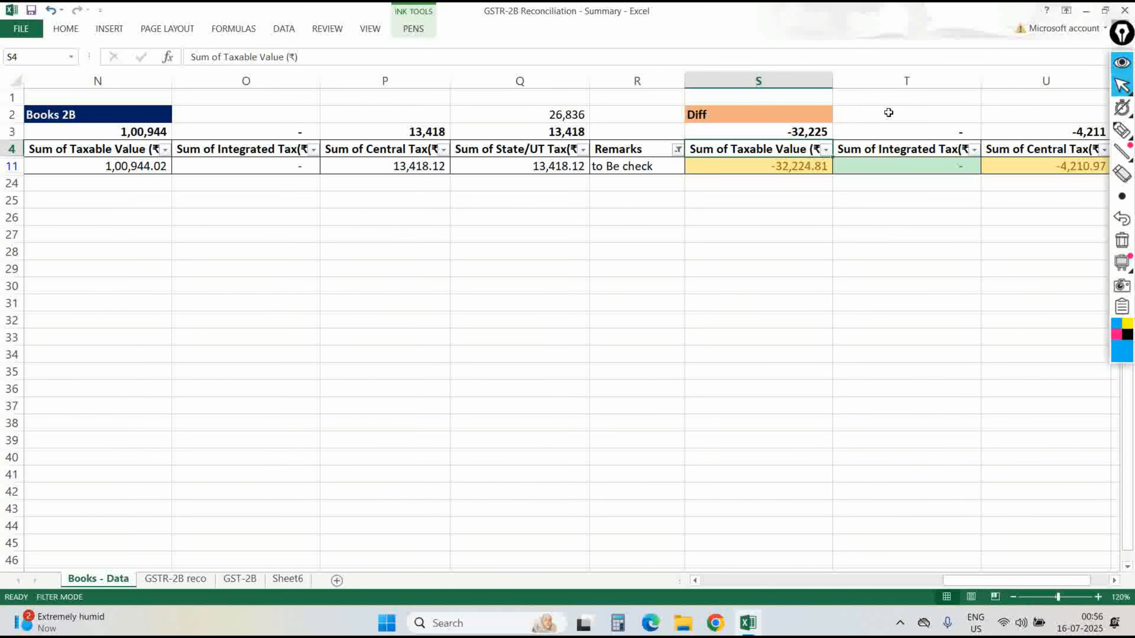
pyautogui.hotkey('alt', 'a')
pyautogui.press('c')
pyautogui.hotkey('alt', 'Down')
pyautogui.press('Down')
pyautogui.press('Down')
pyautogui.press('Down')
pyautogui.press('Down')
pyautogui.press('Down')
pyautogui.press('Down')
pyautogui.press('space')
pyautogui.press('Down')
pyautogui.press('space')
pyautogui.press('Return')
pyautogui.press('Left')
pyautogui.press('Up')
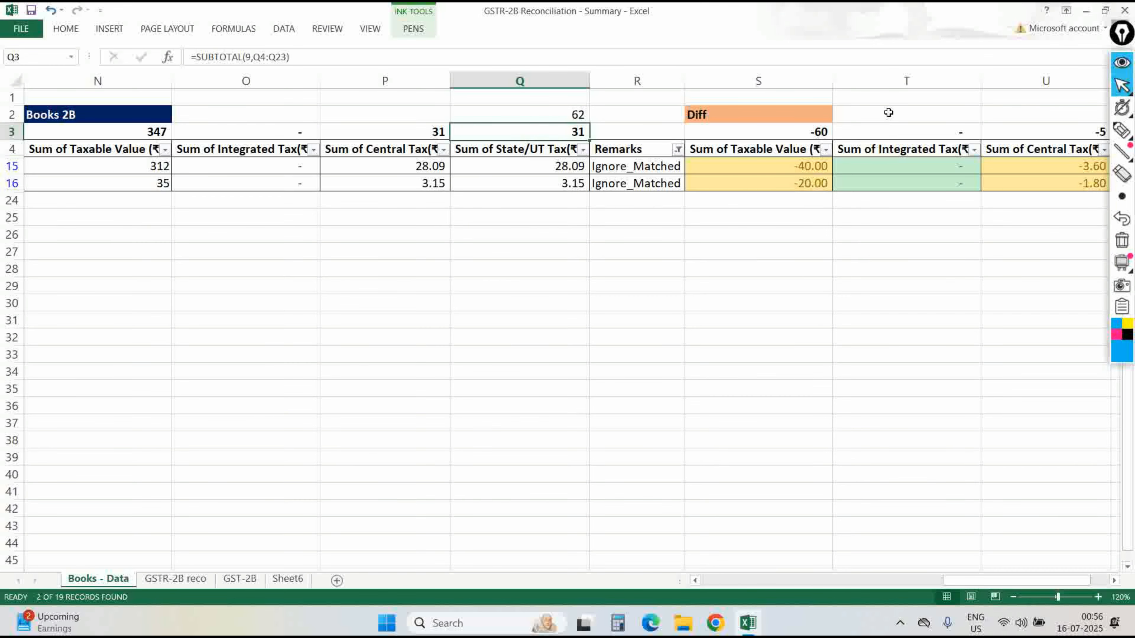
pyautogui.press('Down')
pyautogui.press('Right')
pyautogui.hotkey('alt', 'Down')
pyautogui.press('Down')
pyautogui.press('Down')
pyautogui.press('Down')
pyautogui.press('Down')
pyautogui.press('Down')
pyautogui.press('Down')
pyautogui.press('Down')
pyautogui.press('Down')
pyautogui.press('Down')
pyautogui.press('space')
pyautogui.press('Return')
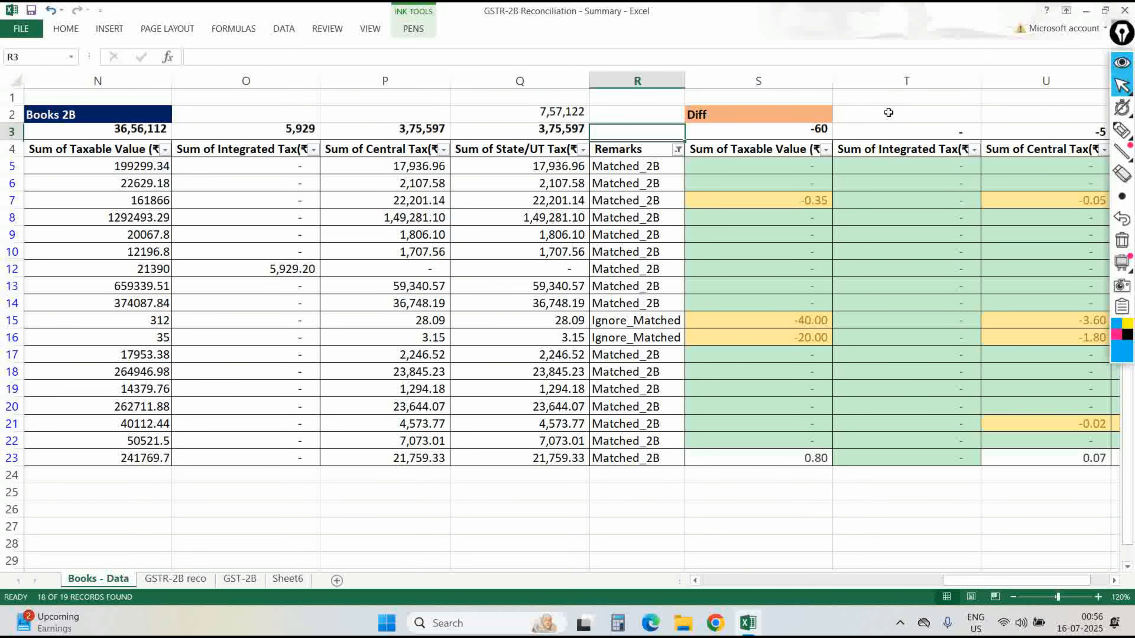
# Compare the Books - Data Q2 SUM total against the GSTR-2B reco I1 total.
pyautogui.press('Up')
pyautogui.press('Up')
pyautogui.press('Left')
pyautogui.press('Down')
pyautogui.press('Up')
pyautogui.press('F2')
pyautogui.press('Return')
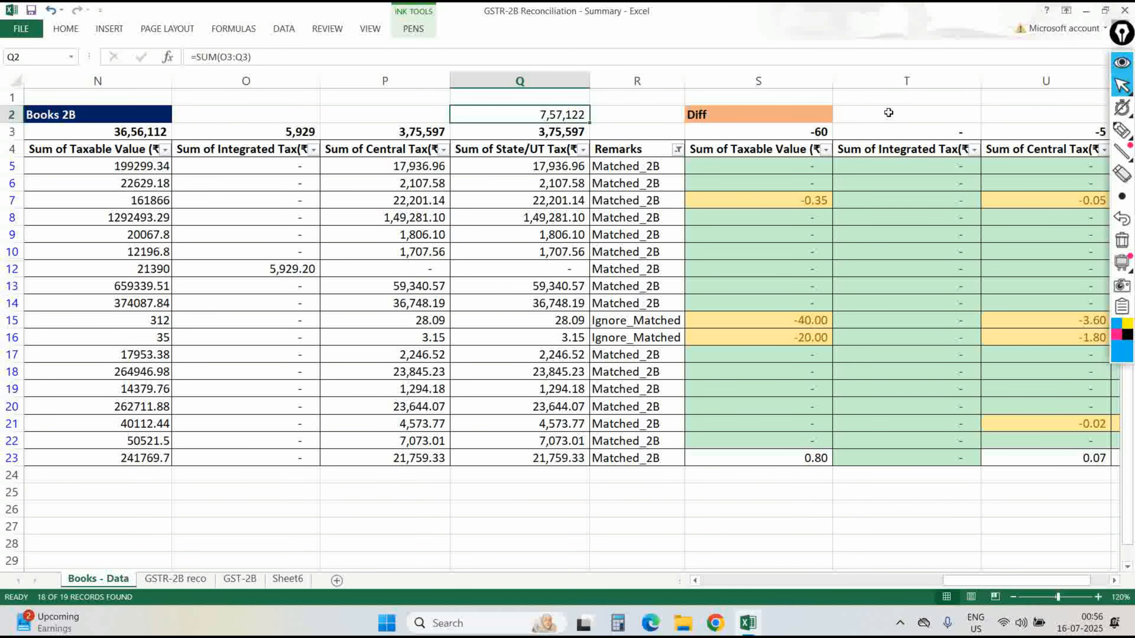
pyautogui.hotkey('ctrl', 'pagedown')
pyautogui.press('F2')
pyautogui.press('Escape')
pyautogui.hotkey('ctrl', 'pageup')
pyautogui.hotkey('ctrl', 'pagedown')
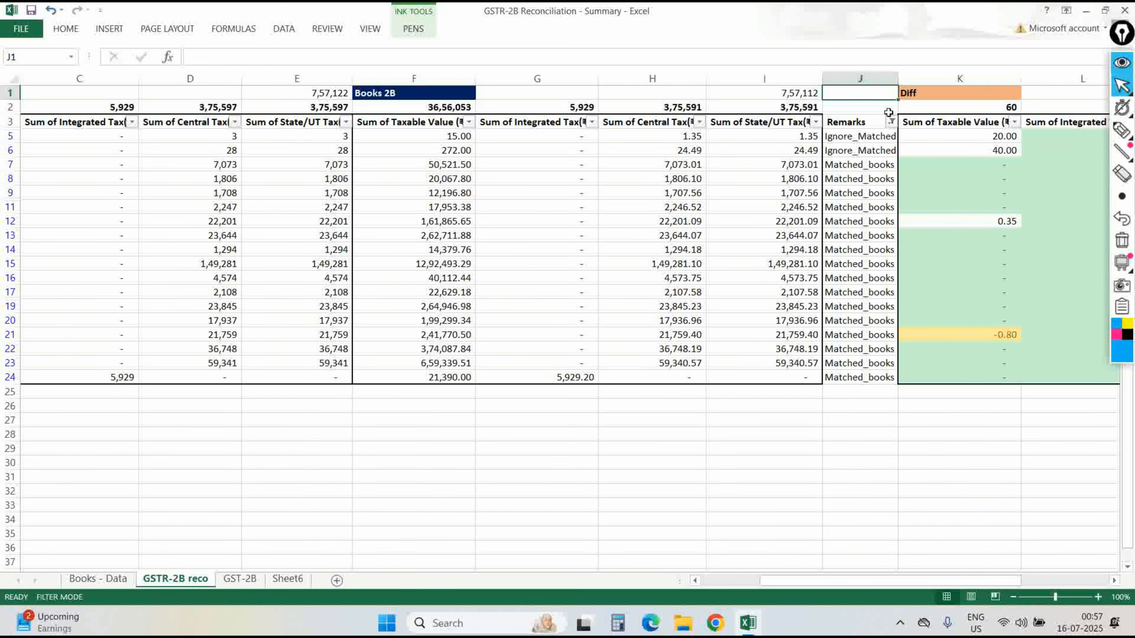
# On GST-2B, open the ITC Availability (T3) filter list and close it unchanged.
pyautogui.hotkey('ctrl', 'pagedown')
pyautogui.press('Right')
pyautogui.press('Right')
pyautogui.press('Right')
pyautogui.press('Right')
pyautogui.press('Right')
pyautogui.press('Right')
pyautogui.press('Right')
pyautogui.press('Right')
pyautogui.press('Right')
pyautogui.press('Right')
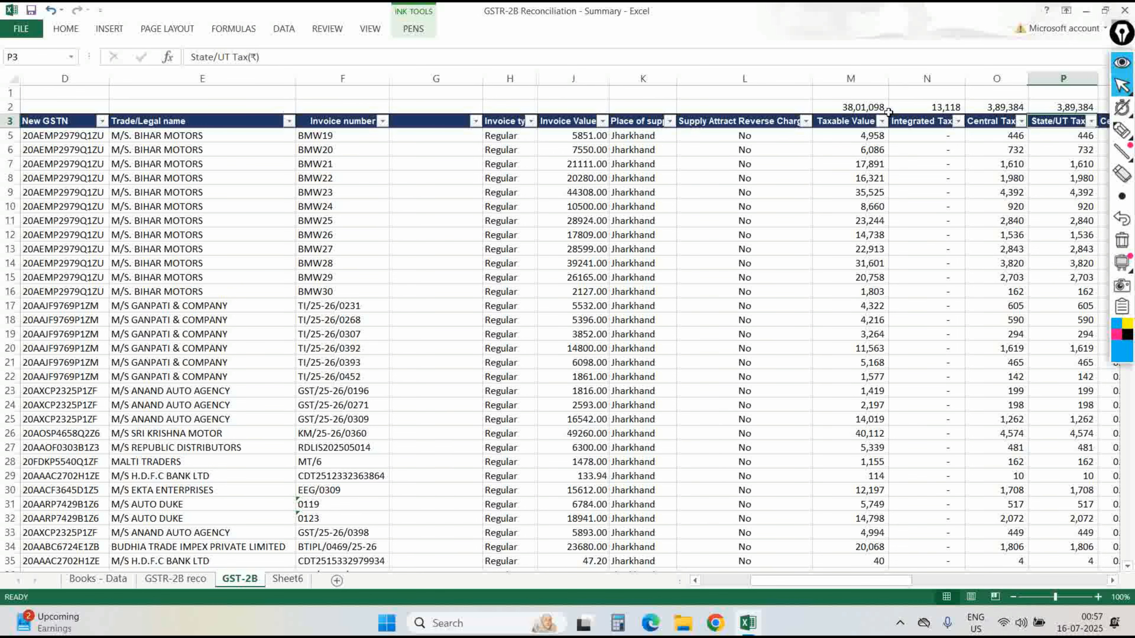
pyautogui.press('Left')
pyautogui.press('Right')
pyautogui.hotkey('alt', 'Down')
pyautogui.press('Escape')
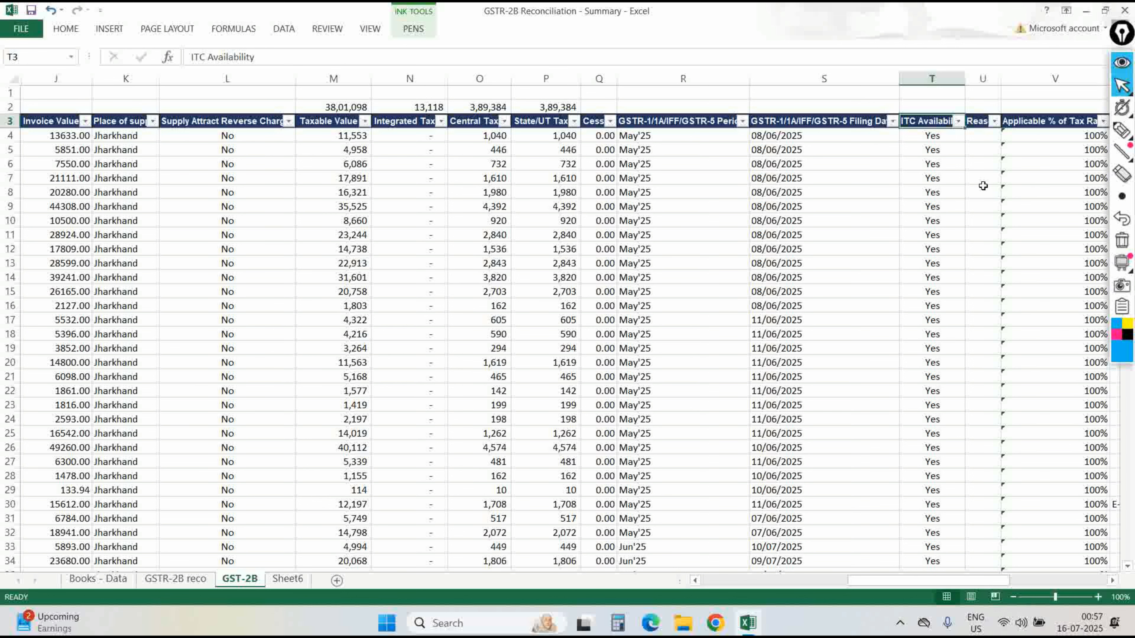
# Highlight the ITC Availability header with an annotation, then reopen and dismiss its filter list.
pyautogui.click(1122, 130)
pyautogui.moveTo(925, 94); pyautogui.dragTo(913, 94)
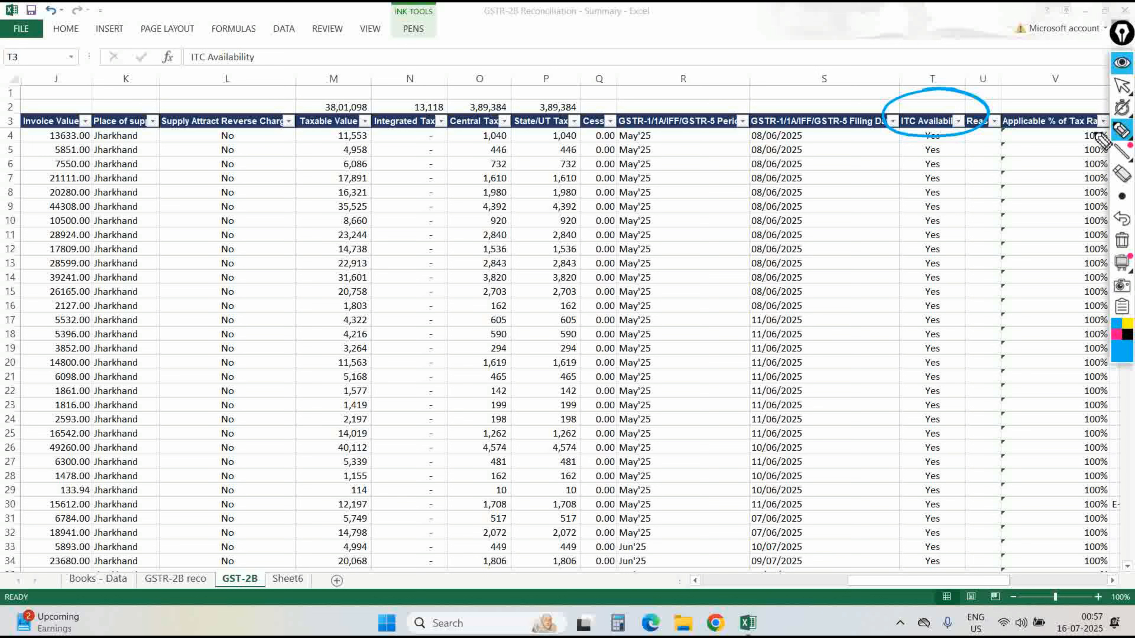
pyautogui.click(1121, 85)
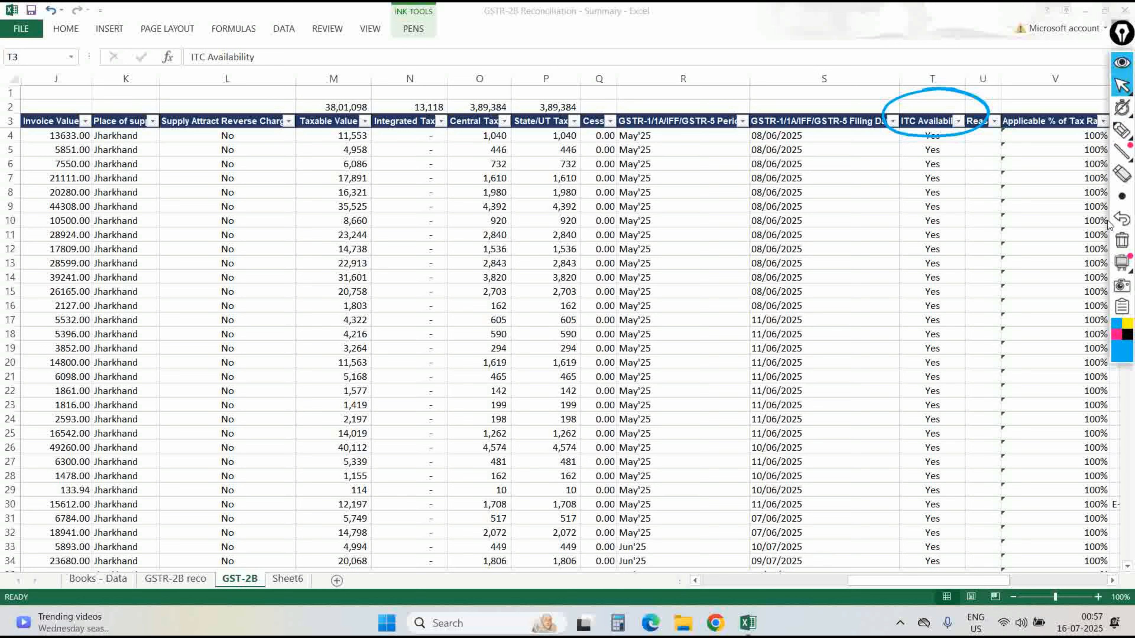
pyautogui.click(958, 121)
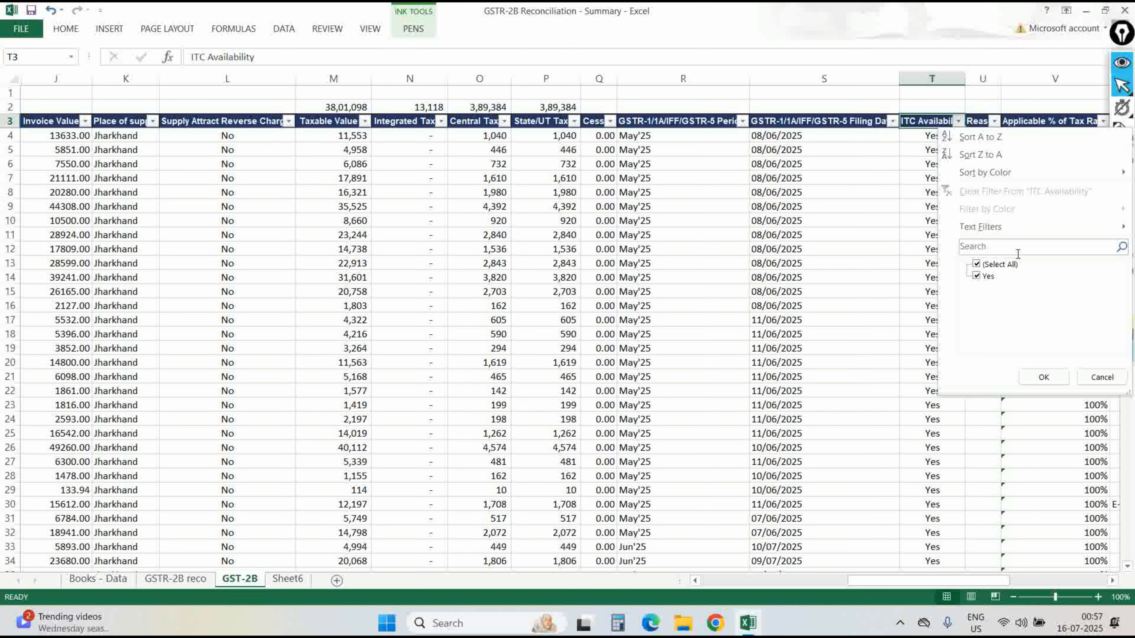
pyautogui.press('Escape')
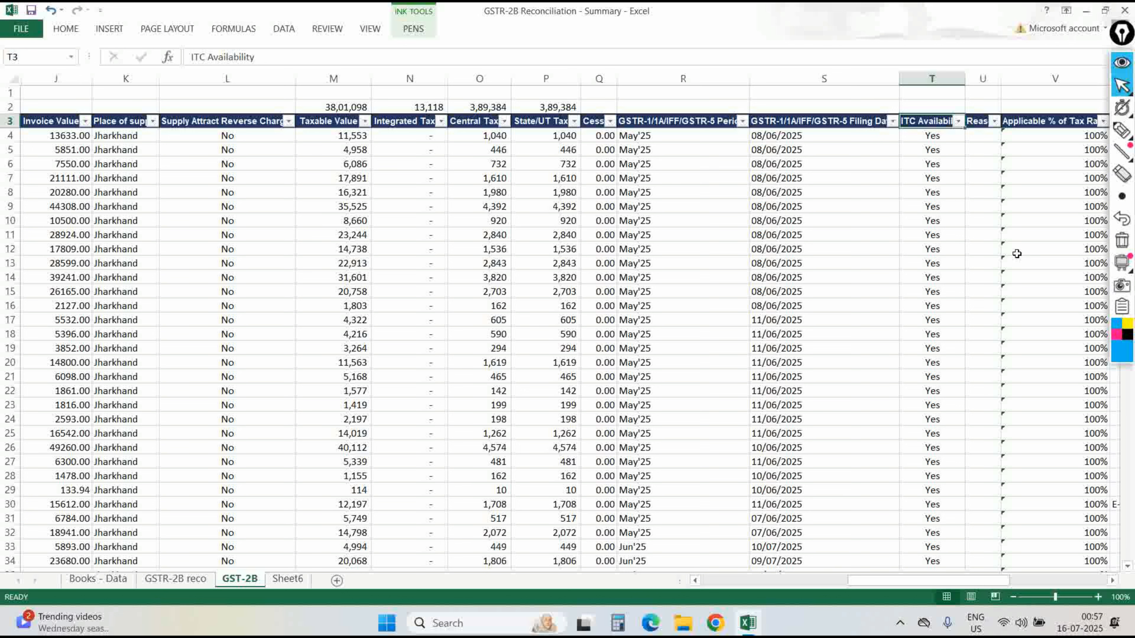